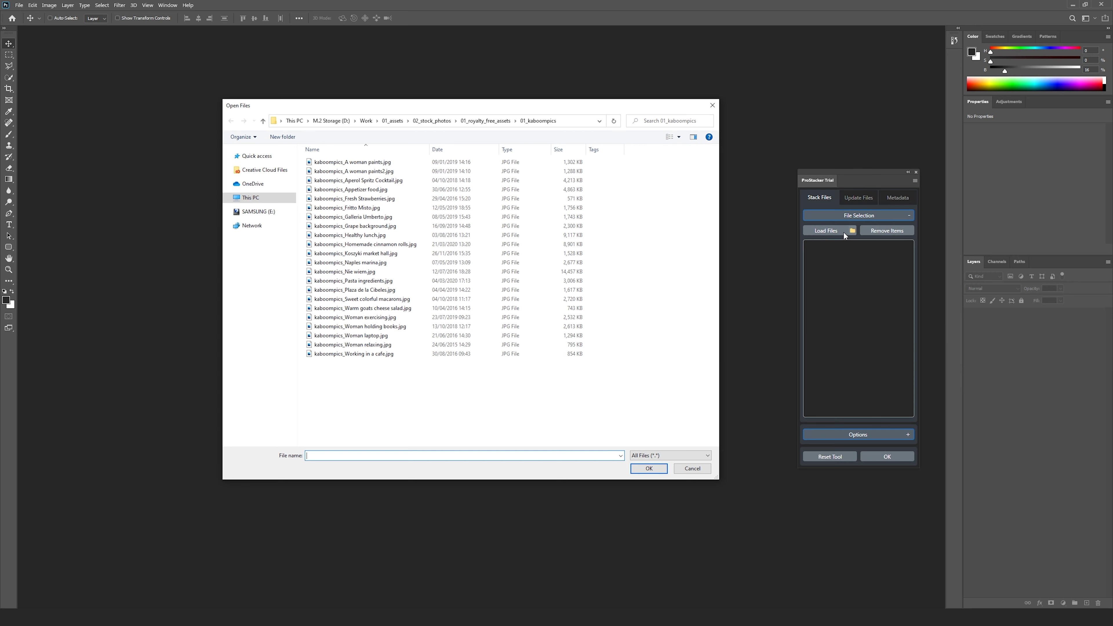
Load all the kaboompics JPG images from the 01_kaboompics folder and stack them as layers in a new document.
left_click_drag(415, 402, 341, 151)
left_click(656, 469)
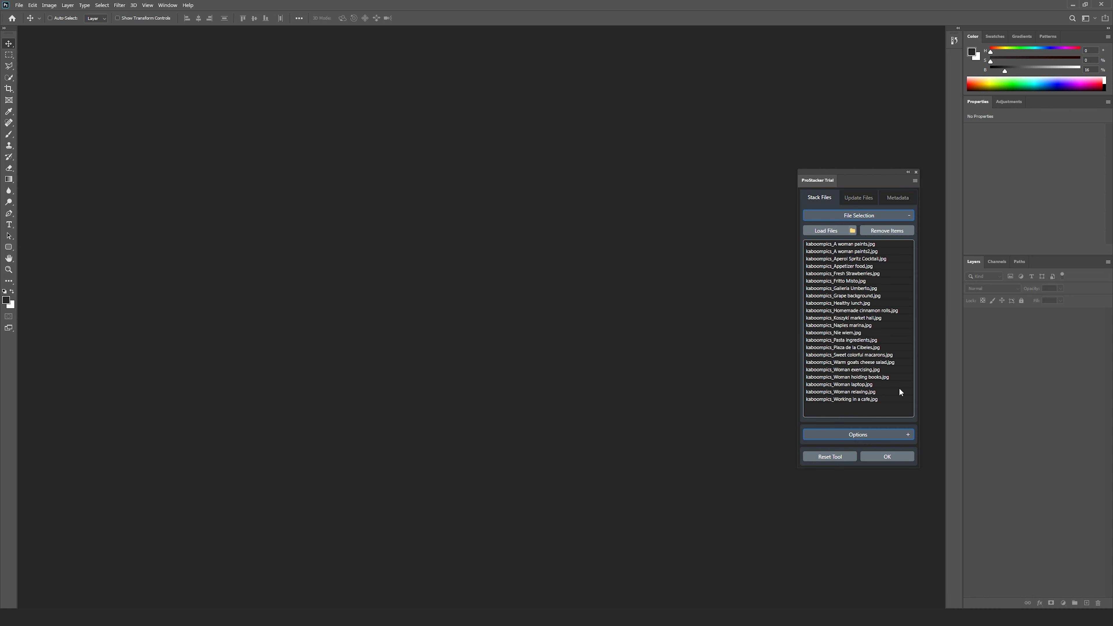
left_click(906, 462)
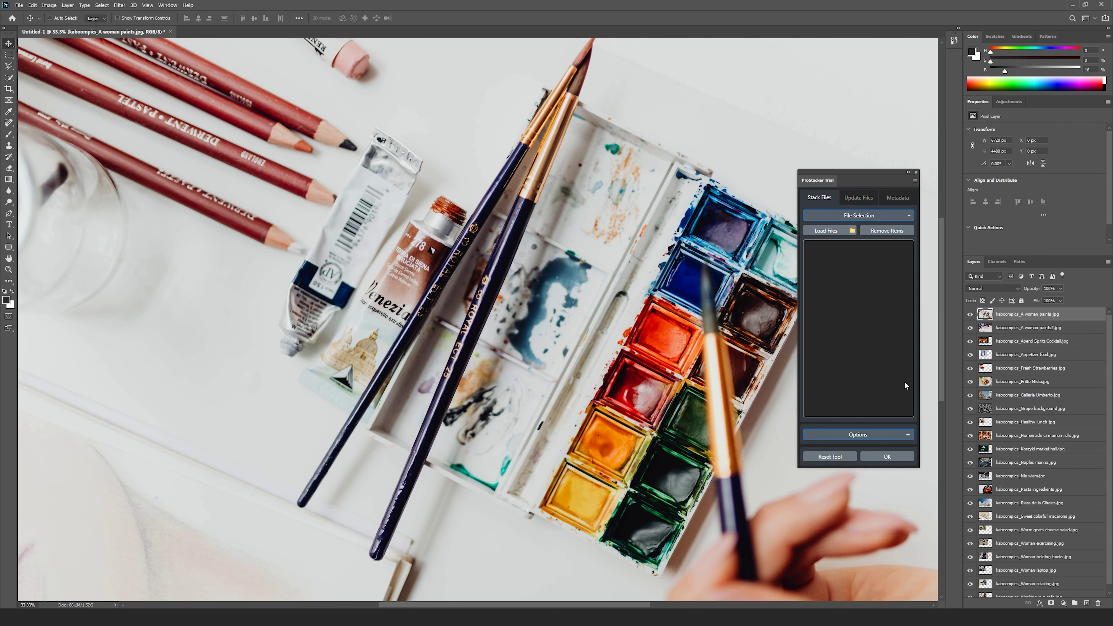
Choose the whole 01_kaboompics folder as the source and start stacking its files.
left_click(852, 232)
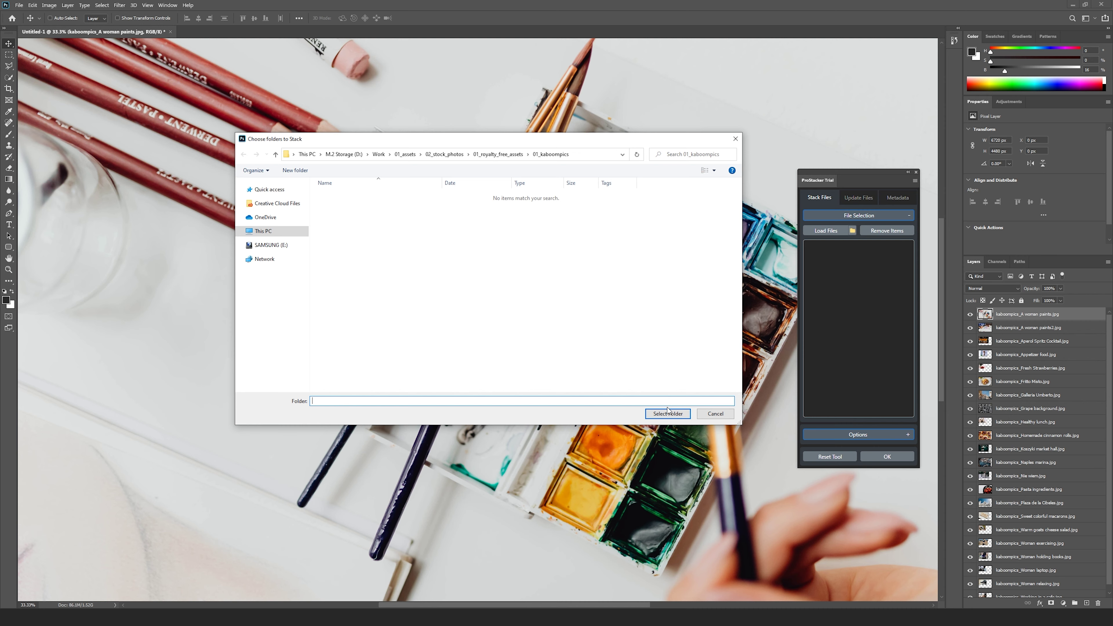
left_click(684, 418)
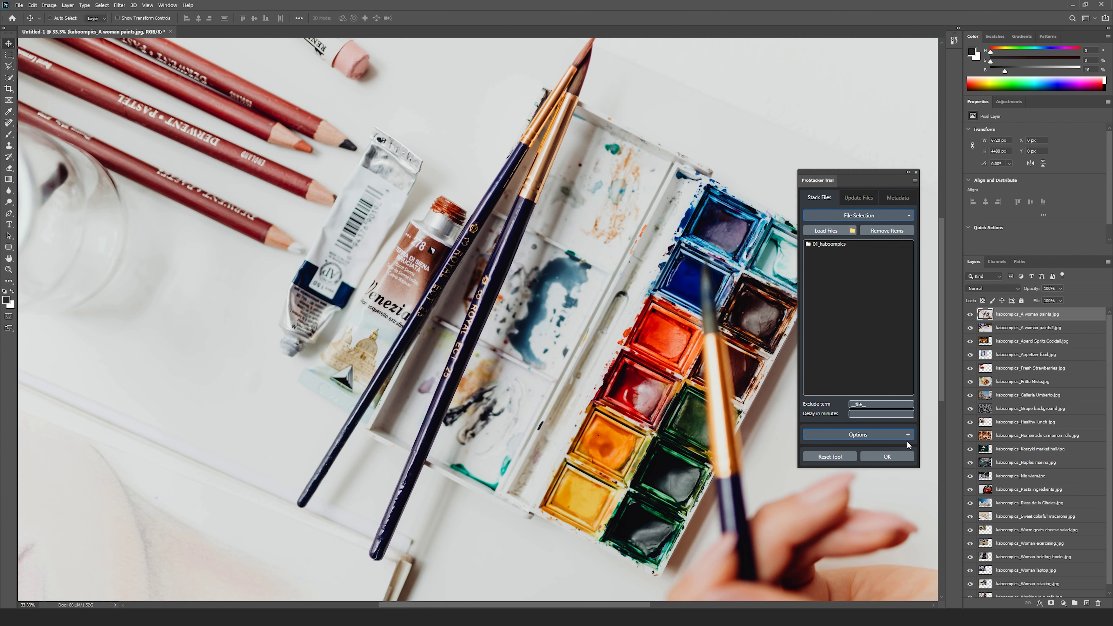
left_click(904, 458)
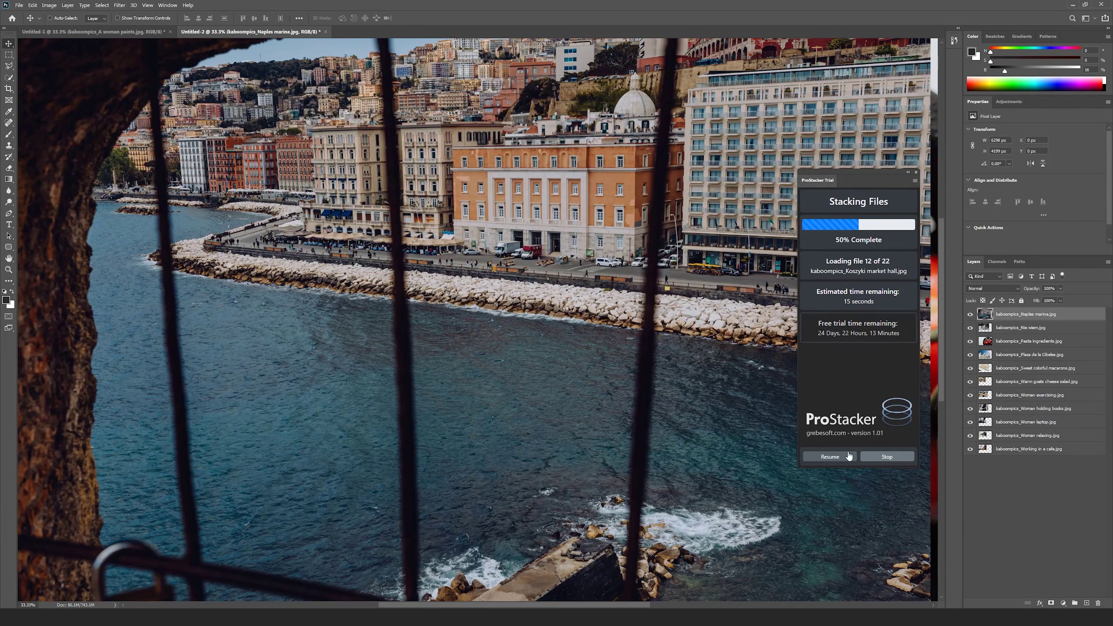
Pause the stacking process and zoom the document out to 16.7%.
left_click(848, 456)
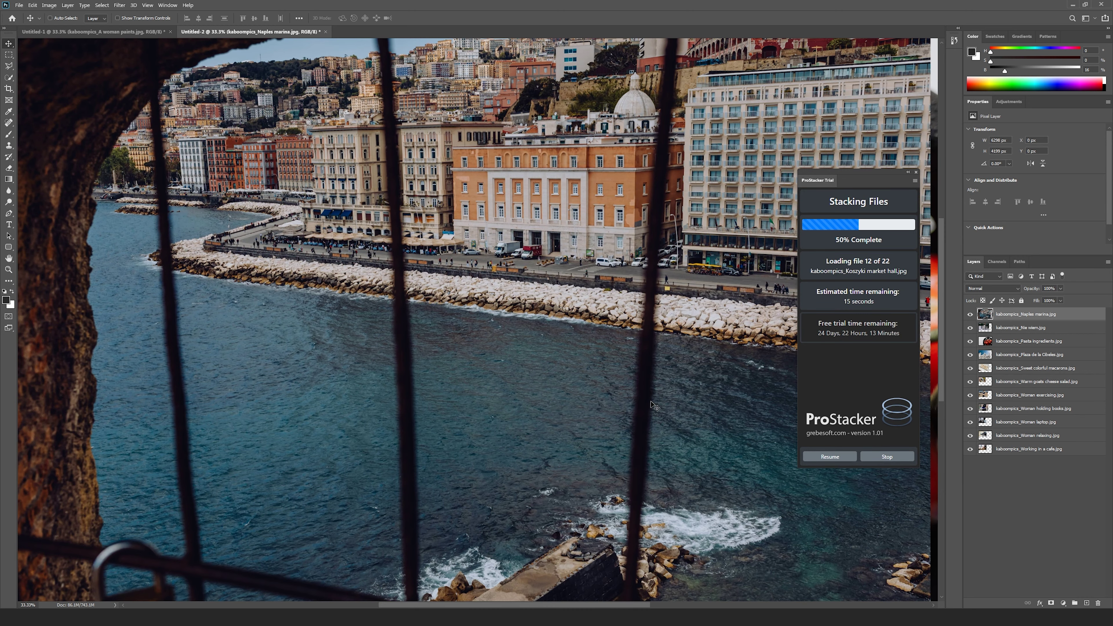
key("ctrl+minus")
key("ctrl+minus")
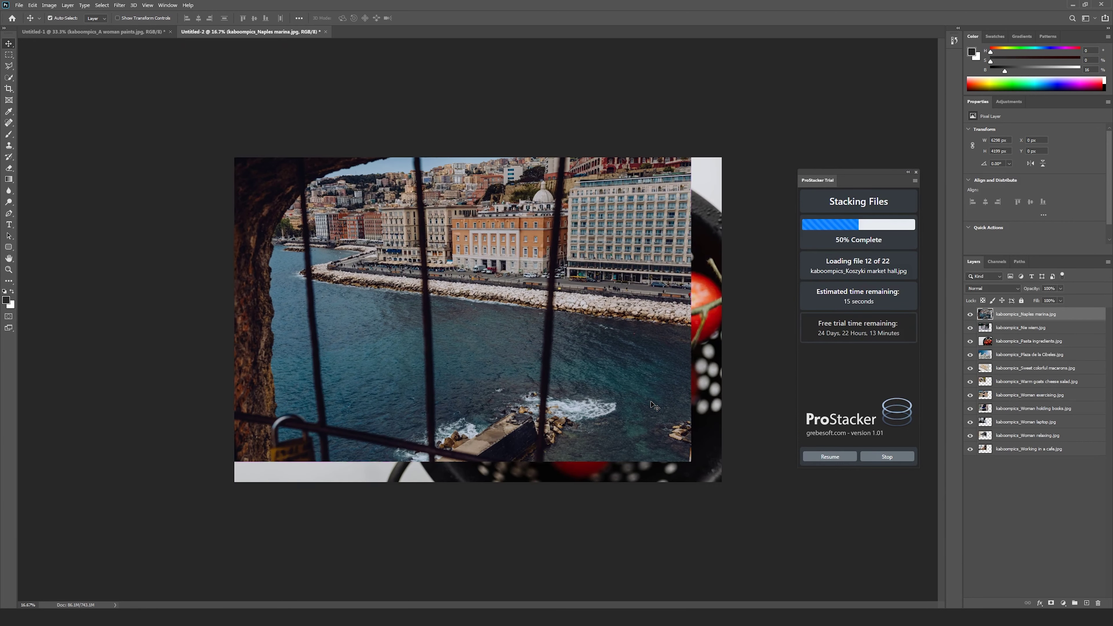
Look over the first stacked document and the available script commands while stacking is paused, ending back in the second document.
left_click(112, 33)
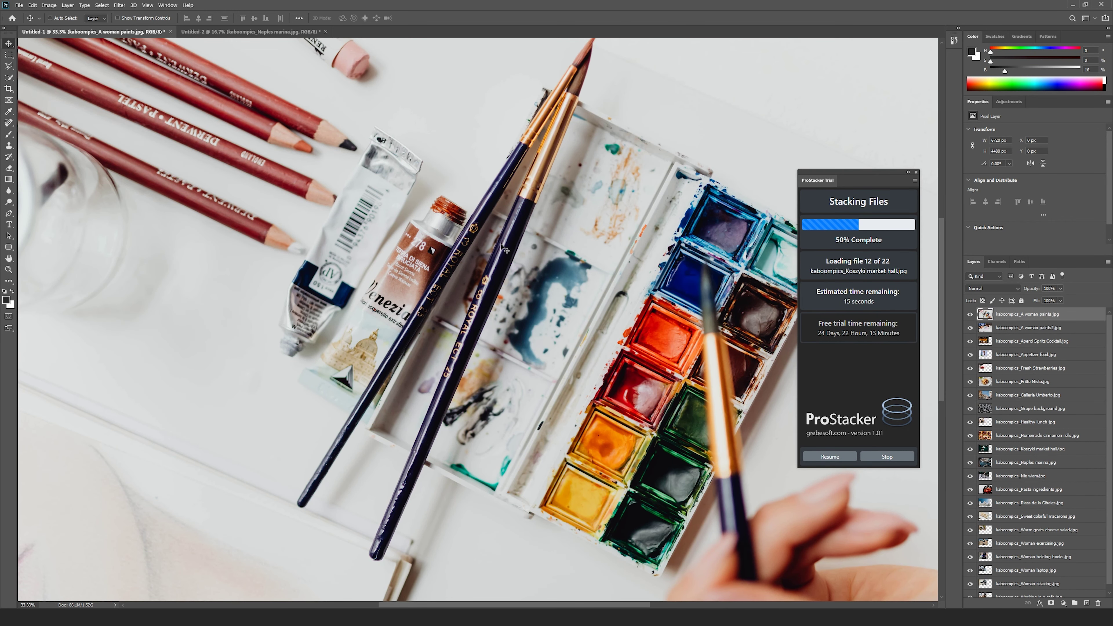
left_click(134, 5)
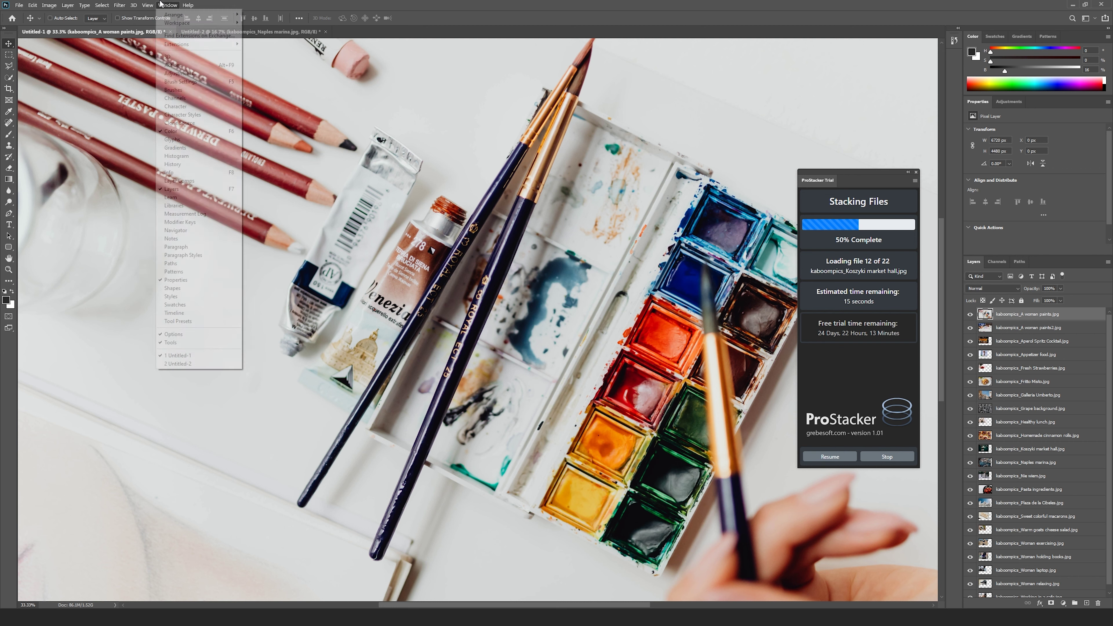
left_click(109, 4)
left_click(251, 31)
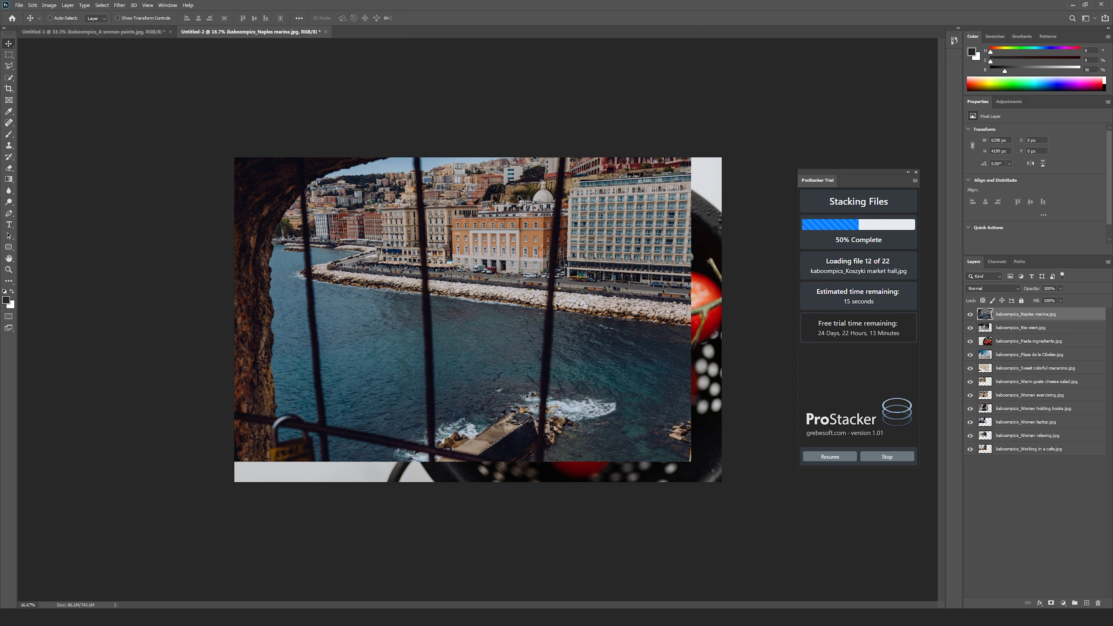
left_click(23, 6)
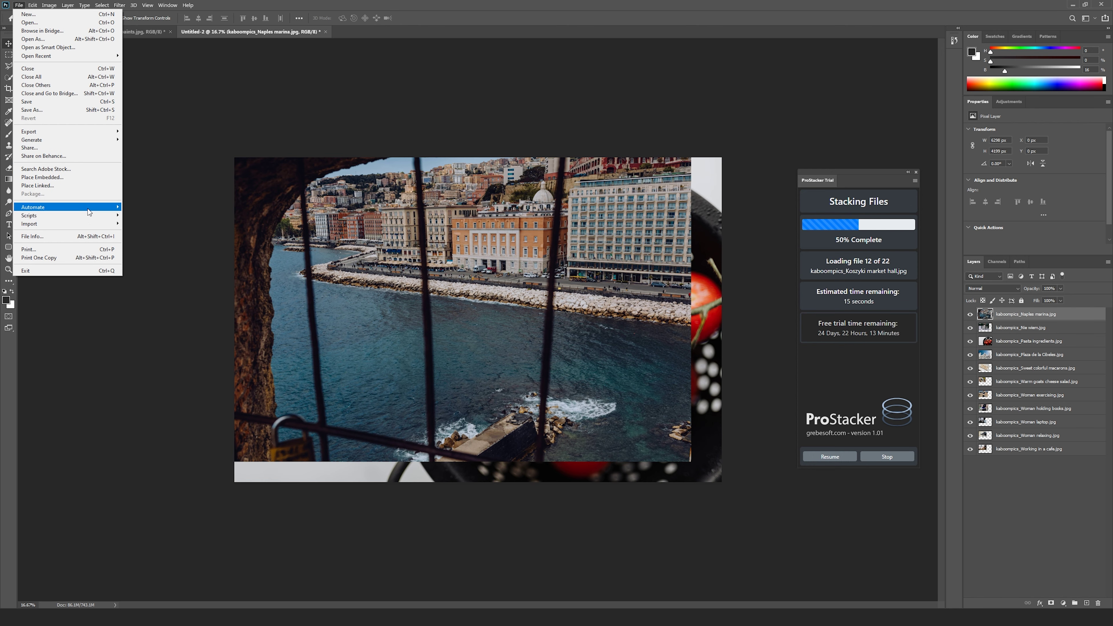
mouse_move(87, 217)
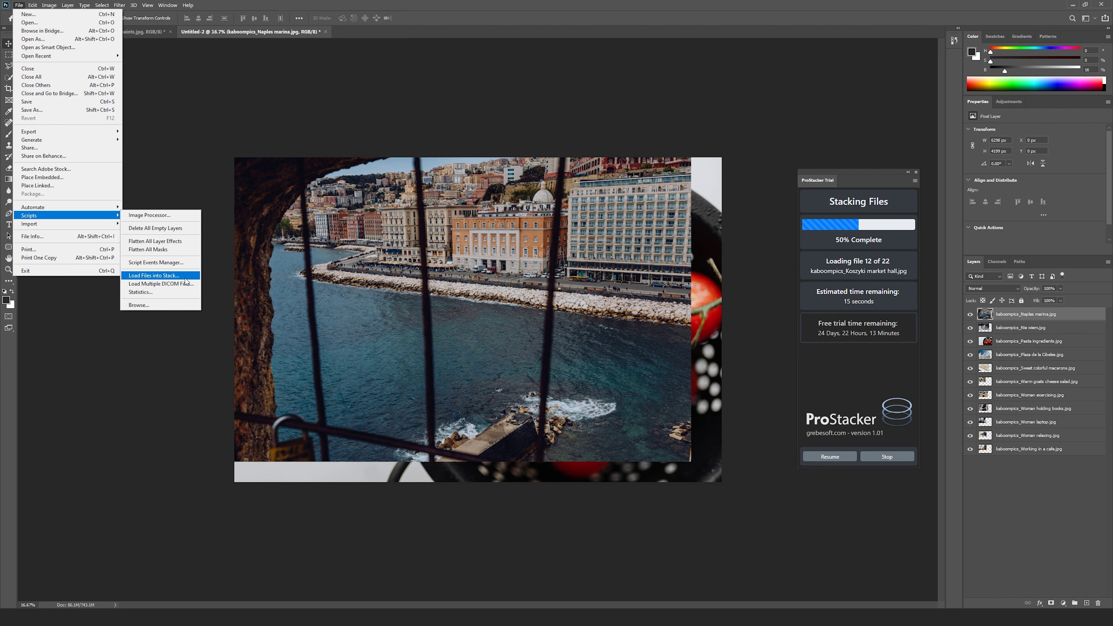
left_click(661, 4)
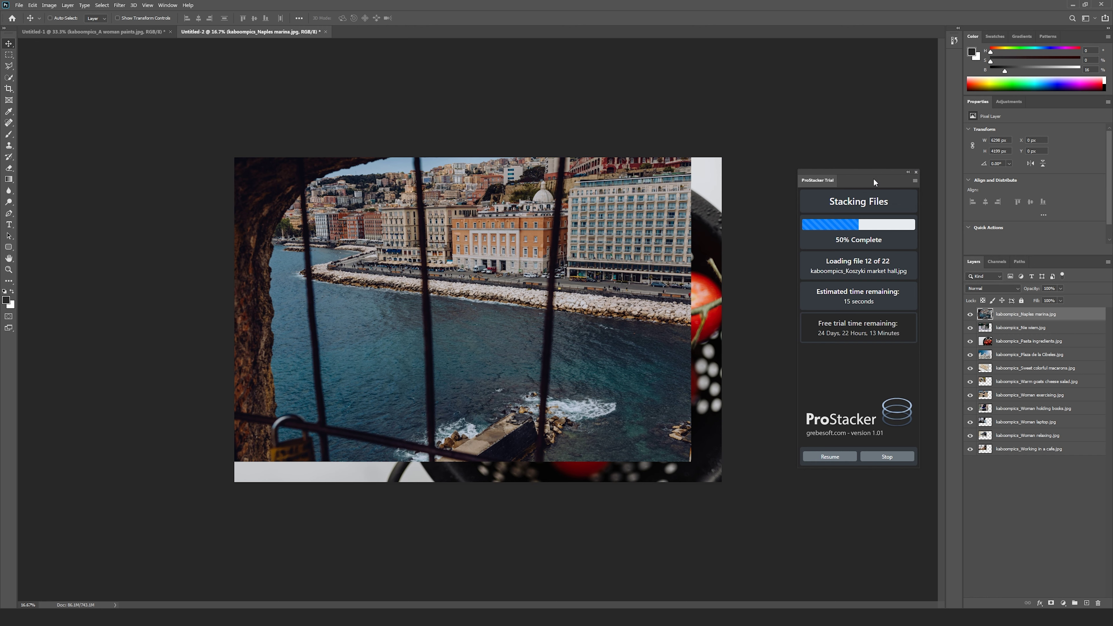
Resume the stacking, close the ProStacker Trial panel during the run, and check both stacked documents.
left_click(832, 458)
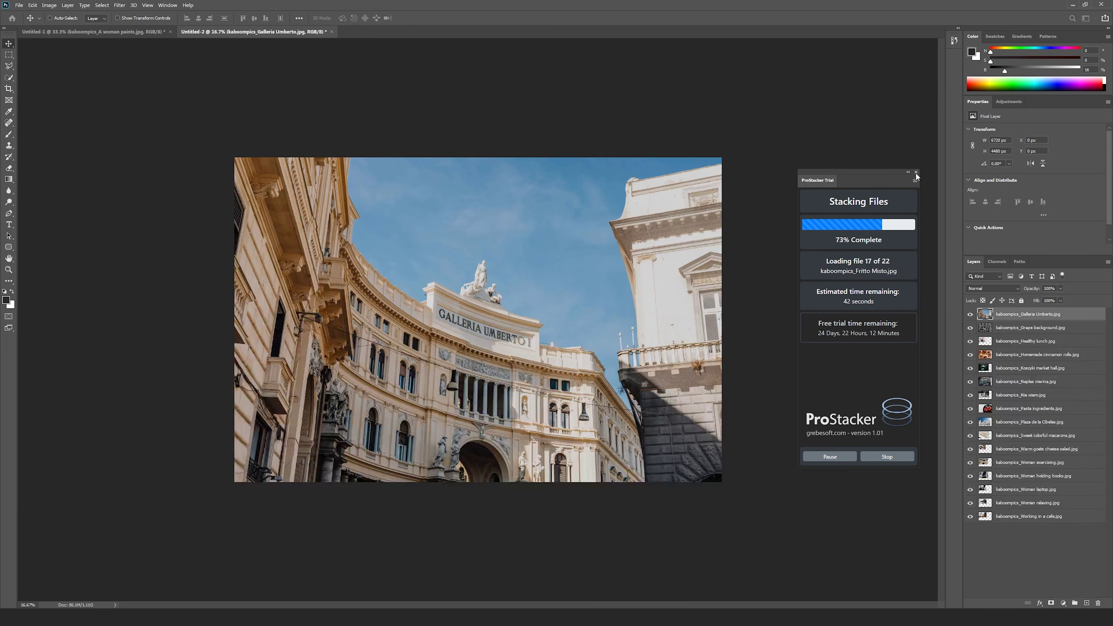
left_click(916, 172)
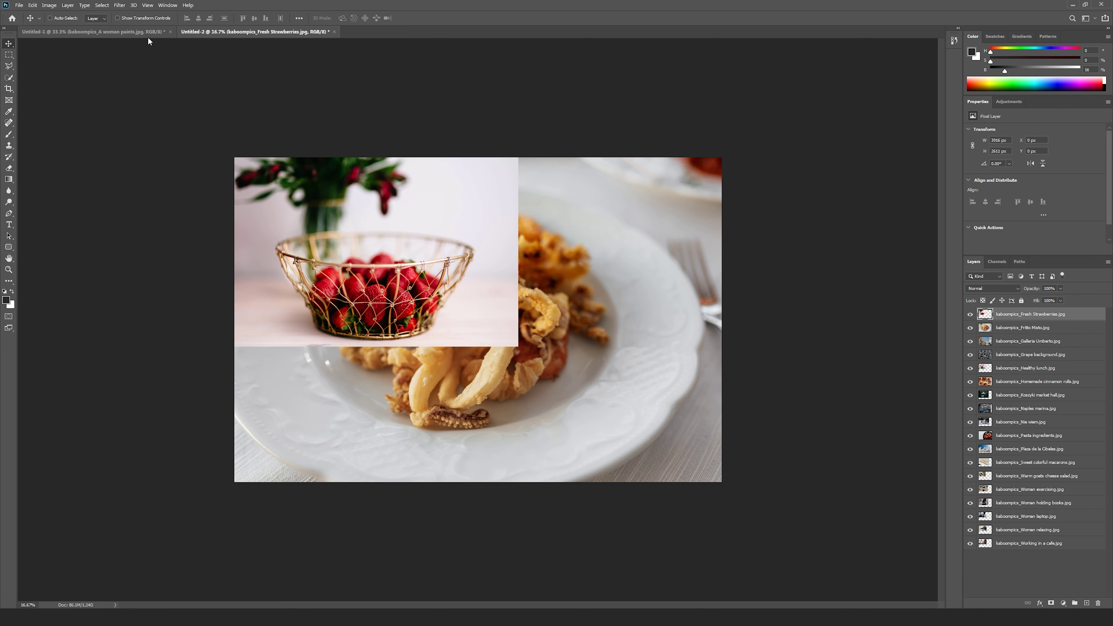
left_click(130, 32)
left_click(254, 31)
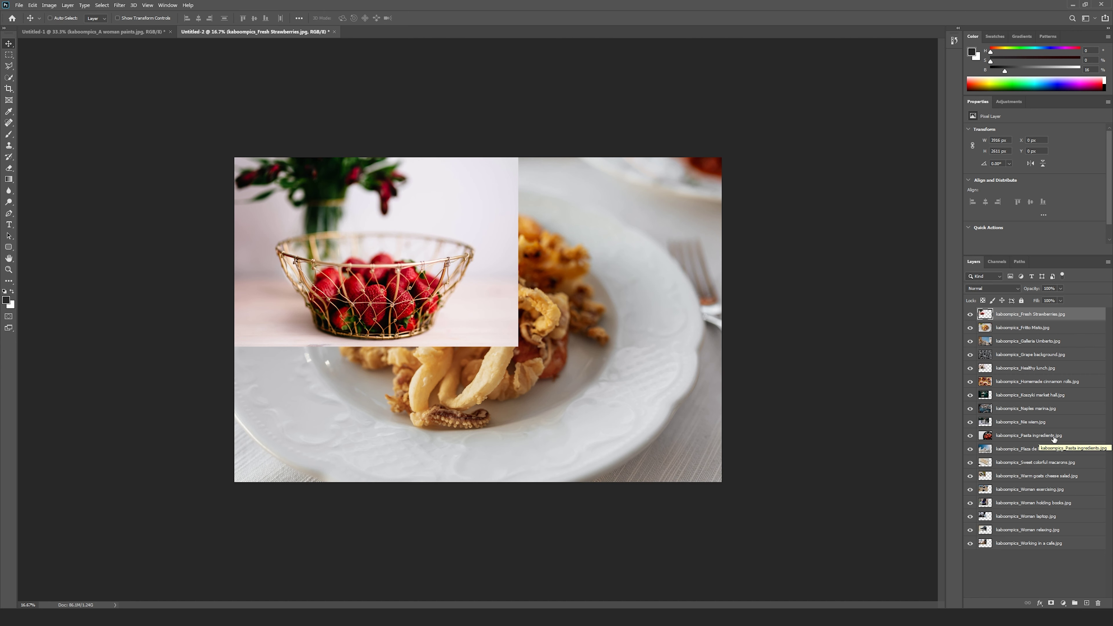
Reopen the ProStacker Trial extension.
left_click(167, 5)
mouse_move(201, 47)
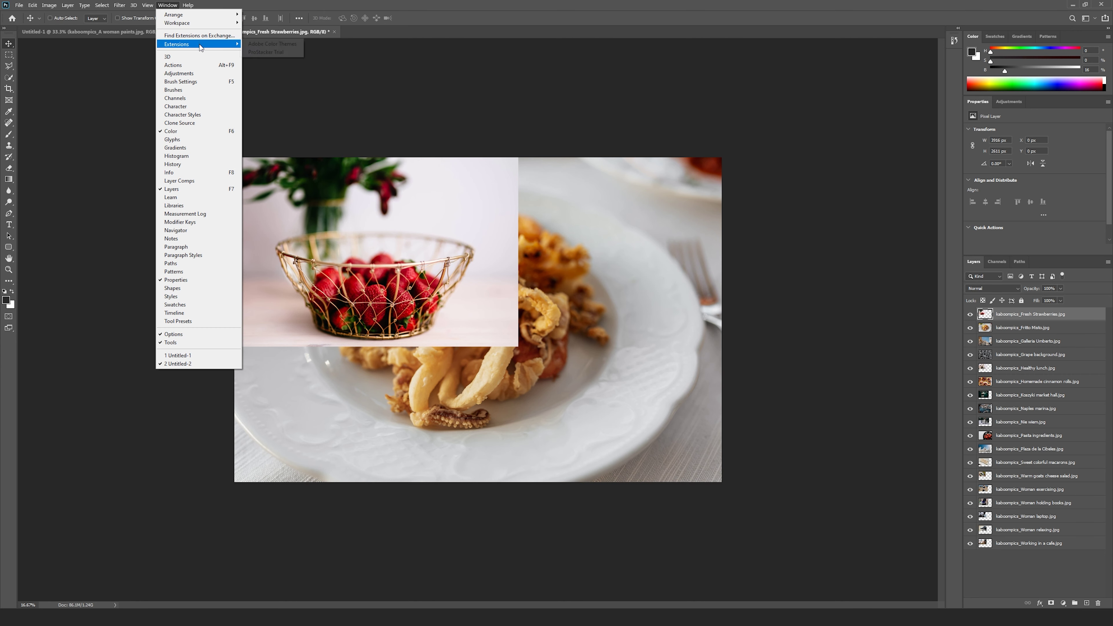
left_click(270, 53)
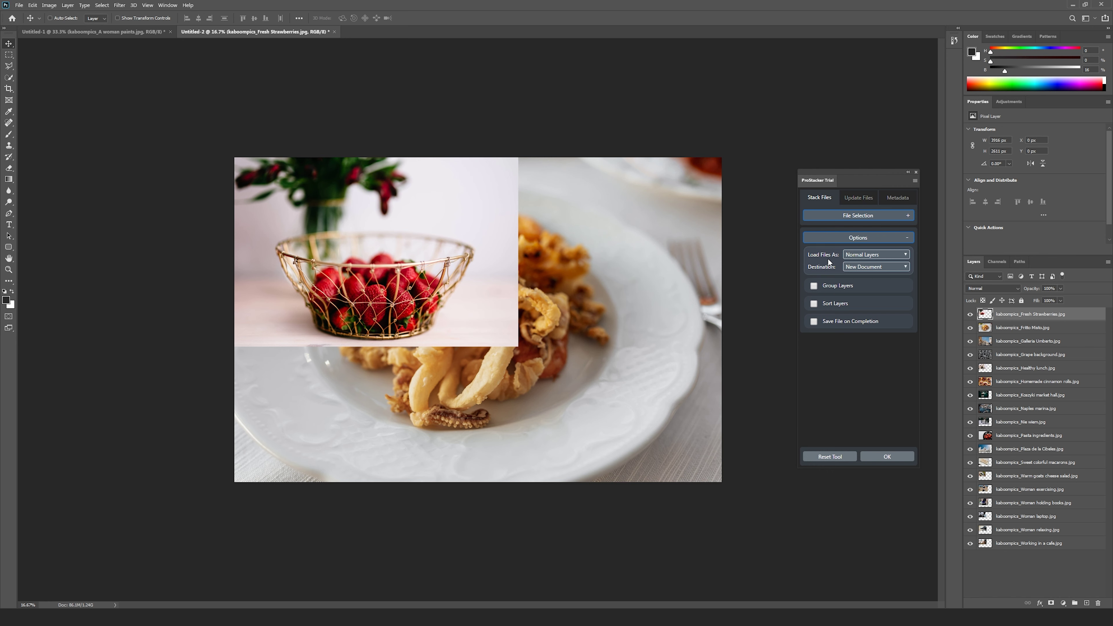
Set the stacking option Load Files As to Smart Objects.
left_click(900, 255)
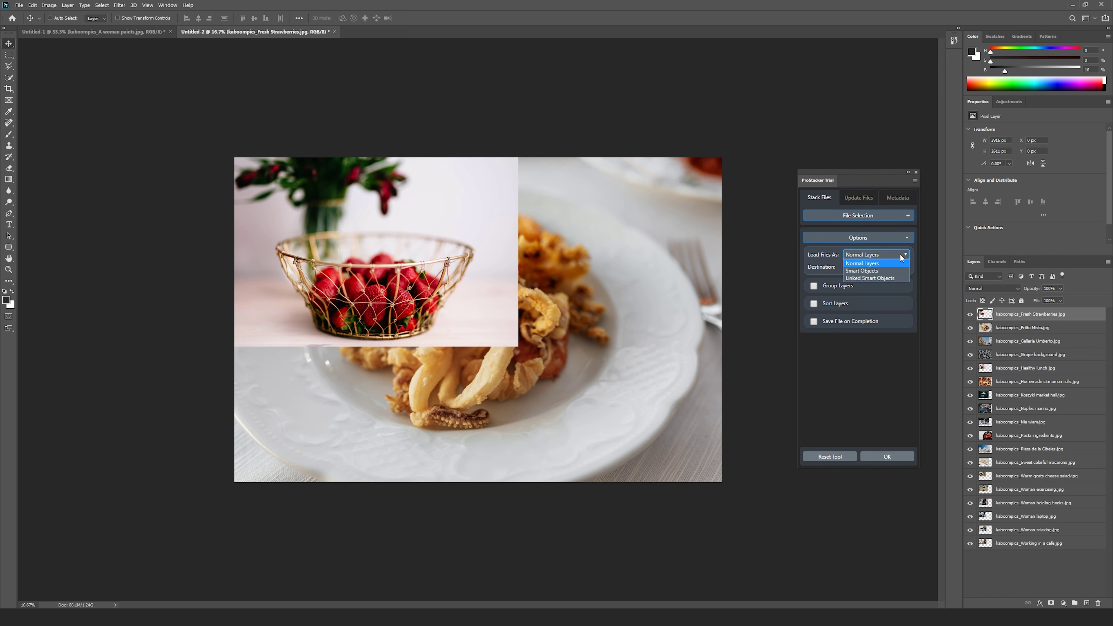
left_click(884, 264)
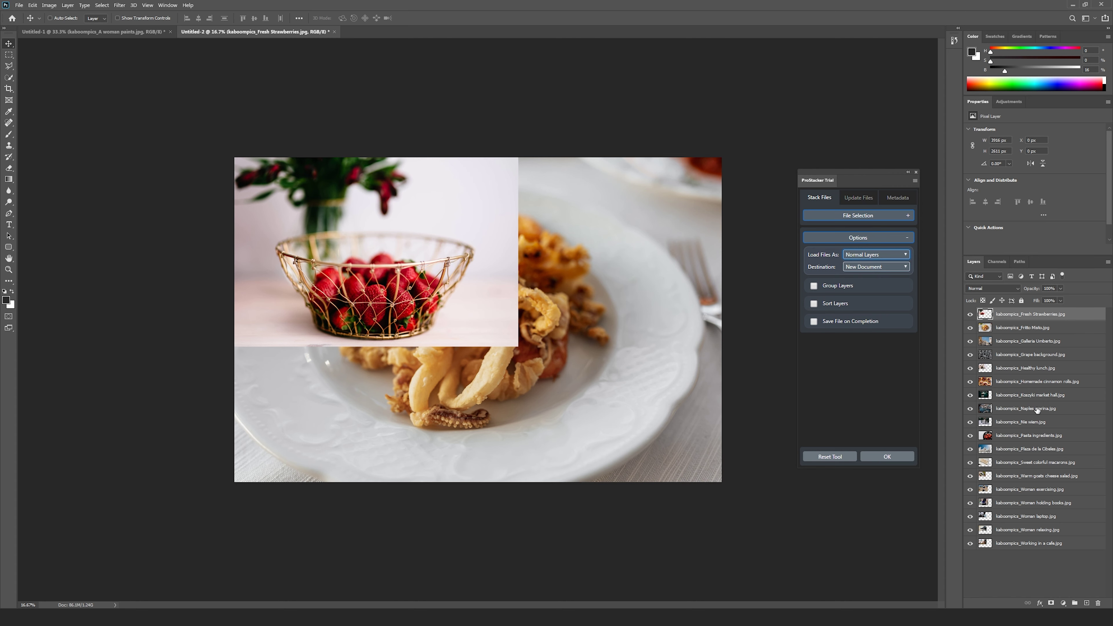
left_click(889, 257)
Load the five images from kaboompics_Fritto Misto.jpg through kaboompics_Homemade cinnamon rolls.jpg and stack them in a new document.
left_click(843, 217)
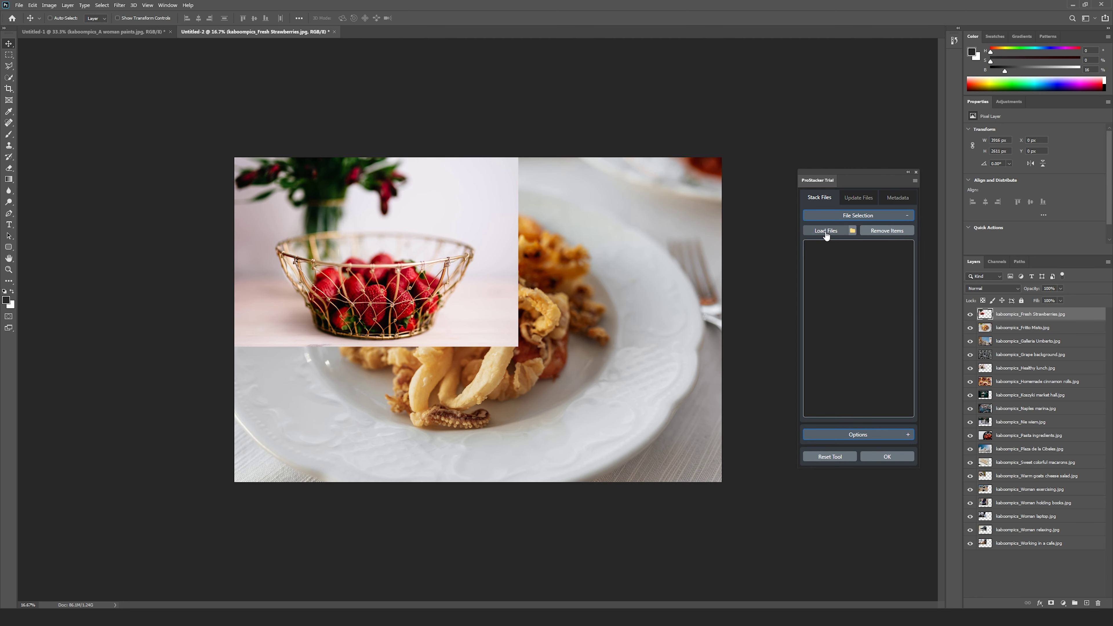
left_click(825, 231)
left_click(361, 209)
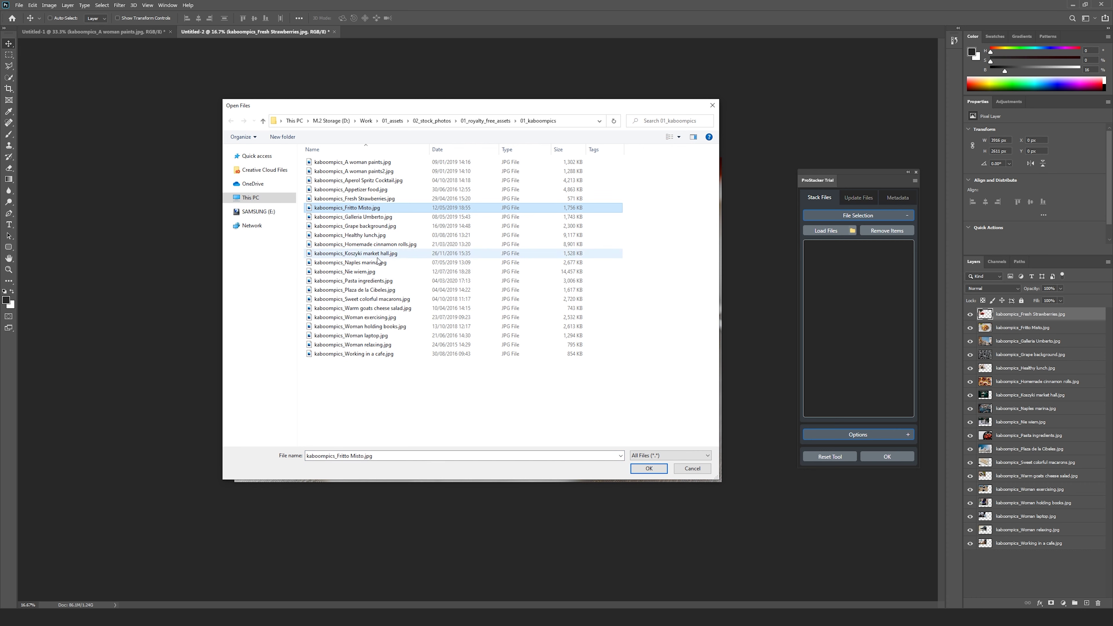
left_click(377, 244, "shift")
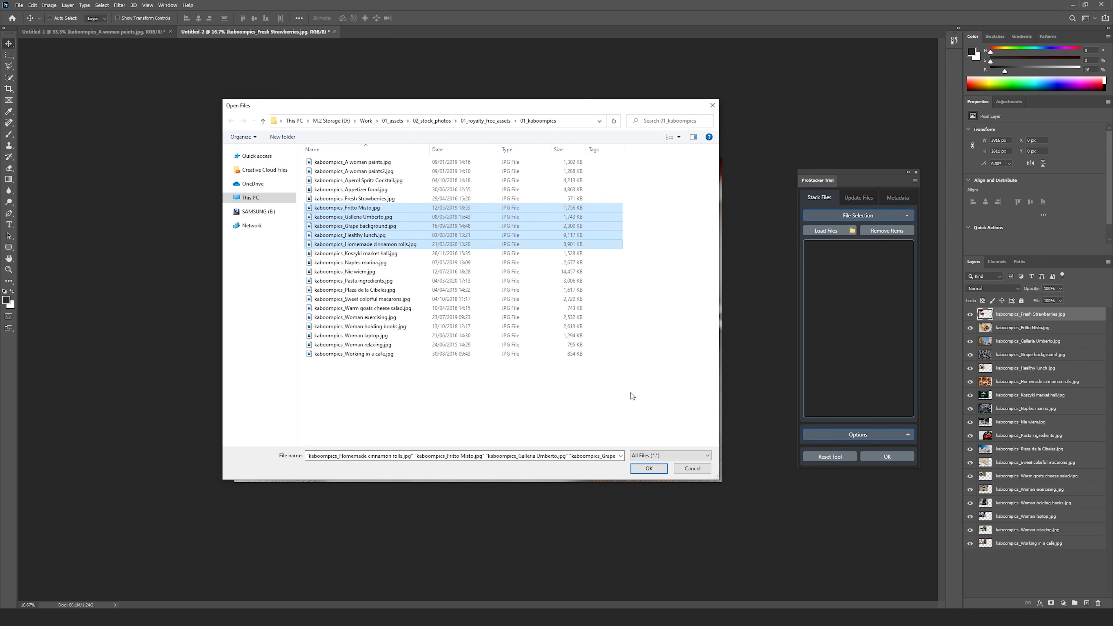
left_click(649, 468)
left_click(888, 457)
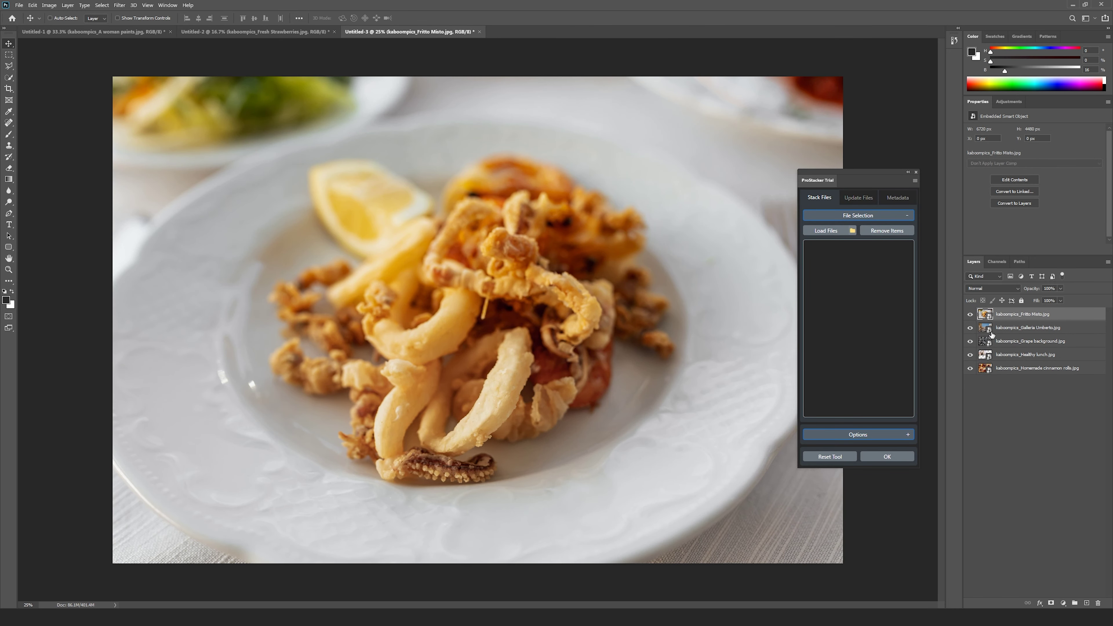
Inspect the contents of the Fritto Misto and Grape background smart objects and the properties of the stacked layers.
double_click(986, 317)
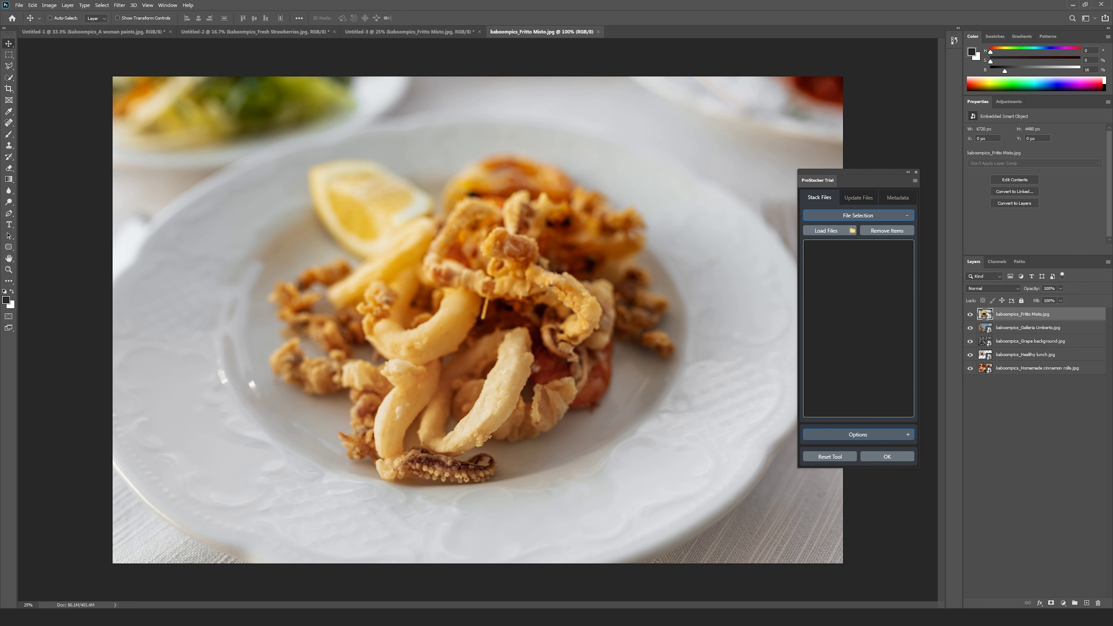
left_click(596, 31)
double_click(986, 341)
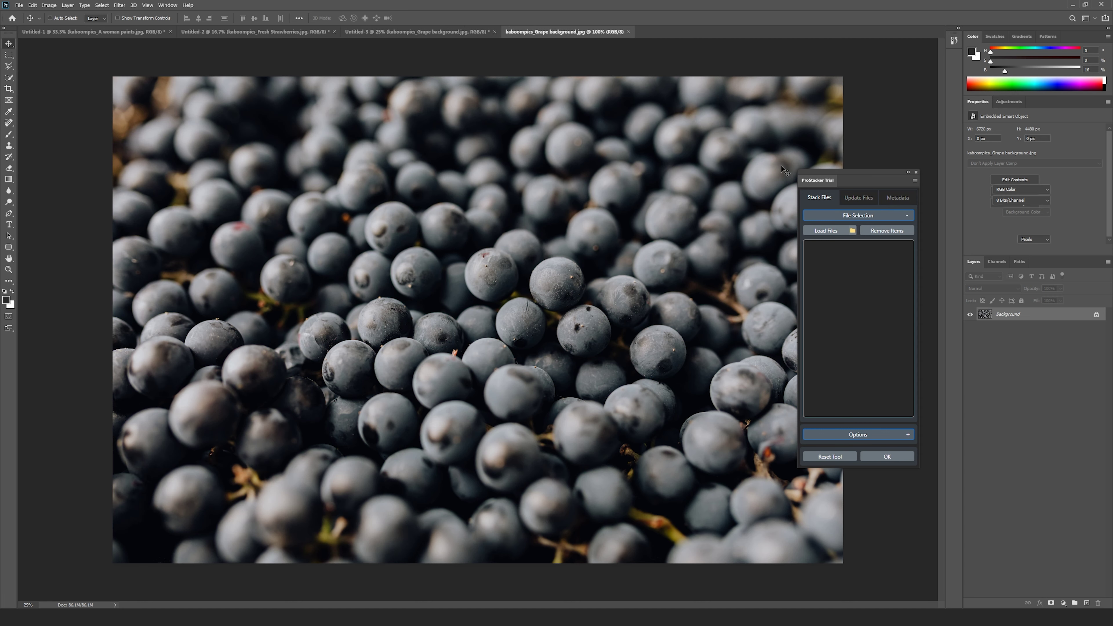
left_click(626, 32)
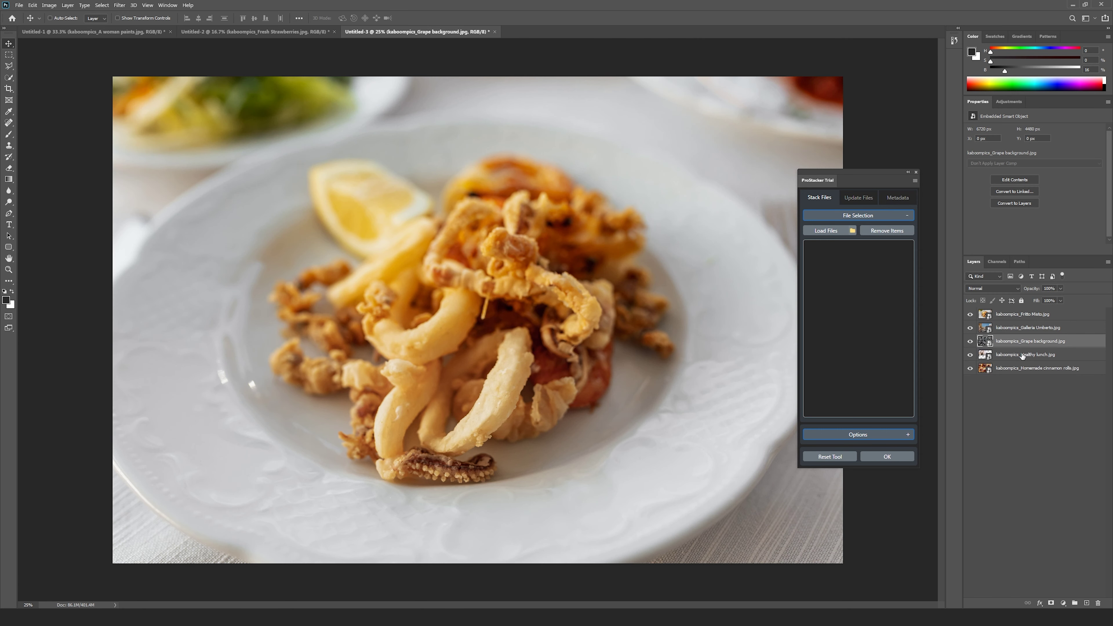
left_click(1033, 314)
left_click(1036, 327)
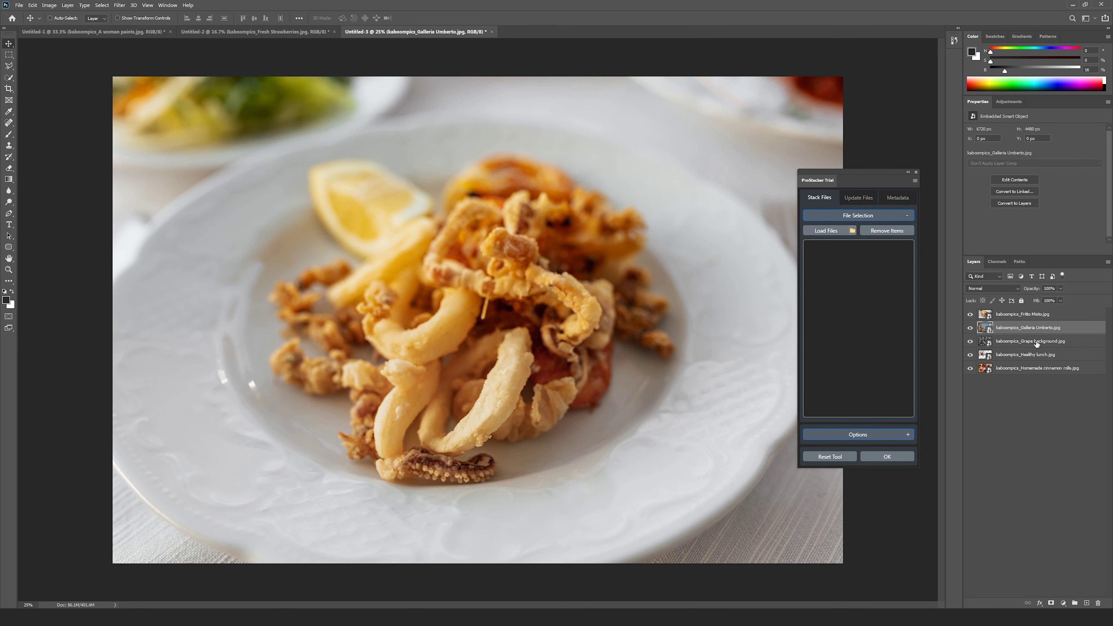
left_click(1036, 344)
left_click(1031, 359)
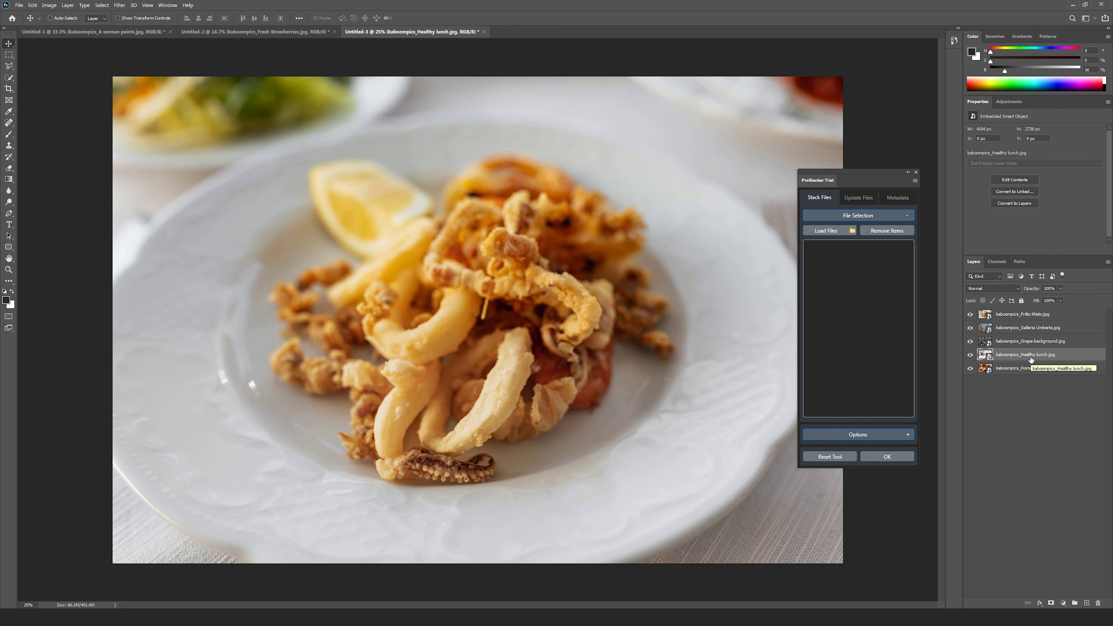
Load the four images from kaboompics_Homemade cinnamon rolls.jpg through kaboompics_Nie wiem.jpg for stacking.
left_click(827, 230)
left_click_drag(435, 248, 442, 273)
left_click(649, 468)
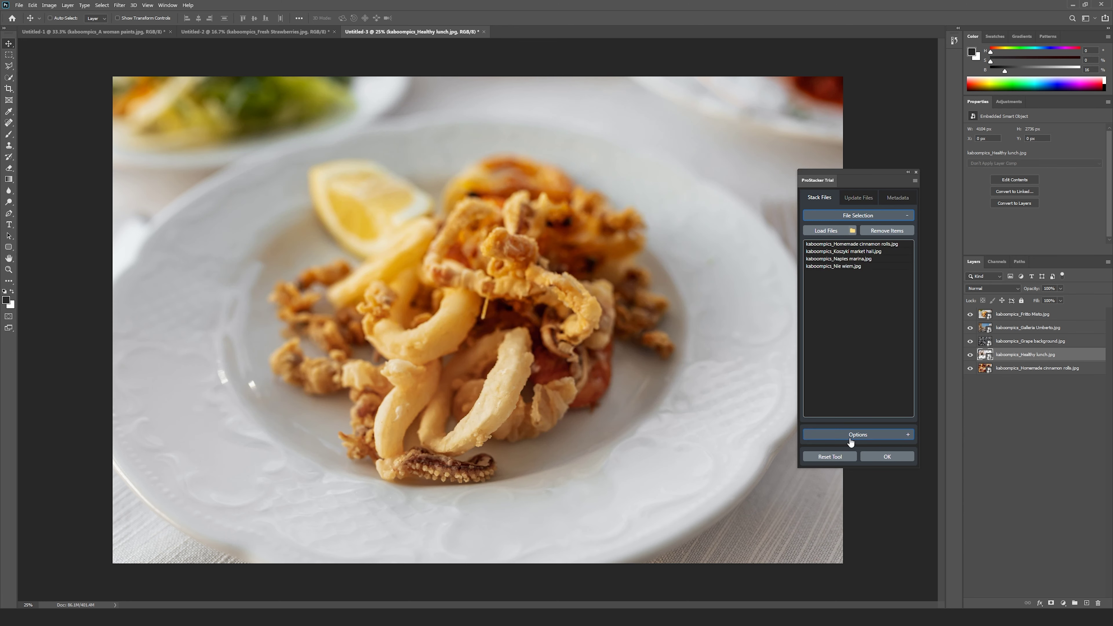
Set Load Files As to Linked Smart Objects and run the stacking.
left_click(851, 436)
left_click(889, 254)
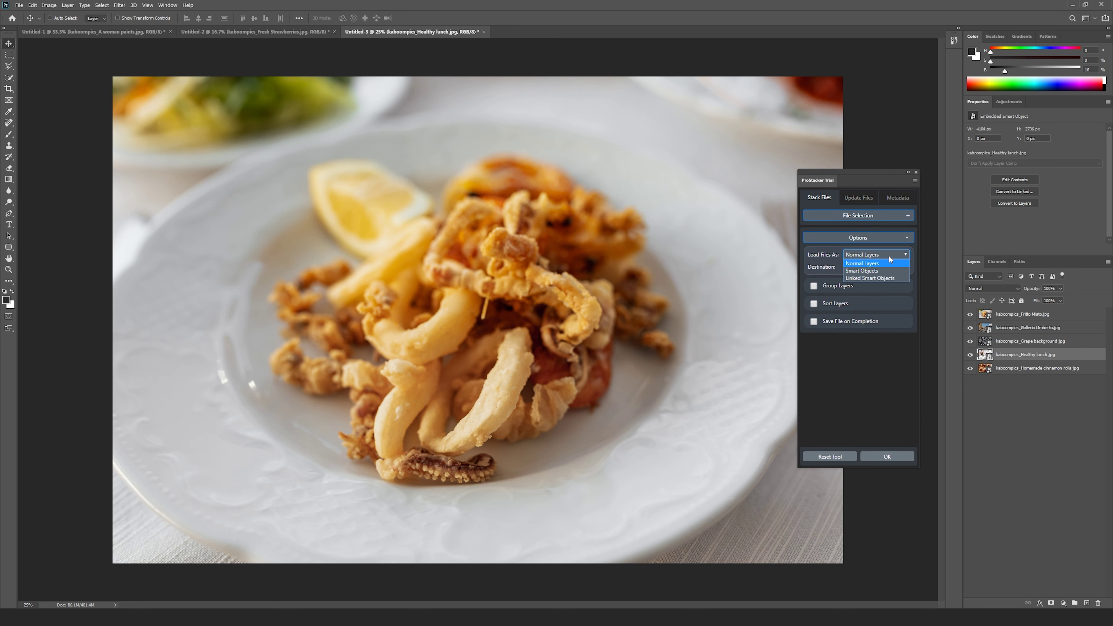
left_click(895, 276)
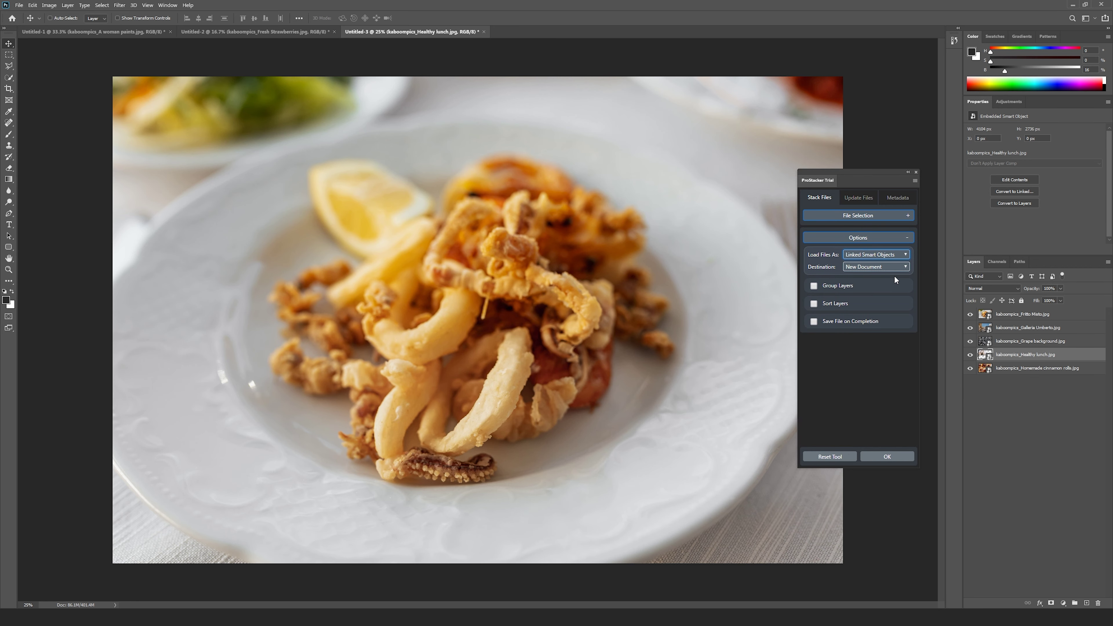
left_click(912, 455)
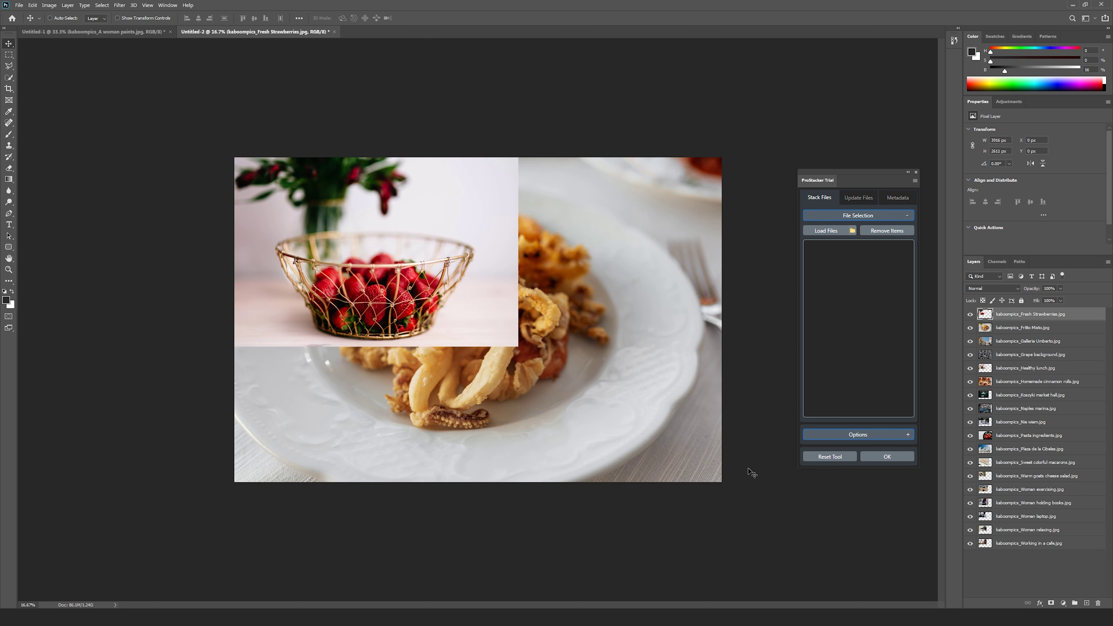
Review the stacking destination choices and set Destination to Current Document.
left_click(815, 435)
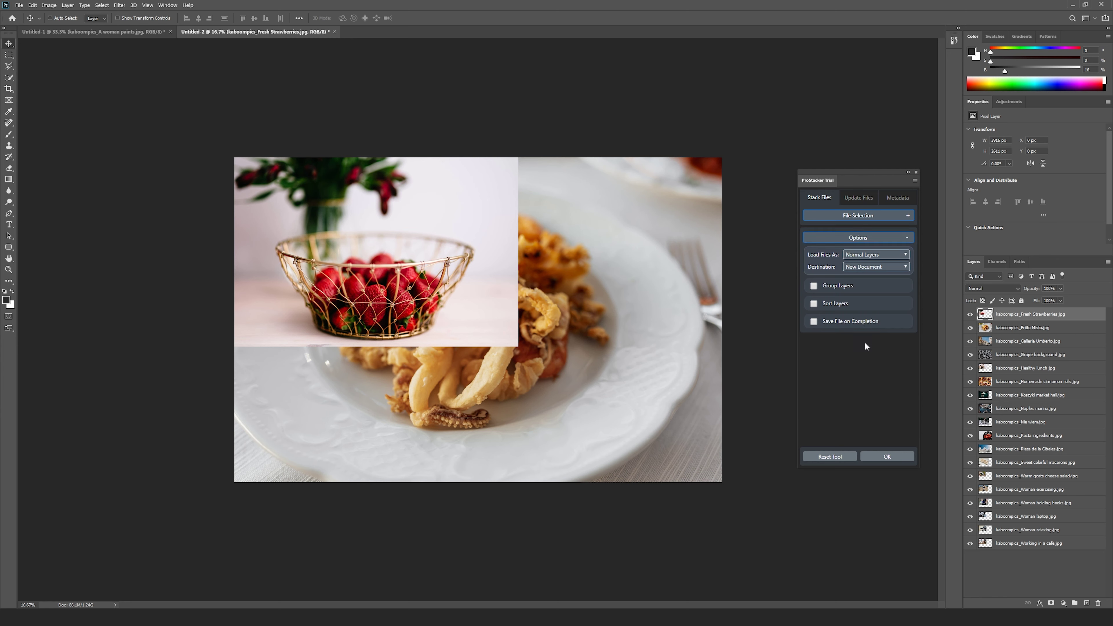
left_click(894, 266)
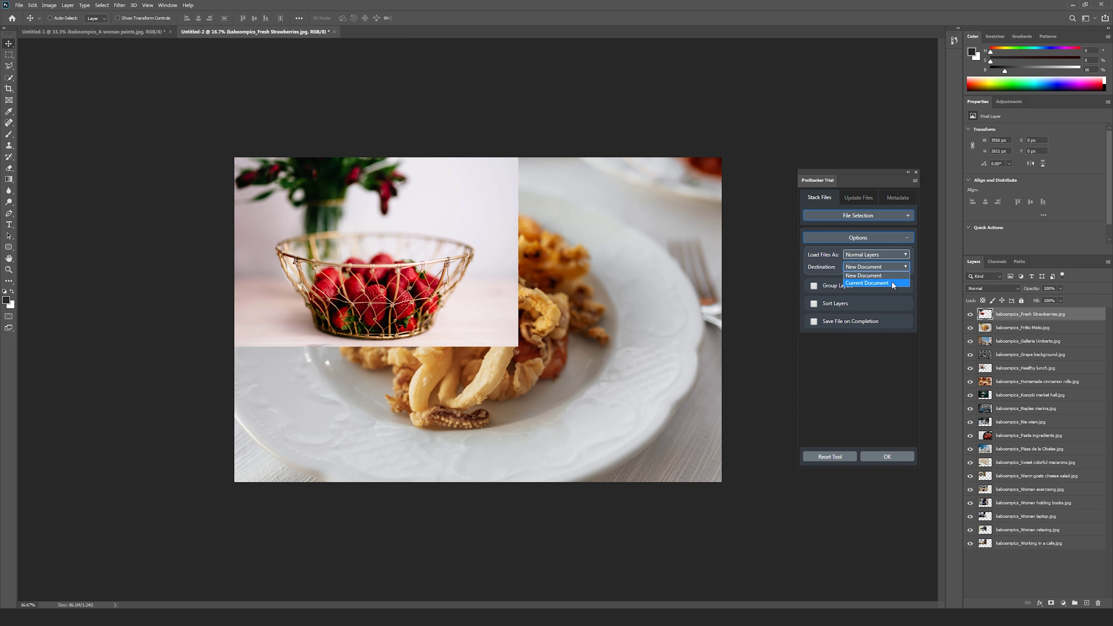
left_click(890, 276)
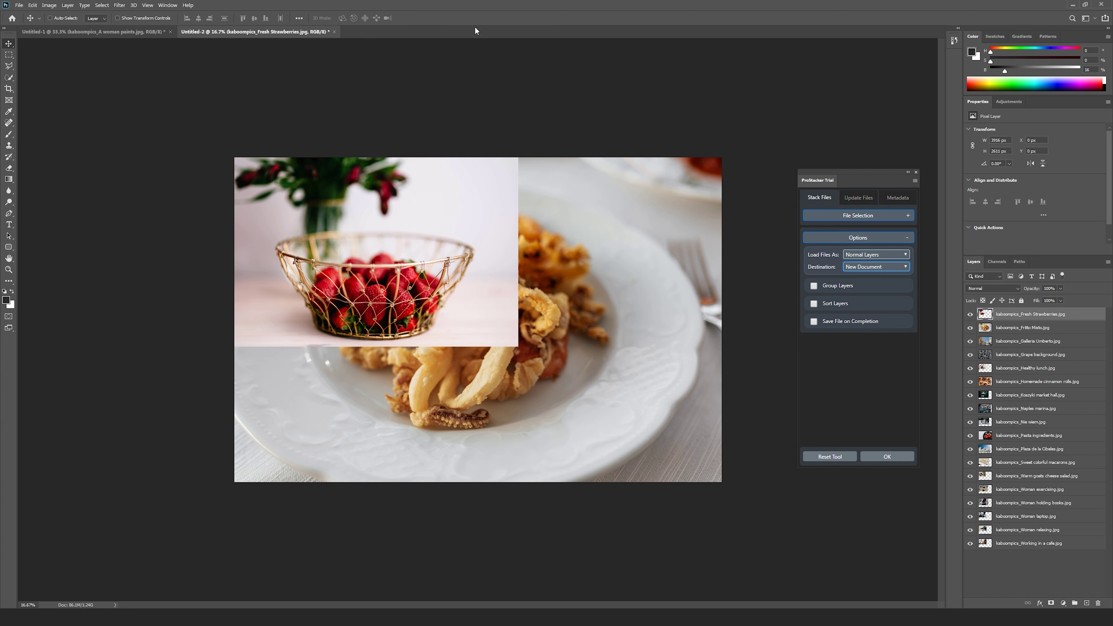
left_click(871, 267)
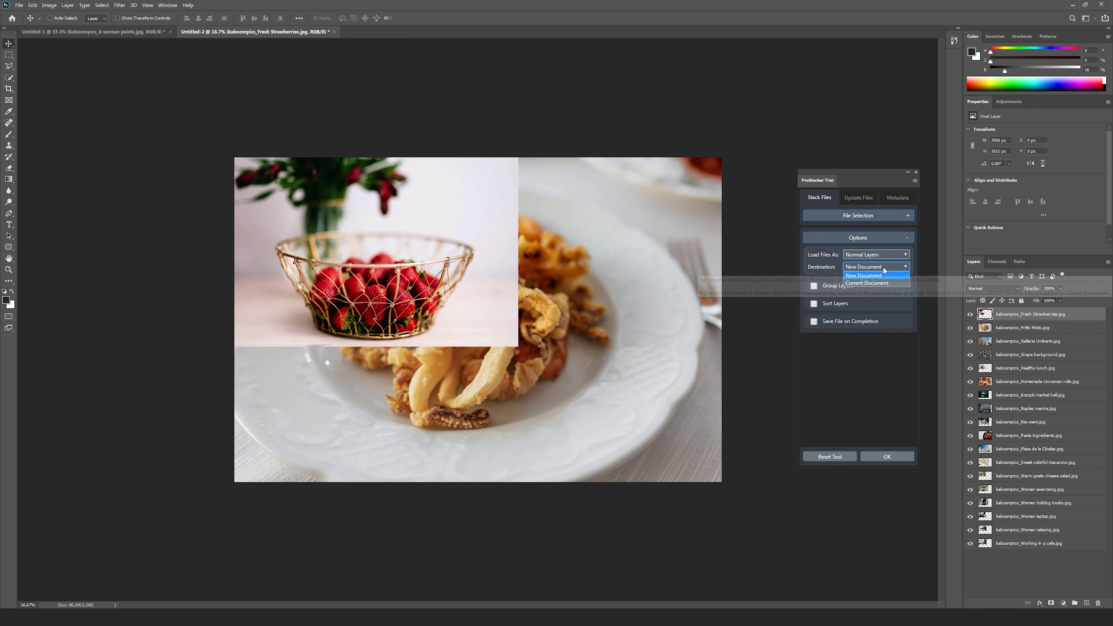
left_click(889, 283)
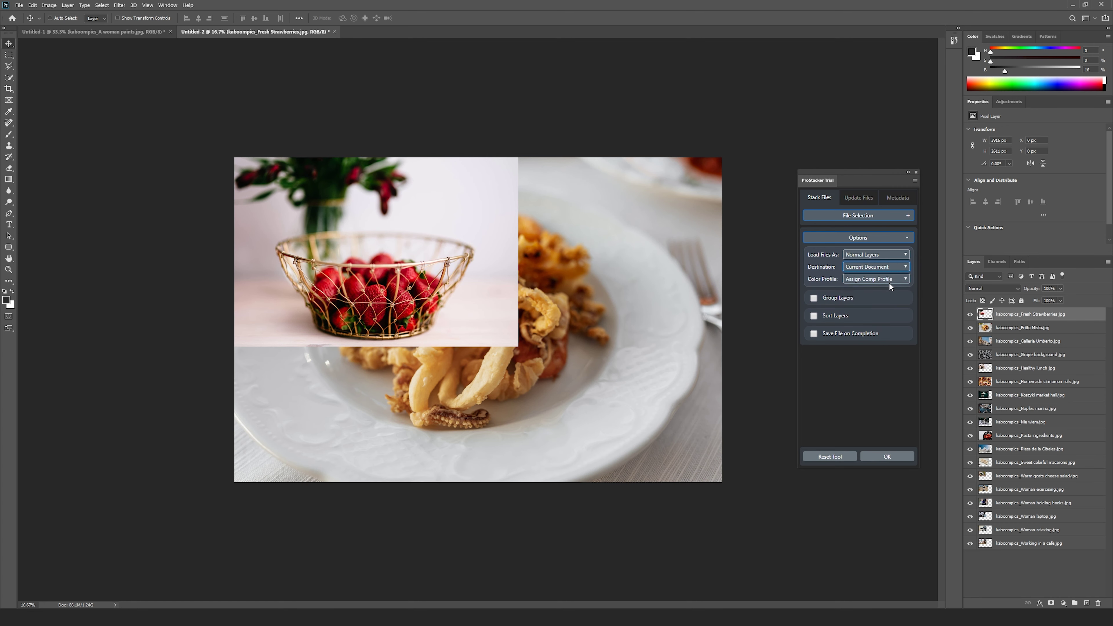
Load the five images from kaboompics_Homemade cinnamon rolls.jpg through kaboompics_Pasta ingredients.jpg for stacking.
left_click(836, 215)
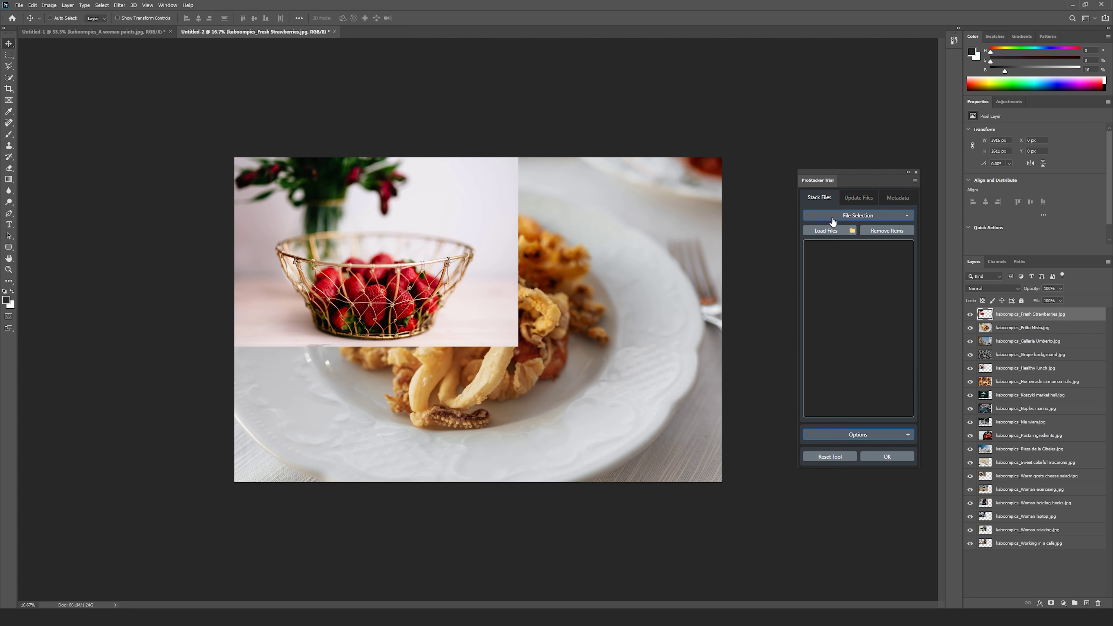
left_click(826, 231)
left_click(365, 243)
left_click(364, 281, "shift")
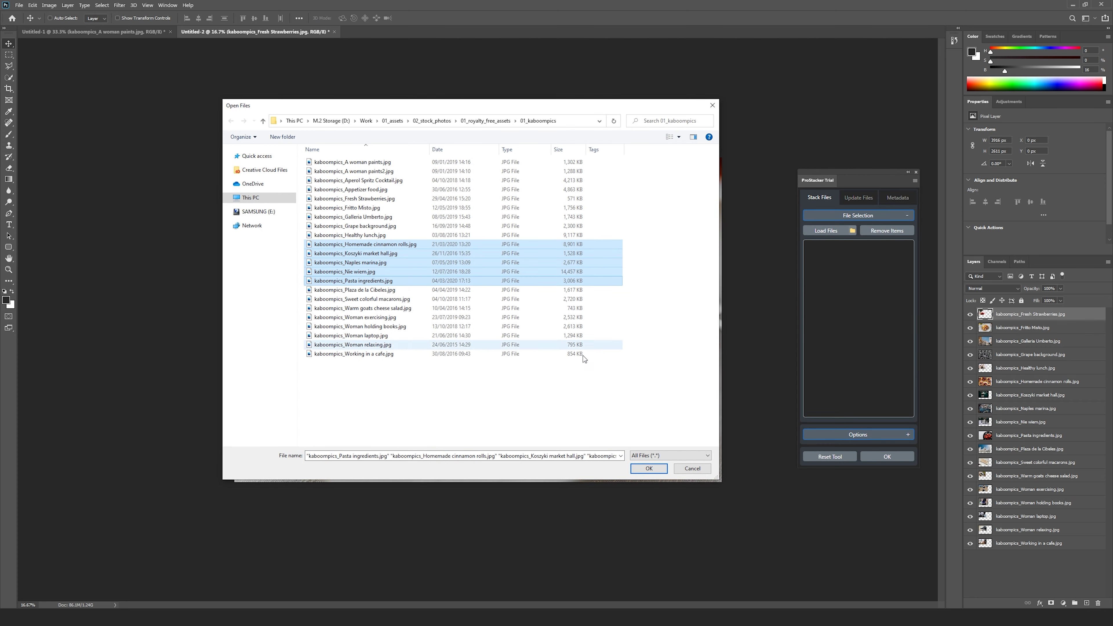
left_click(647, 468)
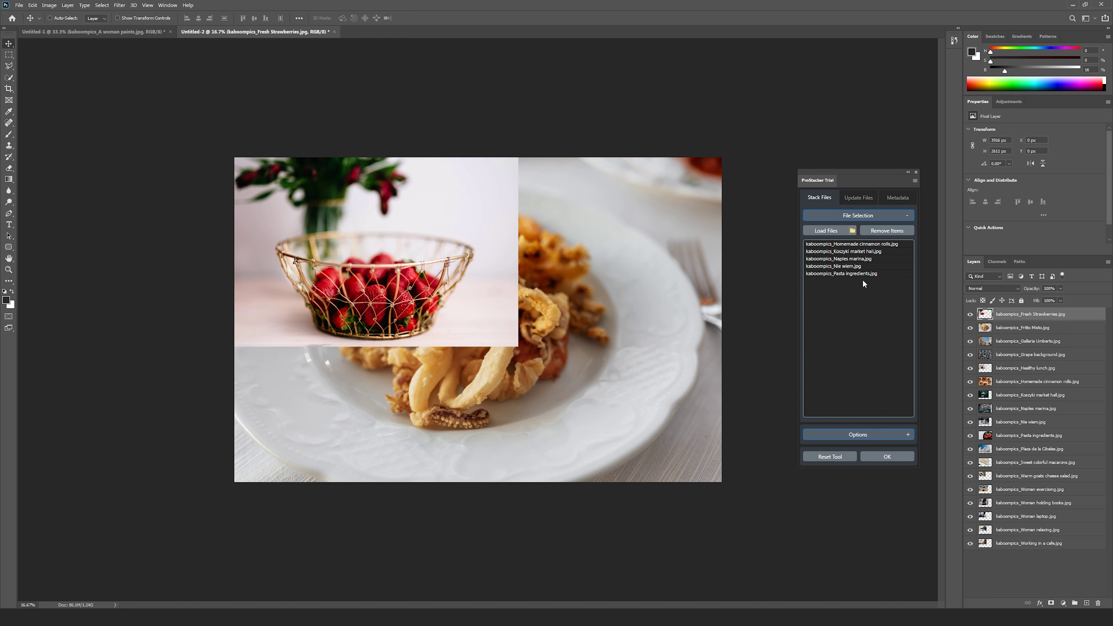
Stack the loaded files as Smart Objects in the current document and delete the five added layers.
left_click(876, 435)
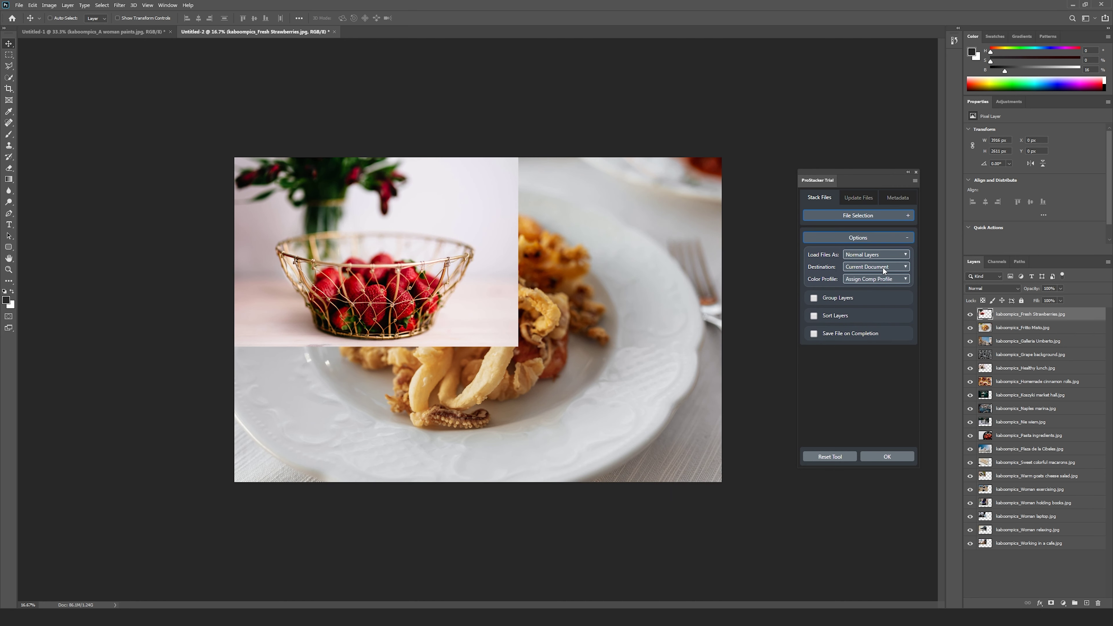
left_click(889, 256)
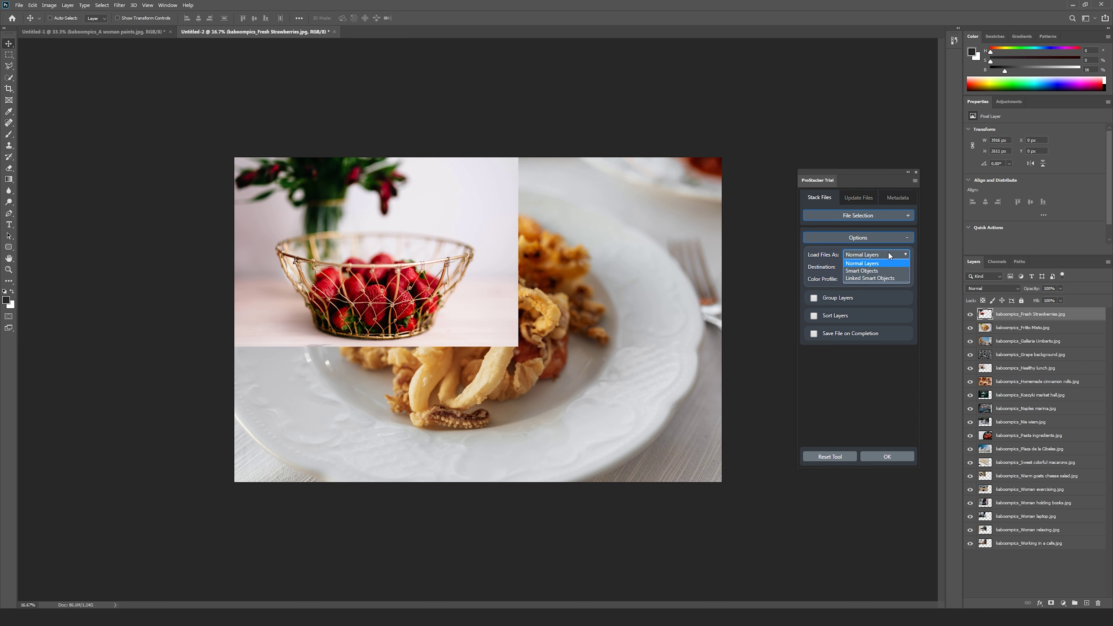
left_click(893, 274)
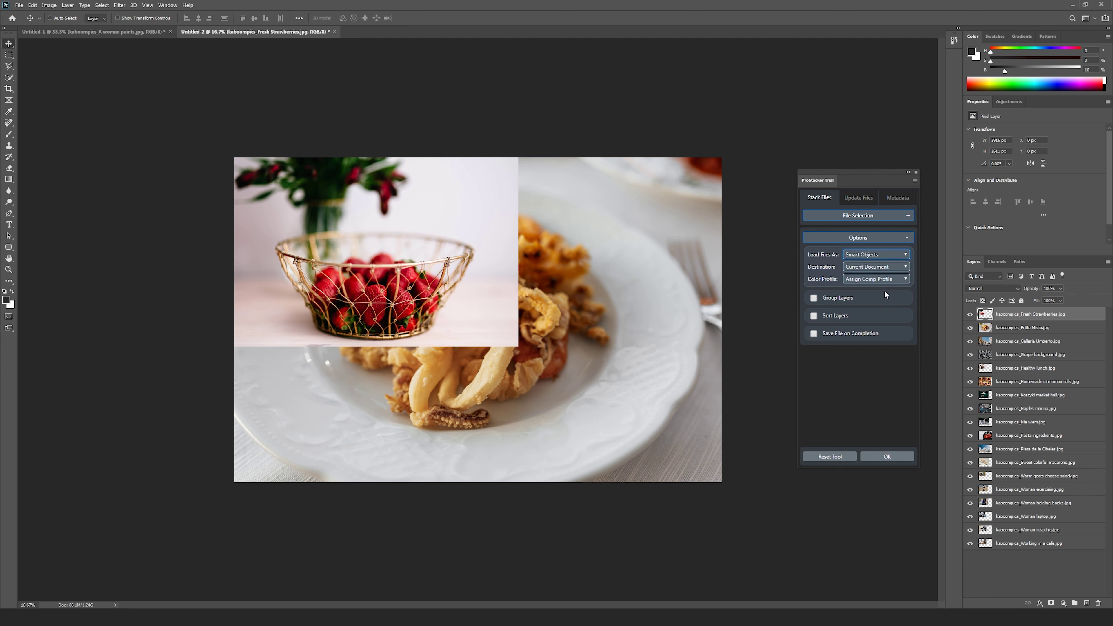
left_click(898, 456)
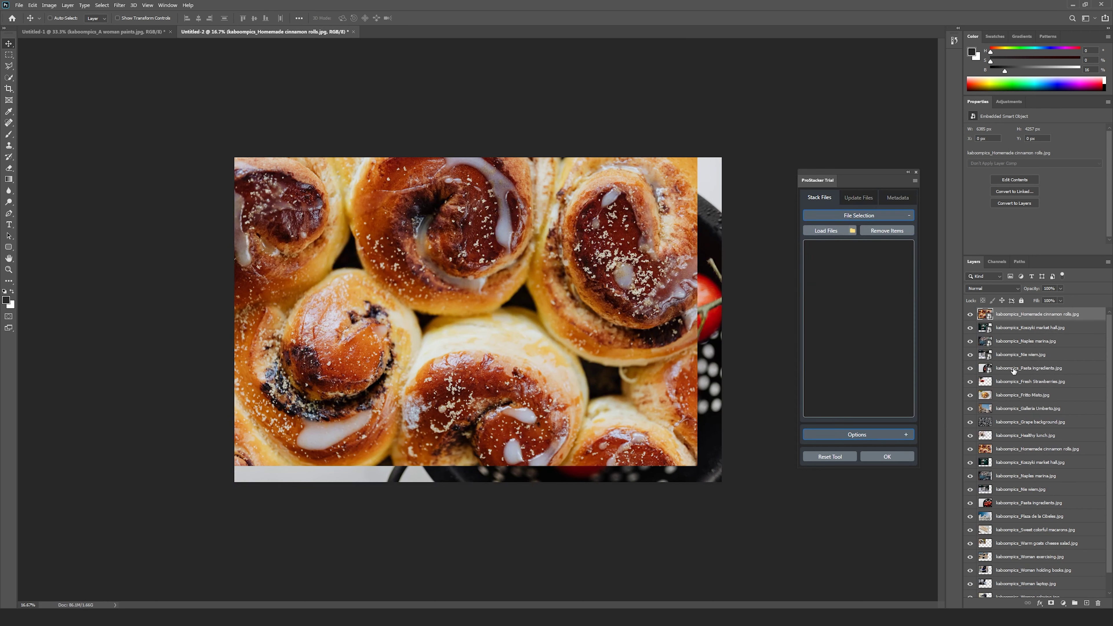
left_click(1014, 370, "shift")
left_click_drag(1017, 370, 1098, 603)
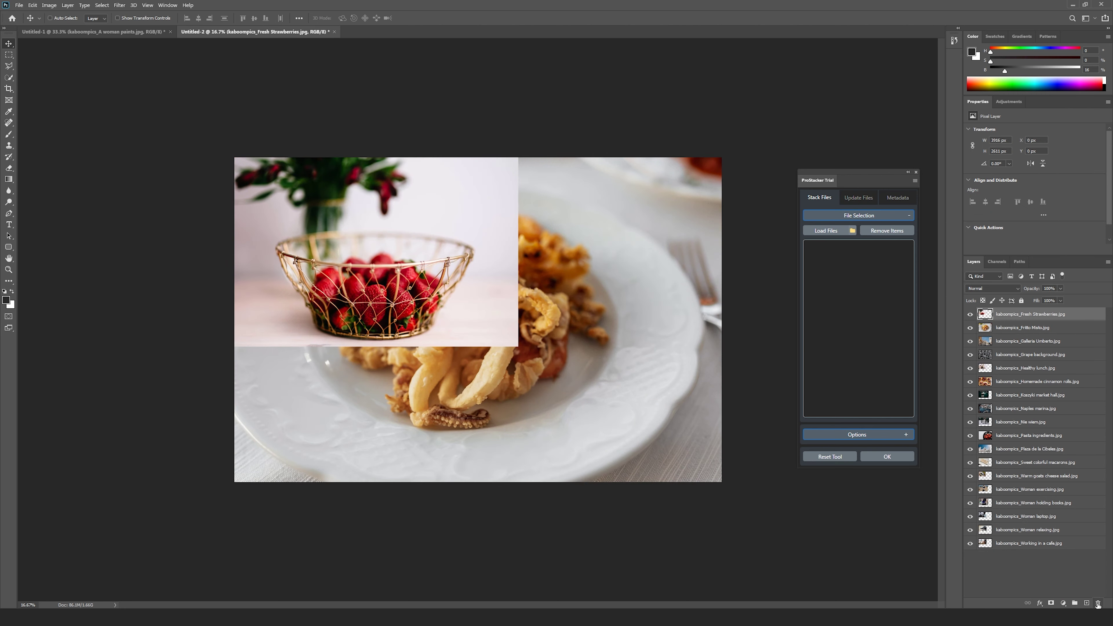
Create an empty layer group and move it directly below the Koszyki market hall layer.
left_click(1074, 604)
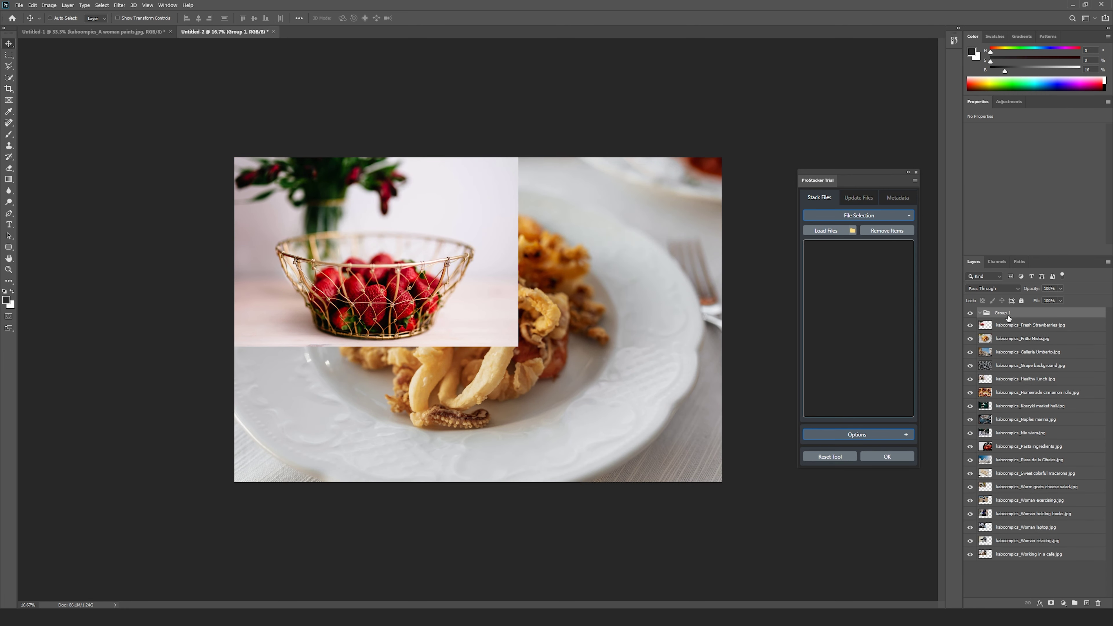
left_click_drag(1008, 313, 1012, 413)
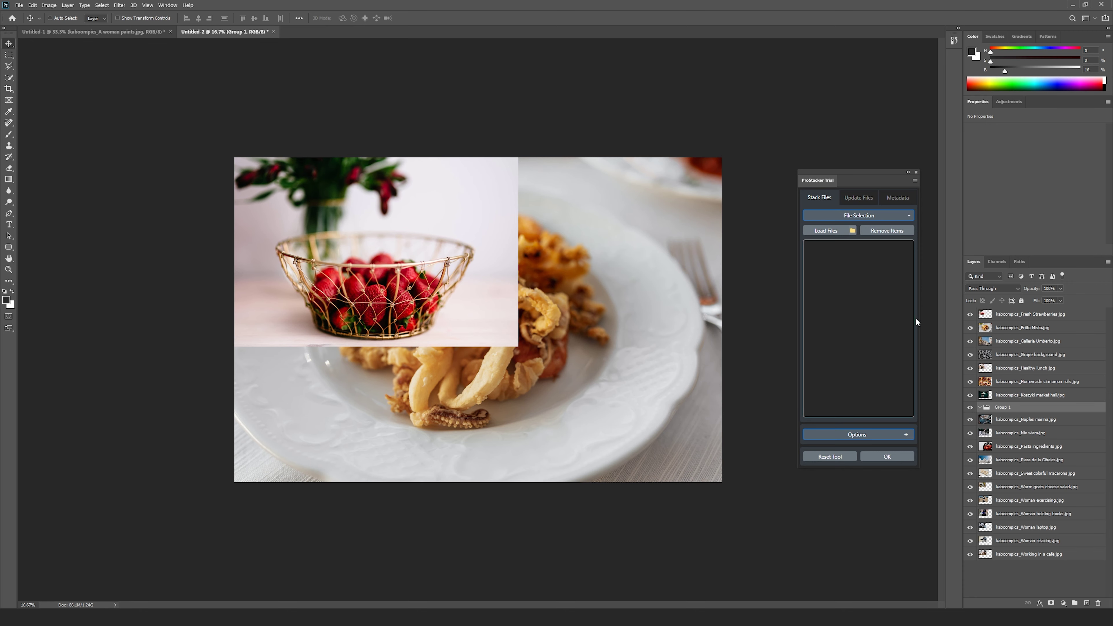
Load the six images from kaboompics_Fresh Strawberries.jpg through kaboompics_Homemade cinnamon rolls.jpg for stacking.
left_click(826, 231)
left_click(372, 199)
left_click(372, 244, "shift")
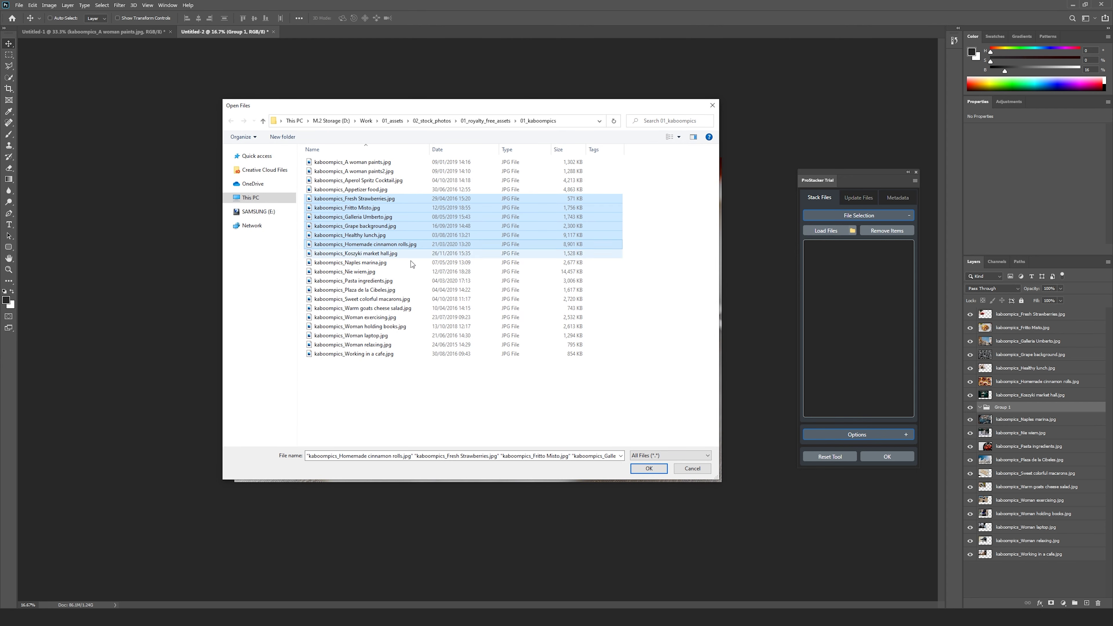
left_click(649, 468)
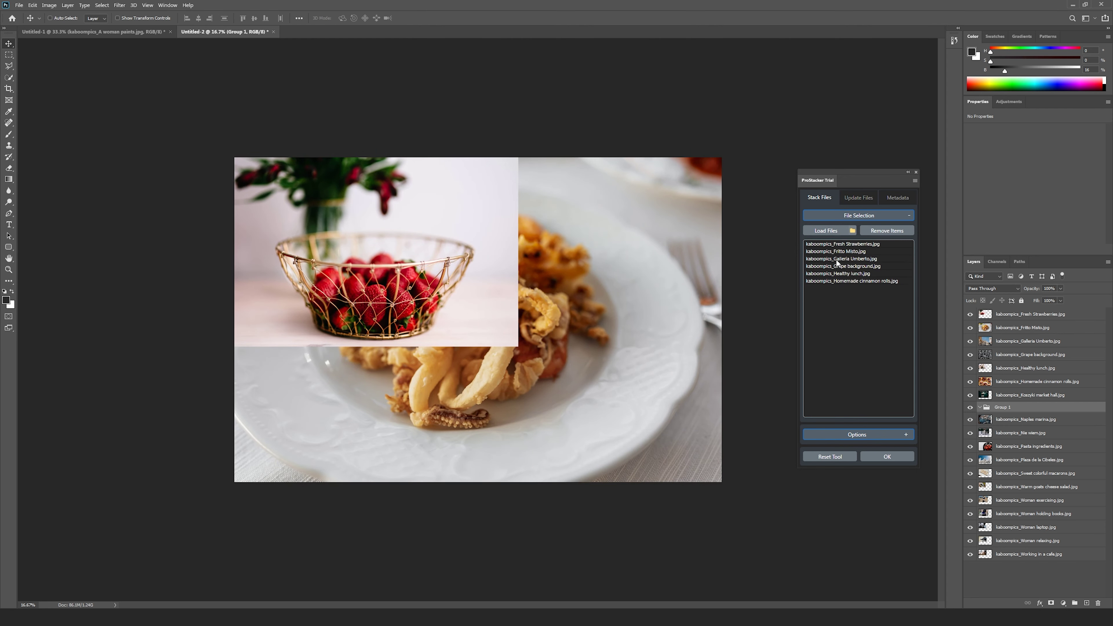
Stack the loaded files into the selected group, with Load Files As set to Smart Objects and Destination to Current Document.
left_click(897, 434)
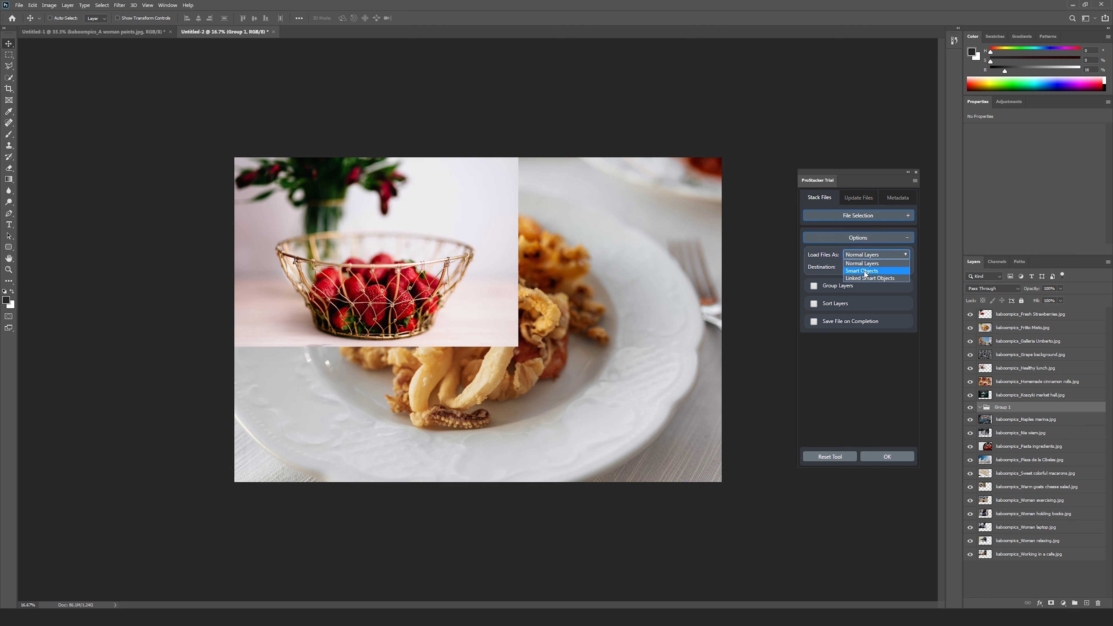
left_click(867, 271)
left_click(885, 268)
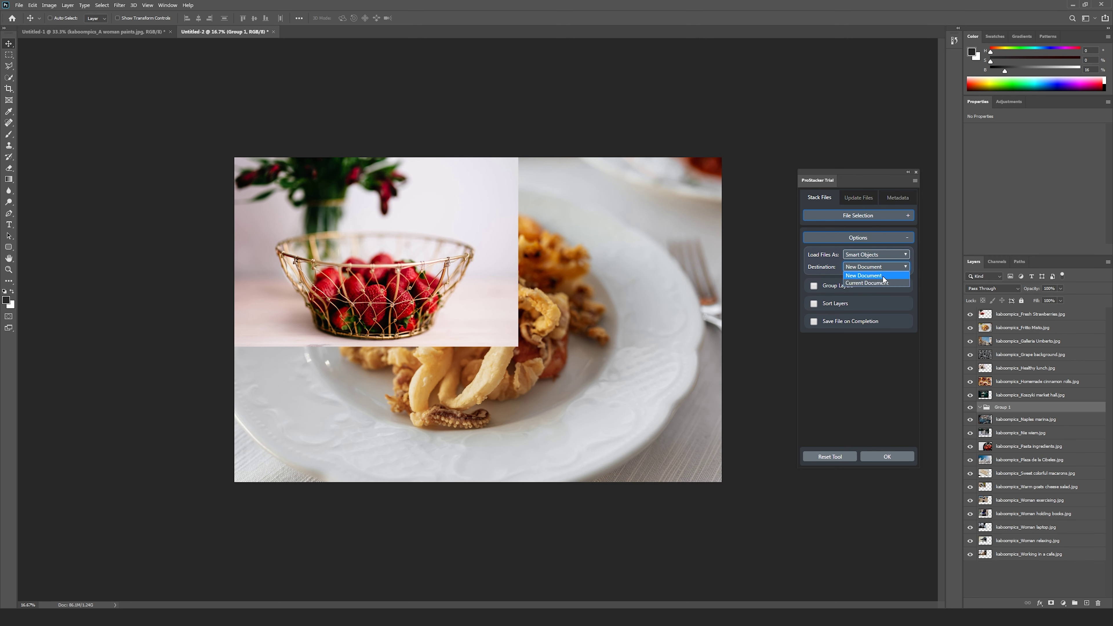
left_click(880, 279)
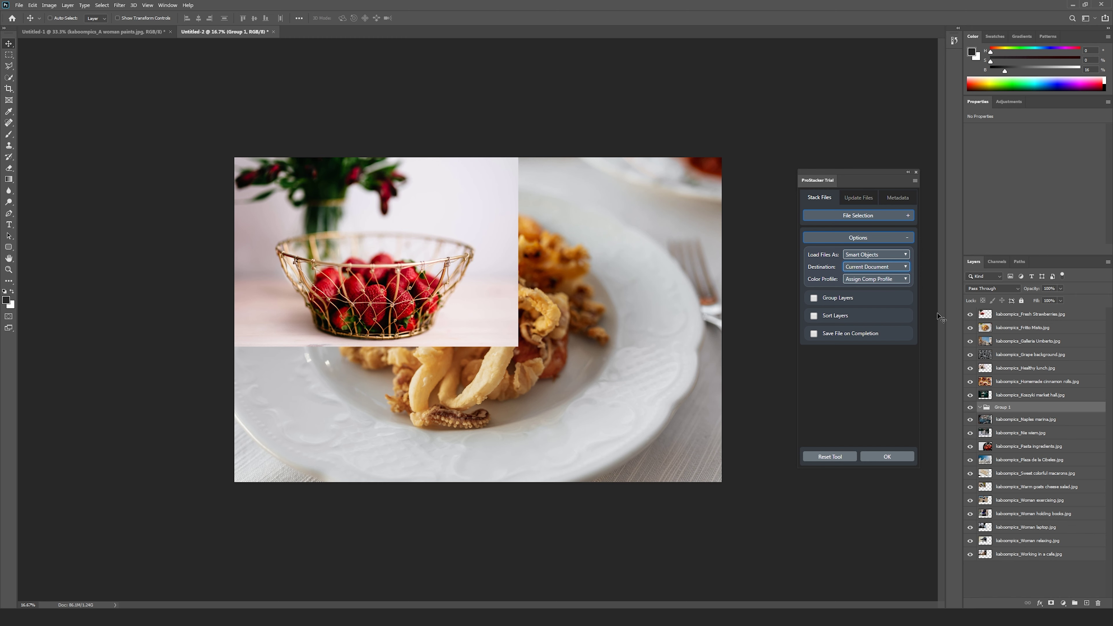
left_click(899, 459)
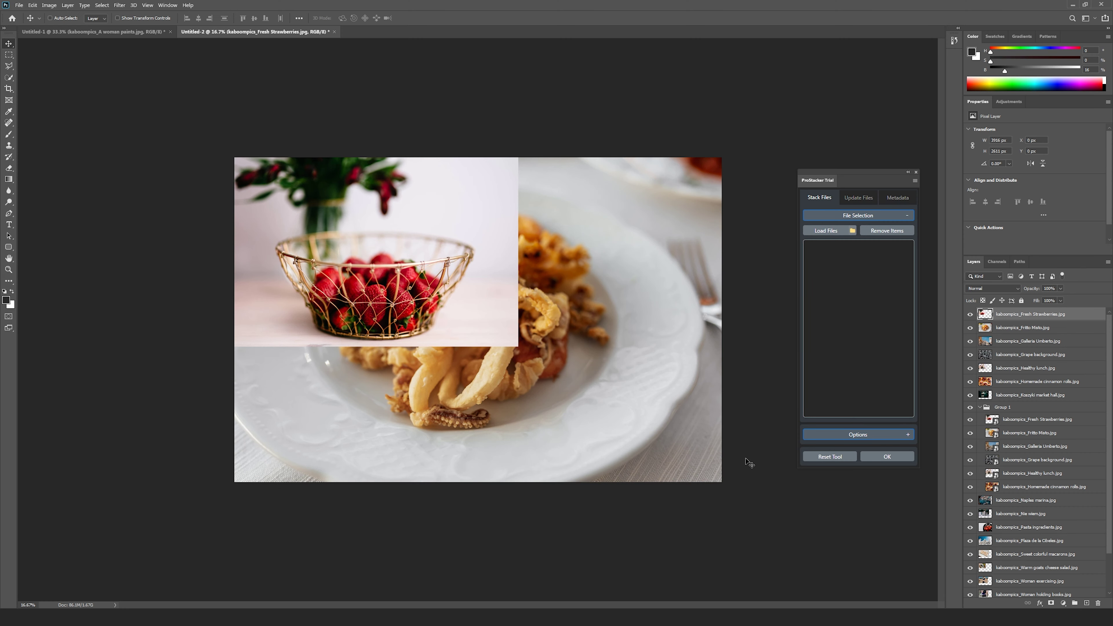
Set Destination to Current Document again and review the Color Profile choices, keeping Assign Comp Profile.
left_click(818, 435)
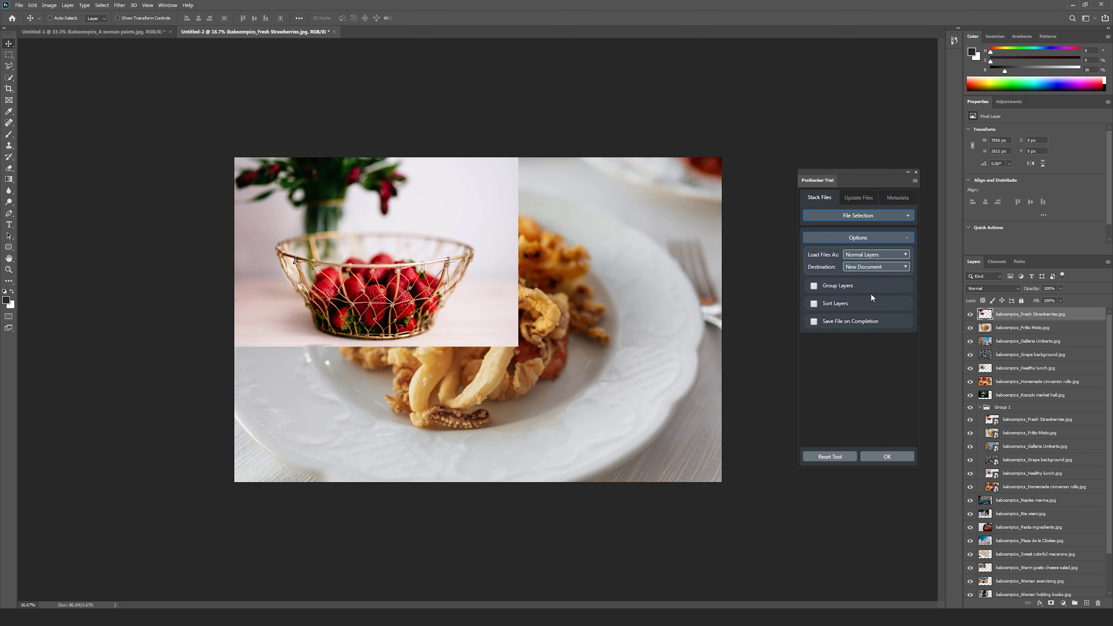
left_click(881, 283)
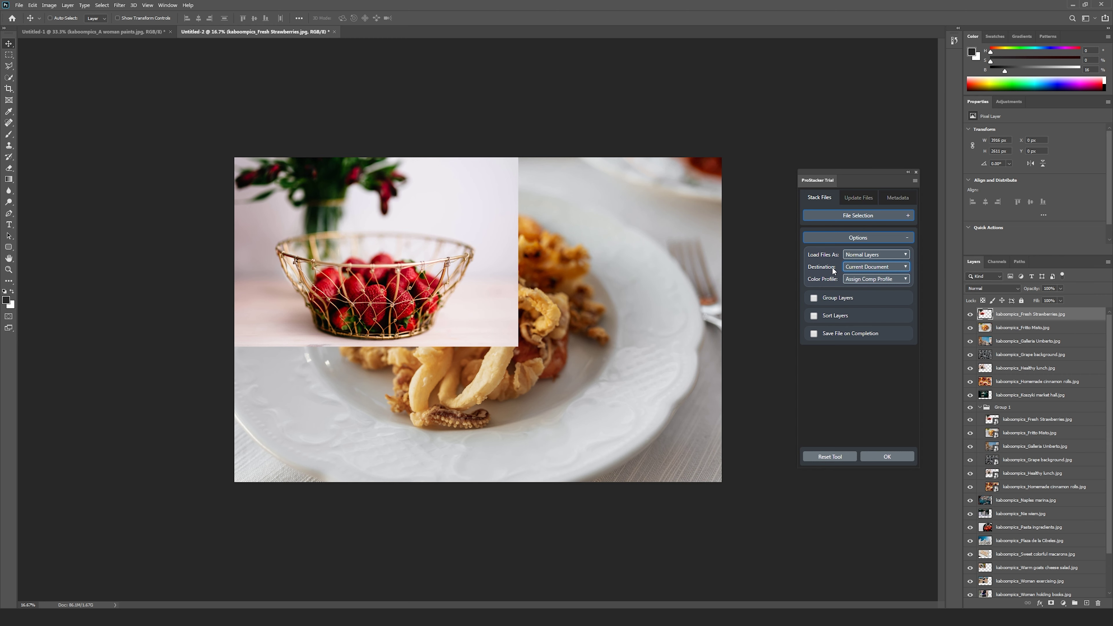
left_click(896, 279)
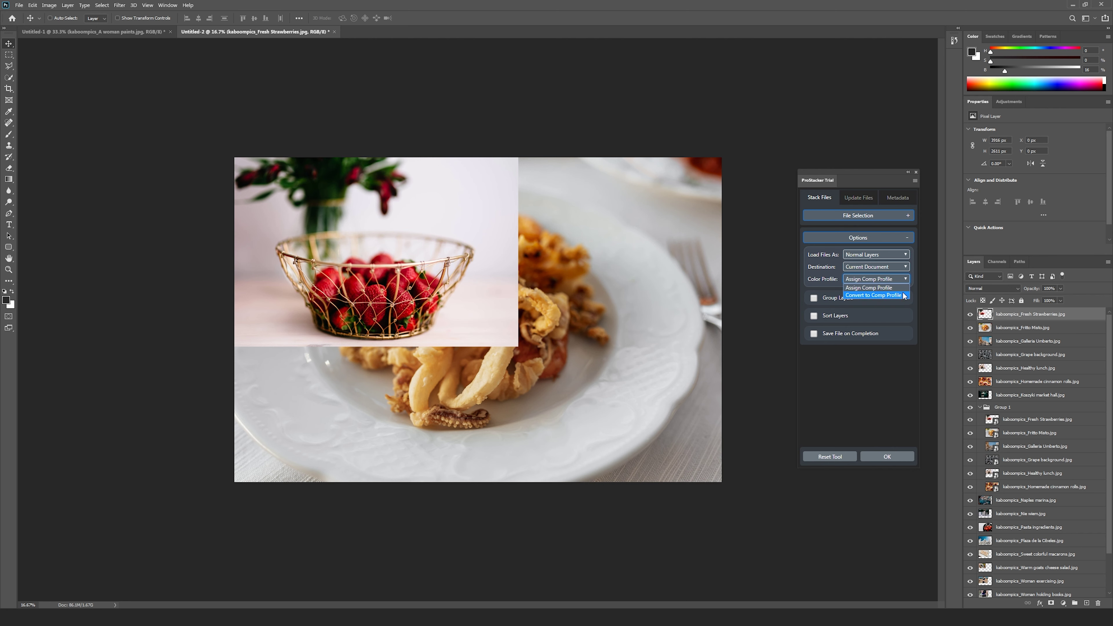
left_click(910, 286)
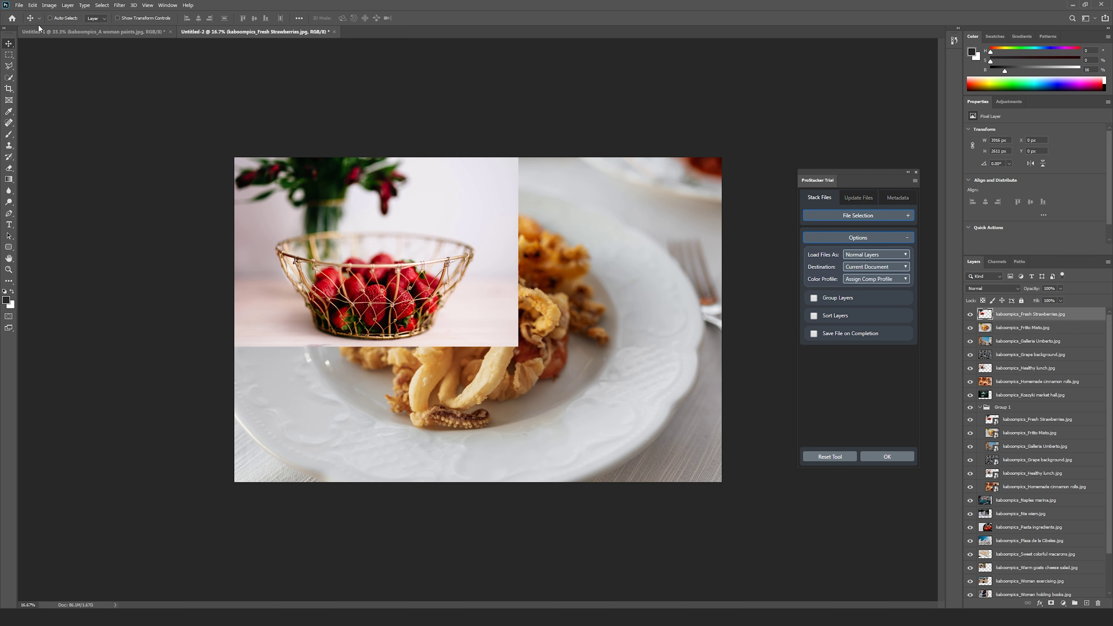
Open Assign Profile for the document and choose the Adobe RGB (1998) profile.
left_click(32, 5)
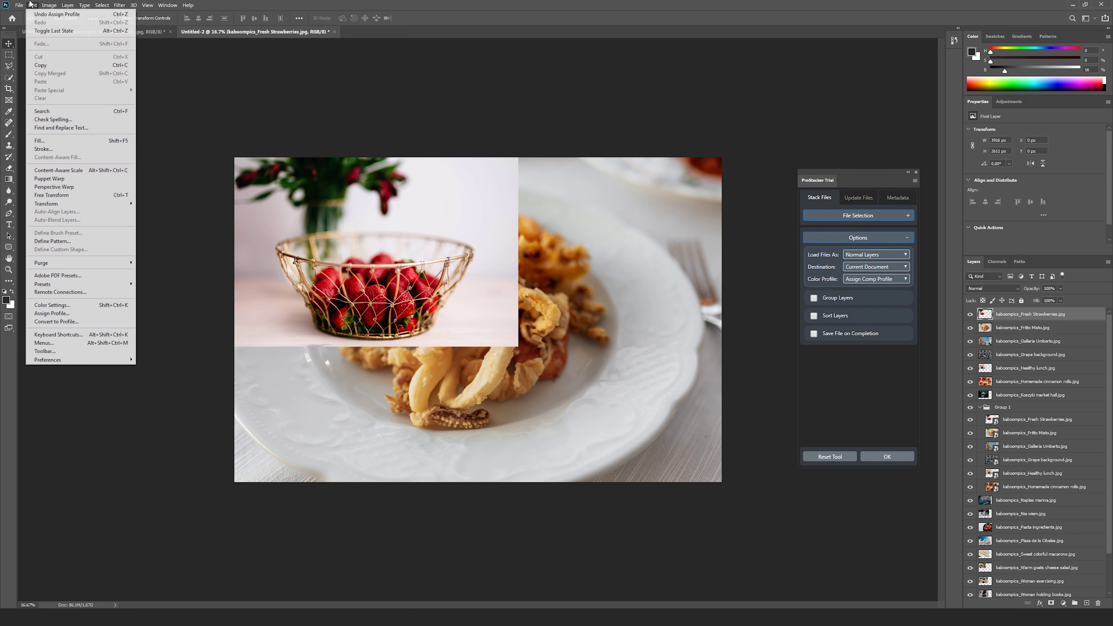
left_click(104, 313)
left_click(512, 224)
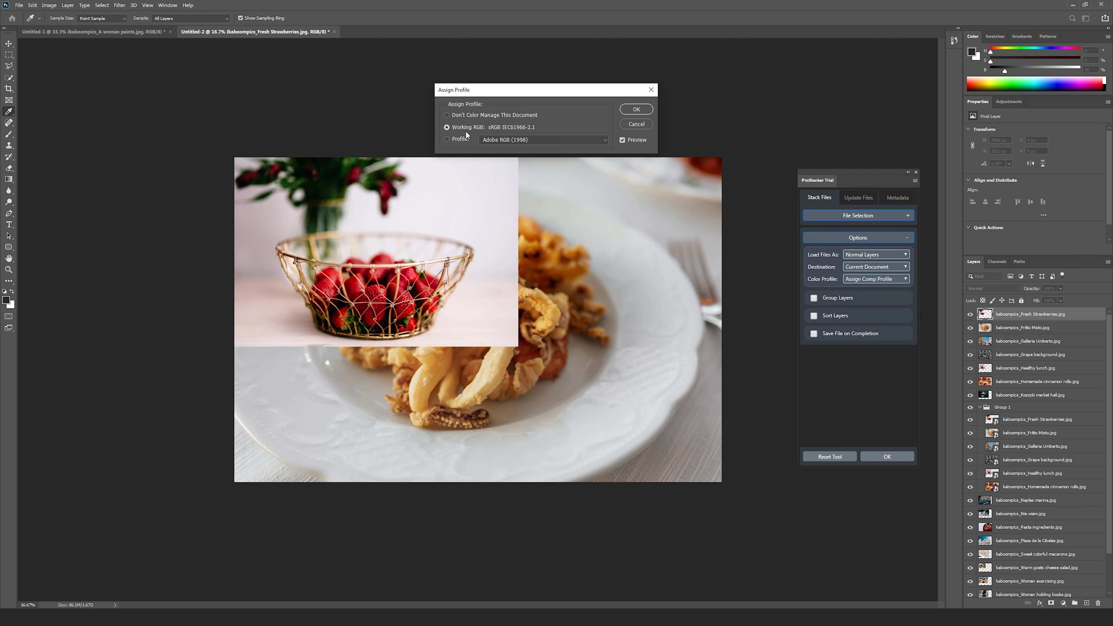
left_click(447, 140)
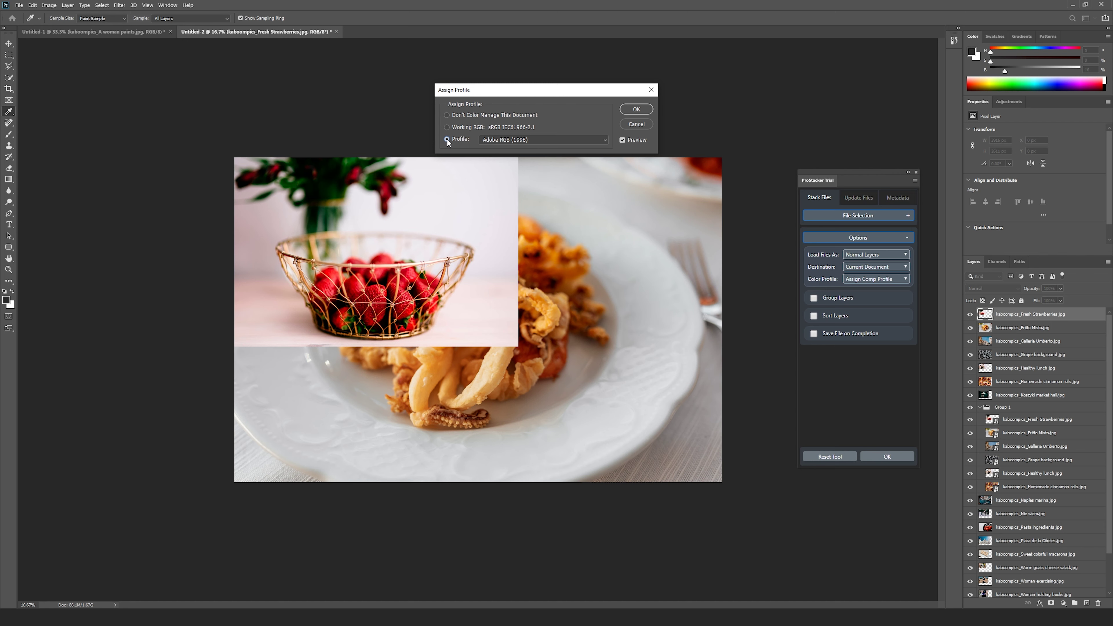
Compare the image colors with the profile preview off and on repeatedly, and apply the chosen profile.
left_click(623, 144)
left_click(622, 141)
left_click(623, 141)
left_click(623, 141)
left_click(623, 141)
left_click(623, 141)
left_click(623, 140)
left_click(623, 141)
left_click(623, 141)
left_click(623, 141)
left_click(623, 141)
left_click(622, 141)
left_click(623, 141)
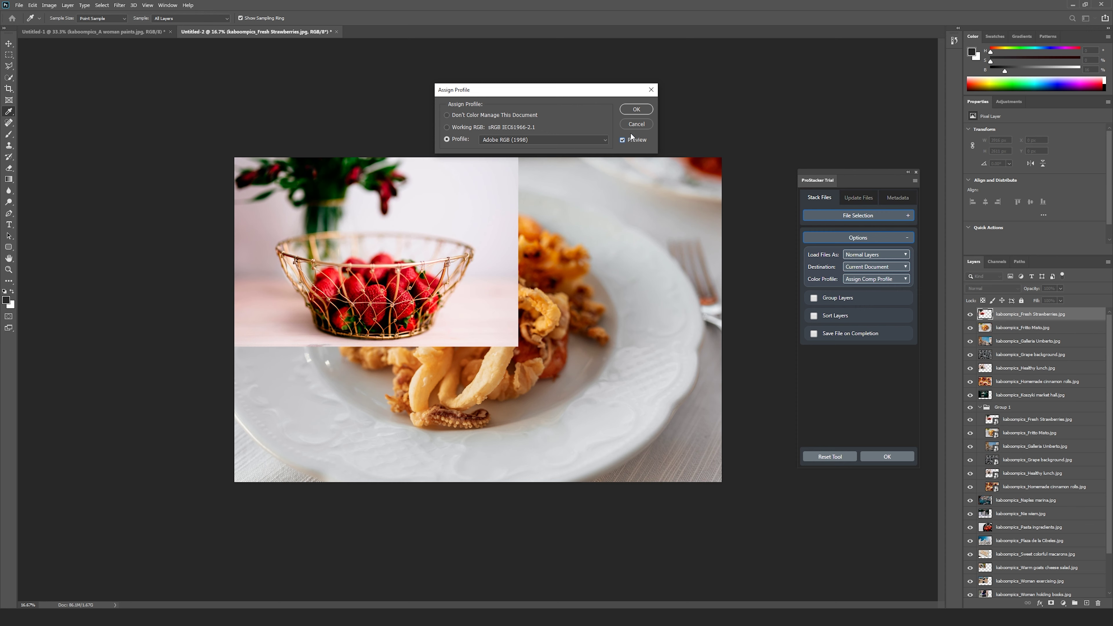
left_click(641, 112)
key("v")
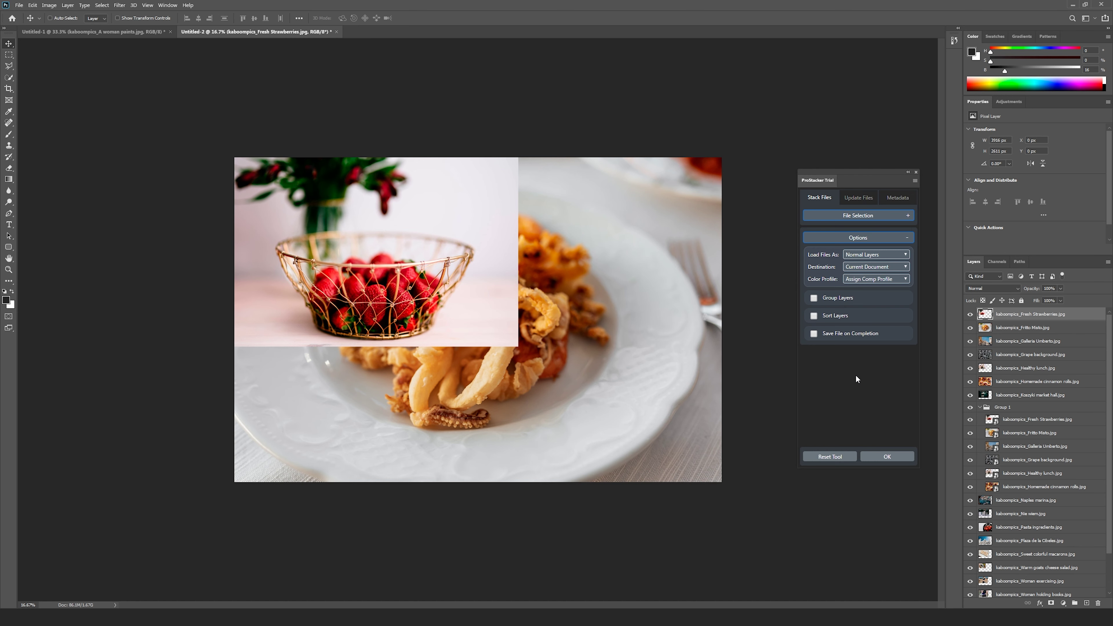
Set the stacking Color Profile option to Convert to Comp Profile.
left_click(896, 279)
left_click(868, 280)
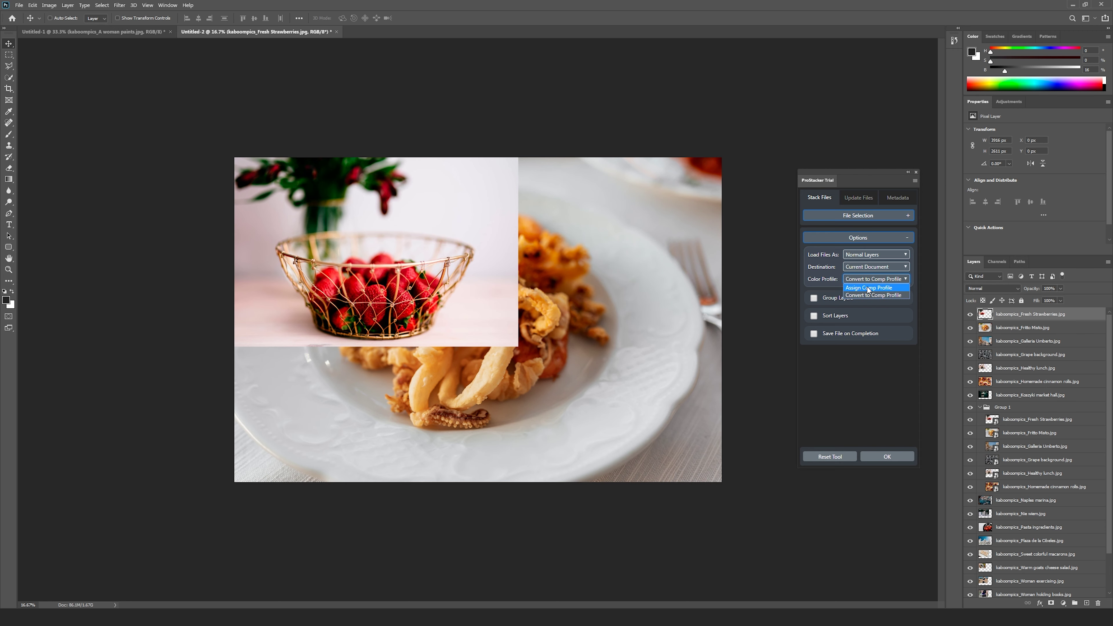
left_click(869, 295)
Load kaboompics_Fresh Strawberries.jpg and stack it into the current document.
left_click(827, 216)
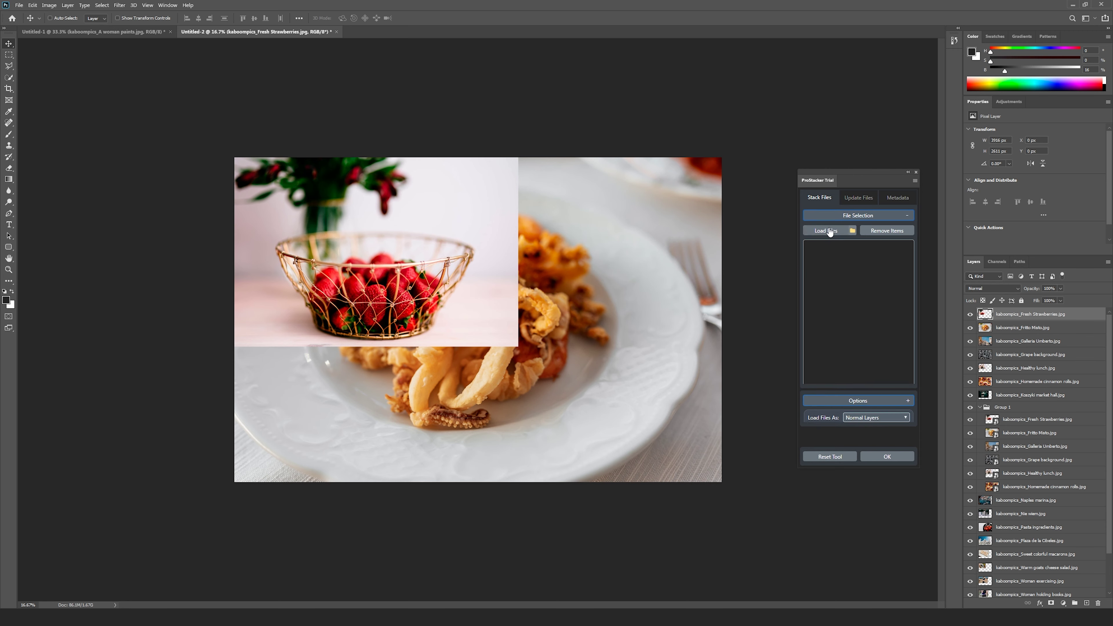
left_click(817, 231)
left_click(360, 199)
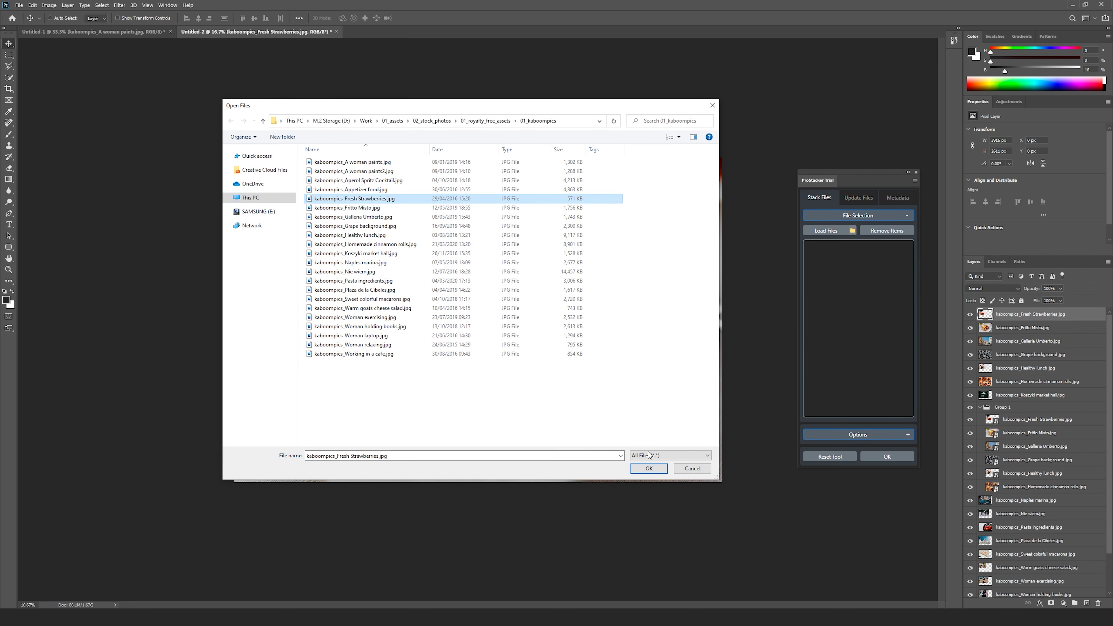
left_click(649, 469)
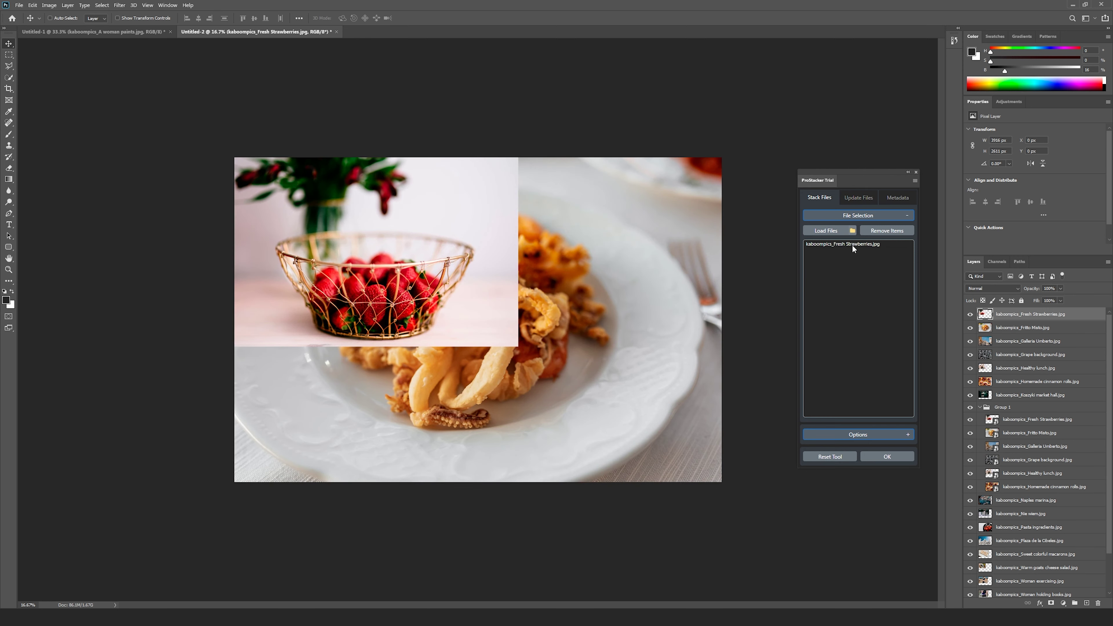
left_click(887, 455)
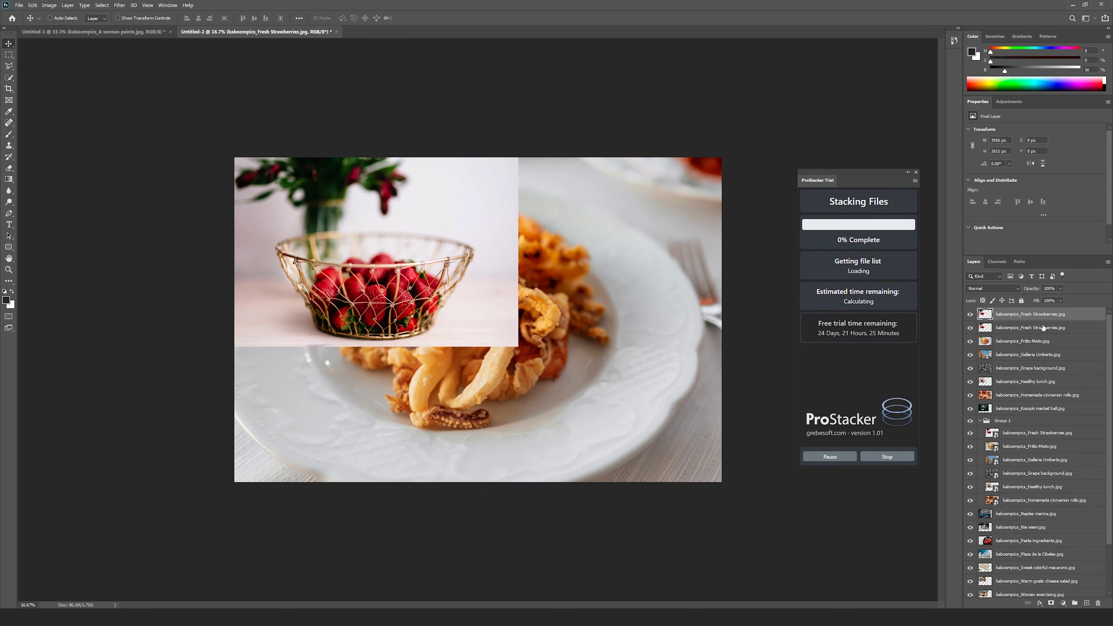
Toggle the top Fresh Strawberries layer's visibility repeatedly to compare its colors with the copy directly beneath it.
left_click(971, 314)
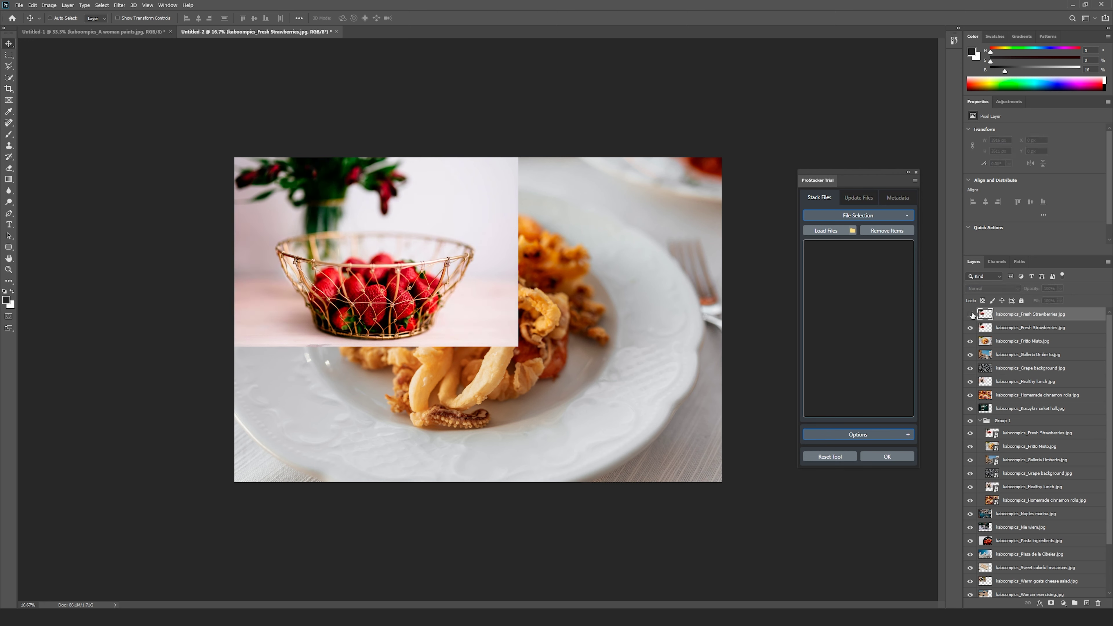
left_click(971, 314)
left_click(971, 314)
left_click(971, 314)
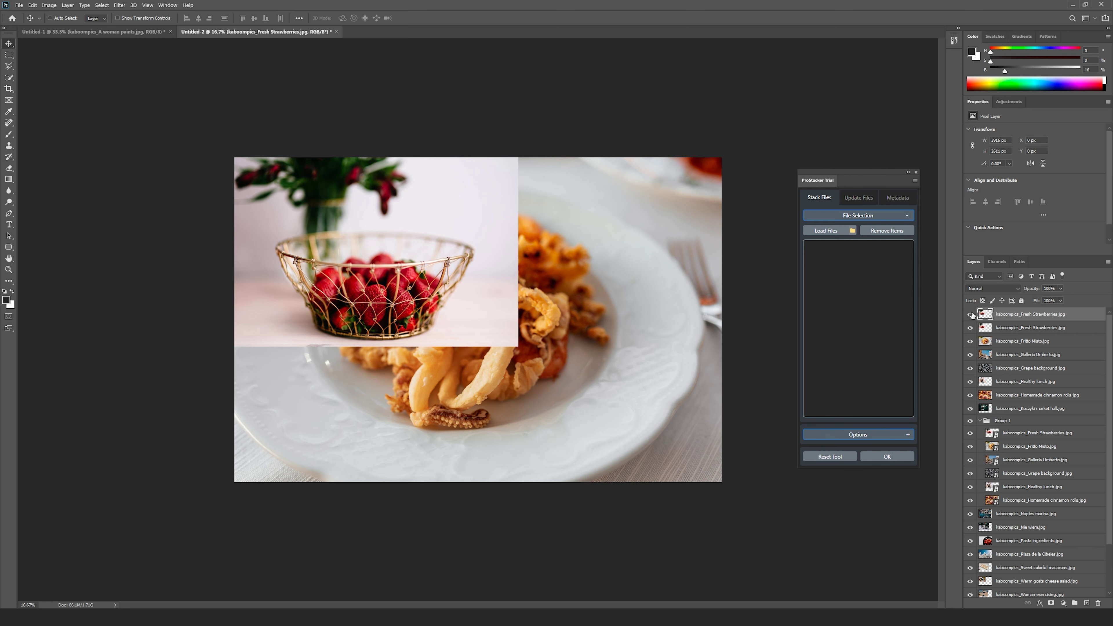
left_click(971, 315)
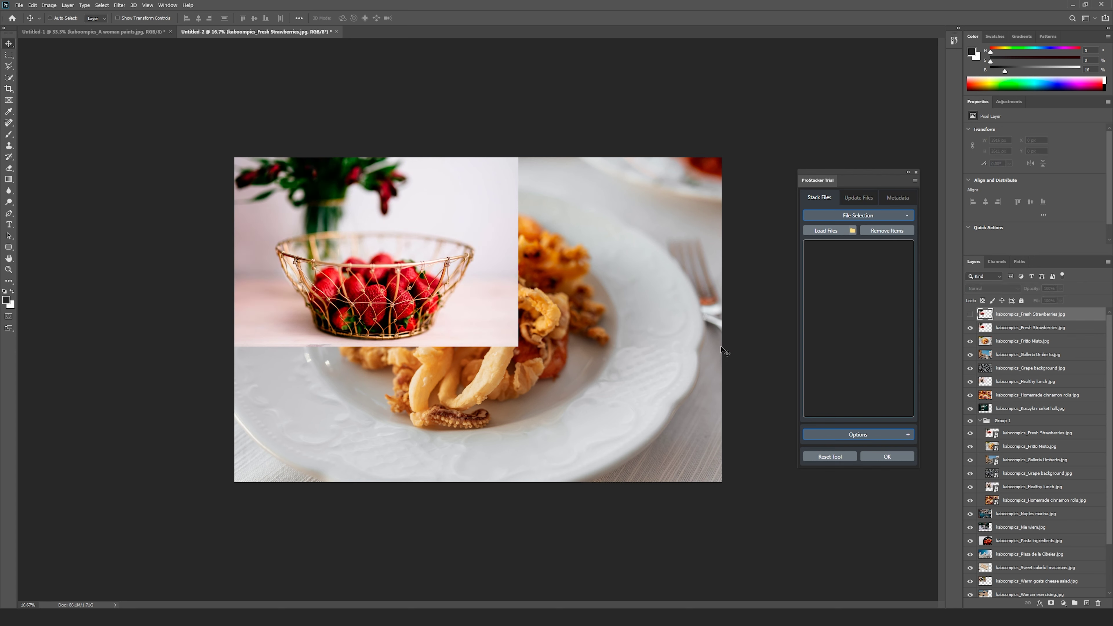
left_click(971, 315)
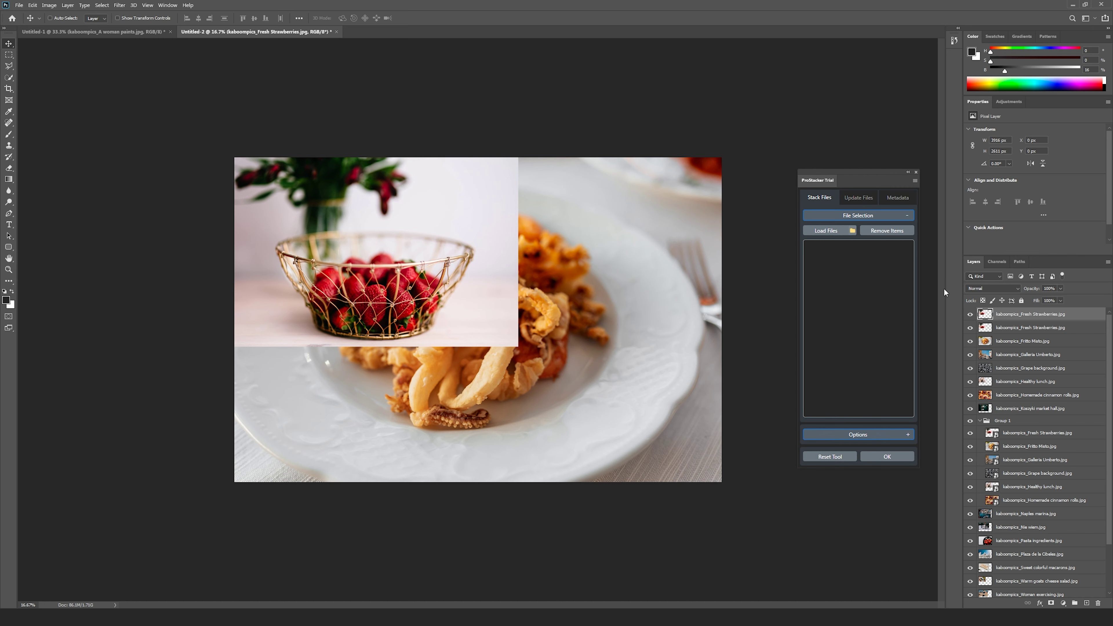
left_click(971, 315)
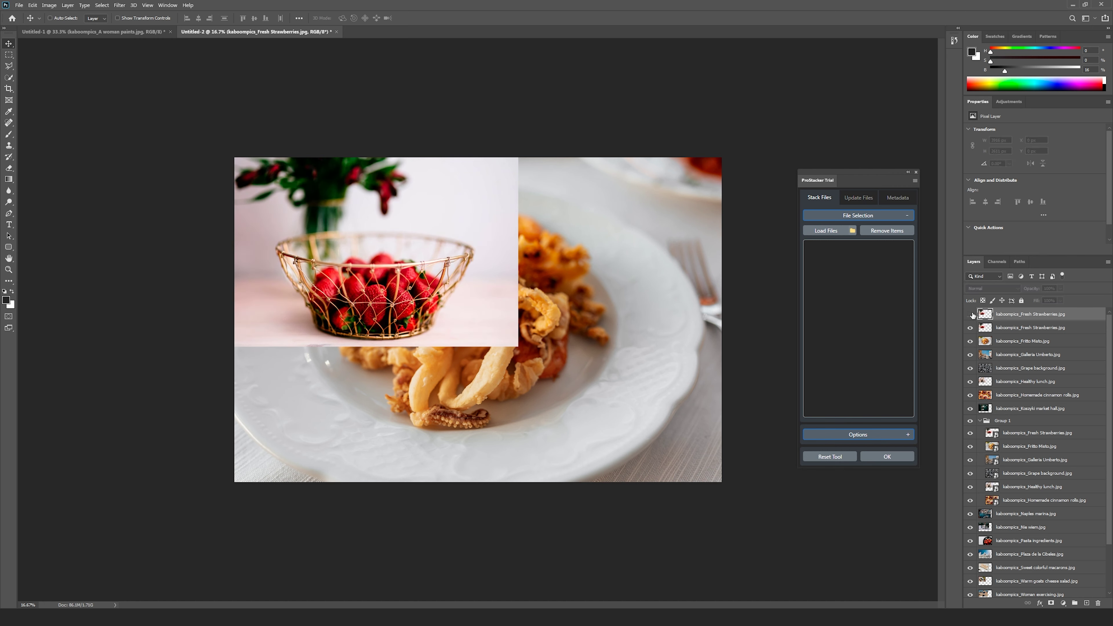
left_click(971, 315)
left_click(971, 315)
left_click(970, 315)
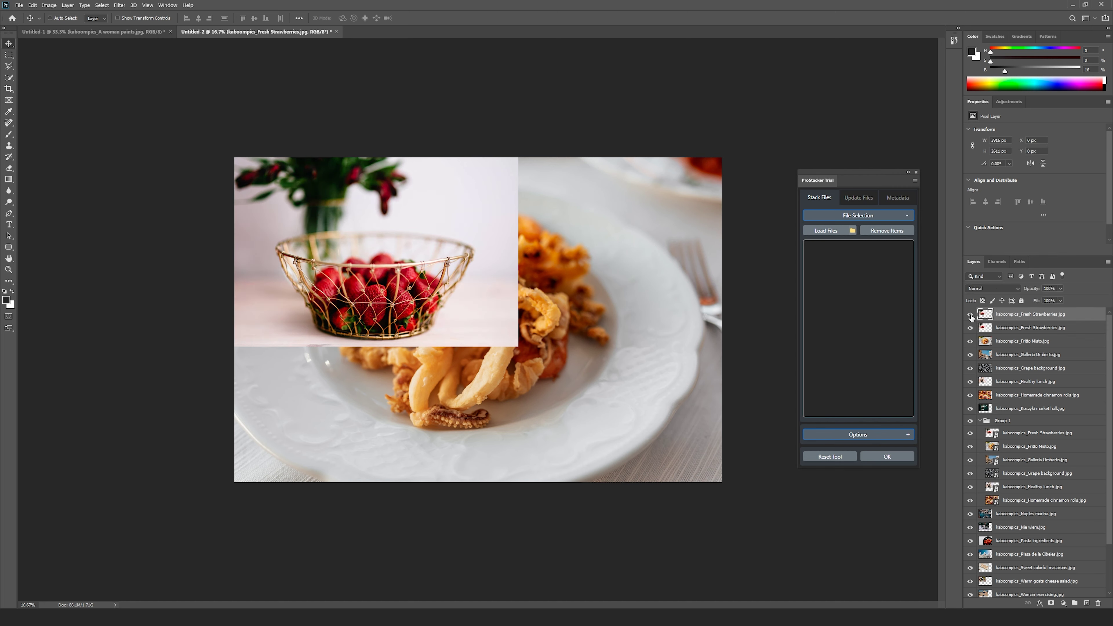
left_click(970, 315)
Delete the selected Fresh Strawberries layer and set the stacking destination to Current Document with Assign Comp Profile.
key("Delete")
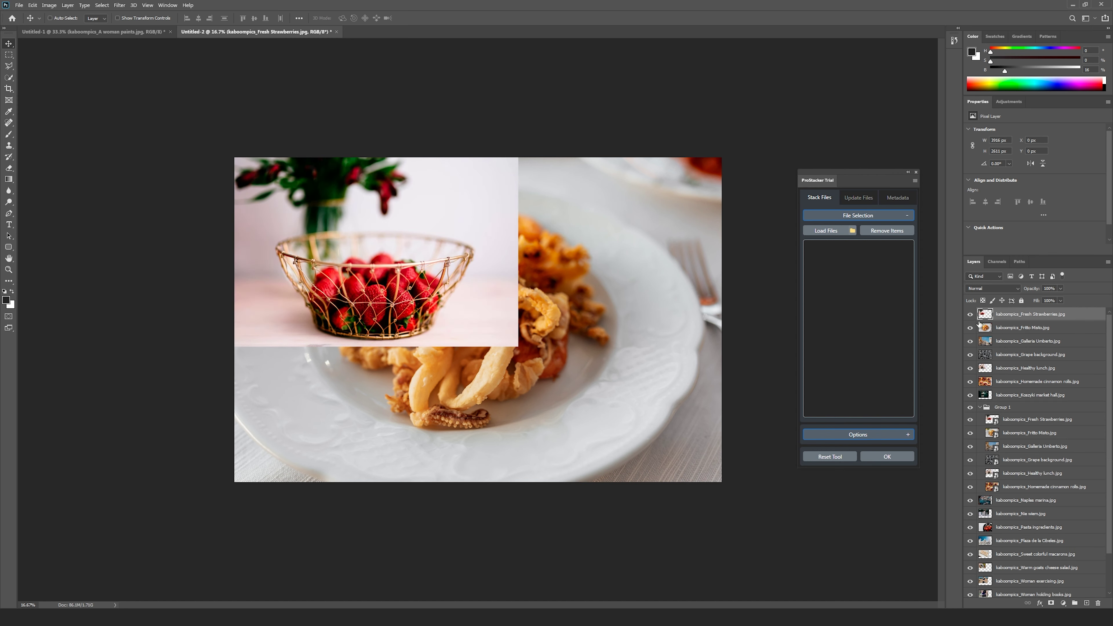
left_click(858, 435)
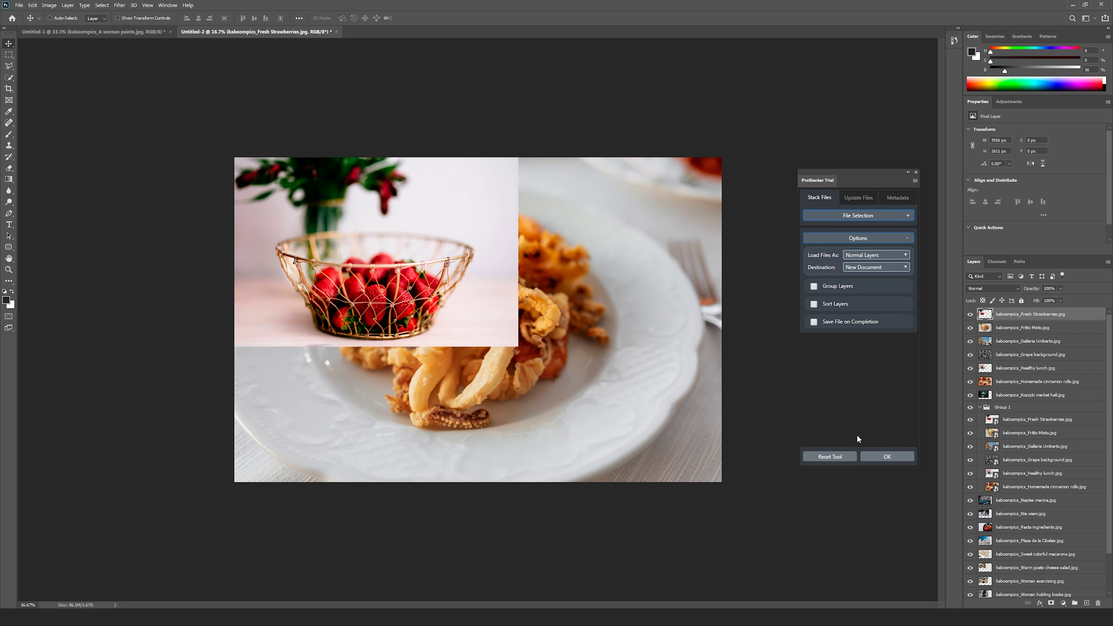
left_click(858, 268)
left_click(860, 279)
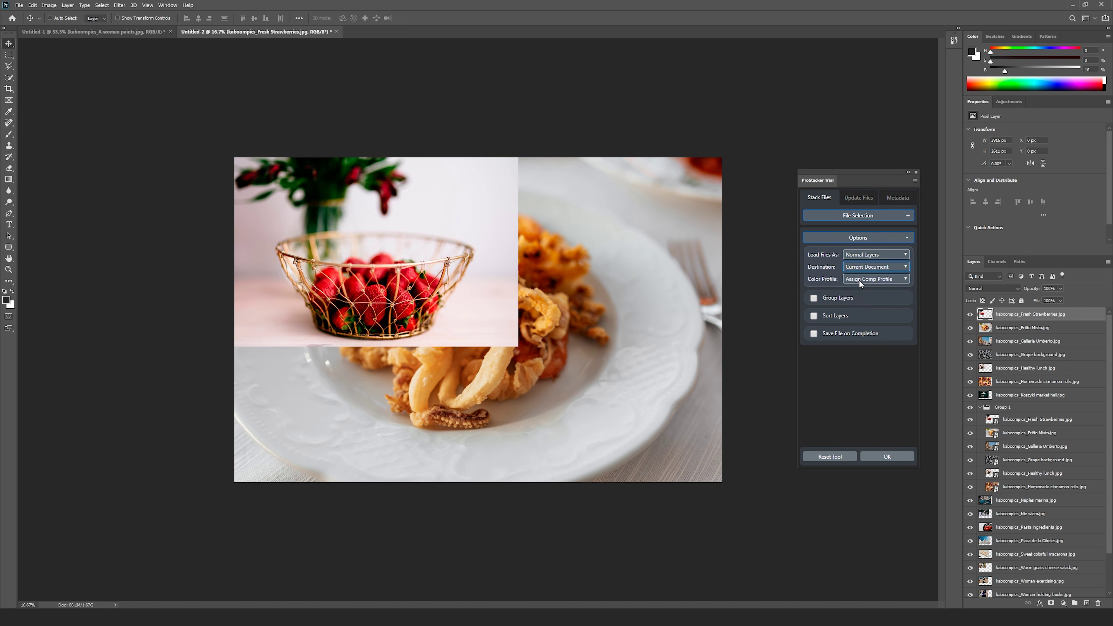
mouse_move(857, 280)
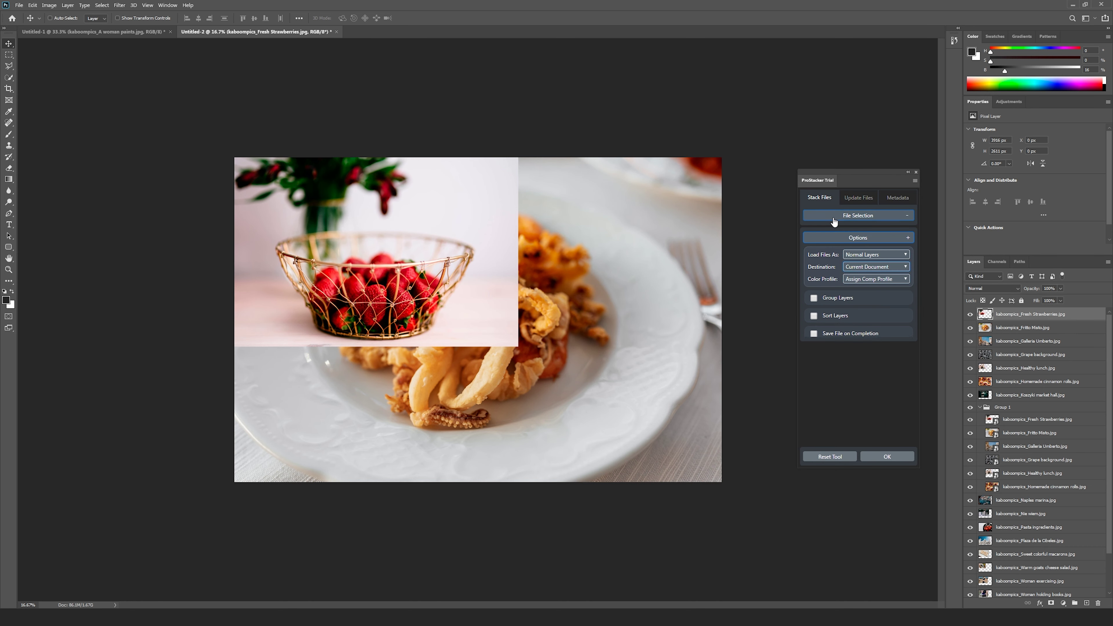
Load kaboompics_Fresh Strawberries.jpg and stack it into the current document using the Assign Comp Profile option.
left_click(858, 215)
left_click(826, 230)
left_click(354, 198)
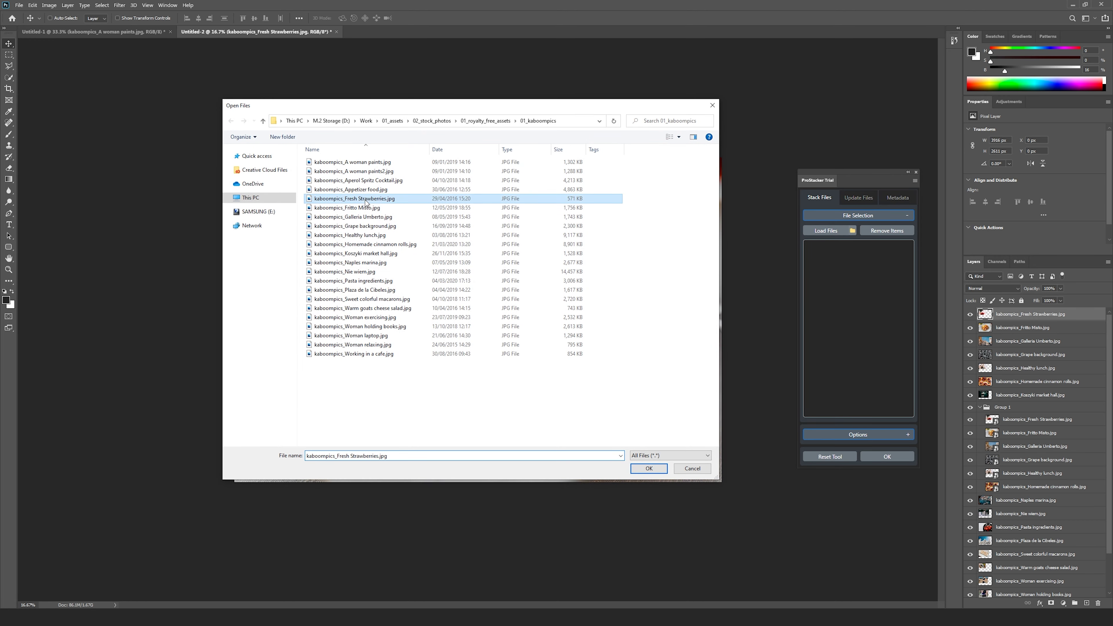
left_click(653, 468)
left_click(894, 455)
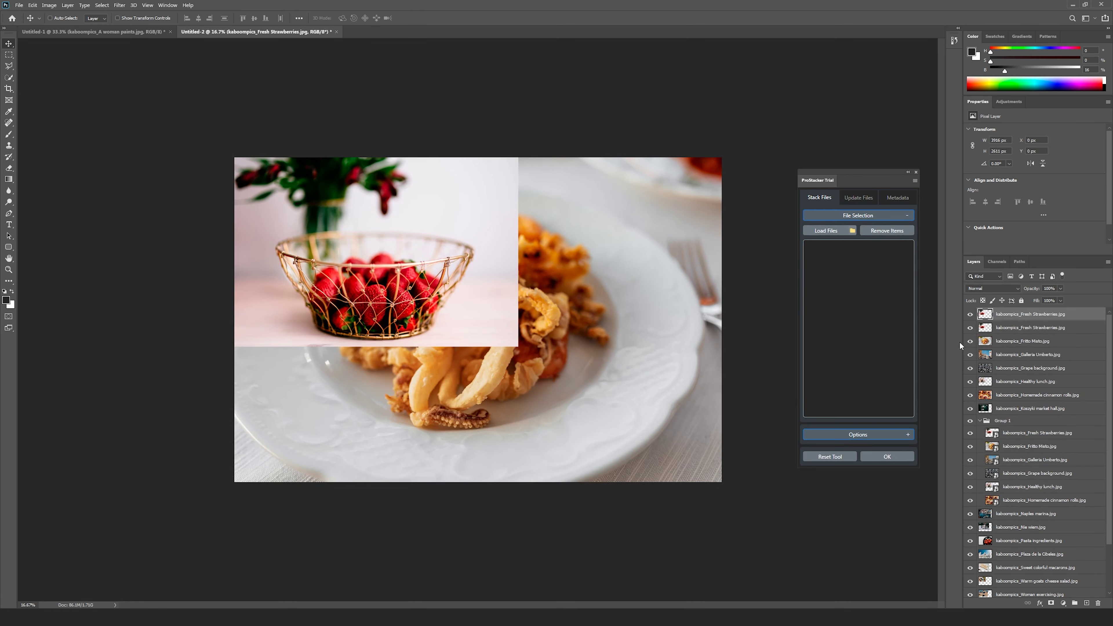
Compare the newly stacked Fresh Strawberries layer with the copy below by switching its visibility off and on.
left_click(971, 314)
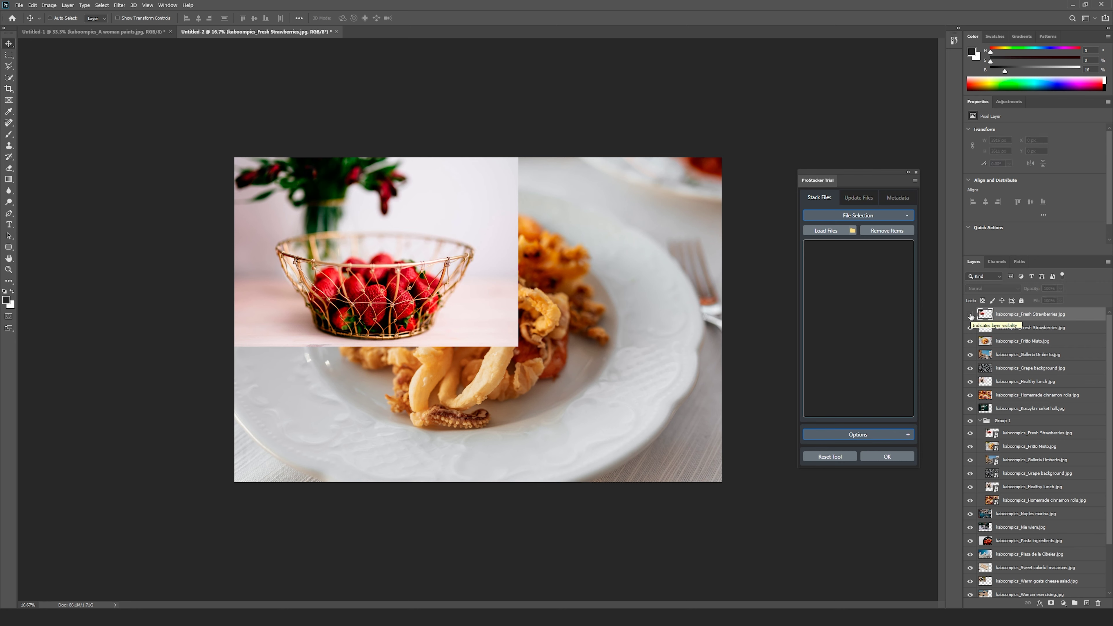
left_click(970, 314)
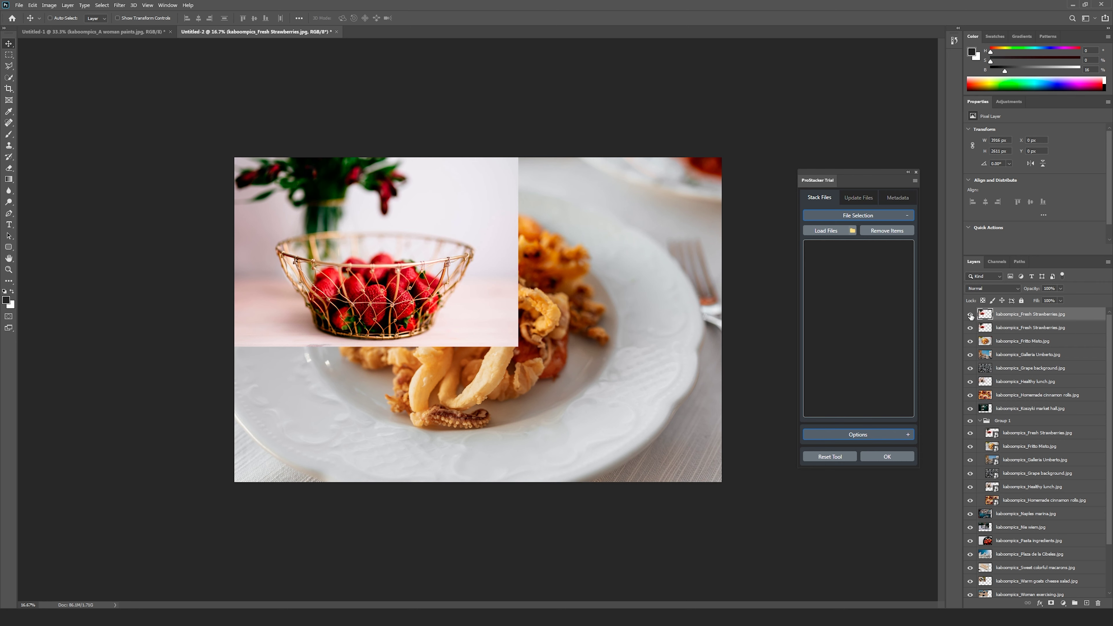
left_click(970, 314)
left_click(970, 314)
left_click(970, 314)
left_click(971, 313)
Set the stacking destination to Current Document and the Color Profile option to Convert to Comp Profile.
left_click(867, 436)
left_click(872, 267)
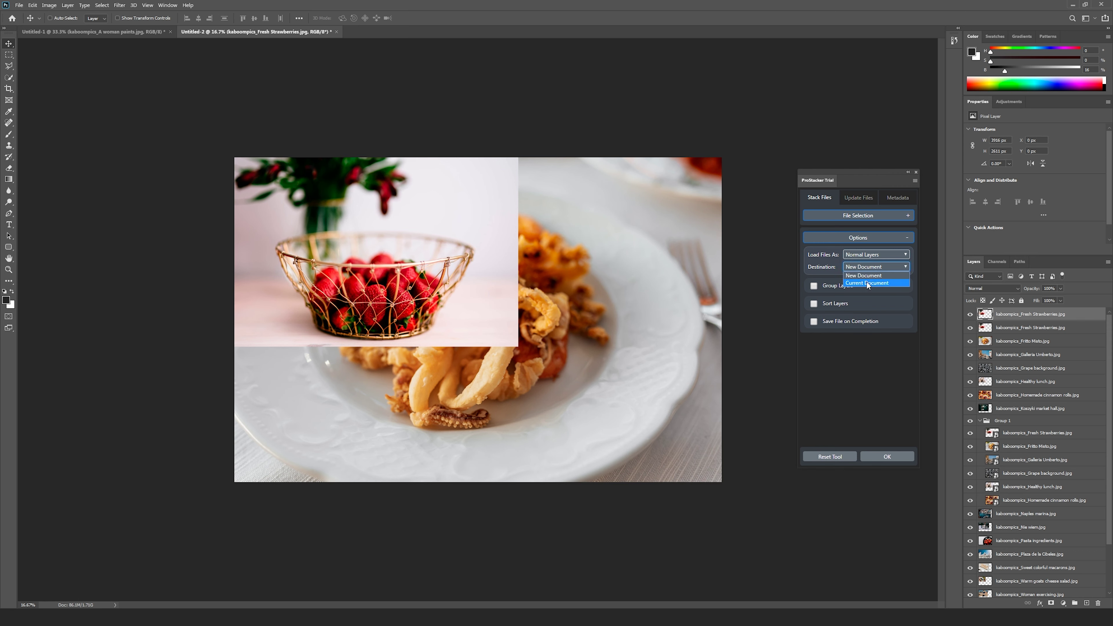
left_click(866, 281)
left_click(866, 279)
left_click(863, 295)
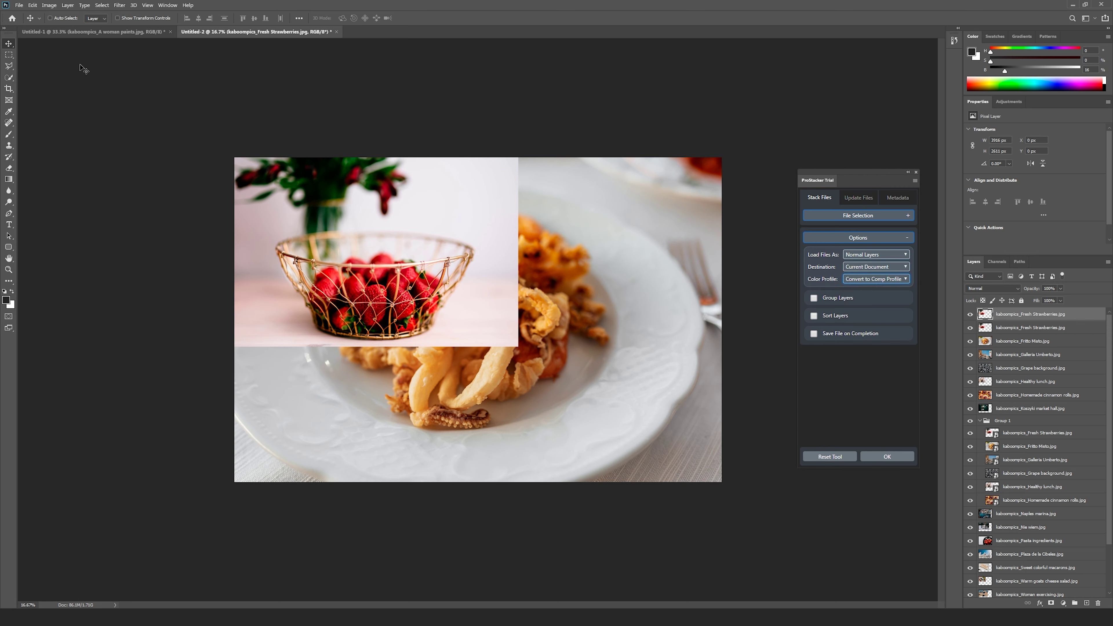
Review the document's Convert to Profile settings without applying them, and reselect Convert to Comp Profile as the stacking Color Profile.
left_click(32, 4)
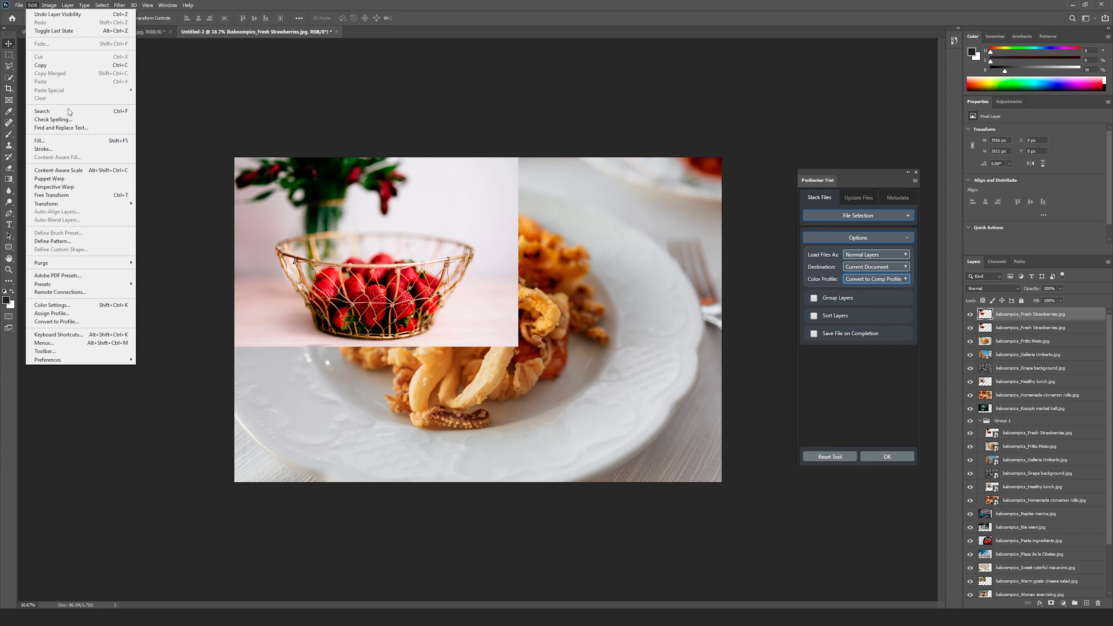
left_click(83, 321)
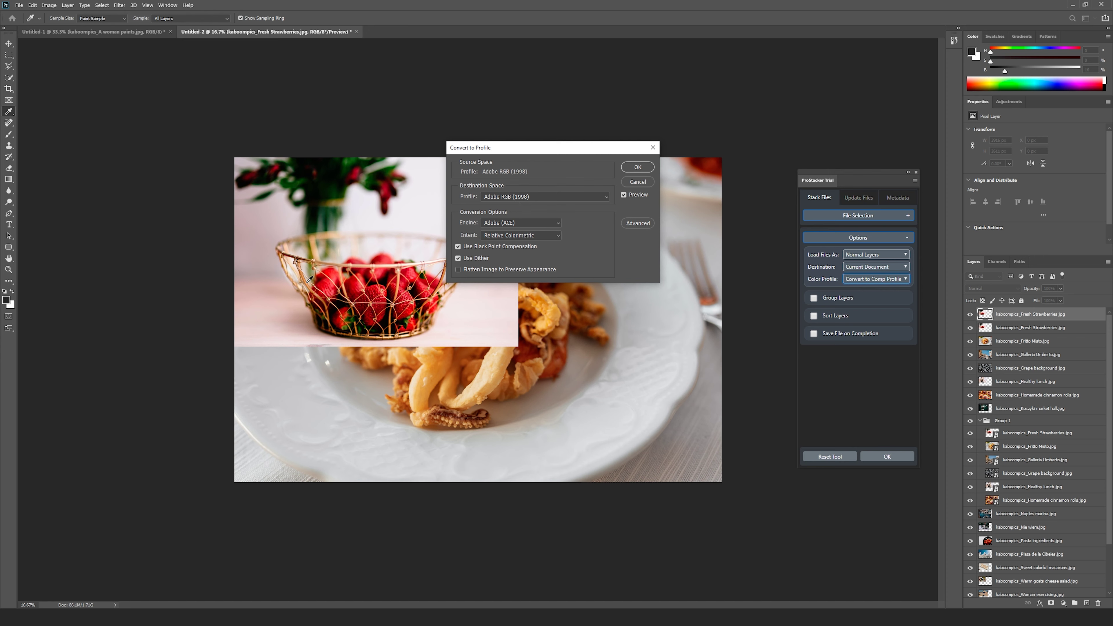
left_click(628, 181)
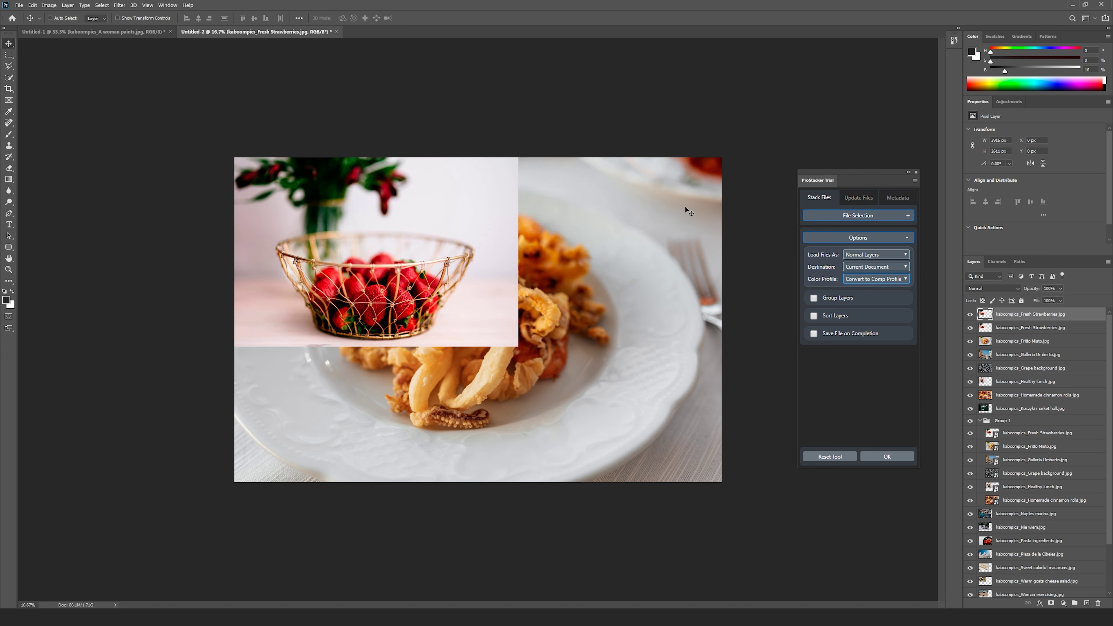
left_click(865, 280)
left_click(868, 294)
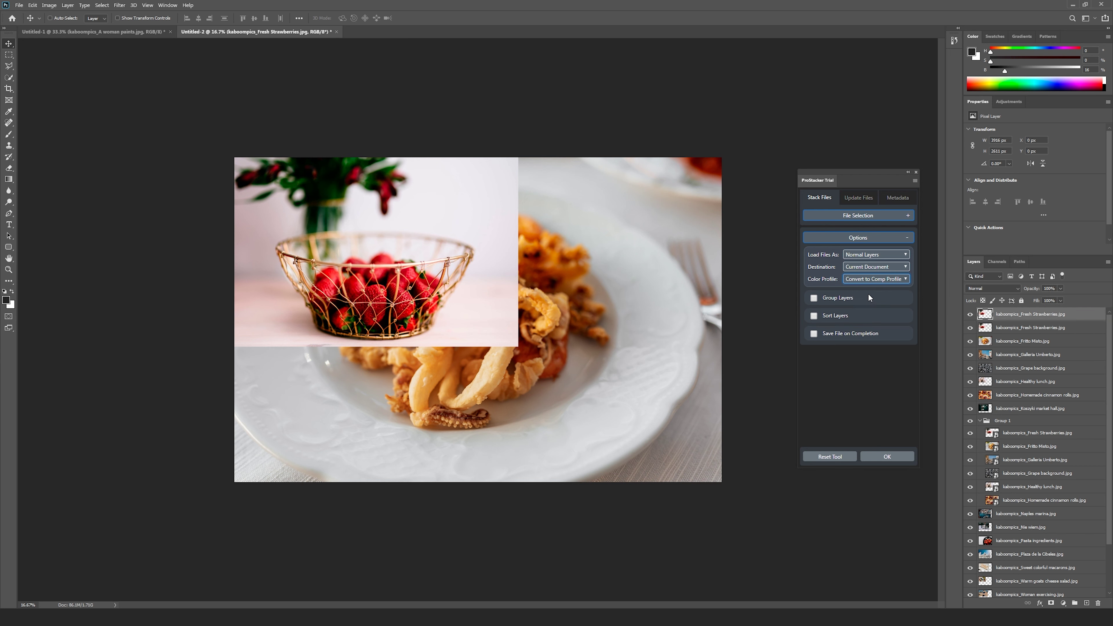
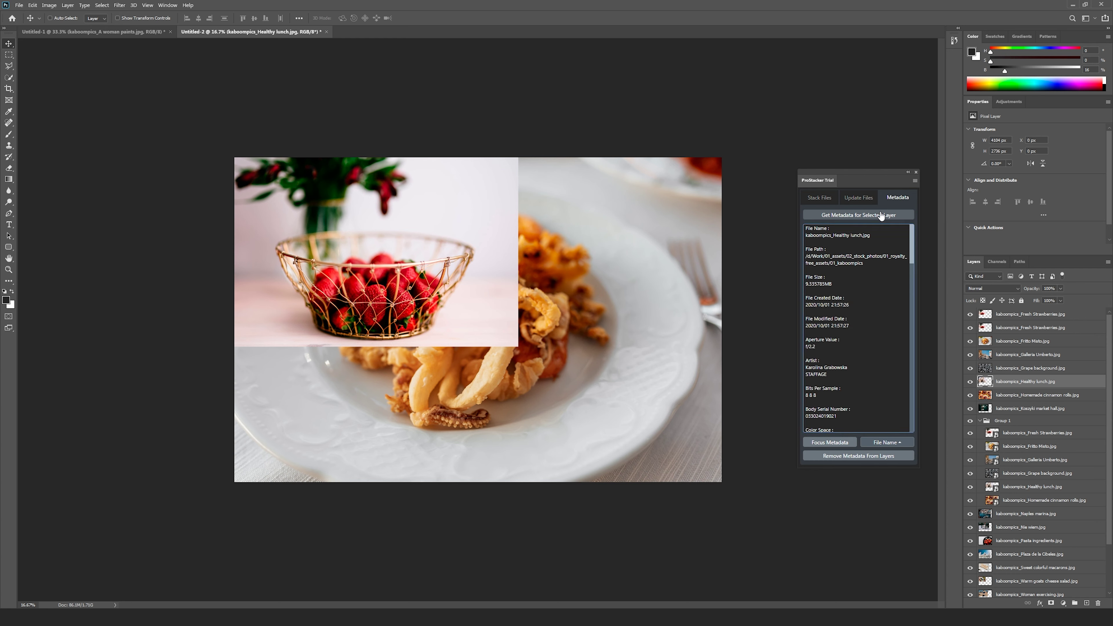
Get the metadata for the ungrouped Galleria Umberto layer and for the Homemade cinnamon rolls layer in Group 1.
left_click(1028, 358)
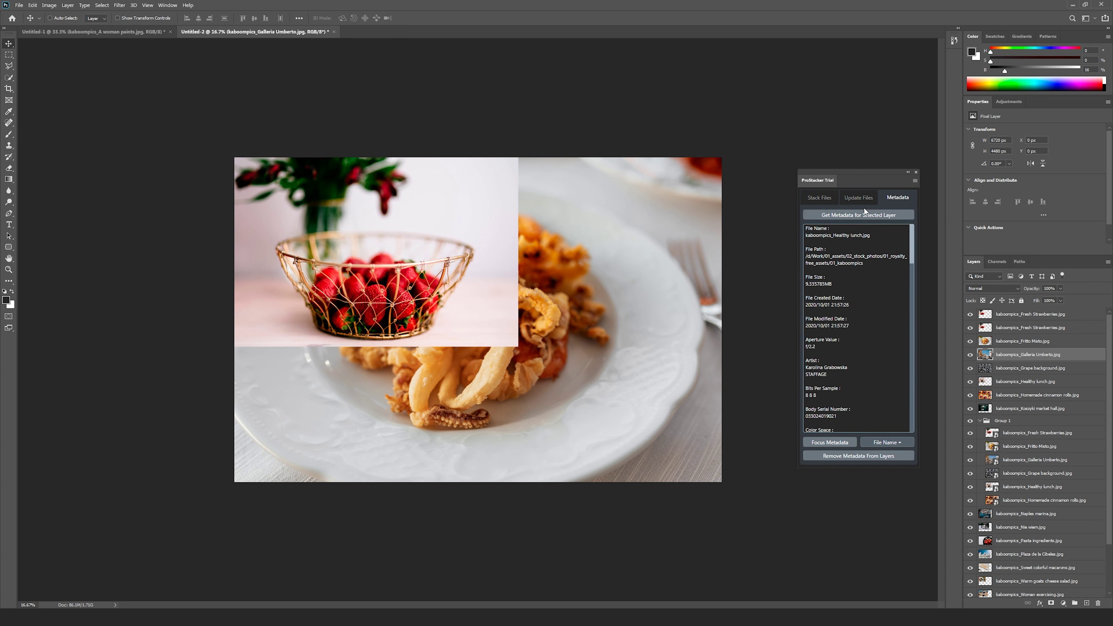
left_click(866, 219)
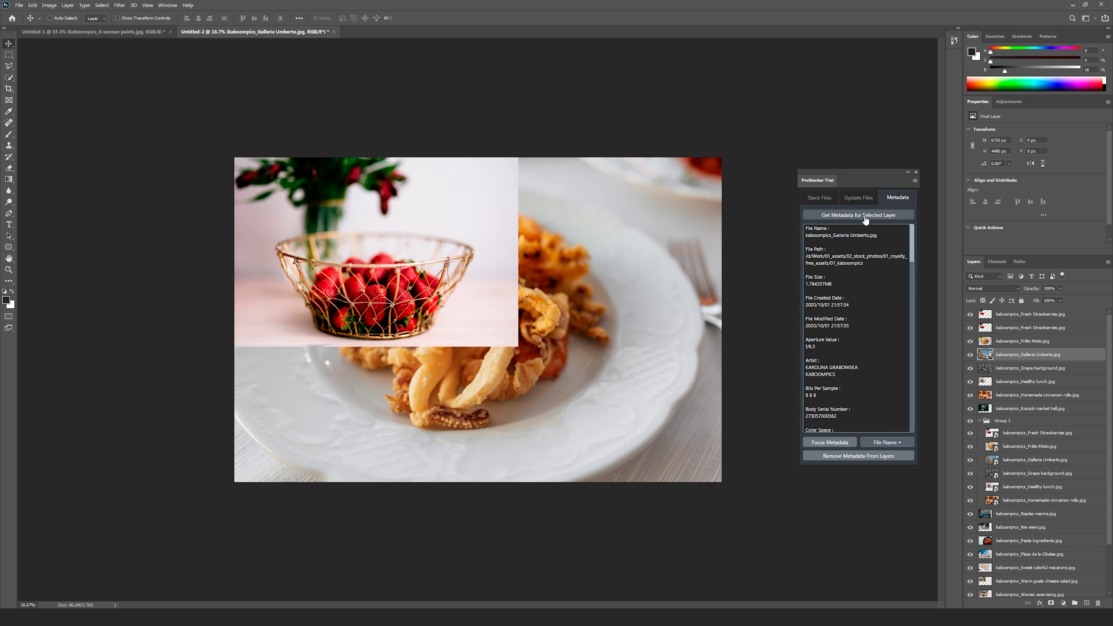
left_click(1023, 463)
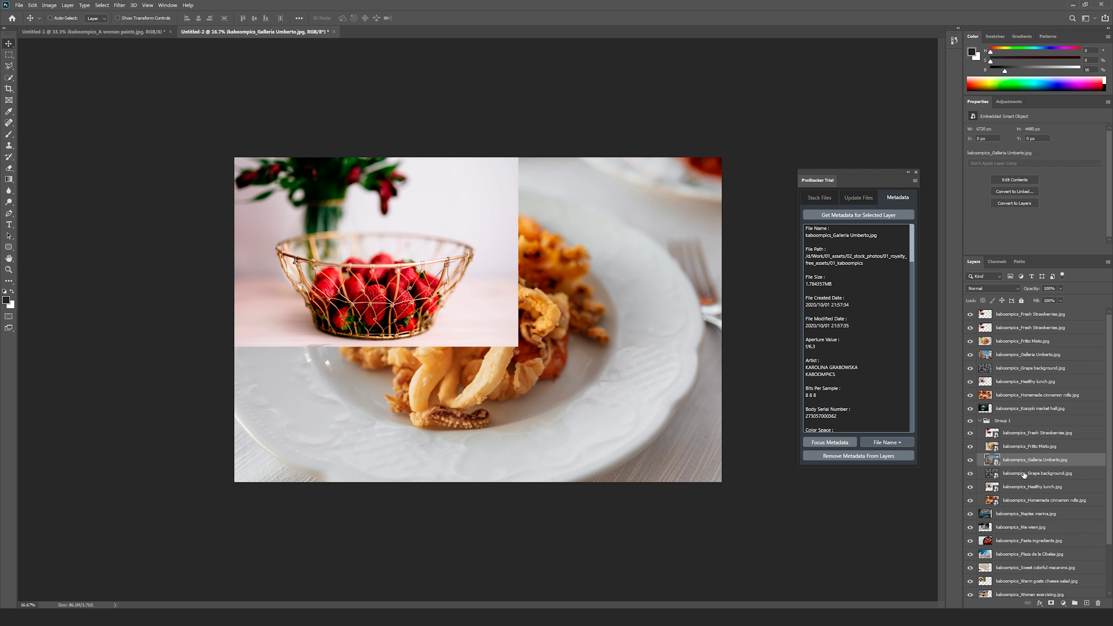
left_click(1031, 500)
left_click(873, 214)
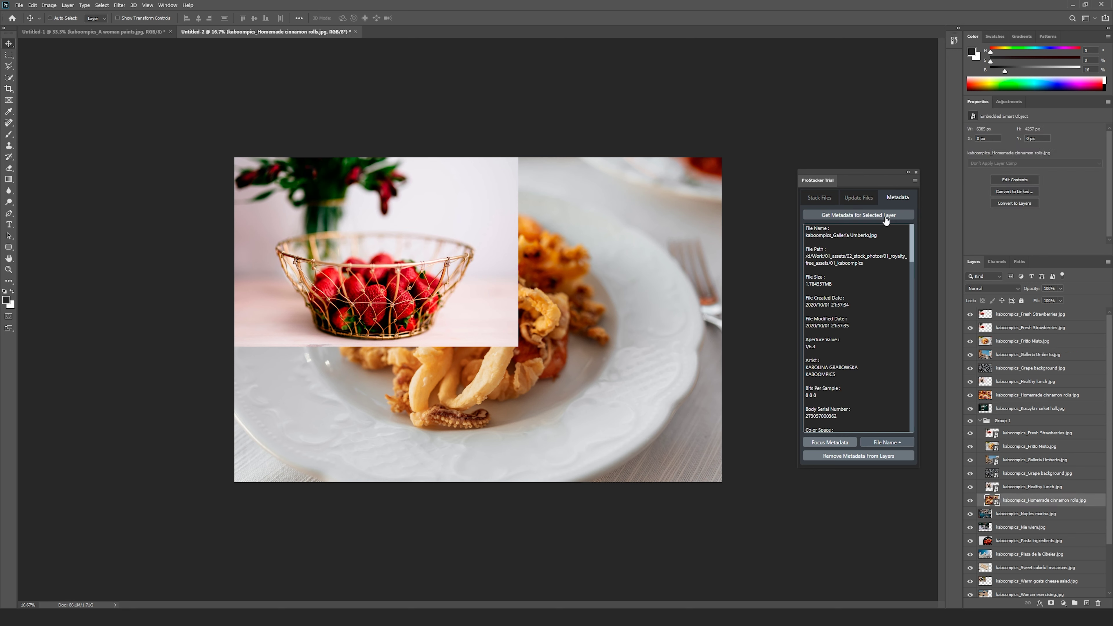
Get the top Fresh Strawberries layer's metadata and examine its file name, path, size, dates and exposure details.
left_click(1006, 314)
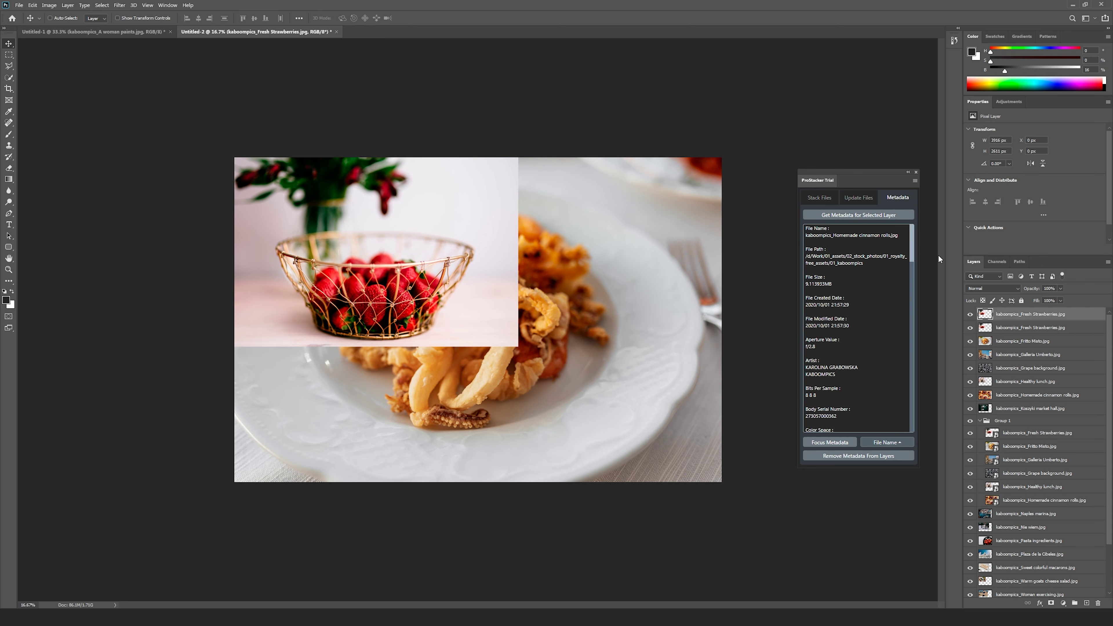
left_click(883, 215)
left_click_drag(851, 325, 842, 319)
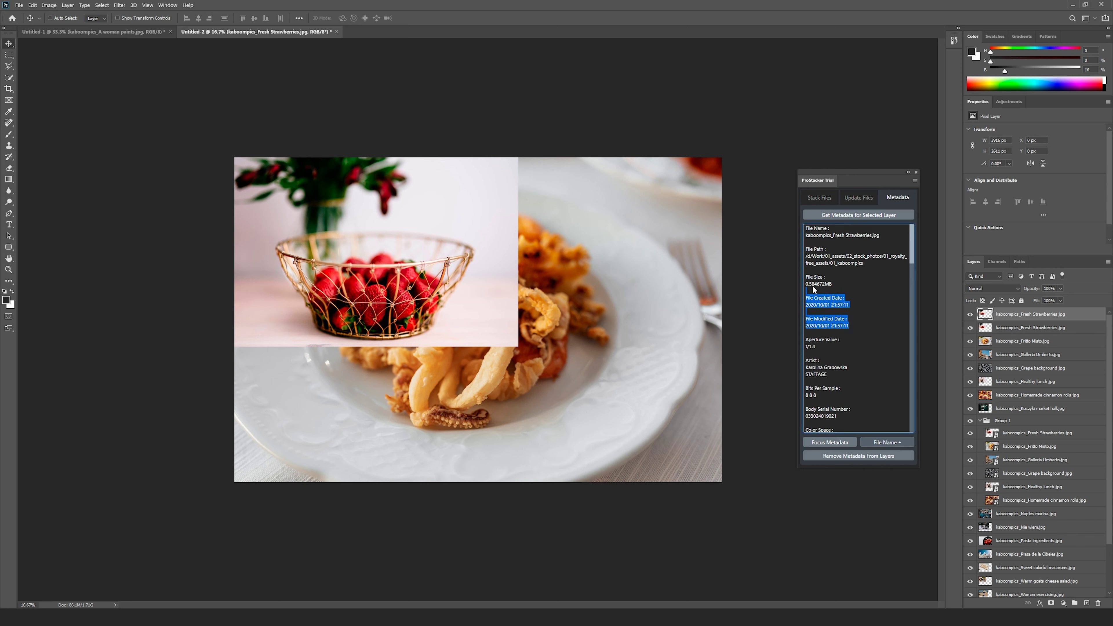
left_click_drag(812, 286, 790, 226)
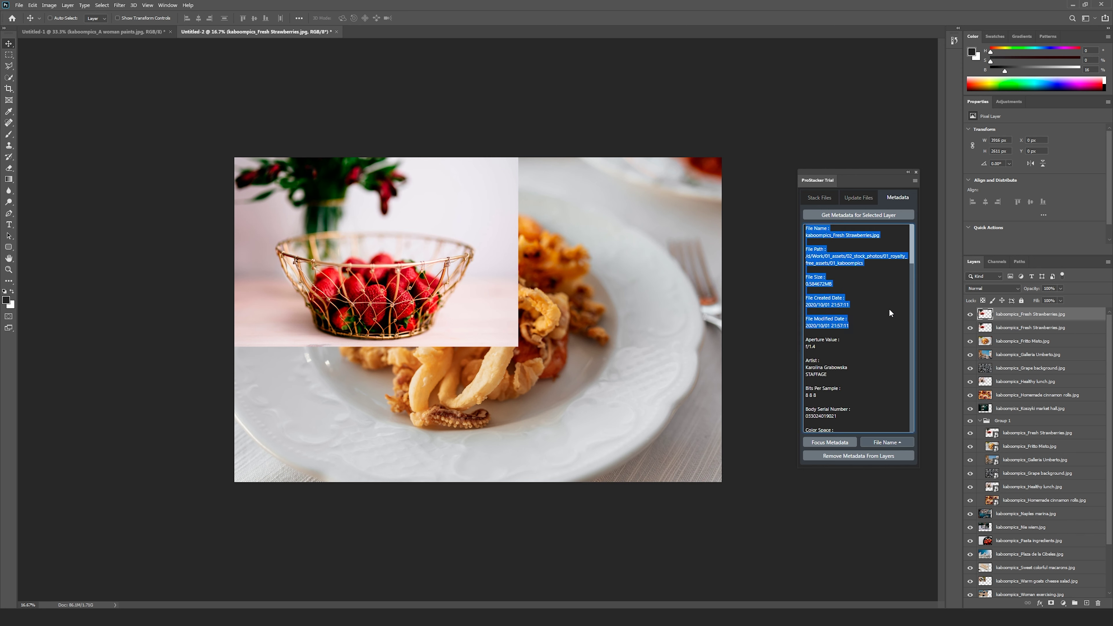
left_click(891, 318)
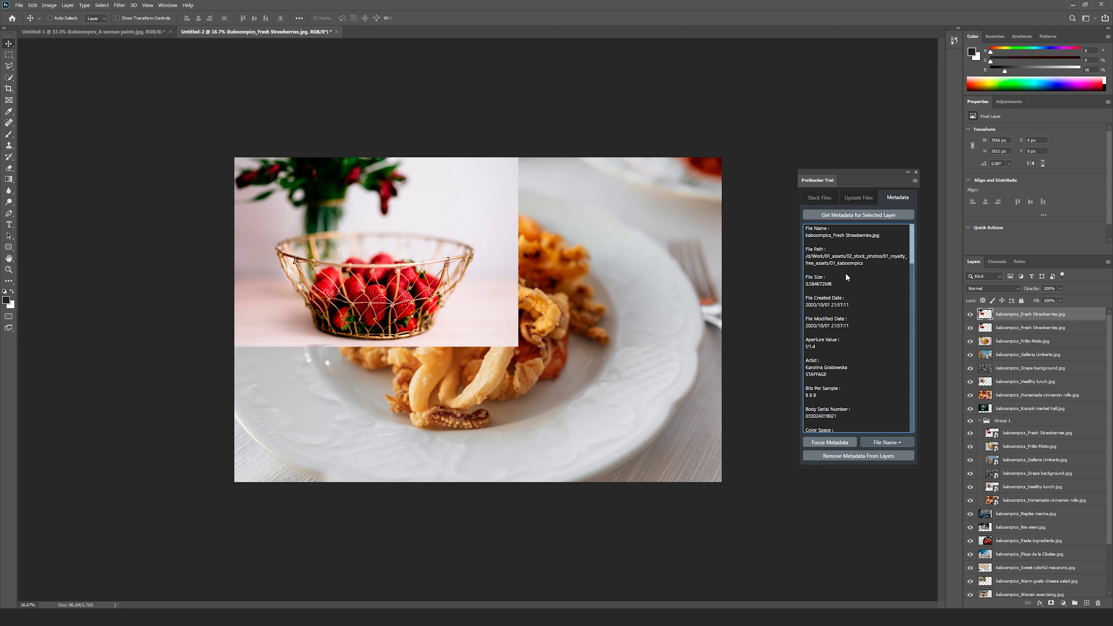
left_click_drag(852, 324, 806, 226)
left_click(861, 316)
left_click_drag(913, 258, 917, 323)
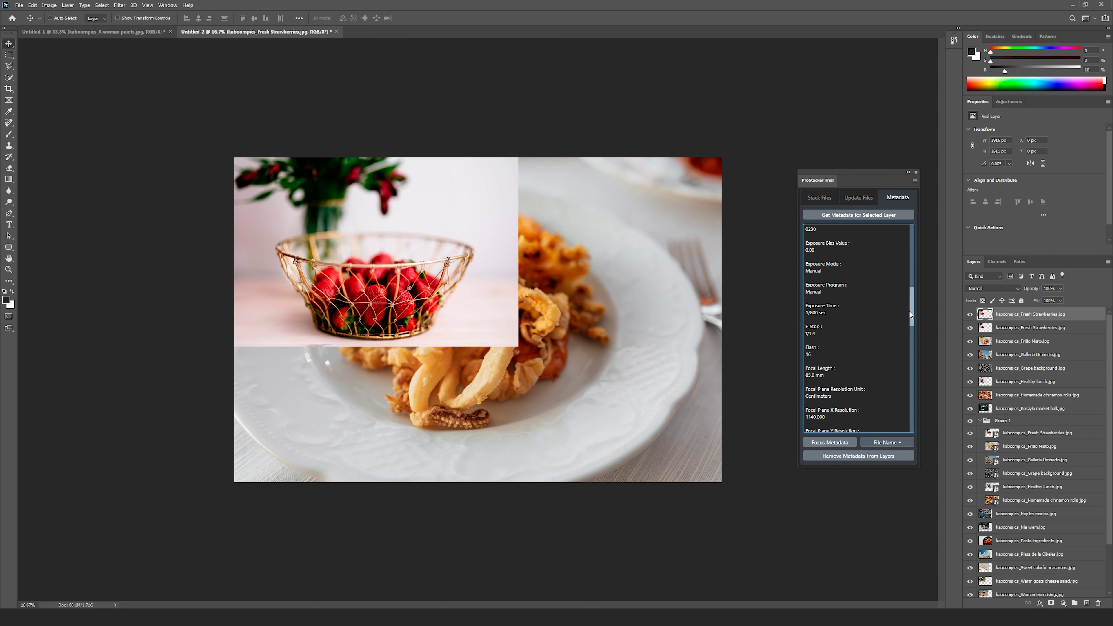
Get the metadata for the ungrouped Fritto Misto, second Fresh Strawberries and Healthy lunch layers, one after another.
left_click(1027, 341)
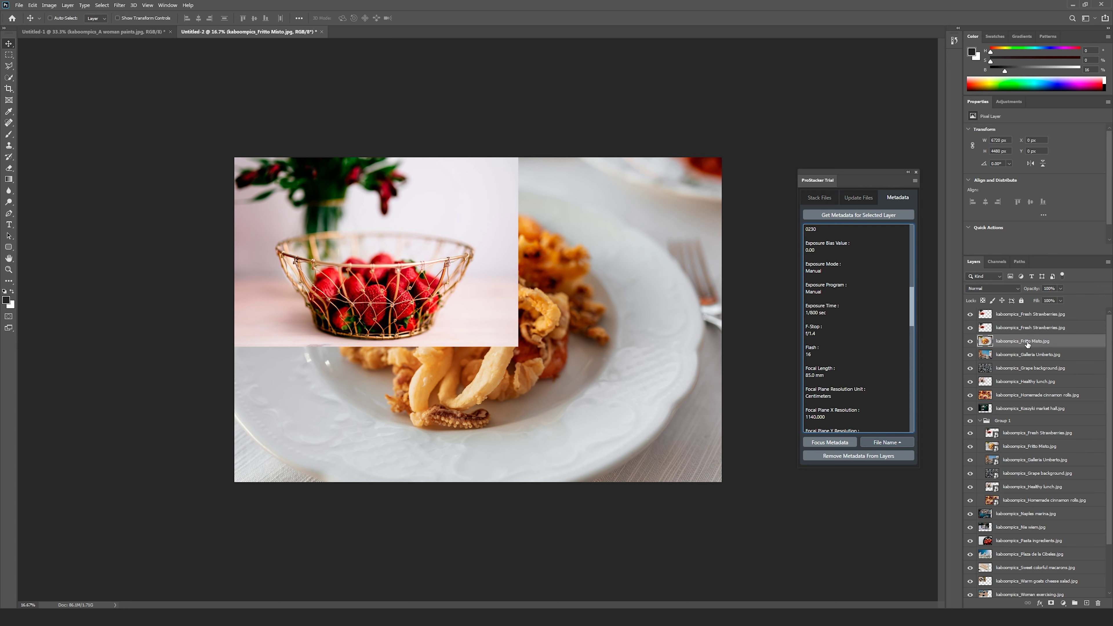
left_click(875, 215)
left_click(1019, 328)
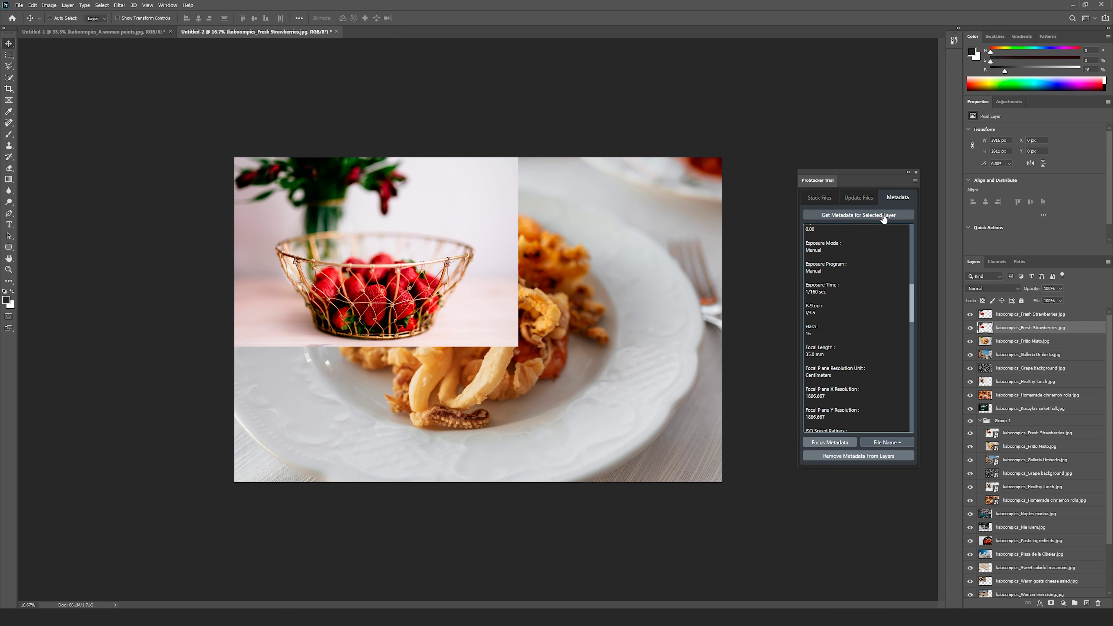
left_click(883, 218)
left_click(1009, 383)
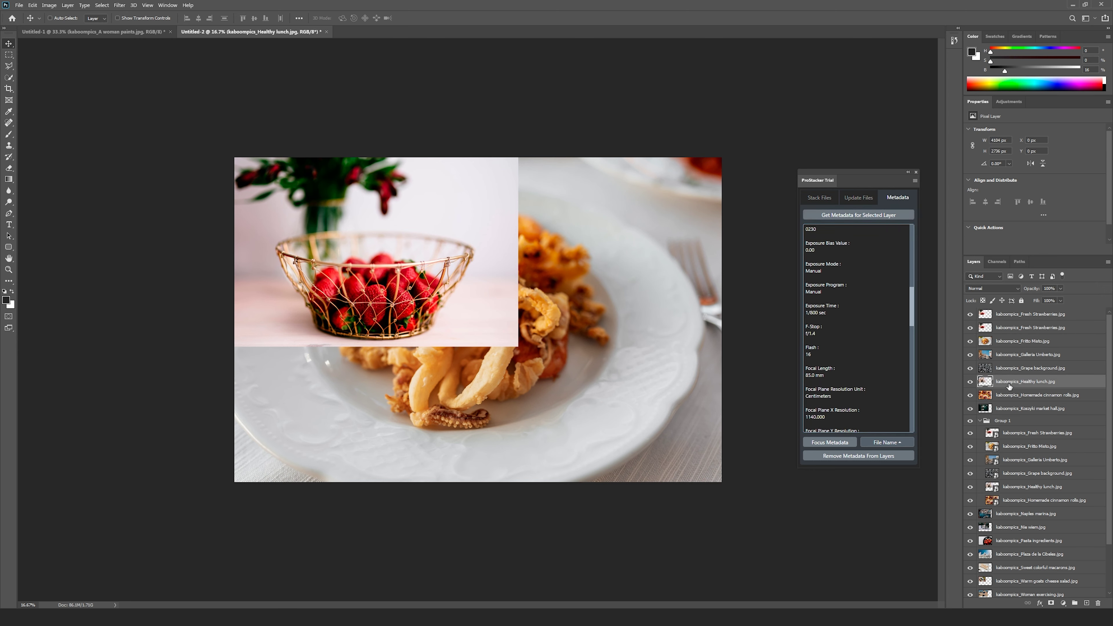
left_click(888, 219)
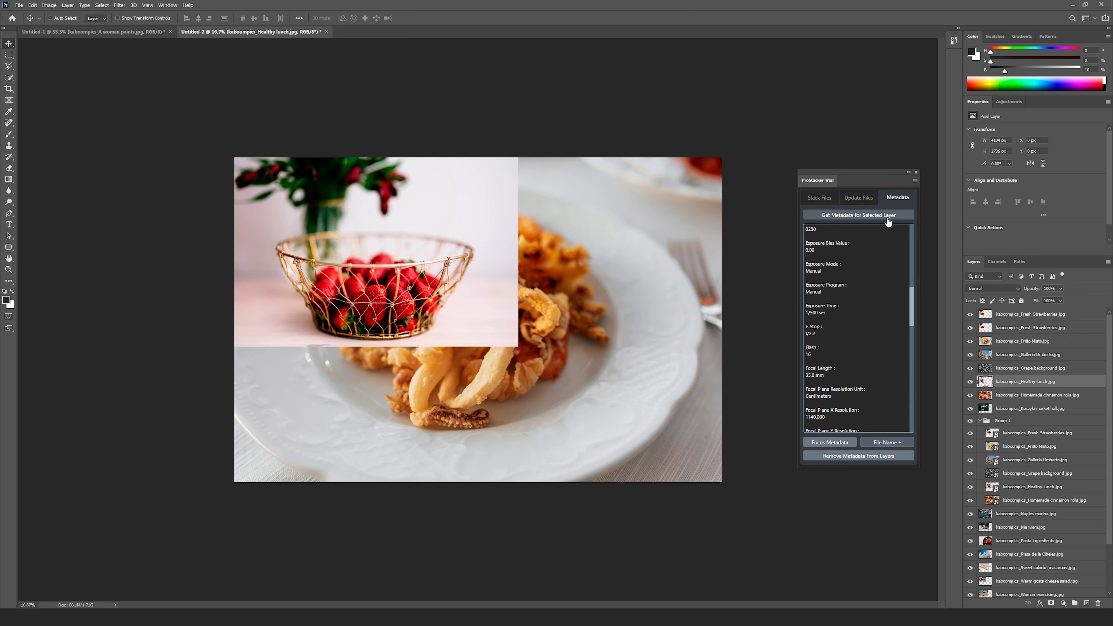
Get the Koszyki market hall layer's metadata and examine its file name, path, size and dates.
left_click(1038, 409)
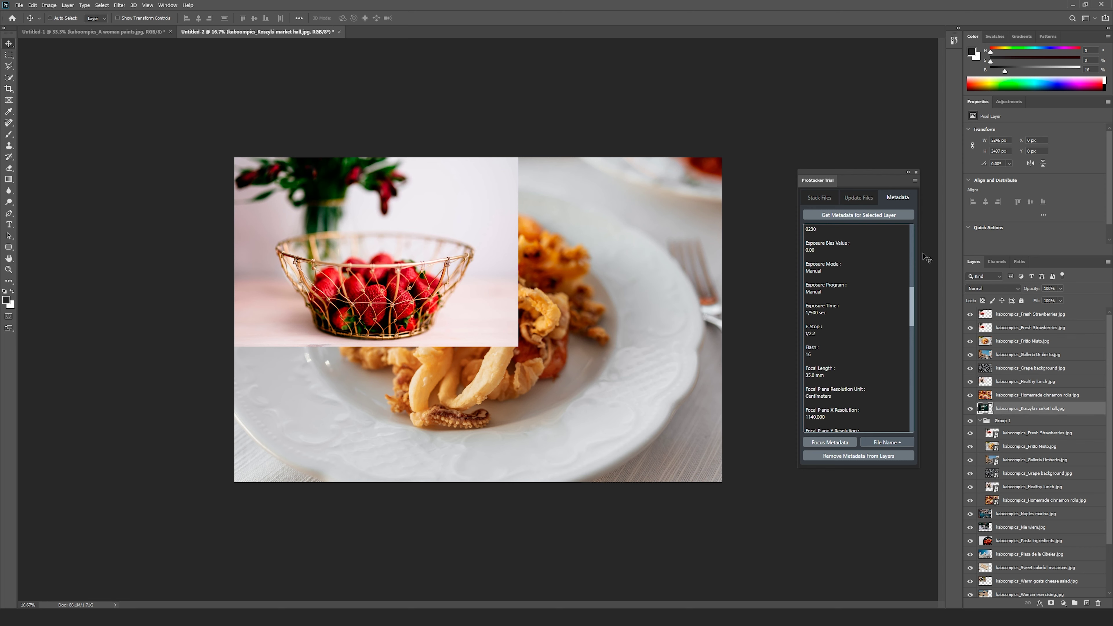
left_click(890, 219)
left_click_drag(911, 309, 912, 237)
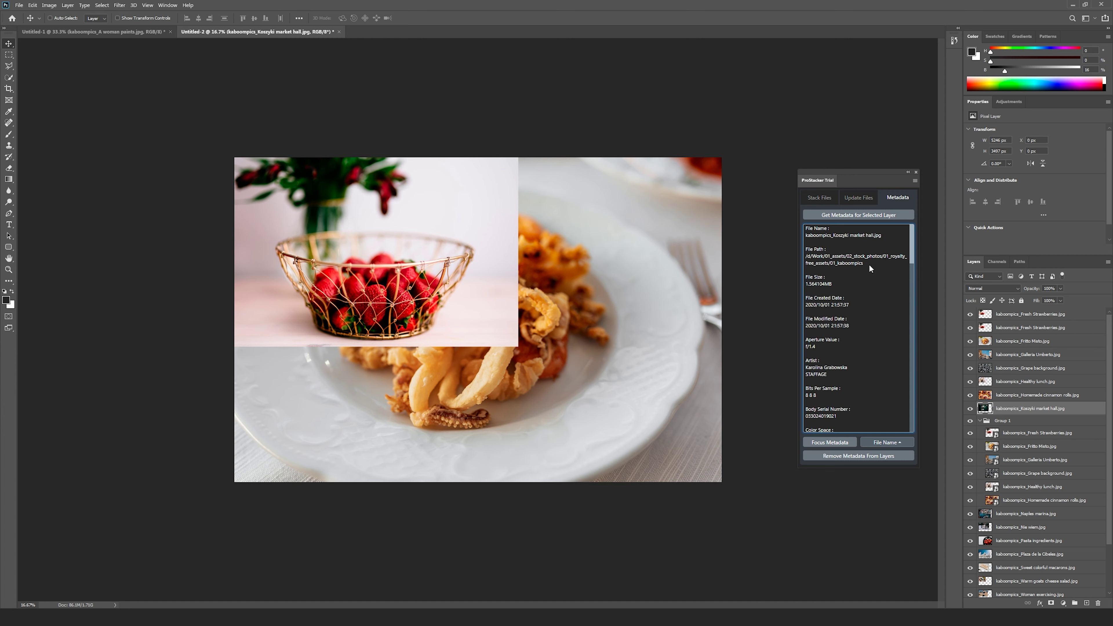
Reveal the source folder of the ungrouped Galleria Umberto layer, and close the folder window after viewing it.
left_click(1025, 355)
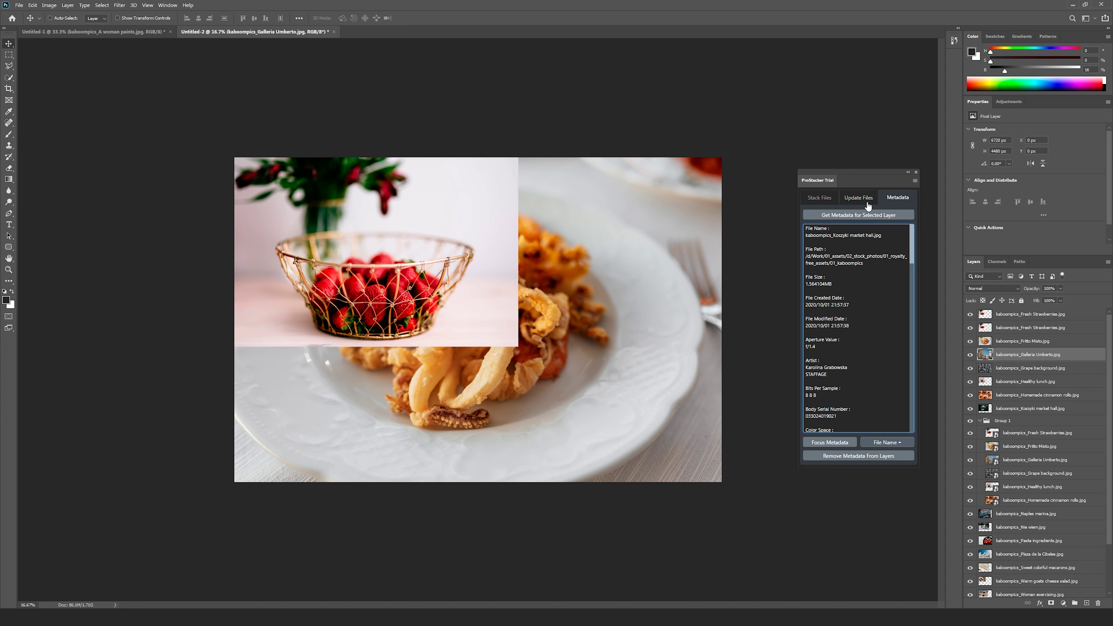
left_click(859, 199)
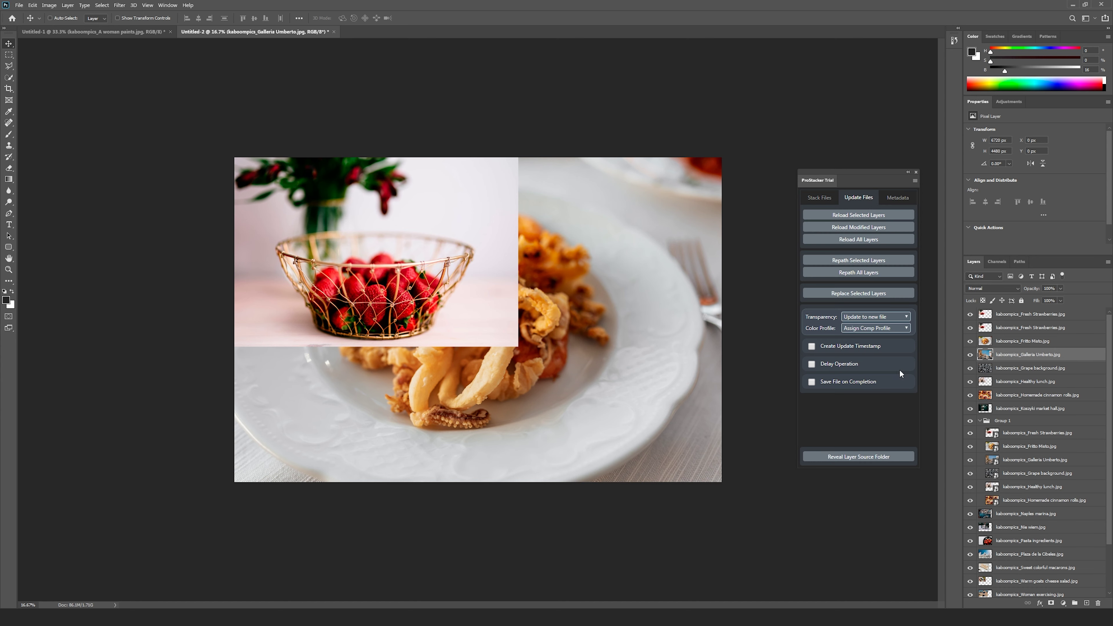
left_click(907, 458)
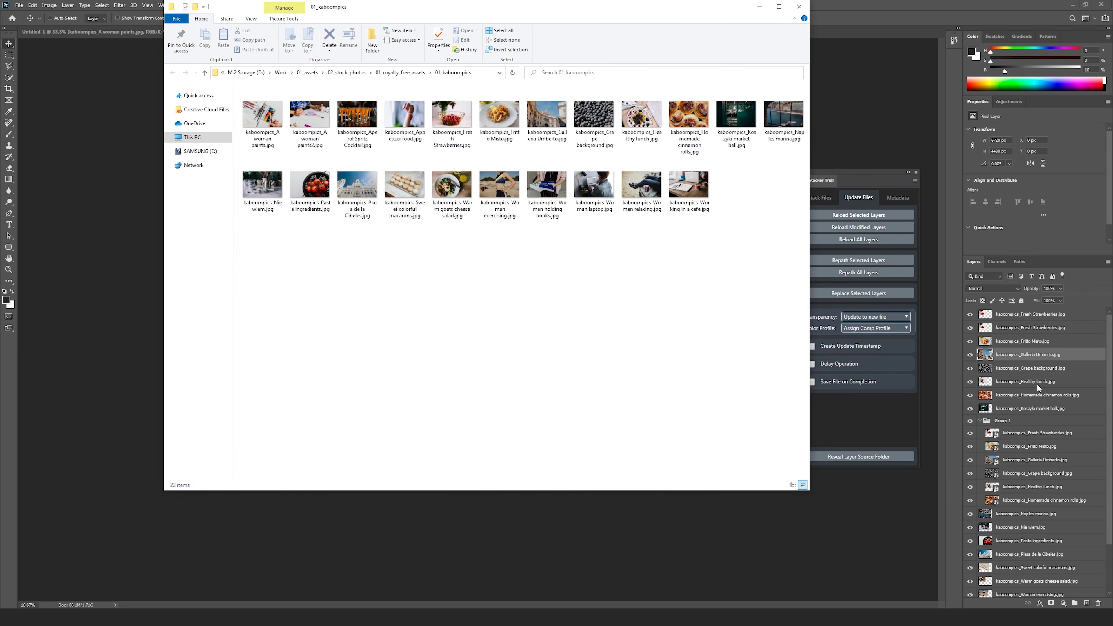
left_click(799, 7)
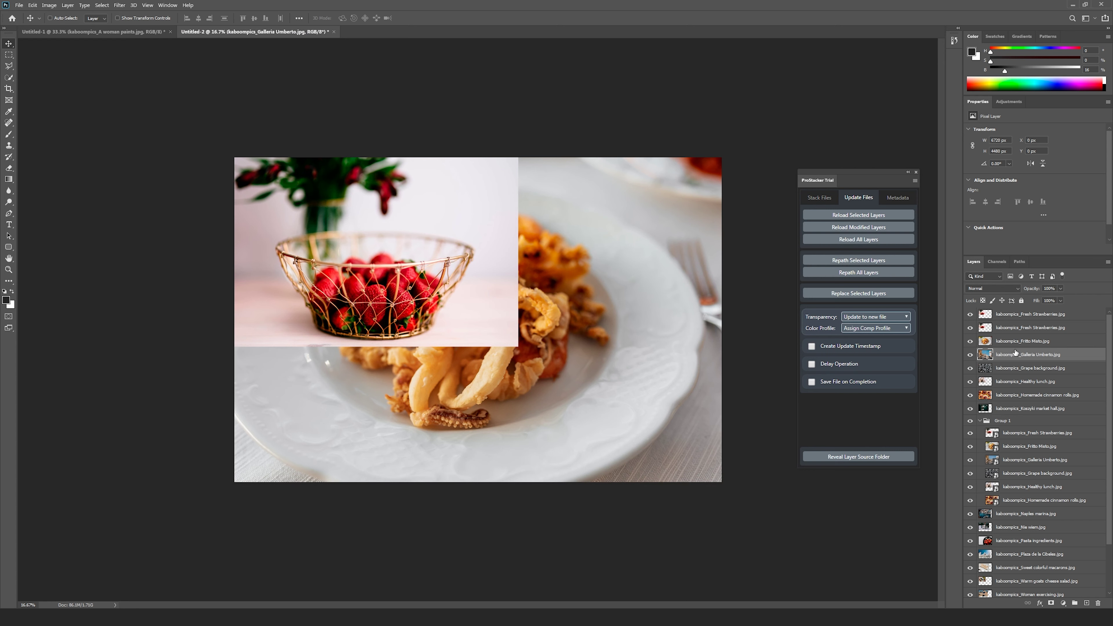
Focus the metadata on File Size and review the values listed for all layers.
left_click(898, 197)
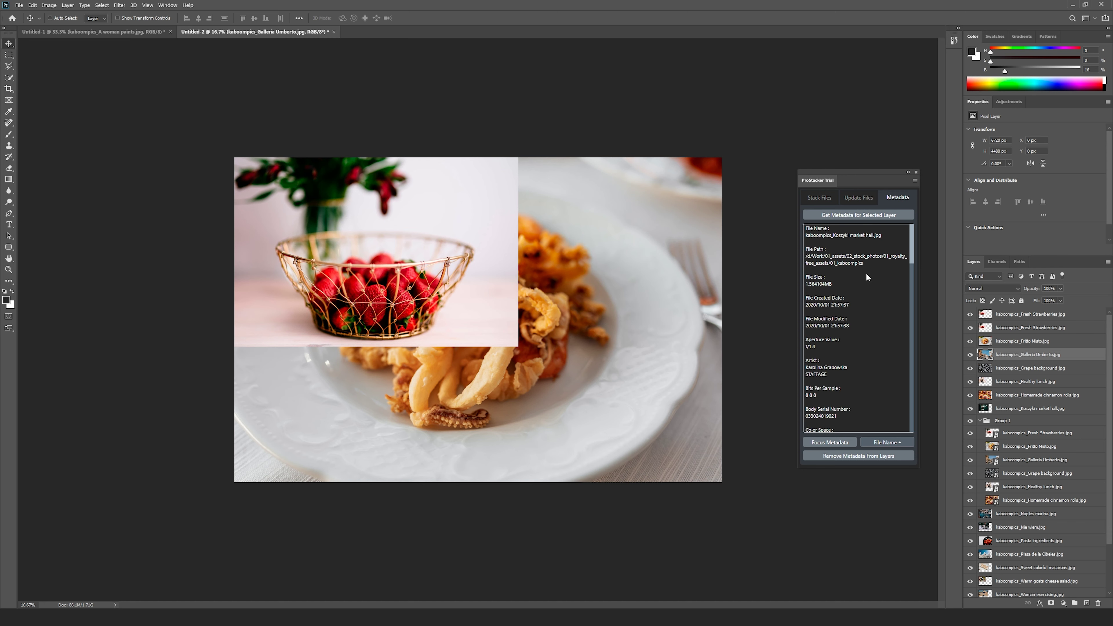
left_click(889, 442)
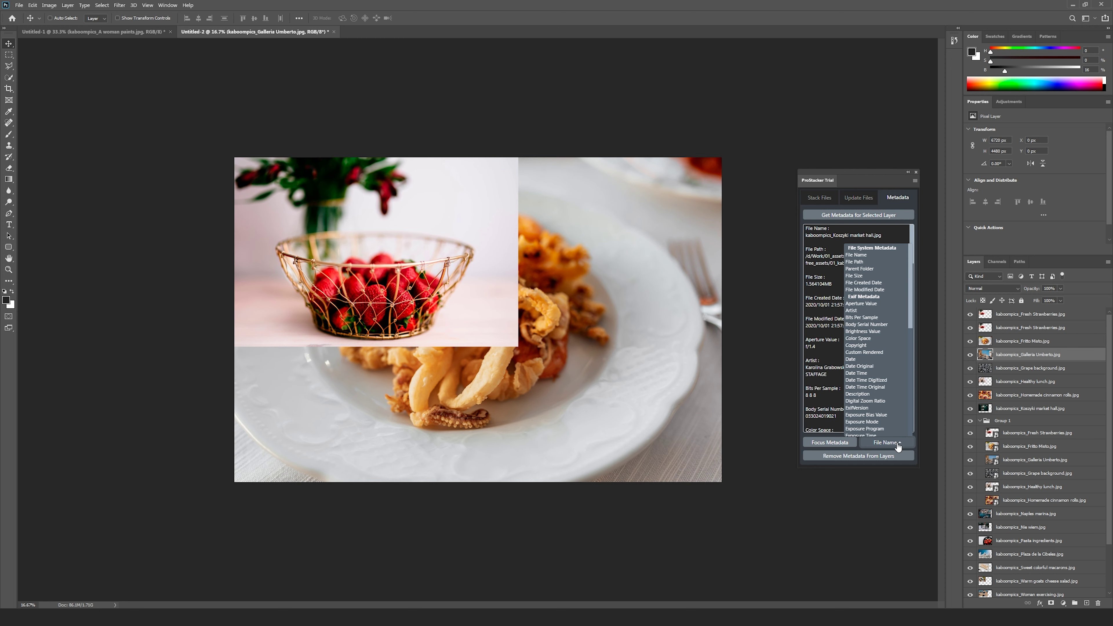
left_click(858, 276)
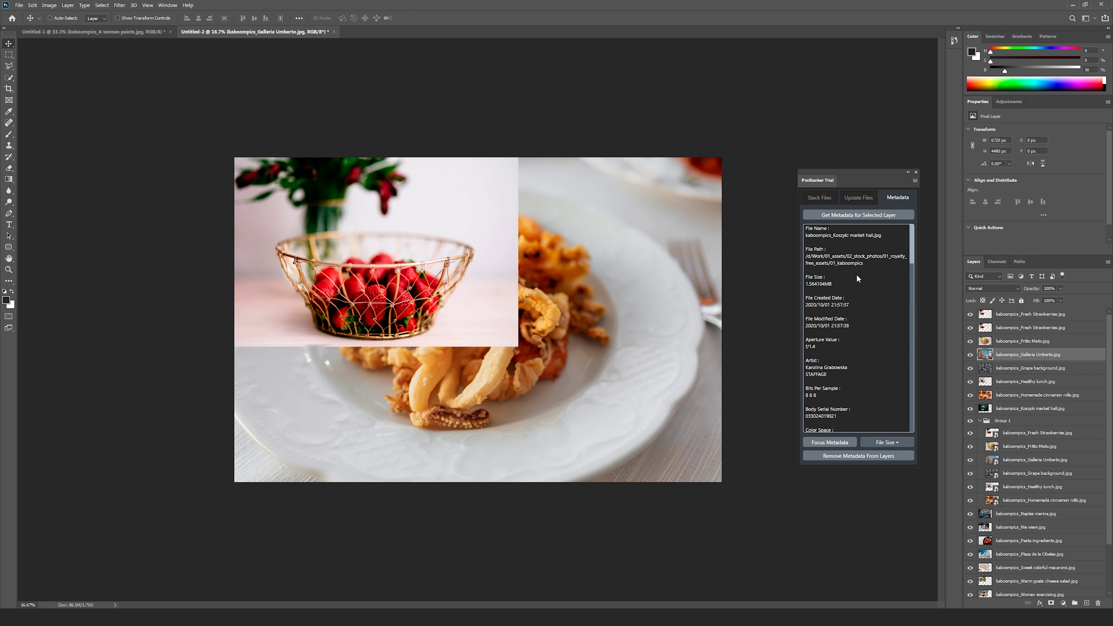
left_click(853, 444)
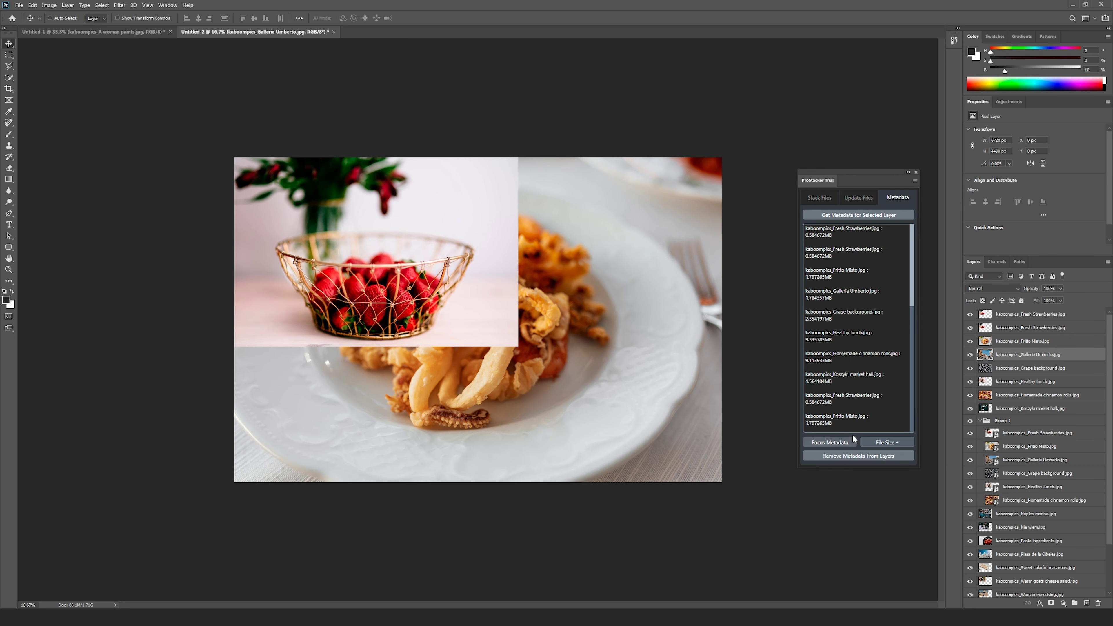
mouse_move(911, 259)
left_mouse_down()
mouse_move(929, 394)
mouse_move(926, 346)
left_mouse_up()
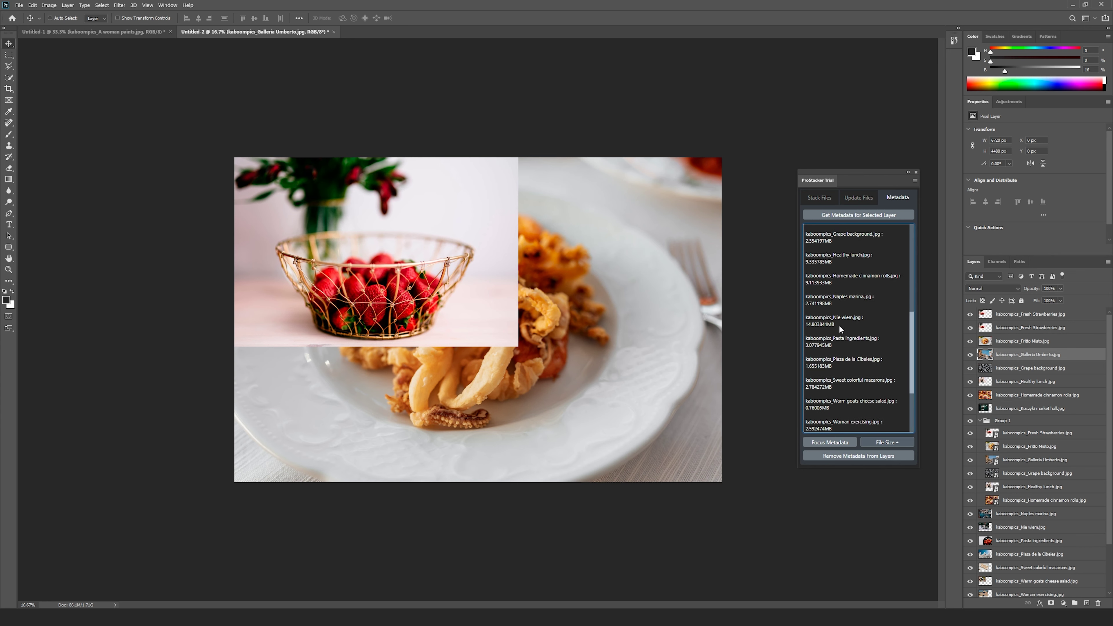
left_click_drag(910, 365, 912, 263)
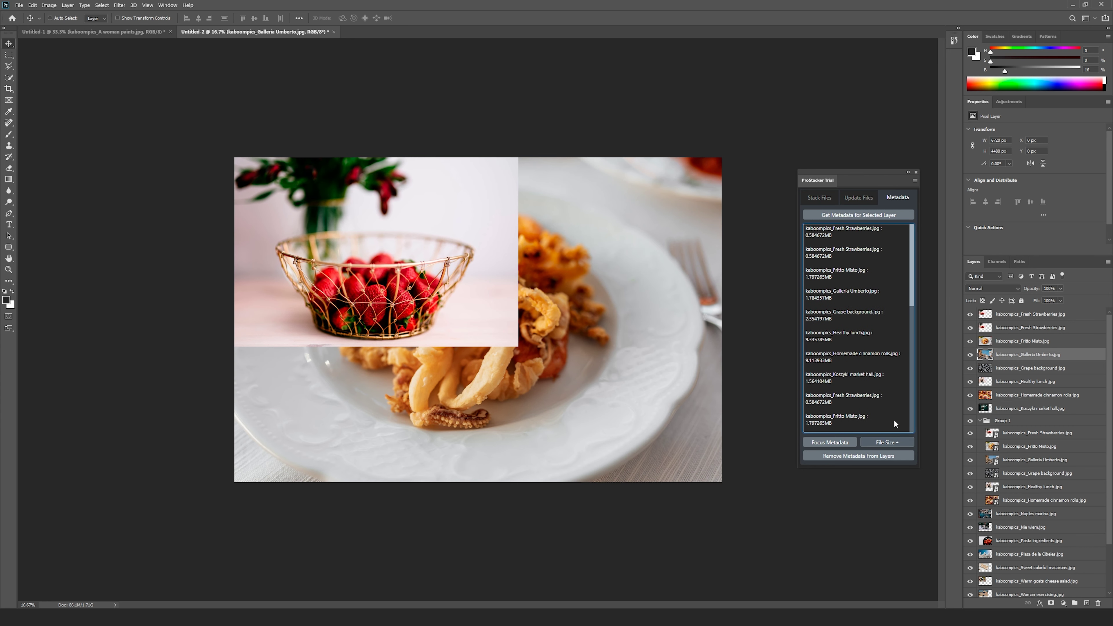
Focus the metadata of all layers on Focal Length.
left_click(887, 442)
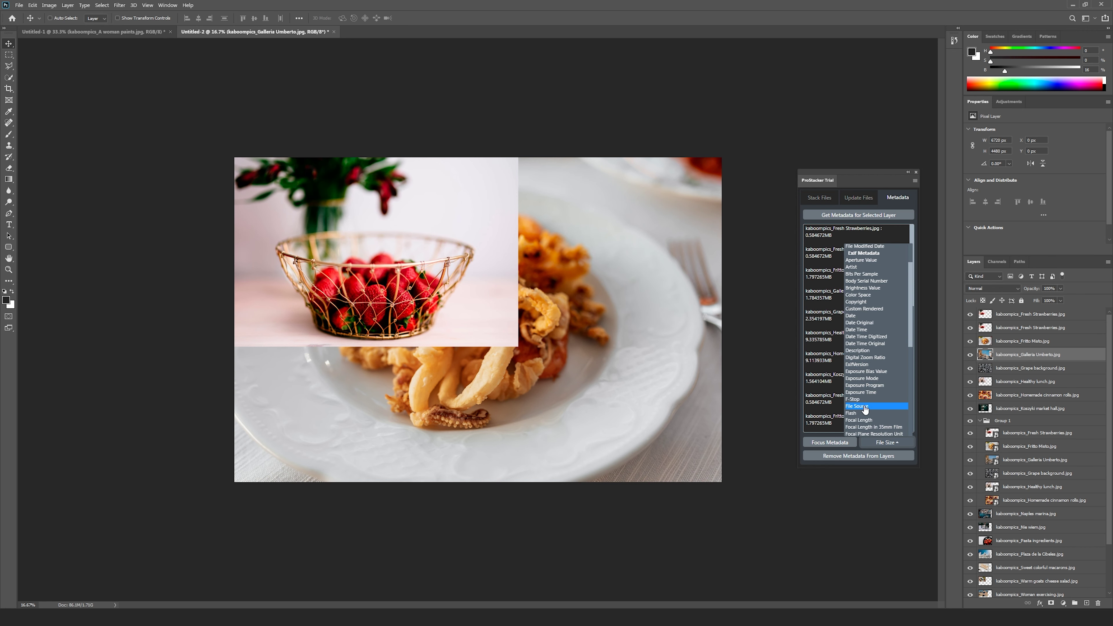
left_click(866, 420)
left_click(843, 443)
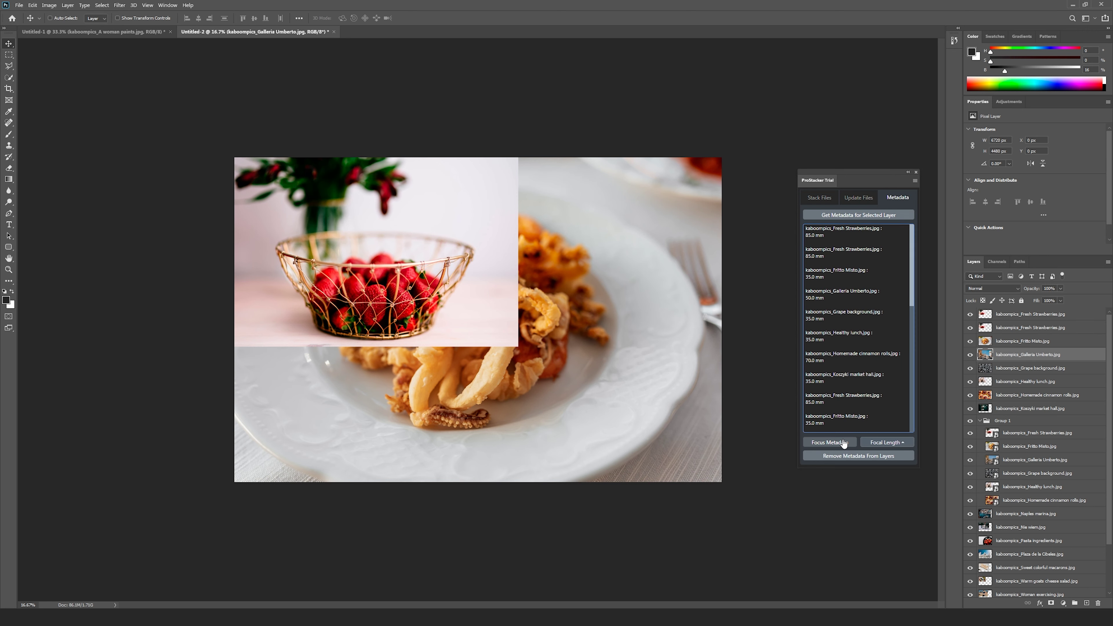
Focus the metadata on Copyright and review the entries for all layers.
left_click(892, 446)
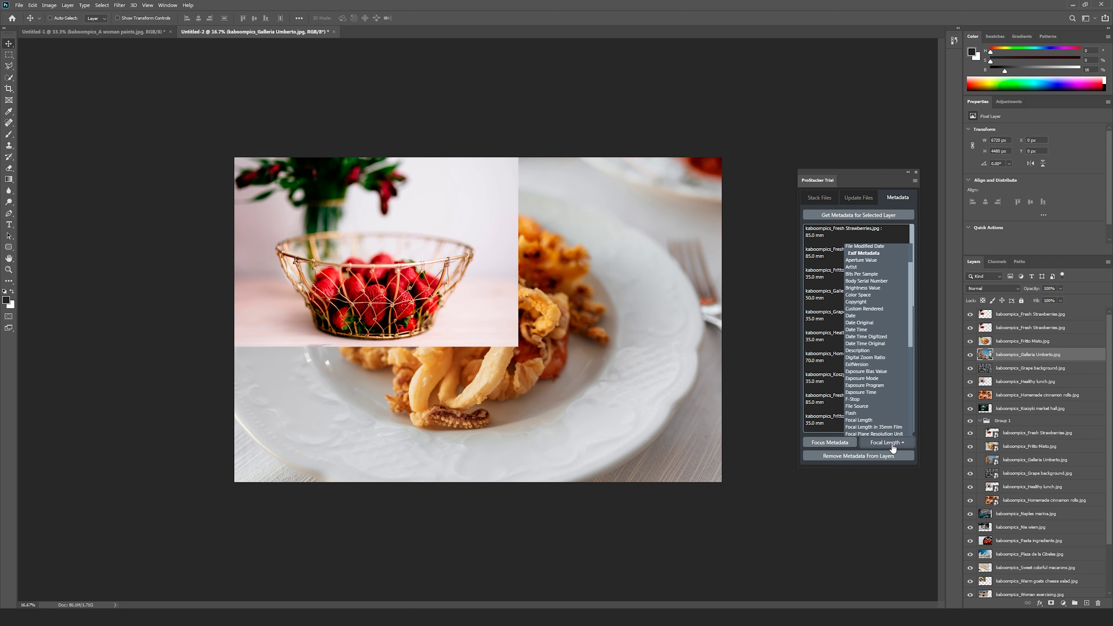
left_click(857, 302)
left_click(829, 443)
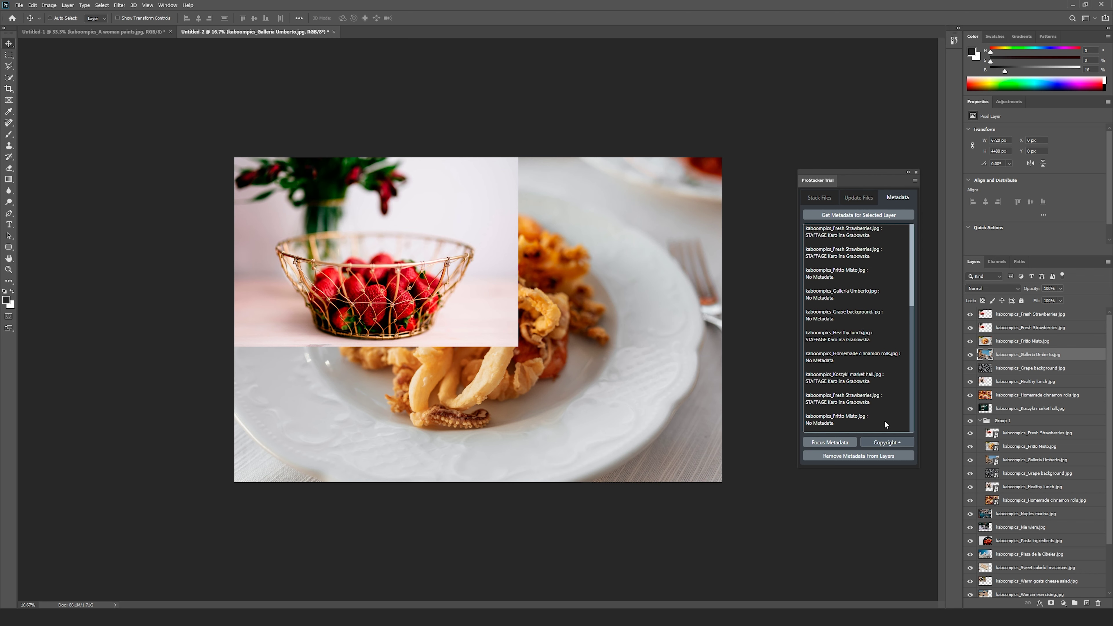
left_click_drag(1111, 348, 1109, 405)
left_click(838, 277)
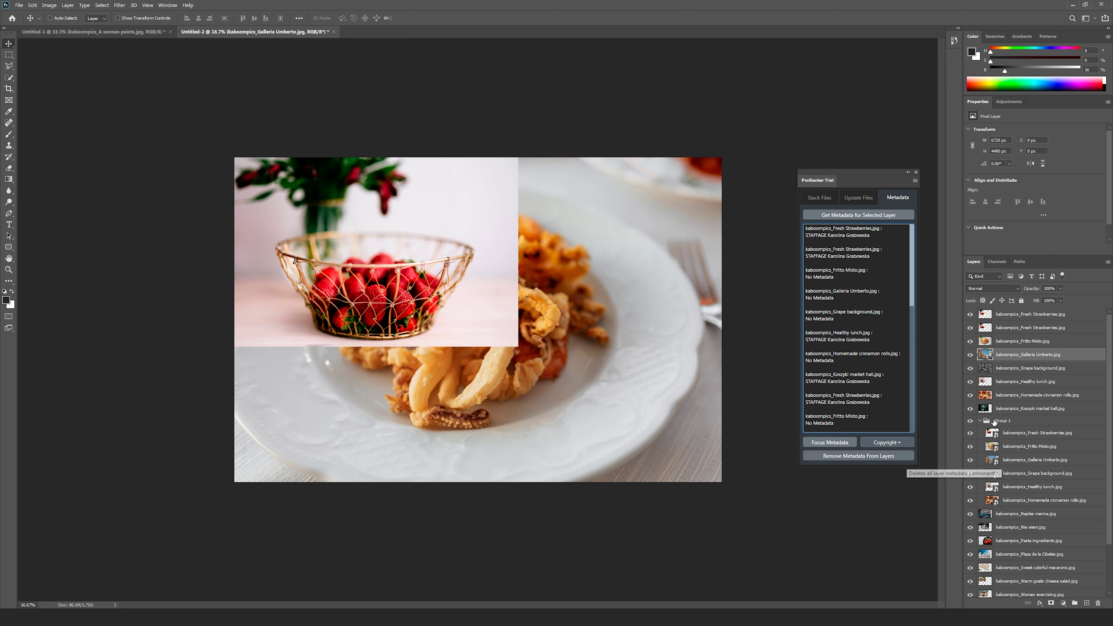
Remove the metadata from only the second Fresh Strawberries layer, and get that layer's metadata to check the removal.
left_click(1012, 329)
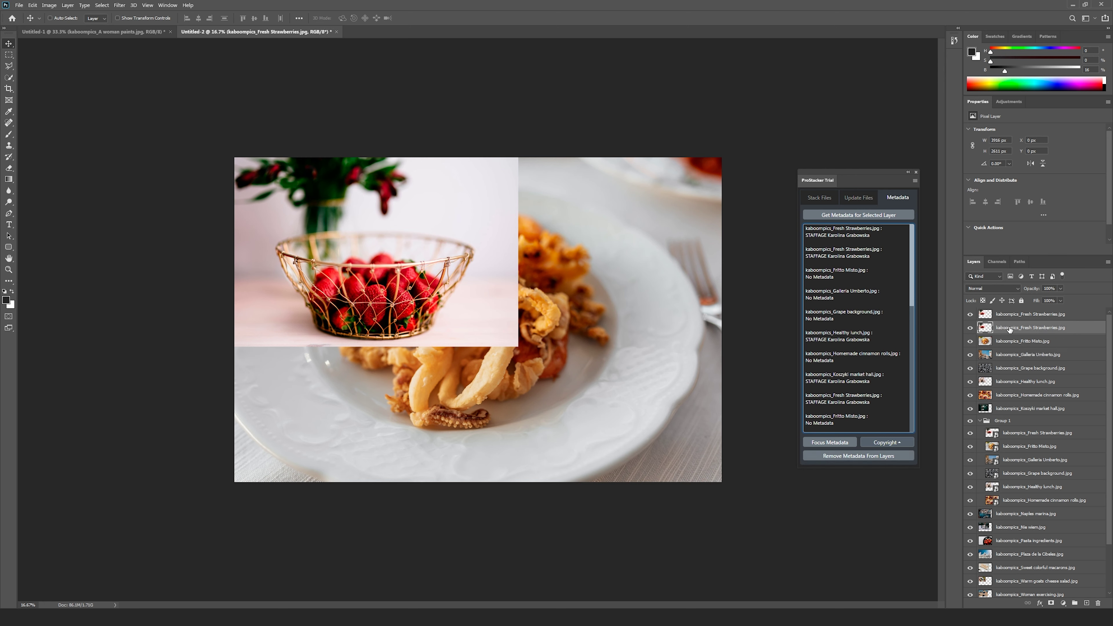
left_click(876, 456)
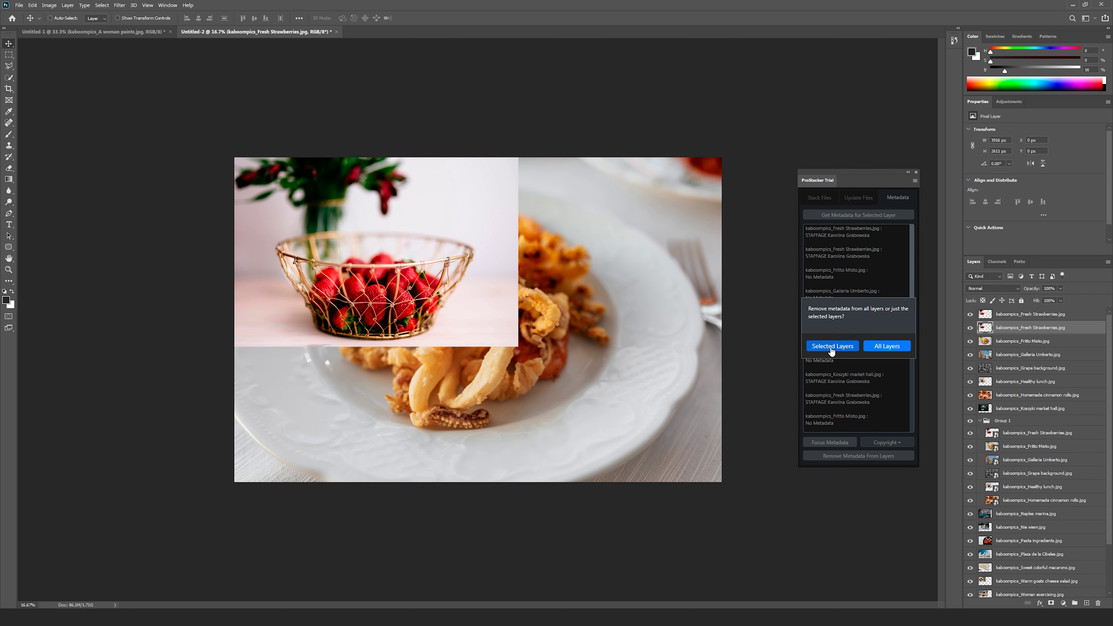
left_click(831, 348)
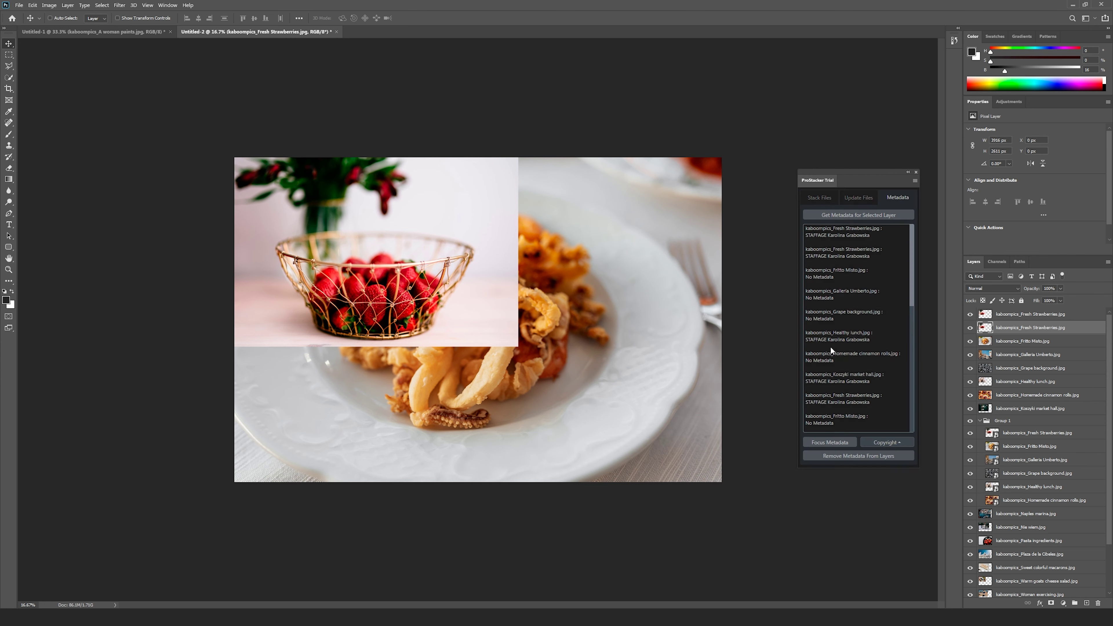
left_click(902, 216)
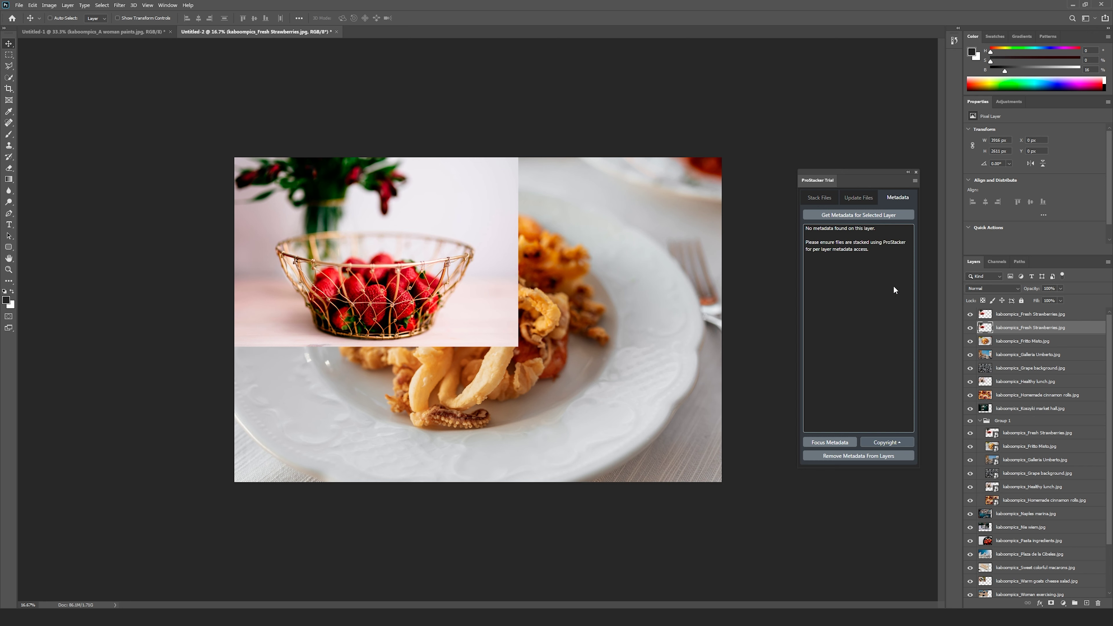
Focus the metadata on File Size again and inspect the second Fresh Strawberries entry in the list.
left_click(882, 444)
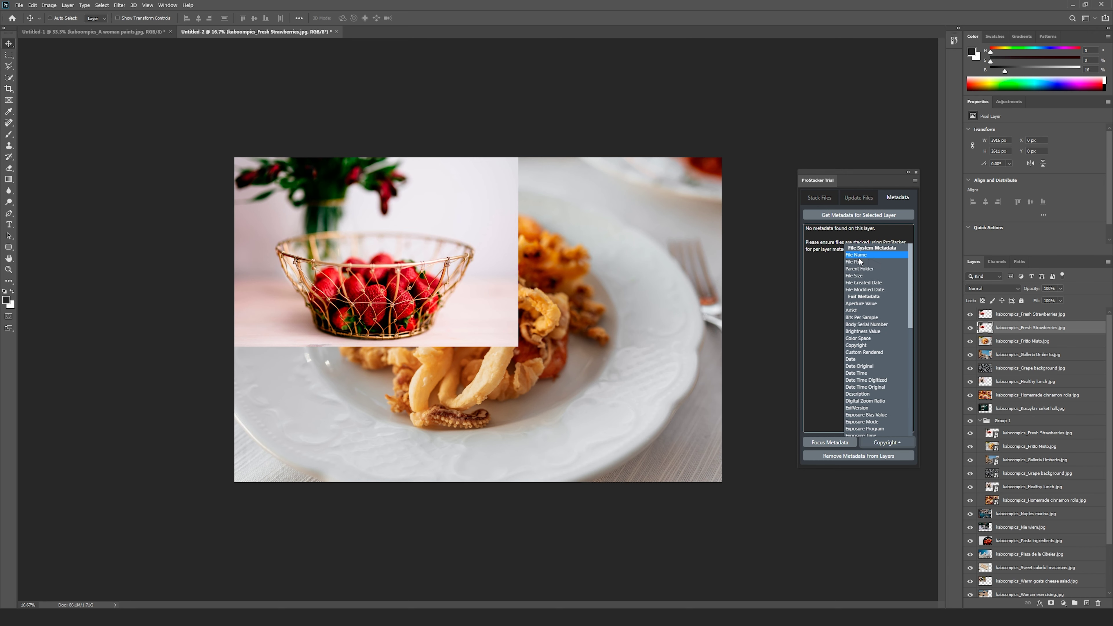
left_click(859, 276)
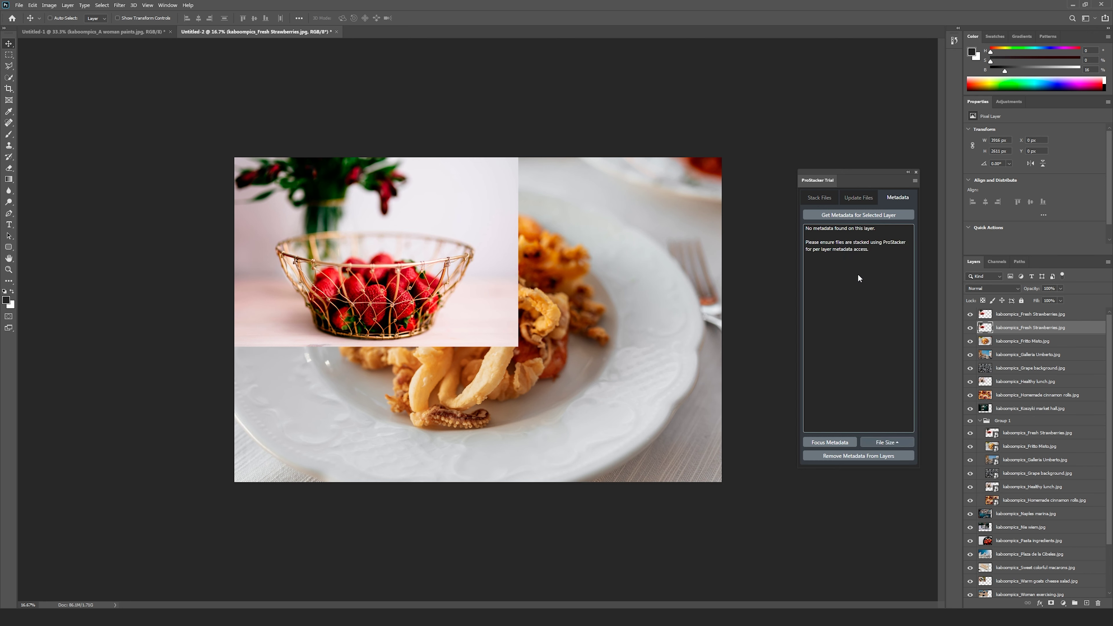
left_click(839, 443)
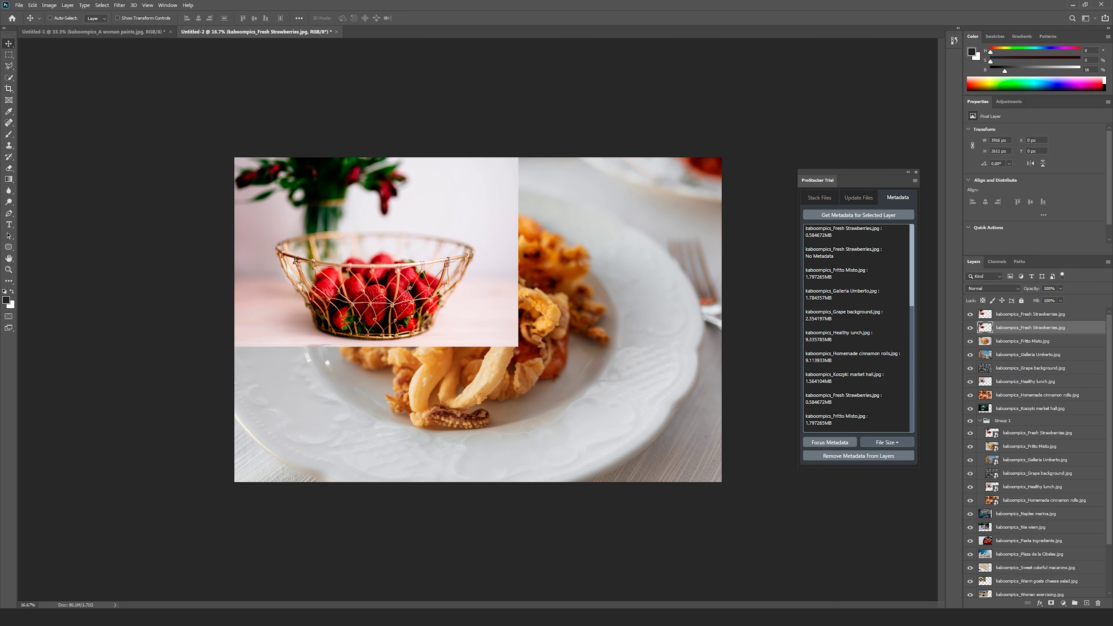
triple_click(829, 251)
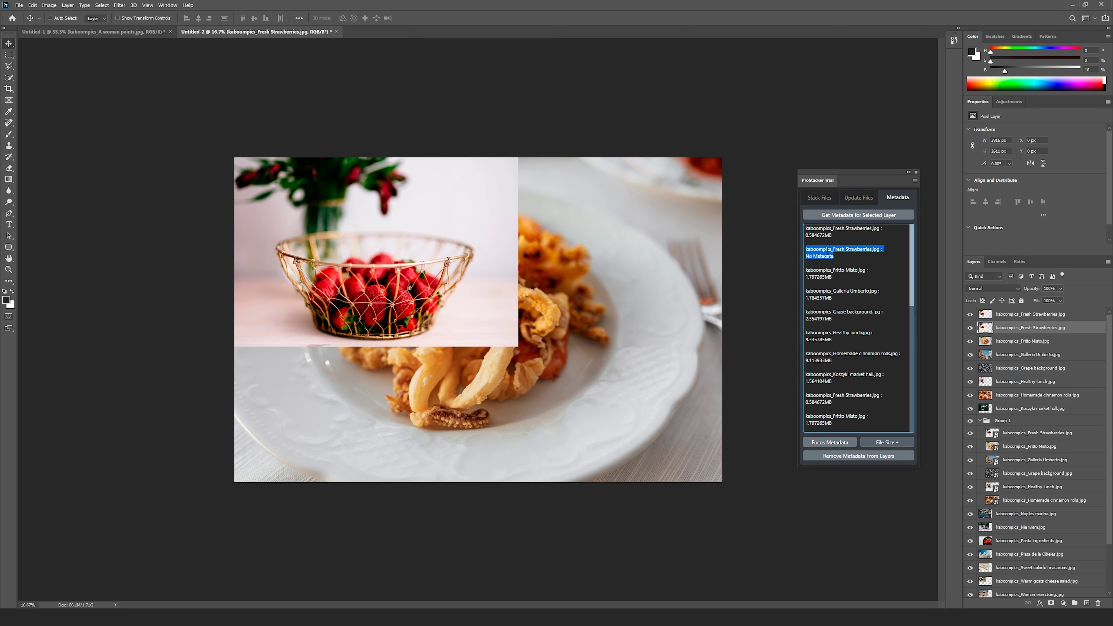
left_click(838, 255)
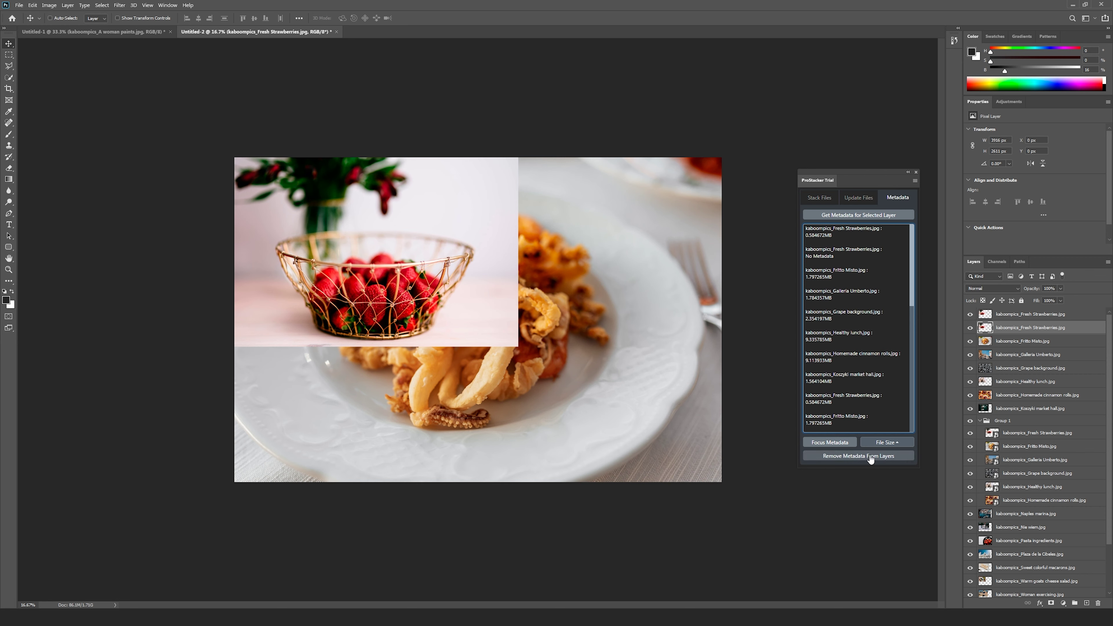
Remove the metadata from all layers, and check both the selected layer's metadata and the File Size list.
left_click(901, 456)
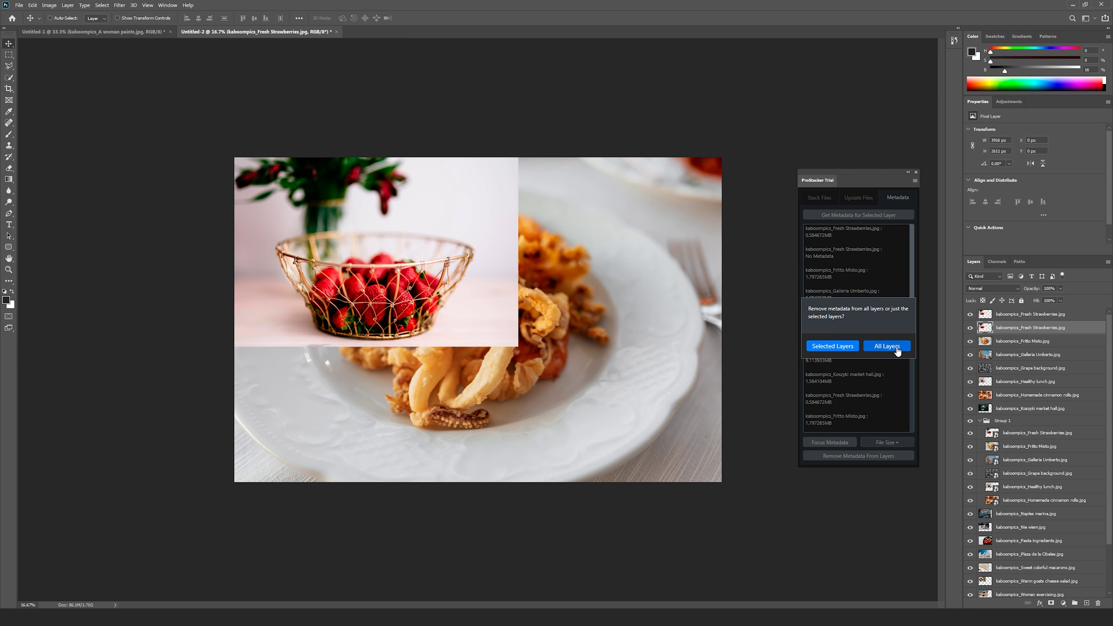
left_click(878, 352)
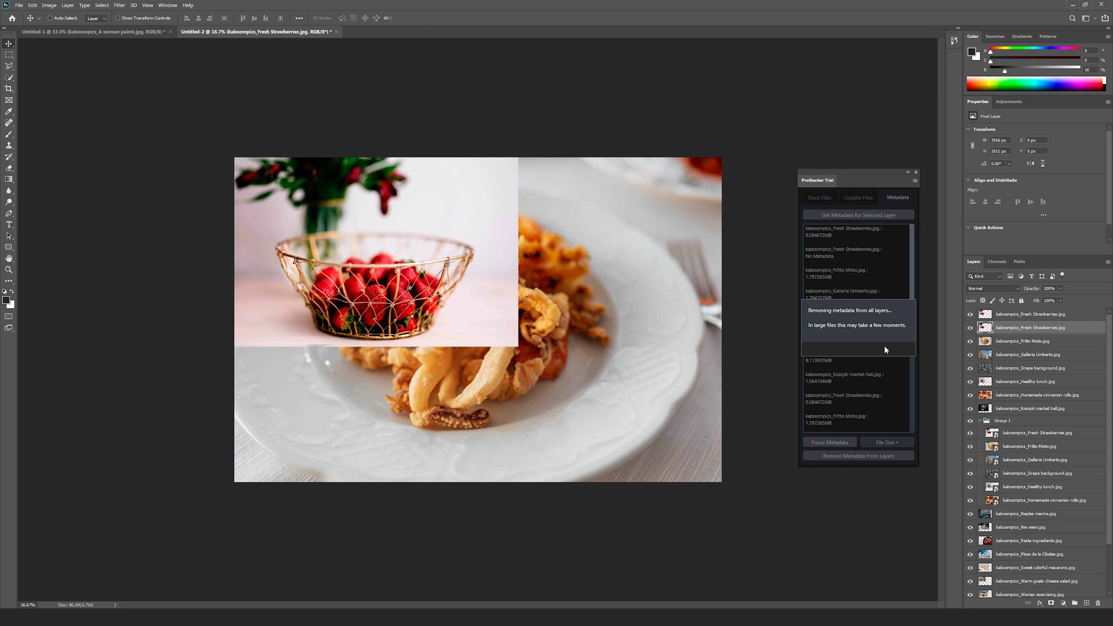
left_click(856, 217)
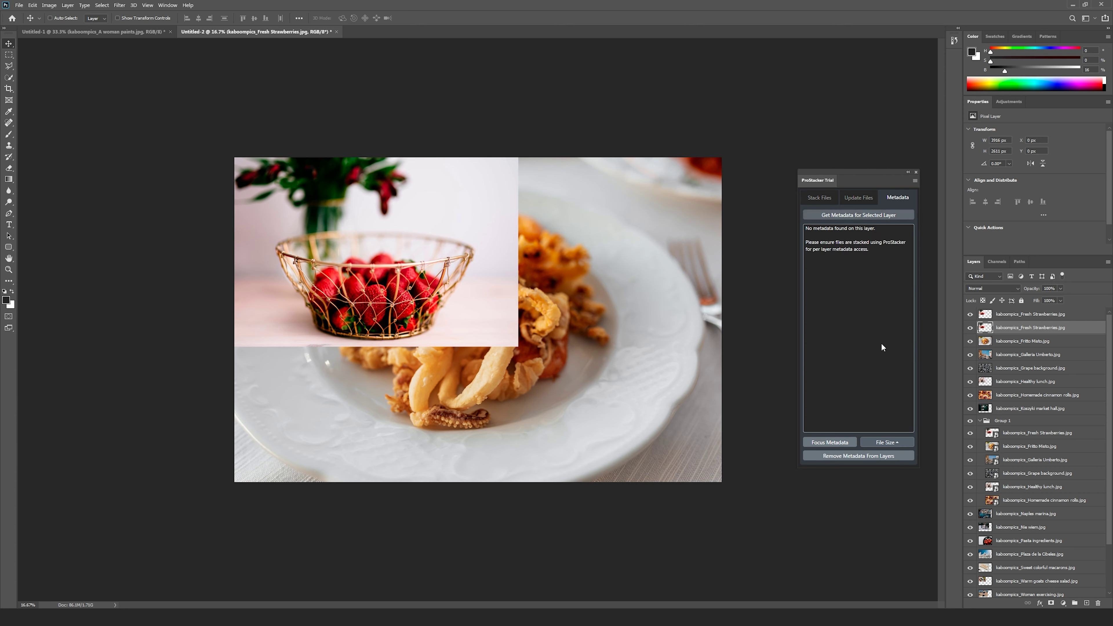
left_click(842, 444)
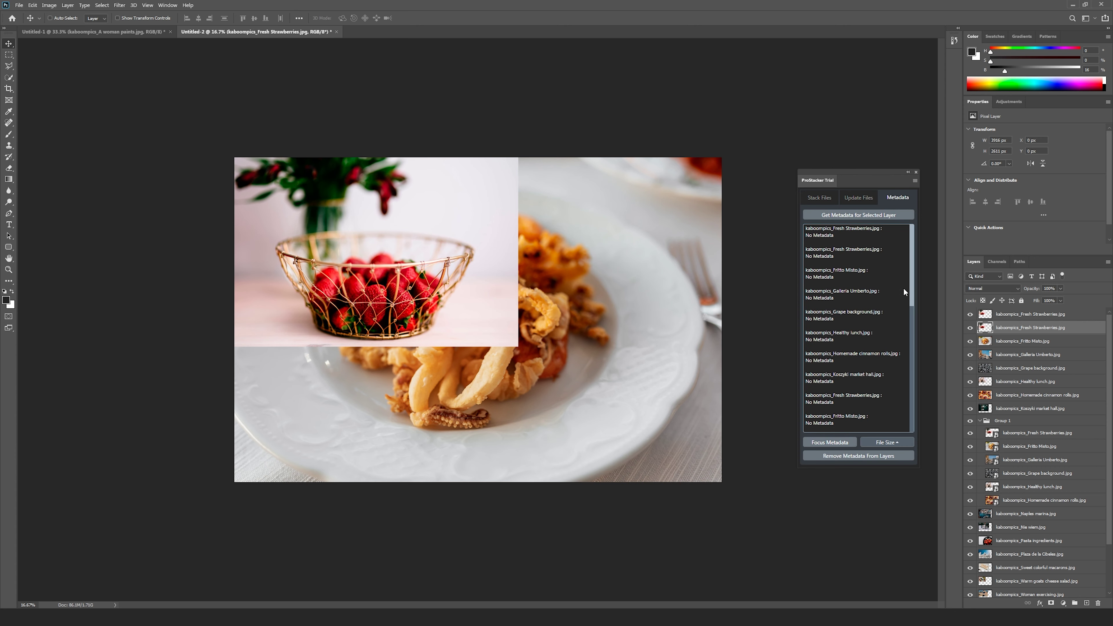
mouse_move(911, 277)
left_mouse_down()
mouse_move(918, 417)
mouse_move(911, 269)
left_mouse_up()
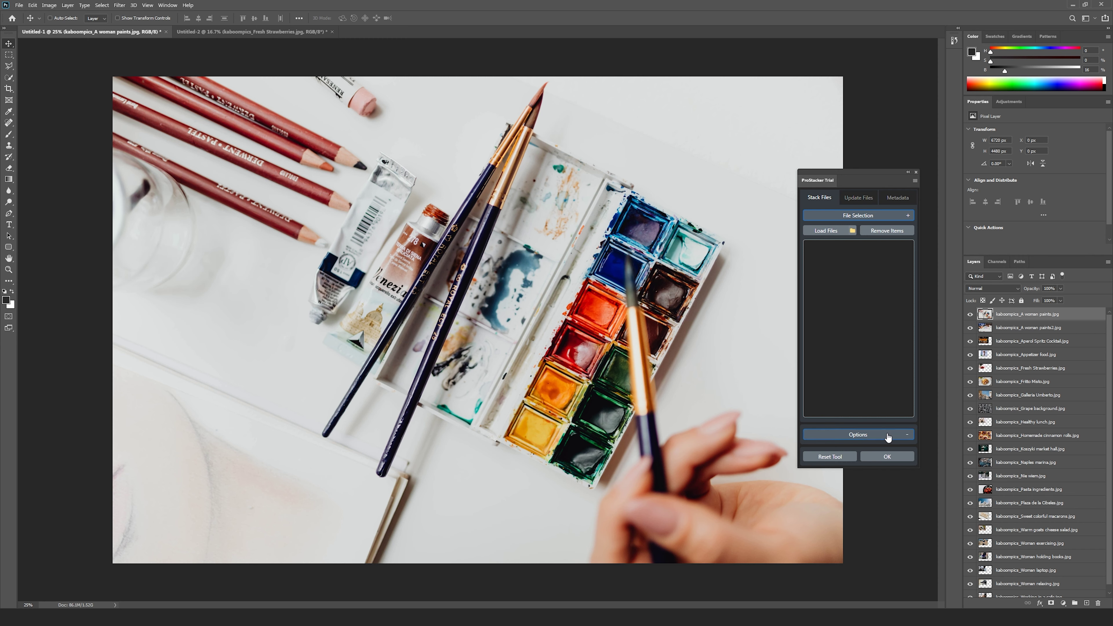
Enable Group Layers in the ProStacker stacking options.
left_click(887, 435)
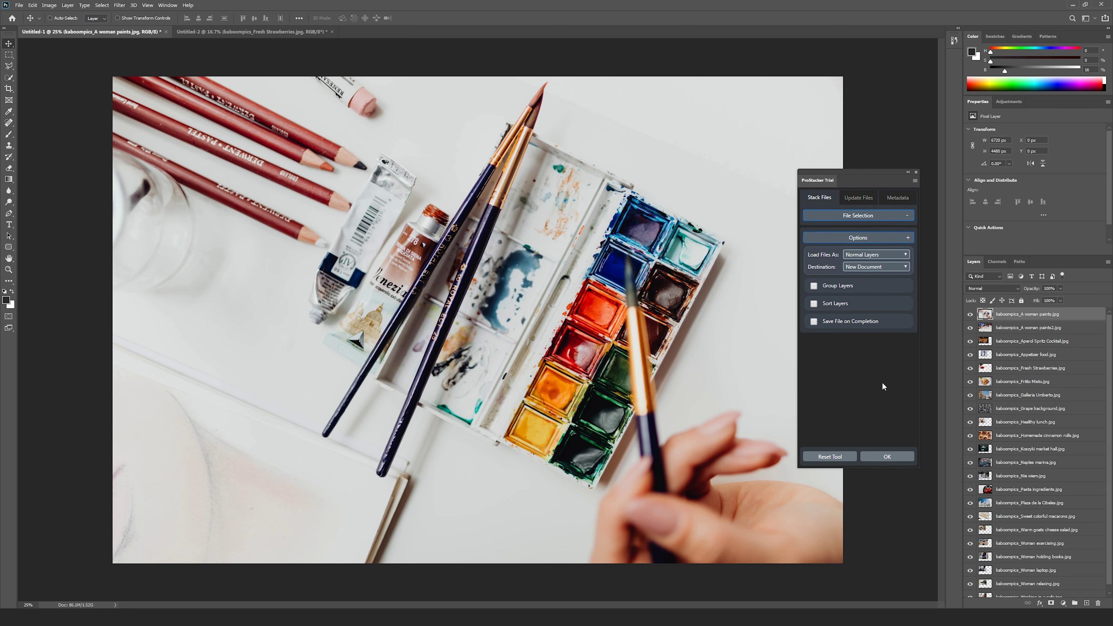
left_click(815, 288)
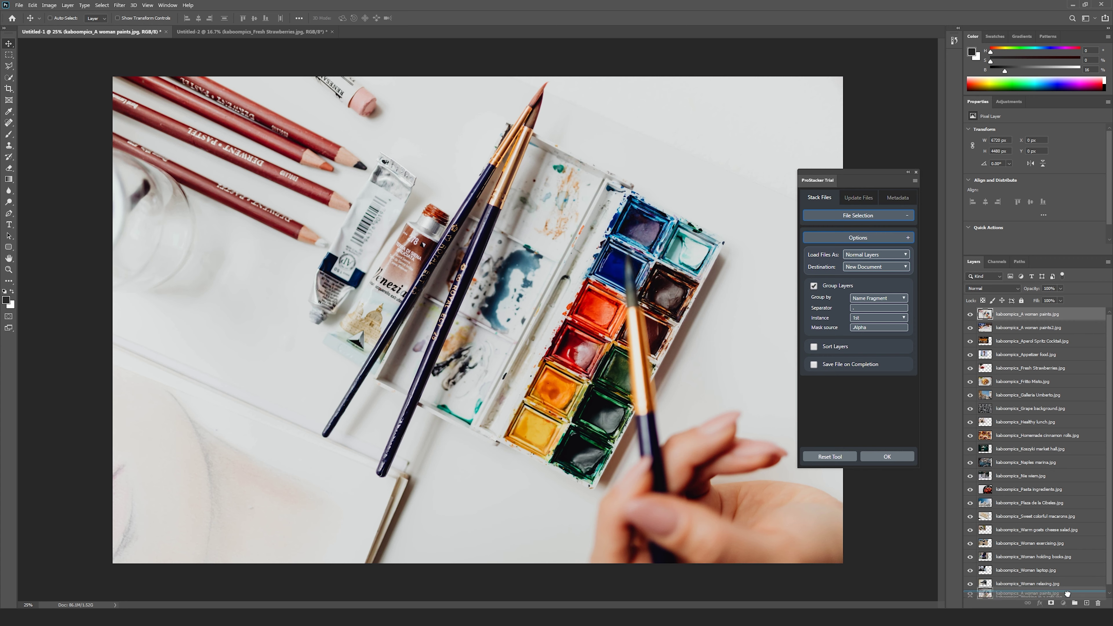
Put the A woman paints layer into a new group, move it back out, and ungroup the group.
left_click(1074, 603)
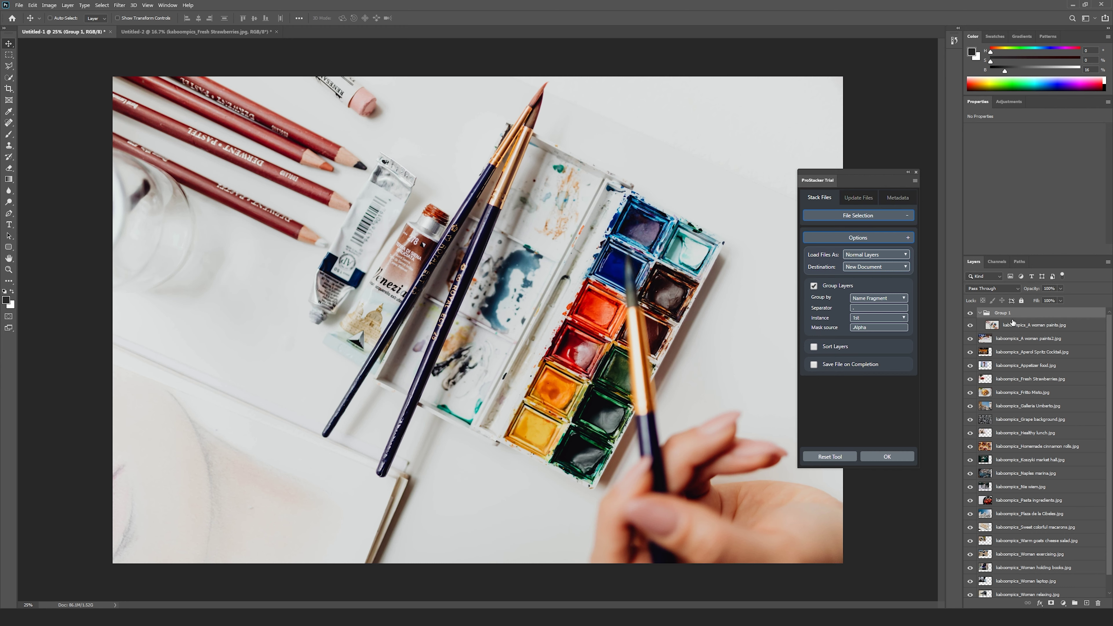
left_click_drag(1015, 324, 1012, 319)
left_click(1010, 328)
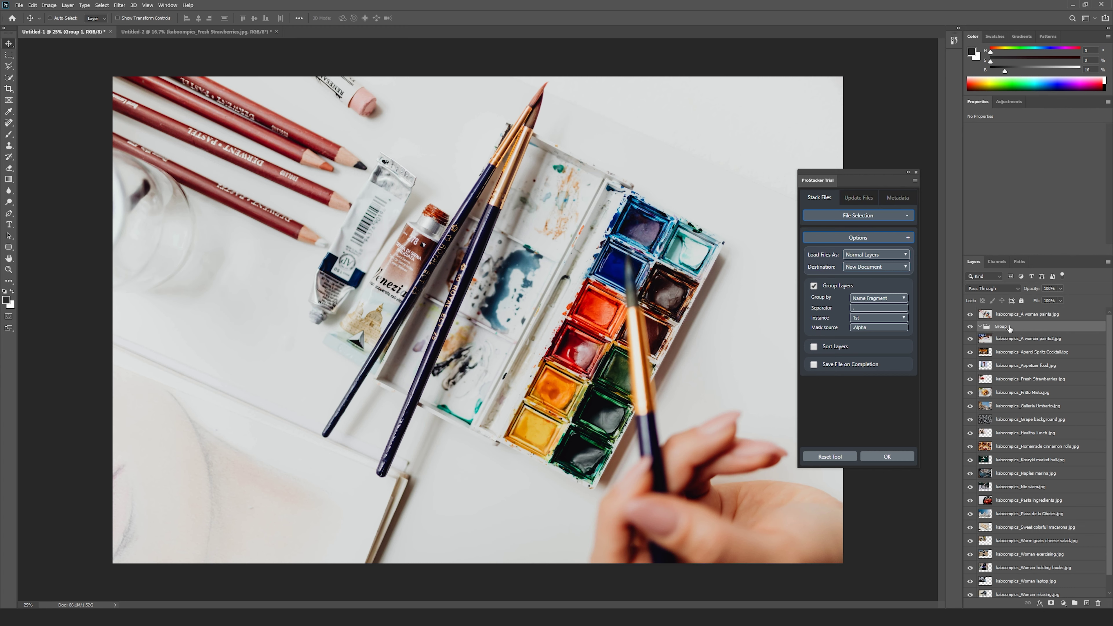
key("ctrl+shift+g")
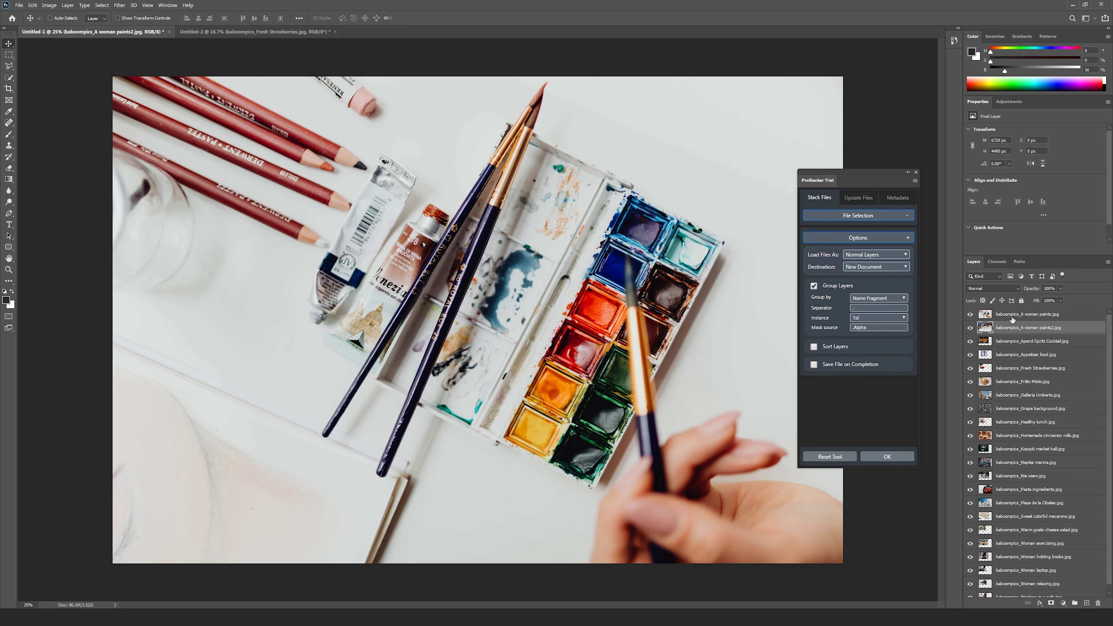
Look through the metadata fields available for grouping layers and try the Custom metadata option.
left_click(883, 299)
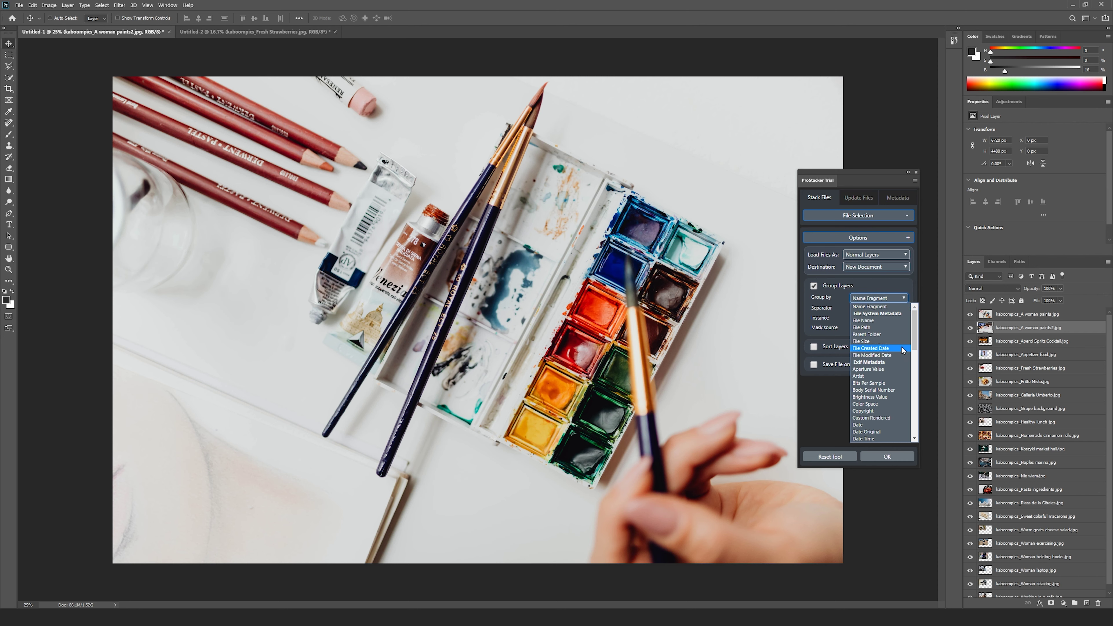
left_click_drag(915, 337, 917, 416)
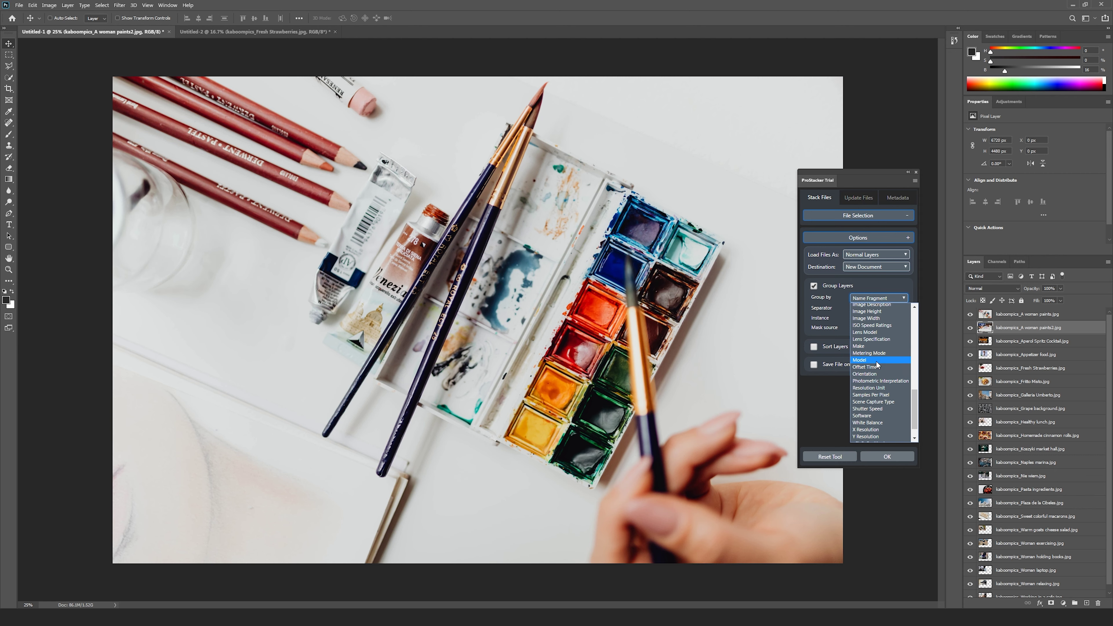
scroll(916, 416, "up", 4)
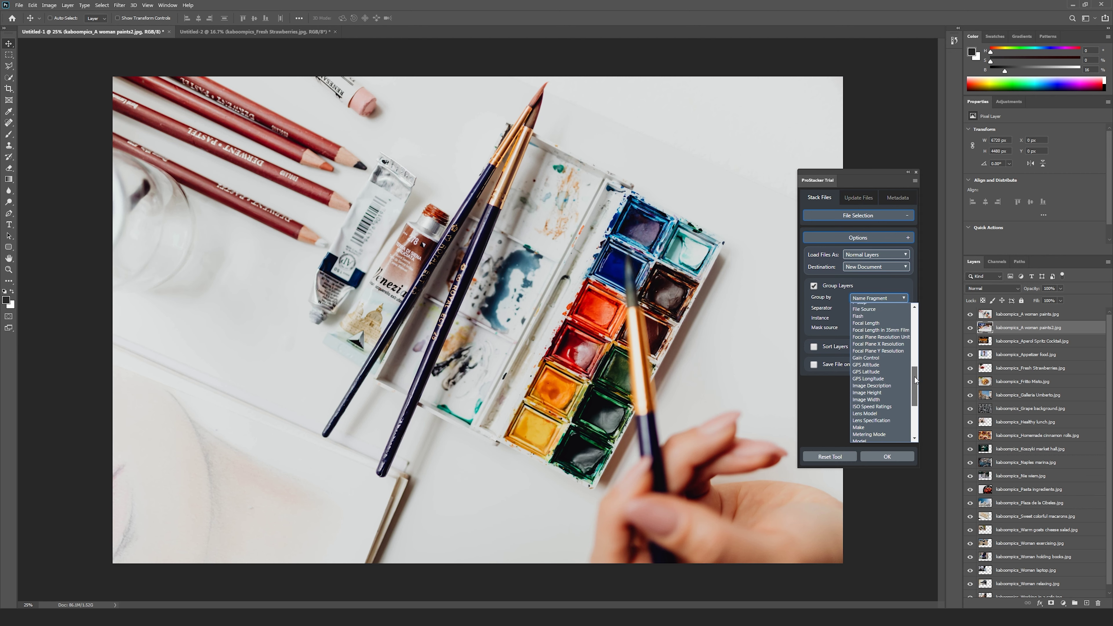
scroll(915, 379, "up", 10)
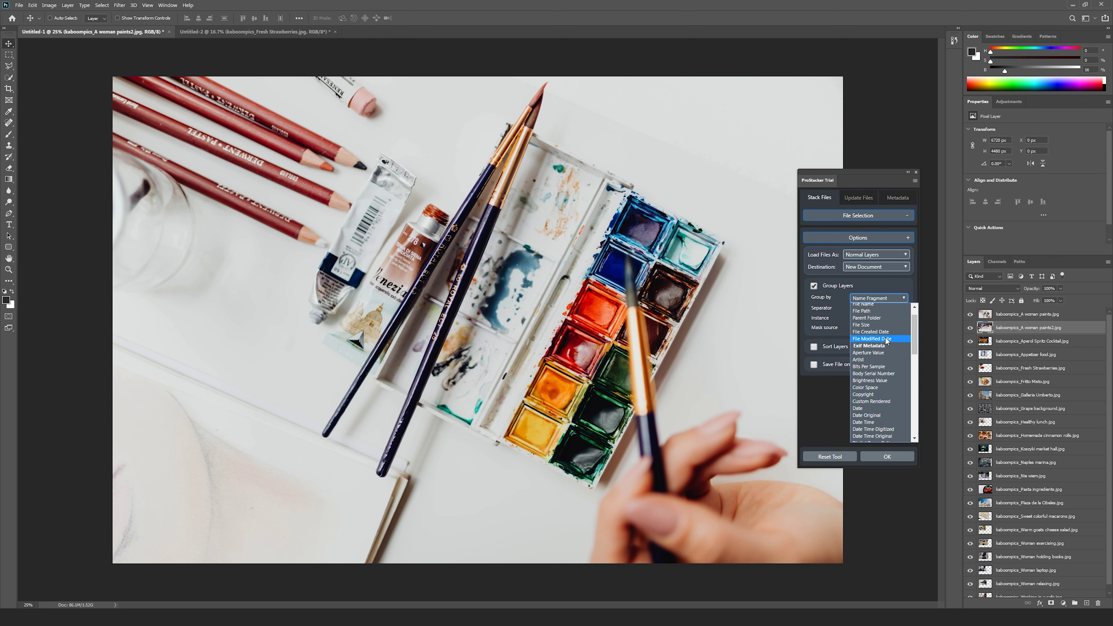
scroll(885, 341, "up", 1)
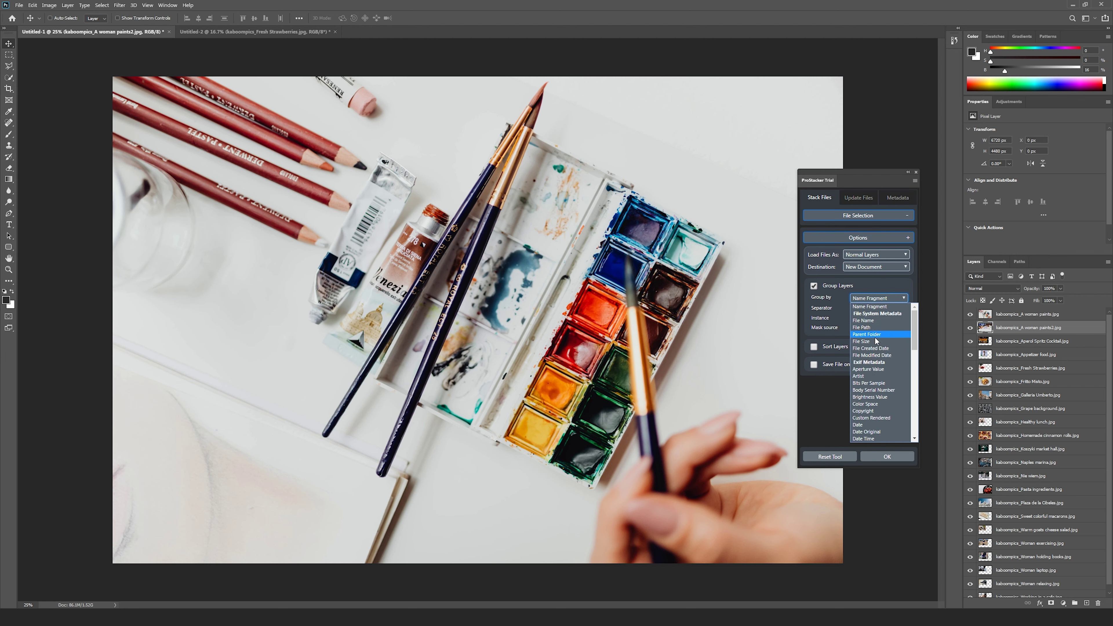
left_click_drag(914, 340, 921, 434)
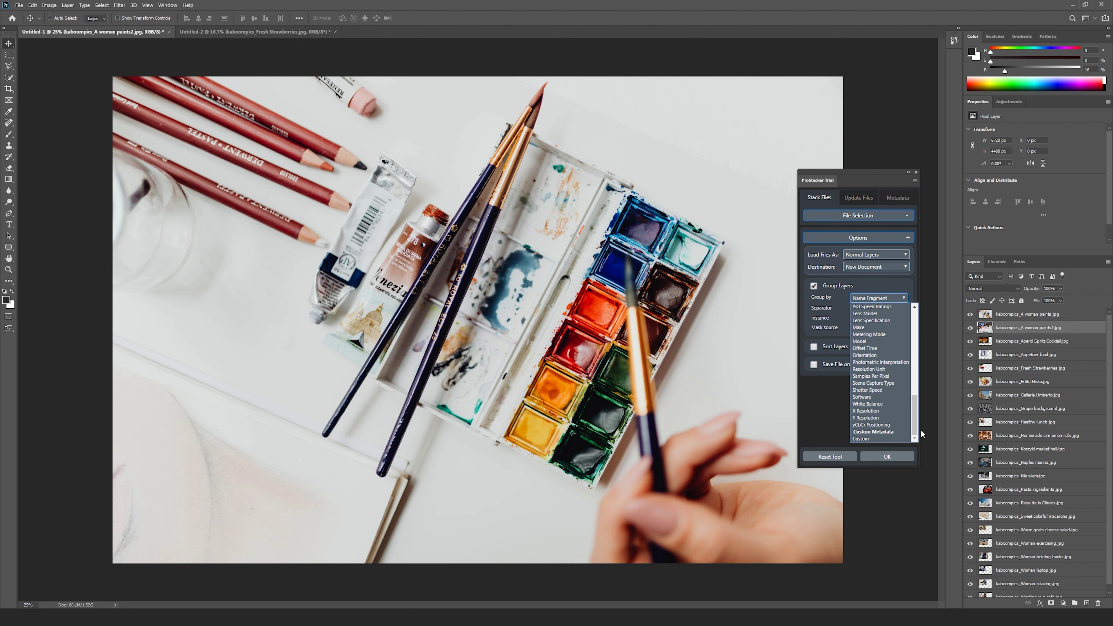
left_click(867, 439)
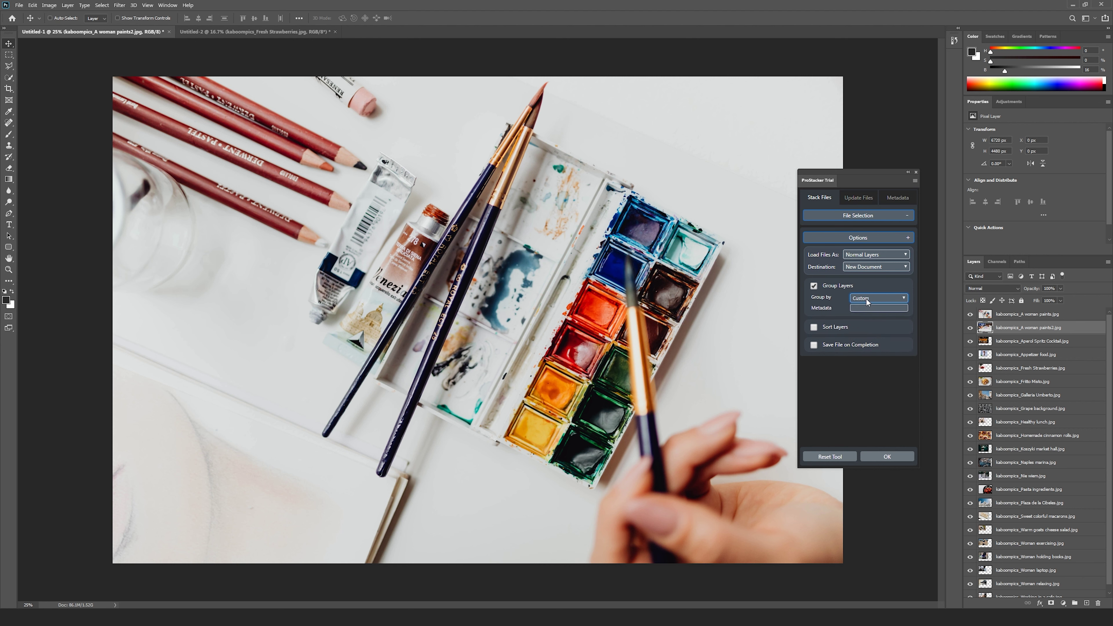
left_click(874, 309)
Group all layers of the current document by the Model metadata.
left_click(903, 298)
scroll(882, 369, "down", 5)
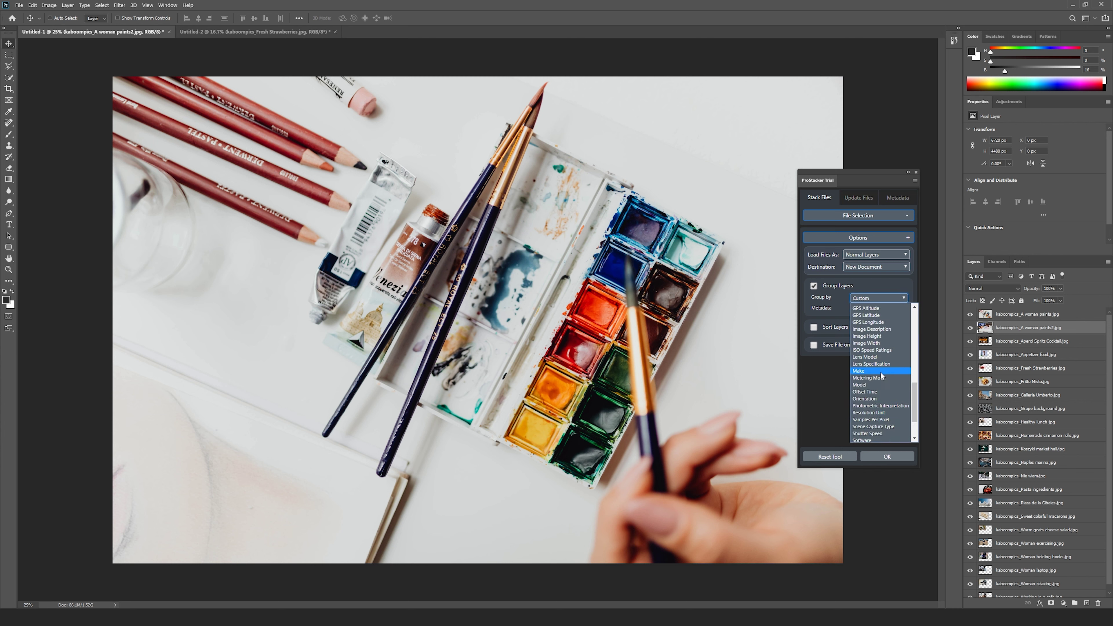
left_click(870, 385)
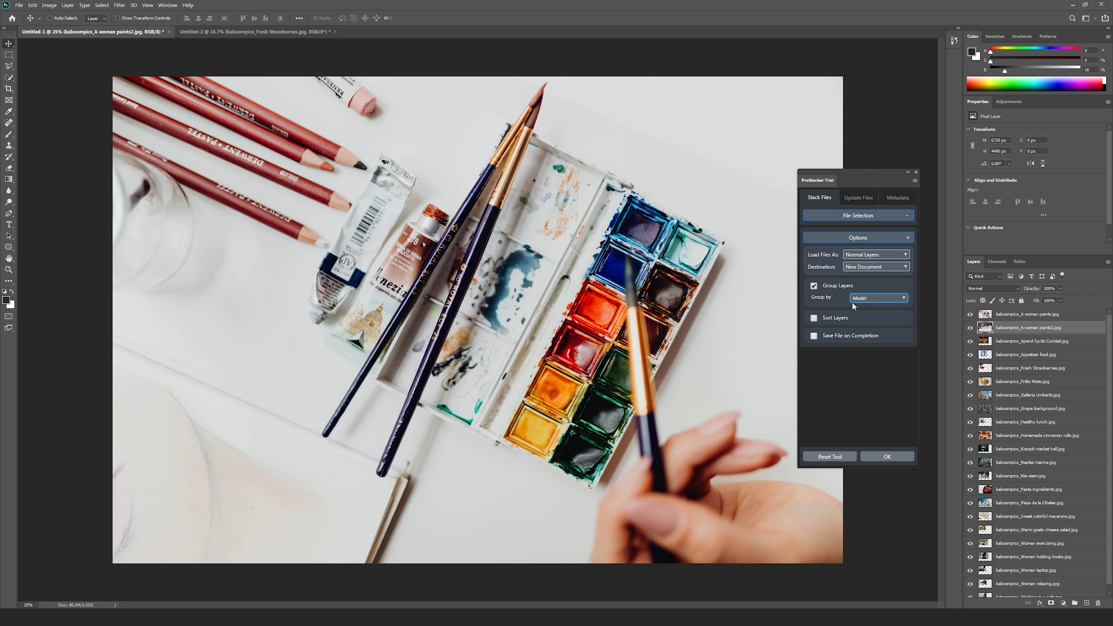
left_click(885, 455)
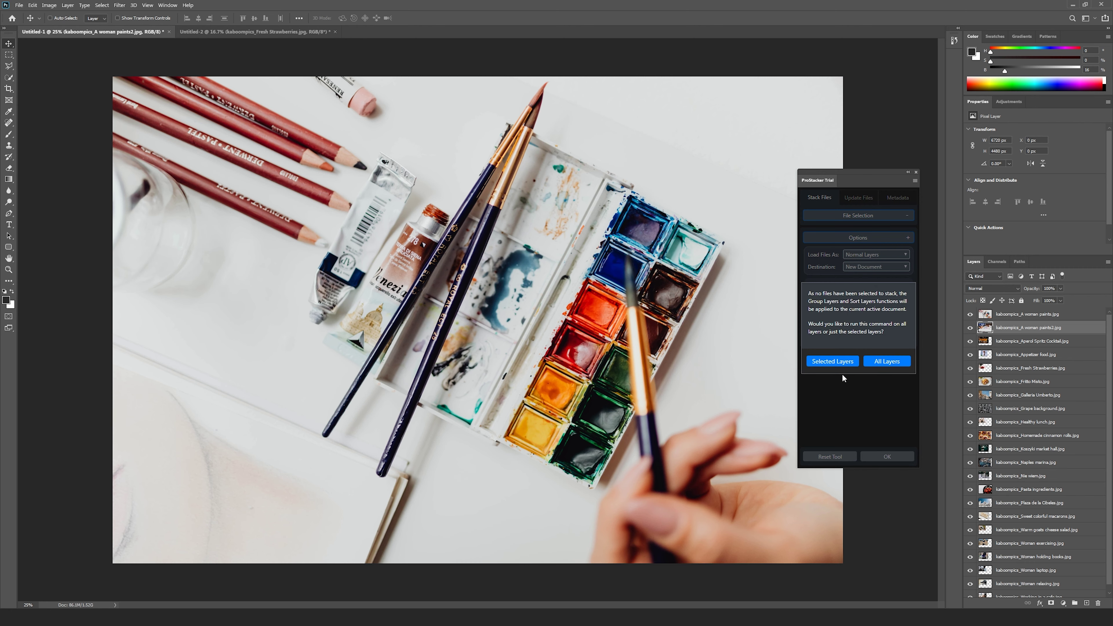
left_click(895, 363)
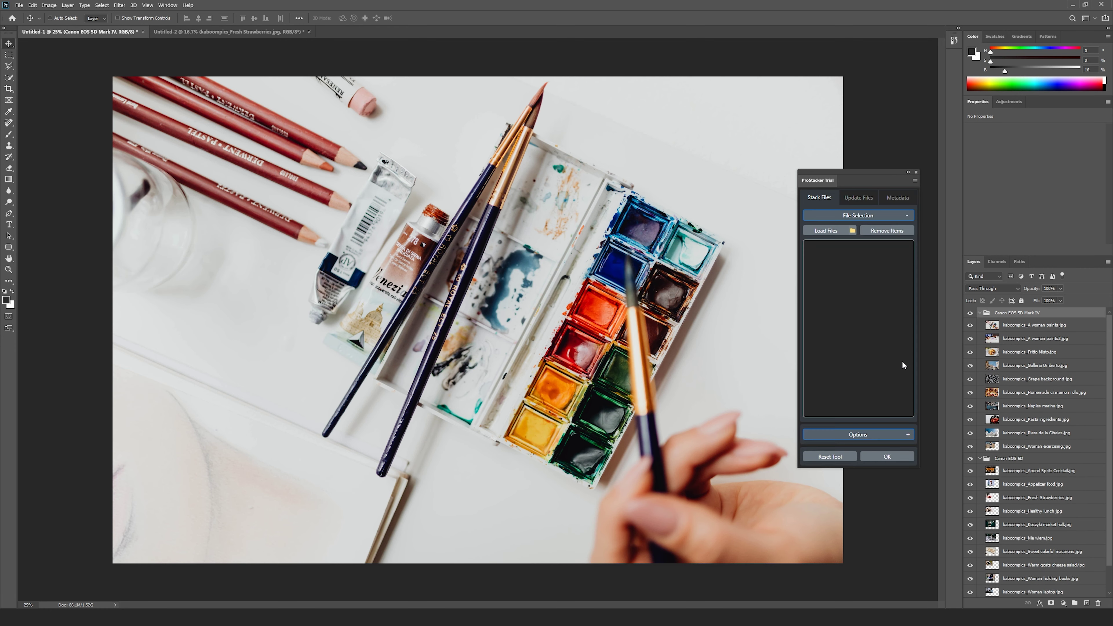
Inspect which layers are in the Canon EOS 5D Mark IV and Canon EOS 6D groups.
left_click(1024, 326)
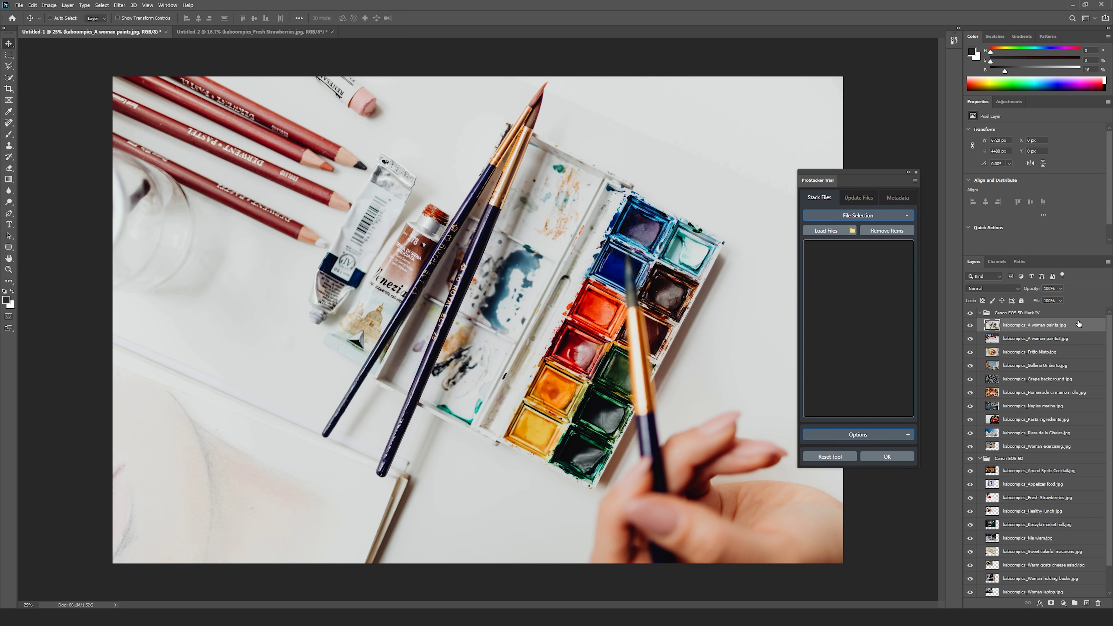
left_click_drag(1109, 335, 1111, 374)
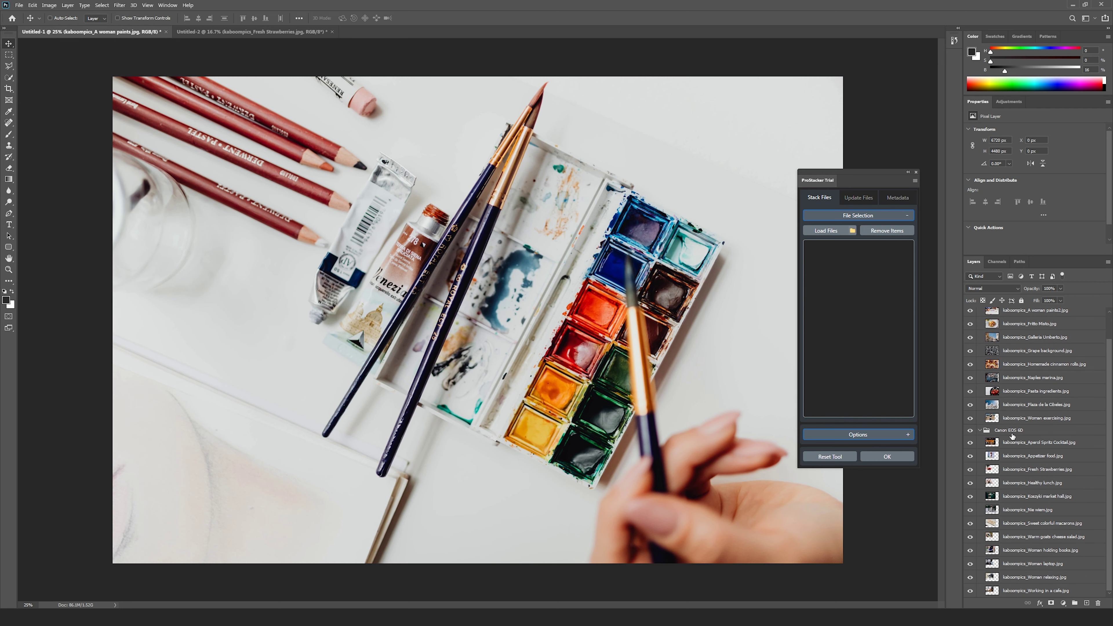
left_click(1022, 434)
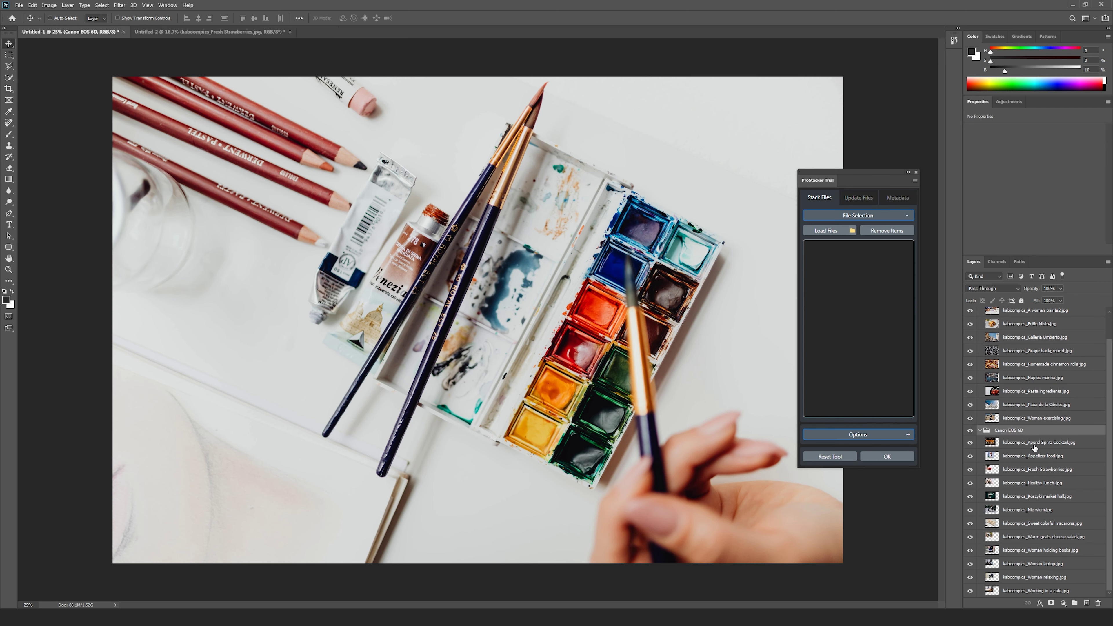
left_click(1034, 456)
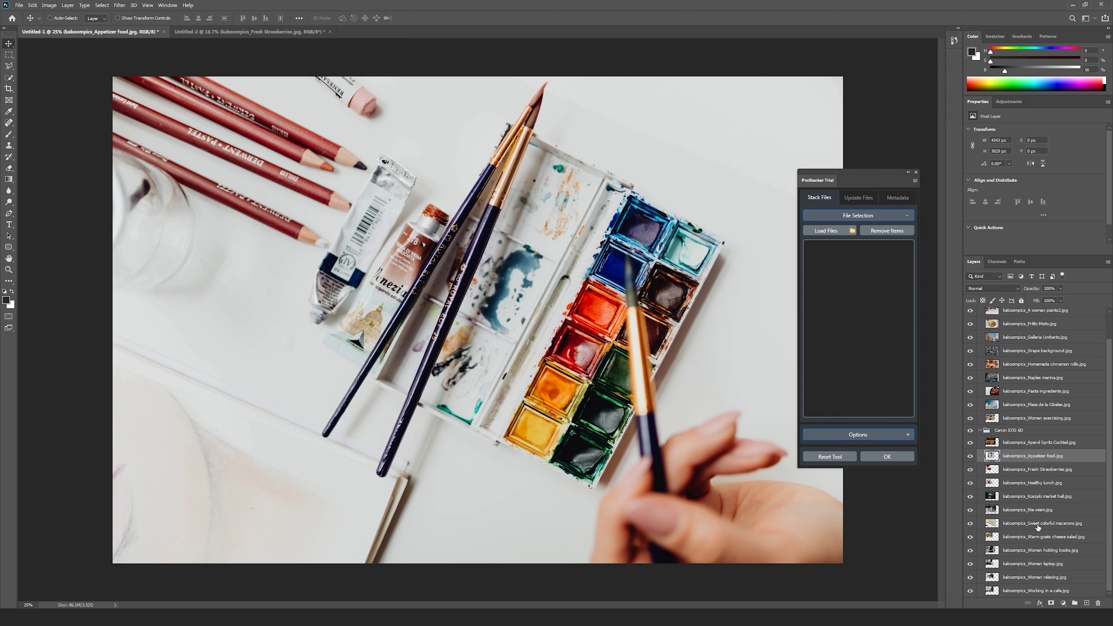
left_click_drag(1110, 507, 1110, 472)
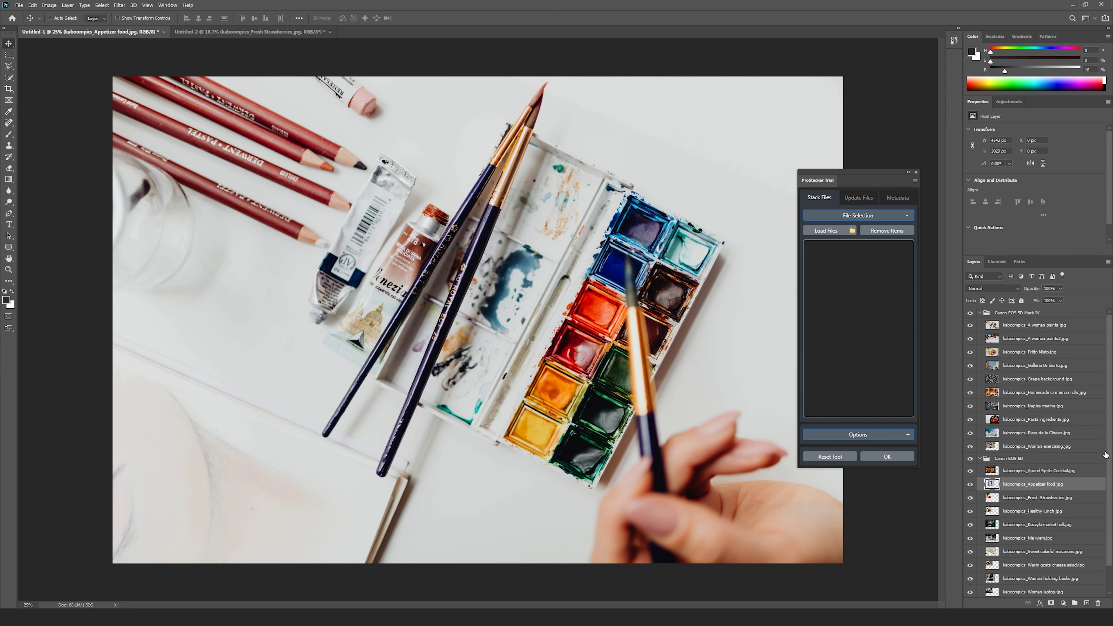
Enable Group Layers again and group all layers by Focal Length inside the camera model groups.
left_click(899, 438)
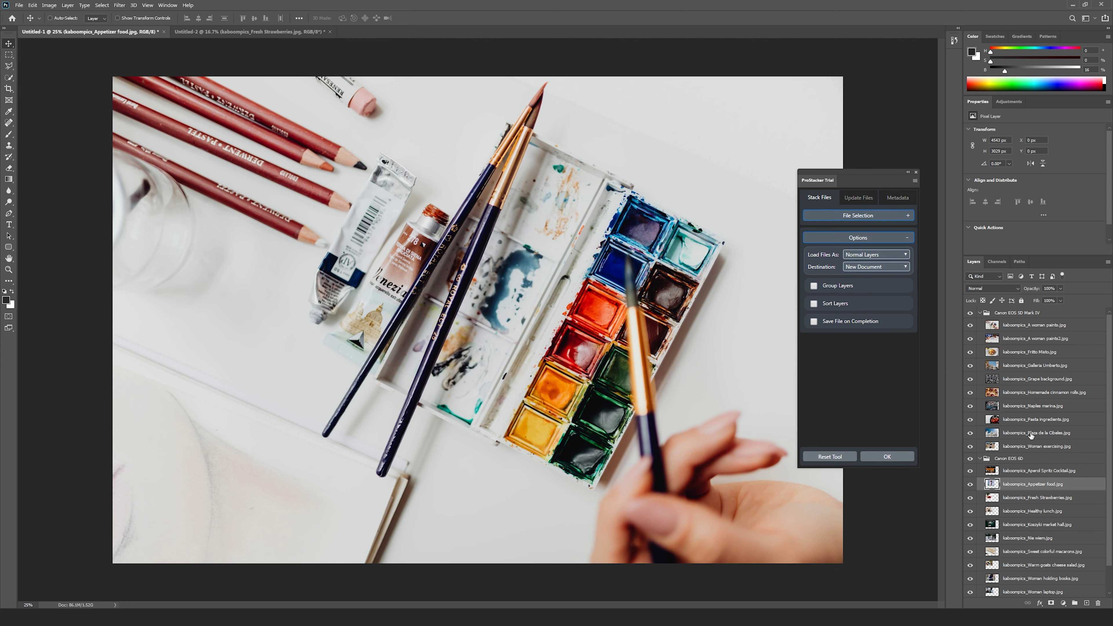
left_click(814, 286)
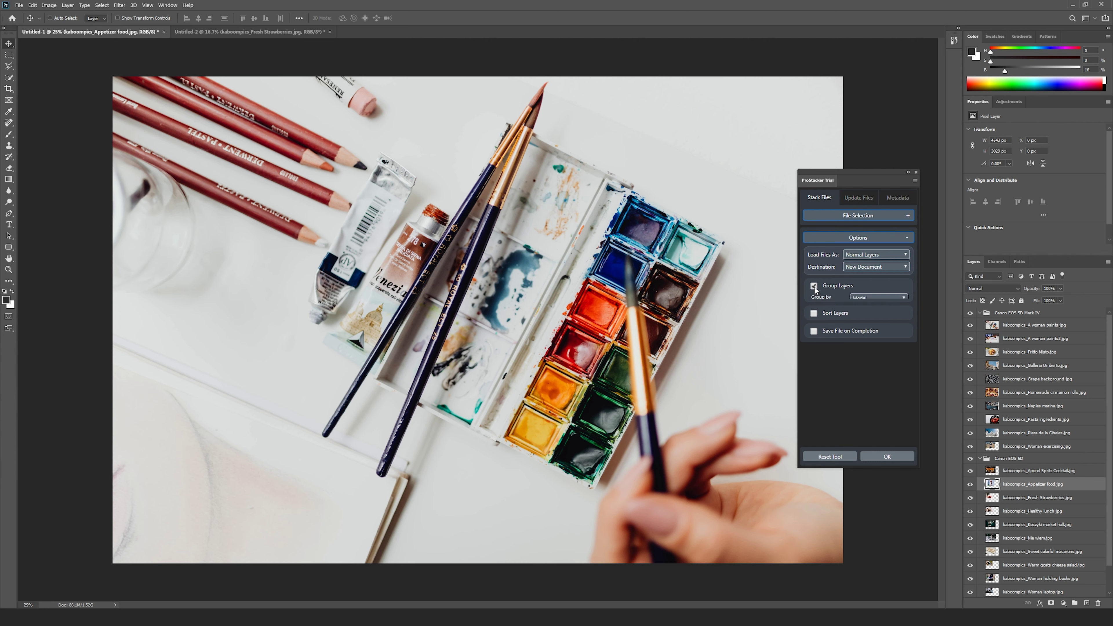
left_click(885, 298)
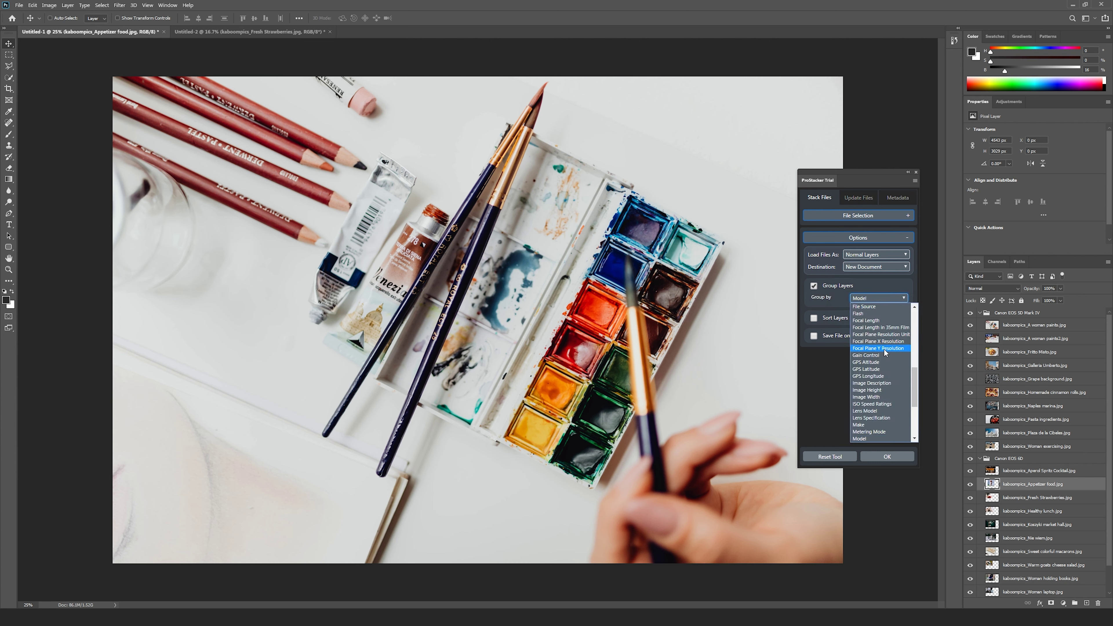
left_click(873, 321)
left_click(896, 456)
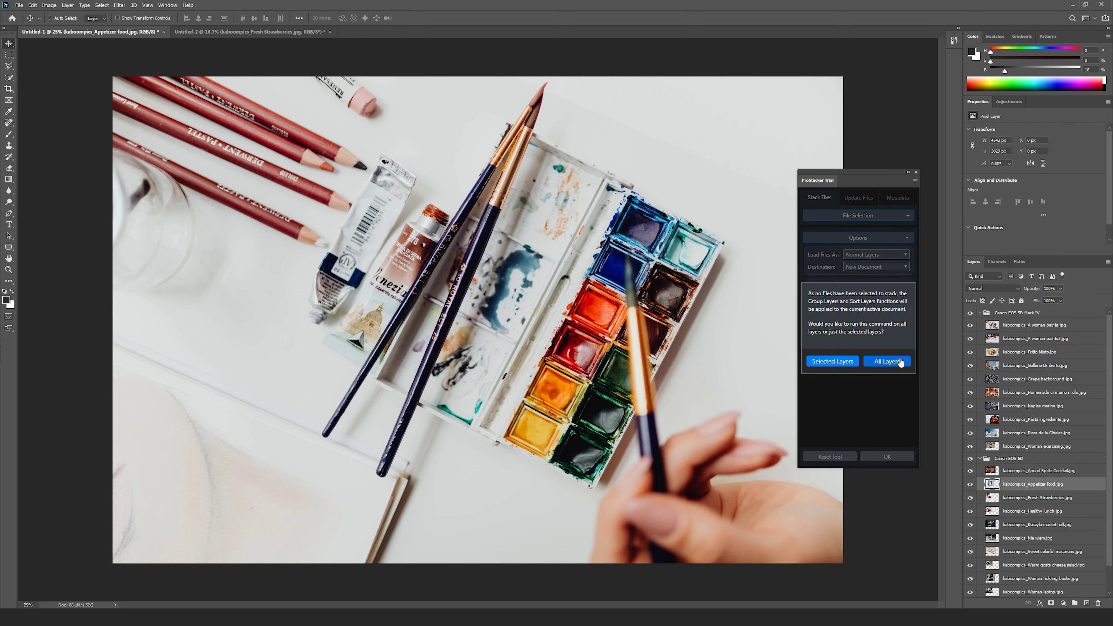
left_click(896, 361)
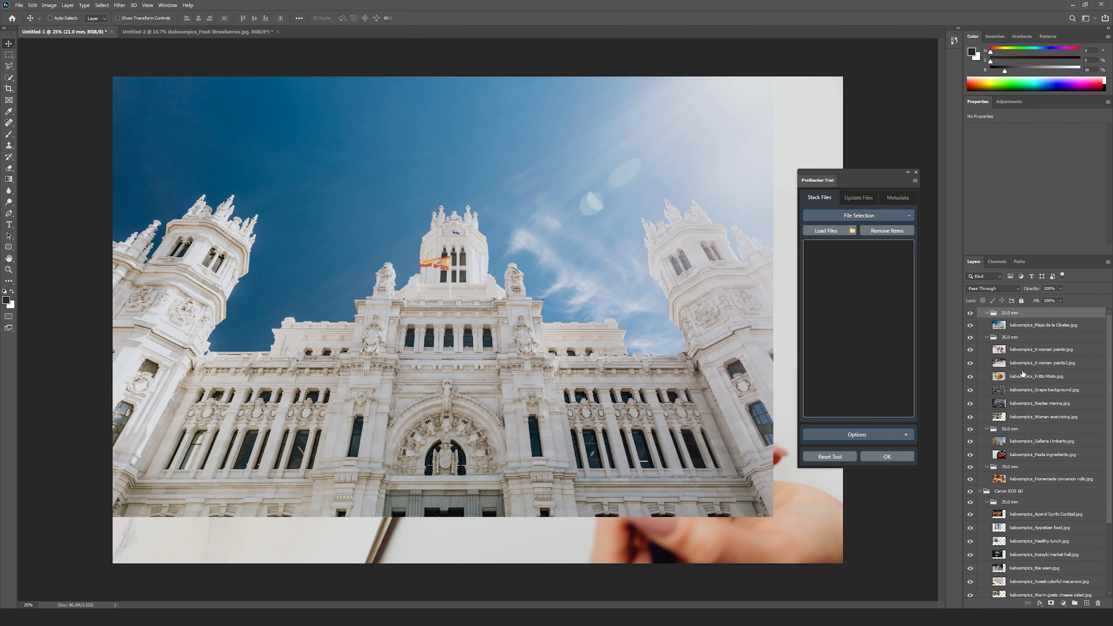
Collapse the focal length groups inside both camera model groups.
left_click(988, 325, "ctrl")
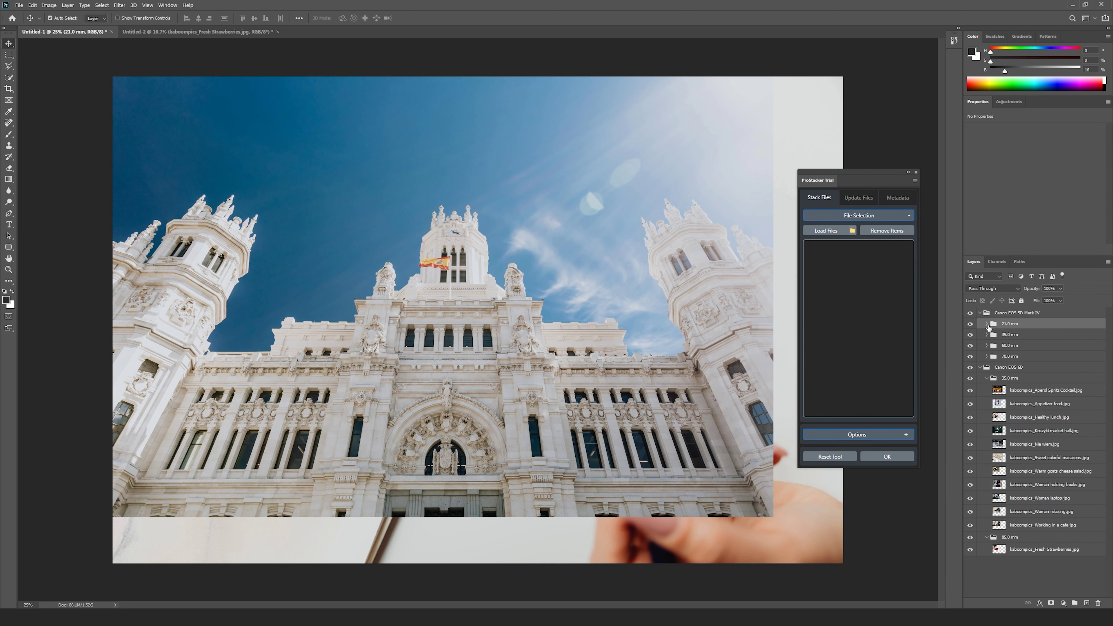
left_click(988, 379)
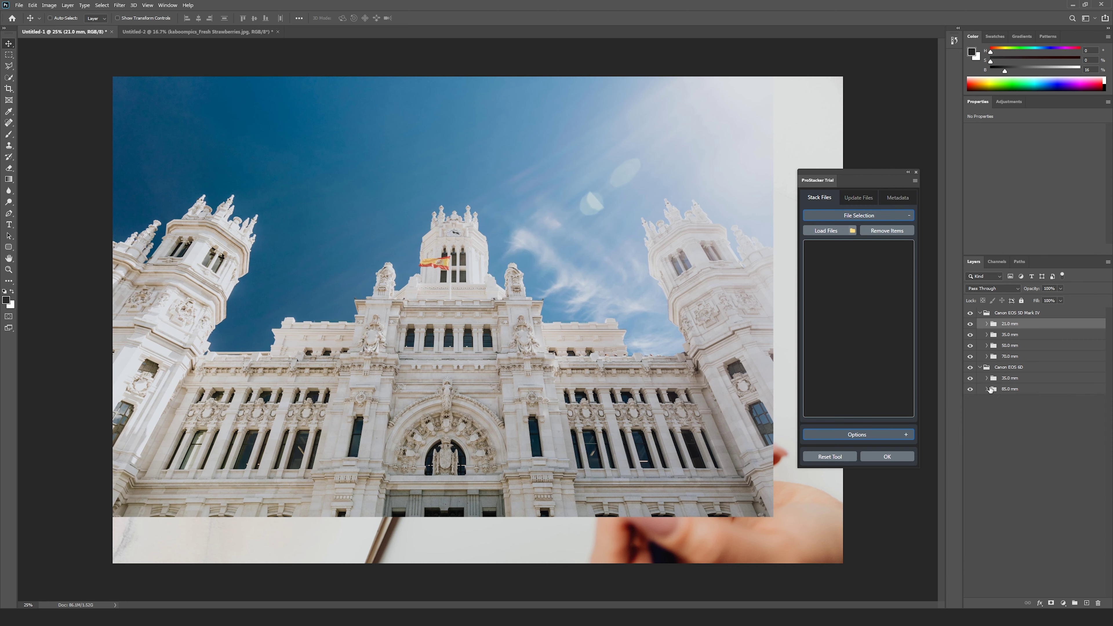
Inspect the Canon EOS 5D Mark IV focal length groups one by one, hiding the first three groups to reveal the images beneath.
left_click(987, 325)
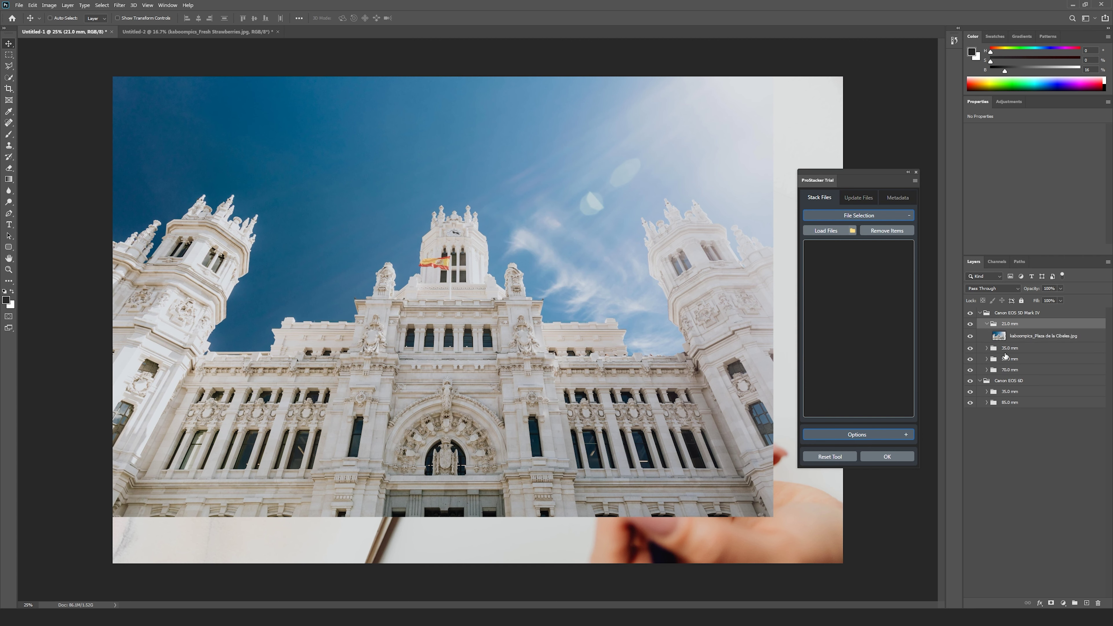
left_click(1004, 334)
left_click(970, 324)
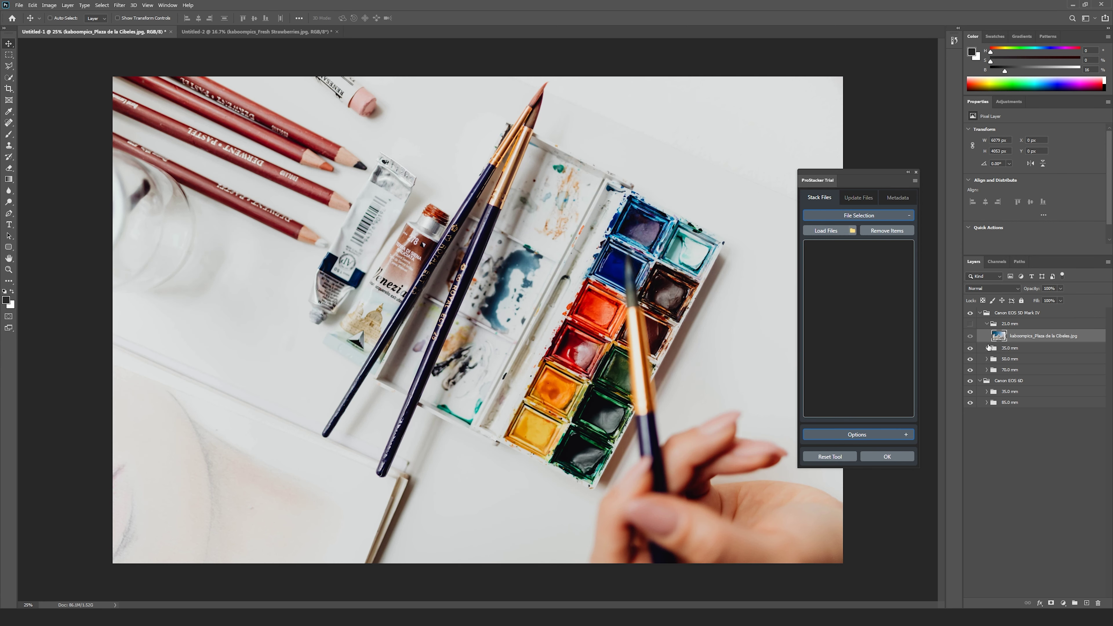
left_click(987, 349)
left_click(988, 349)
left_click(970, 349)
left_click(987, 360)
left_click(987, 359)
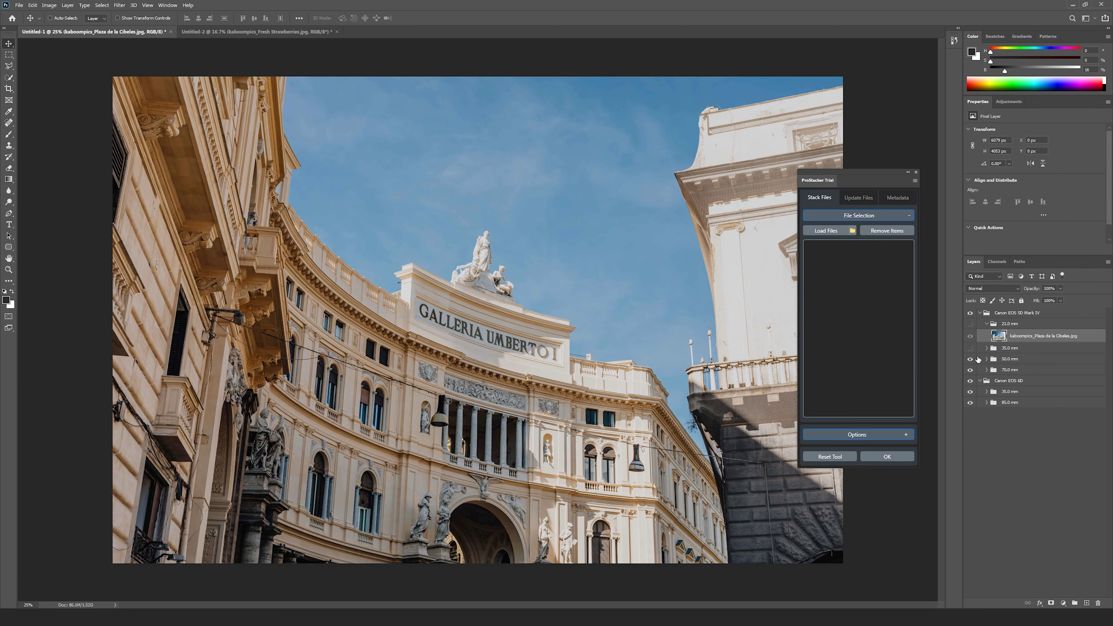
left_click(970, 359)
left_click(987, 371)
left_click(986, 370)
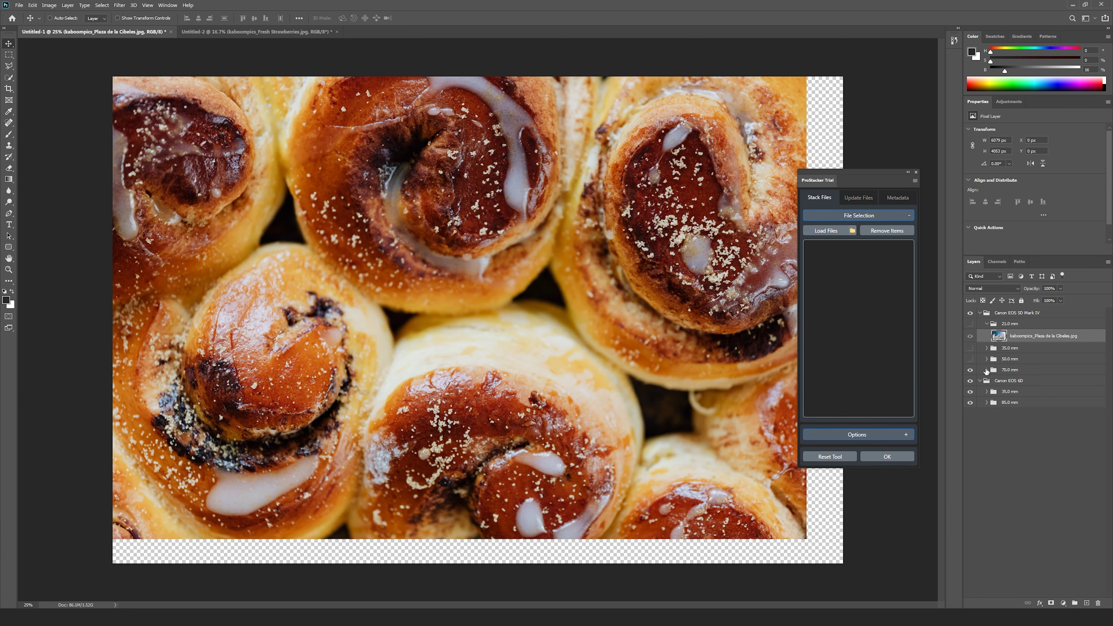
Show the three hidden focal length groups again and collapse the 21.0 mm group.
left_click(971, 360)
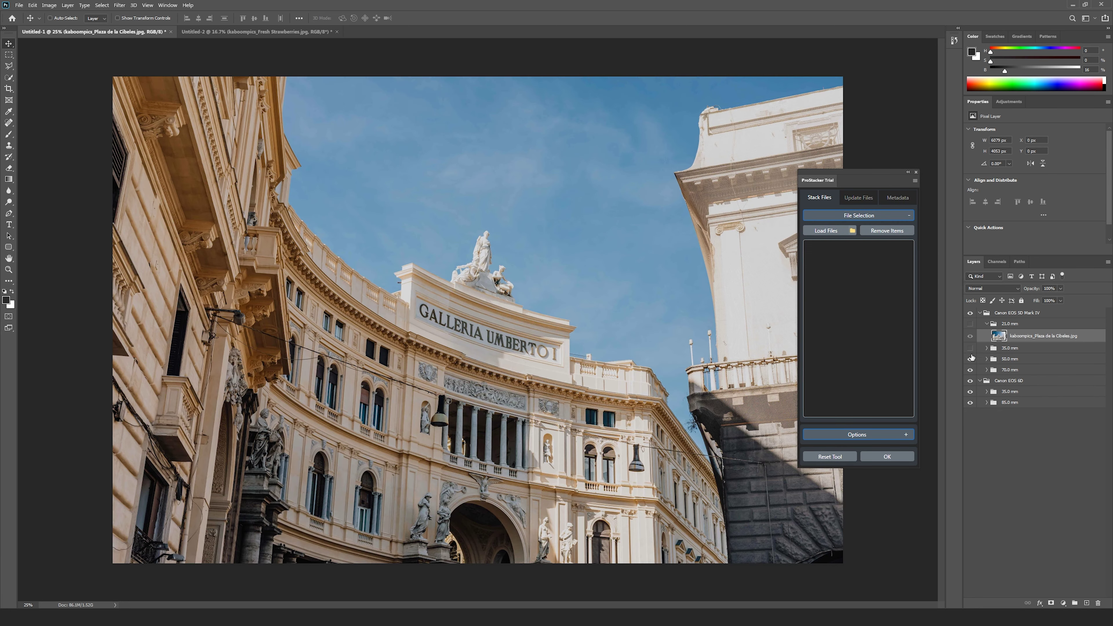
left_click(970, 349)
left_click(971, 324)
left_click(987, 324)
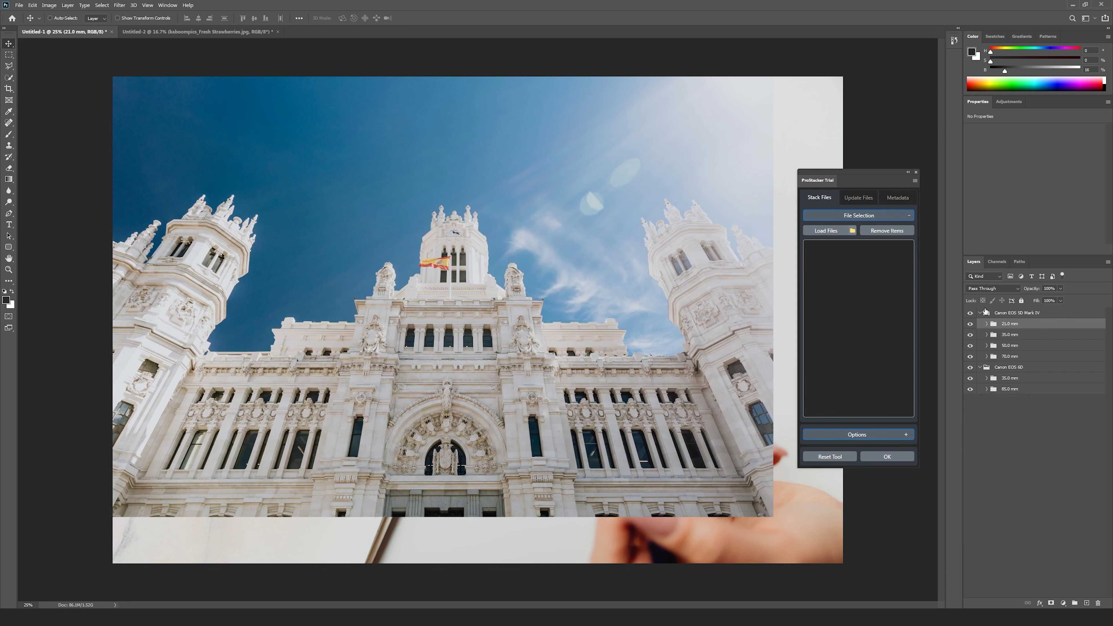
Enable Group Layers again and group all layers by Aperture Value inside the focal length groups.
left_click(887, 434)
left_click(813, 285)
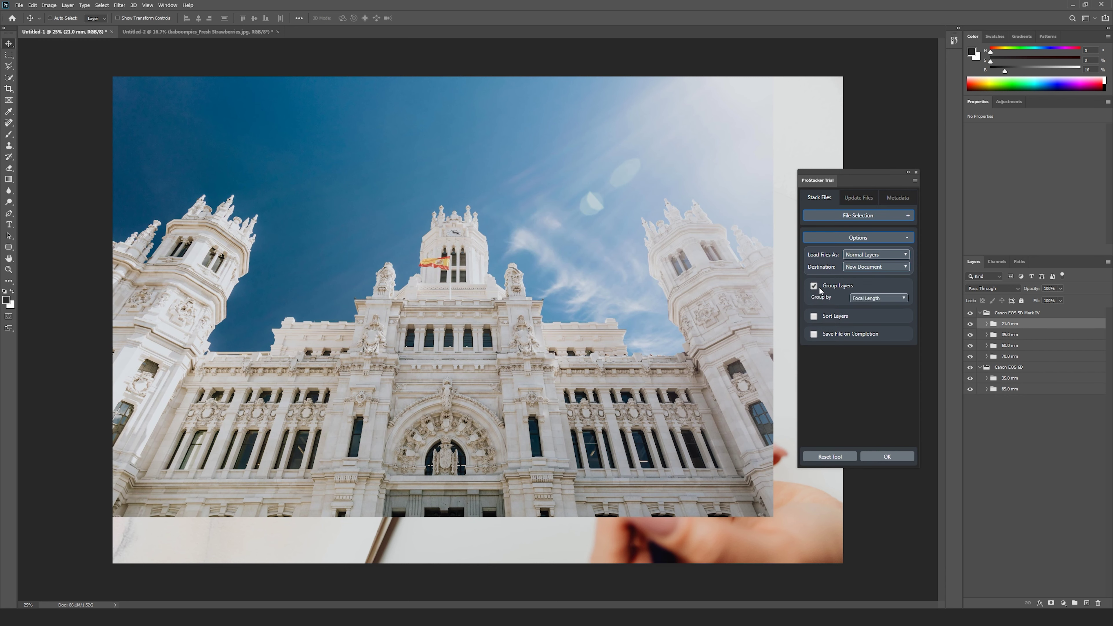
left_click(869, 299)
scroll(878, 373, "up", 4)
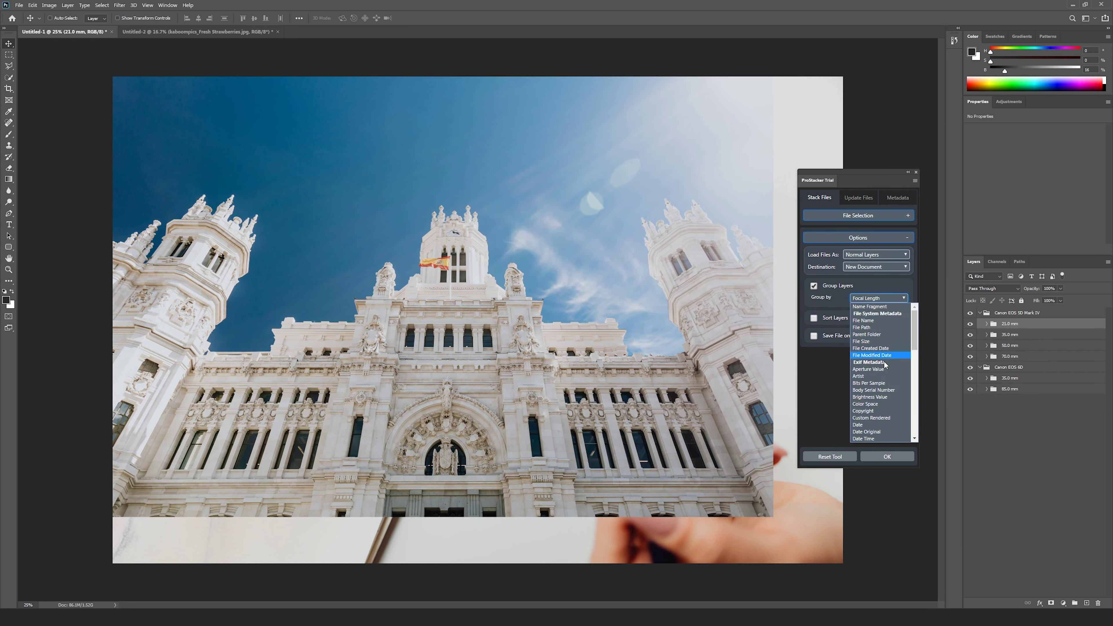
left_click(872, 370)
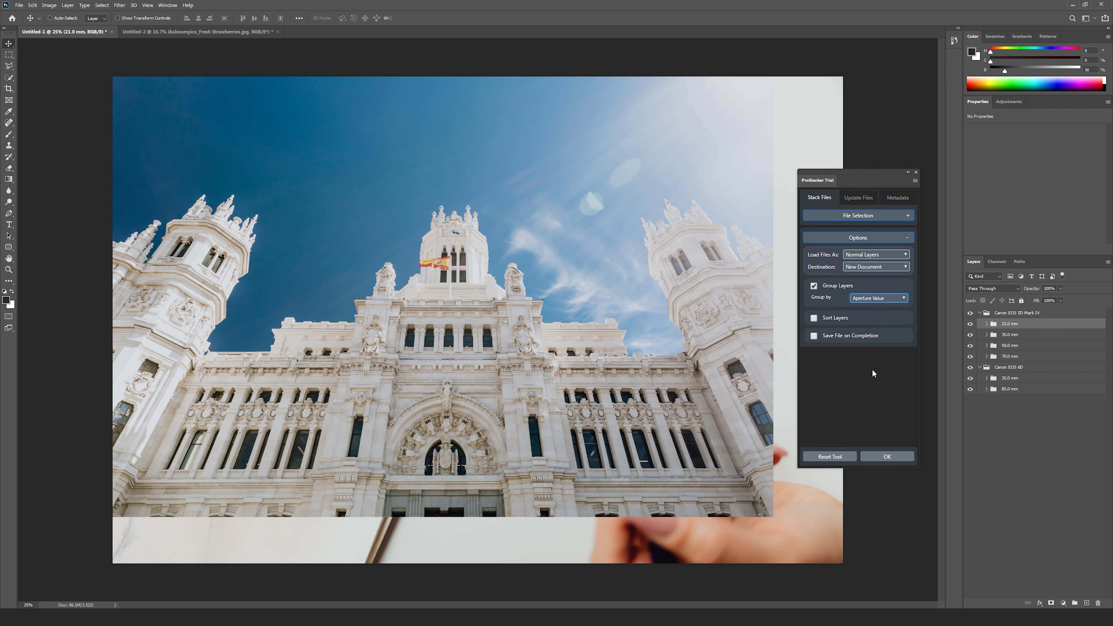
left_click(887, 457)
left_click(890, 362)
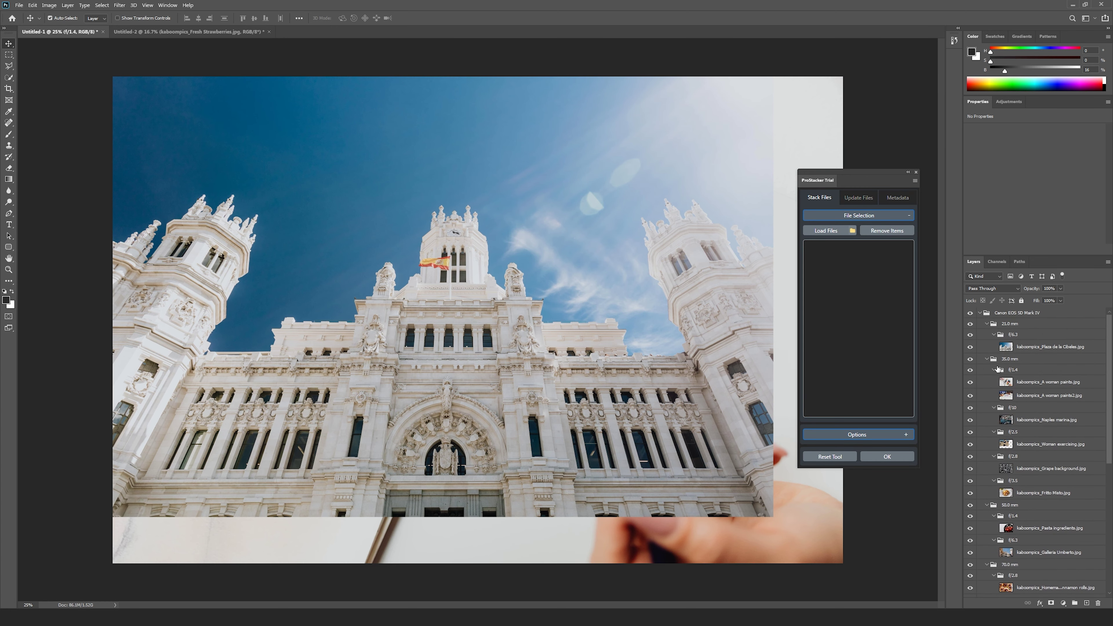
Collapse the aperture groups inside the 35.0 mm and 50.0 mm groups, and inside the Canon EOS 6D 35.0 mm group.
left_click(995, 371, "ctrl")
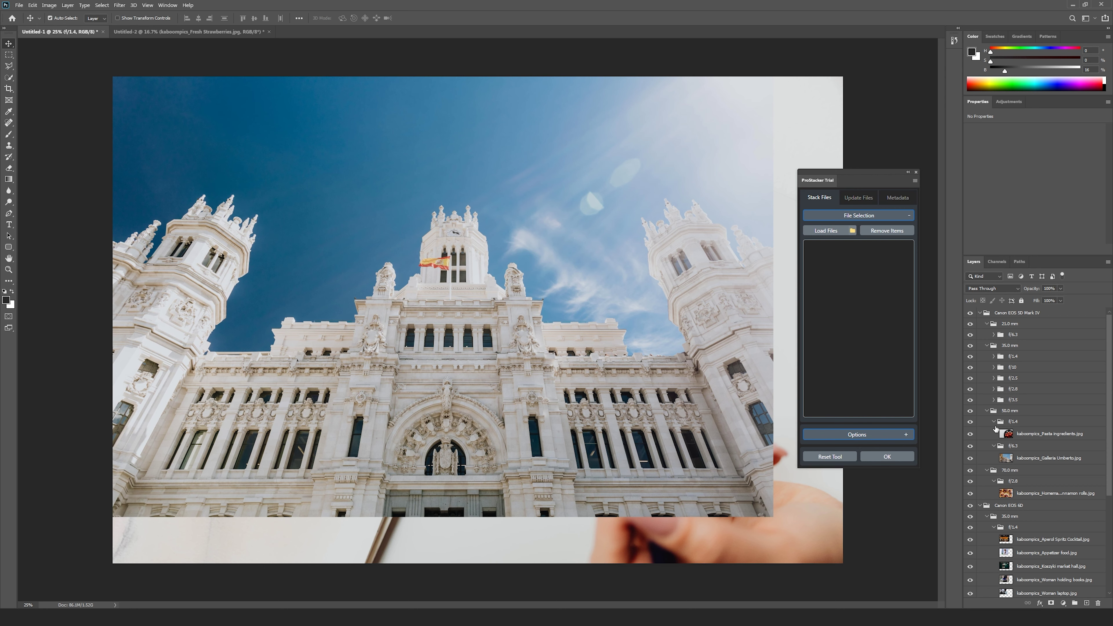
left_click(993, 422)
left_click(993, 433)
left_click(994, 500)
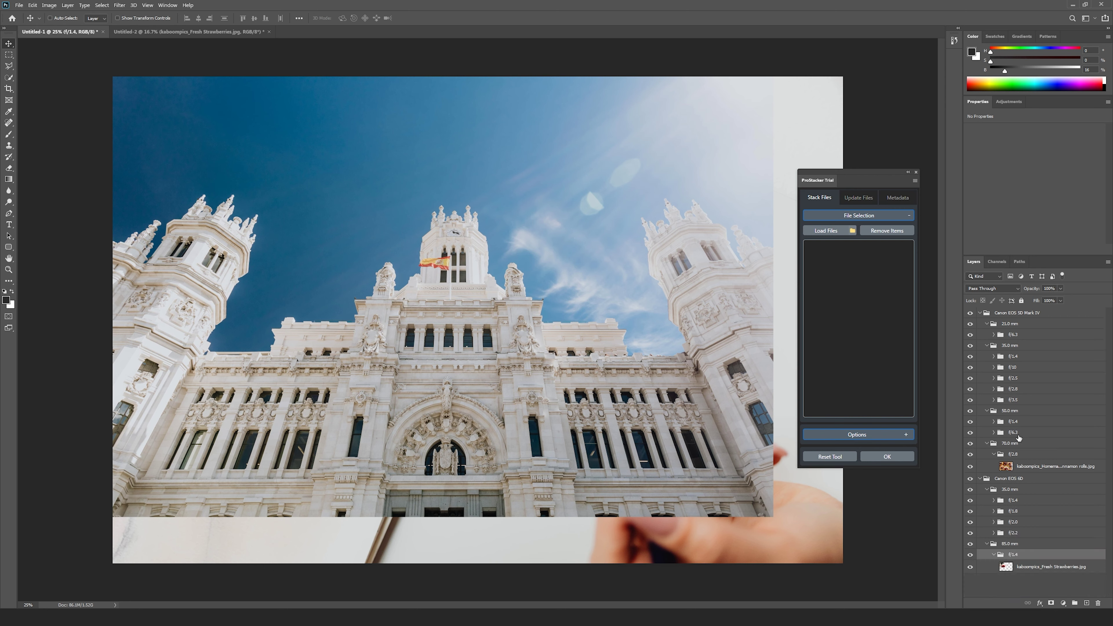
Select the Canon EOS 5D Mark IV 35.0 mm group and examine which images sit in its f/2.8 group and the 50.0 mm aperture groups.
left_click(1015, 346)
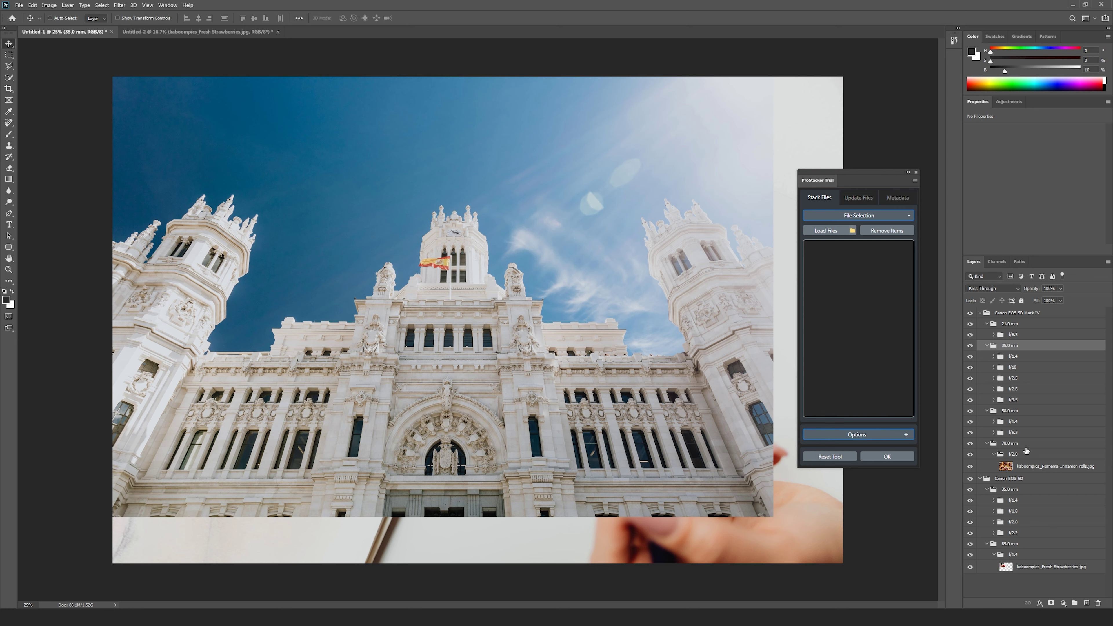
left_click(994, 422)
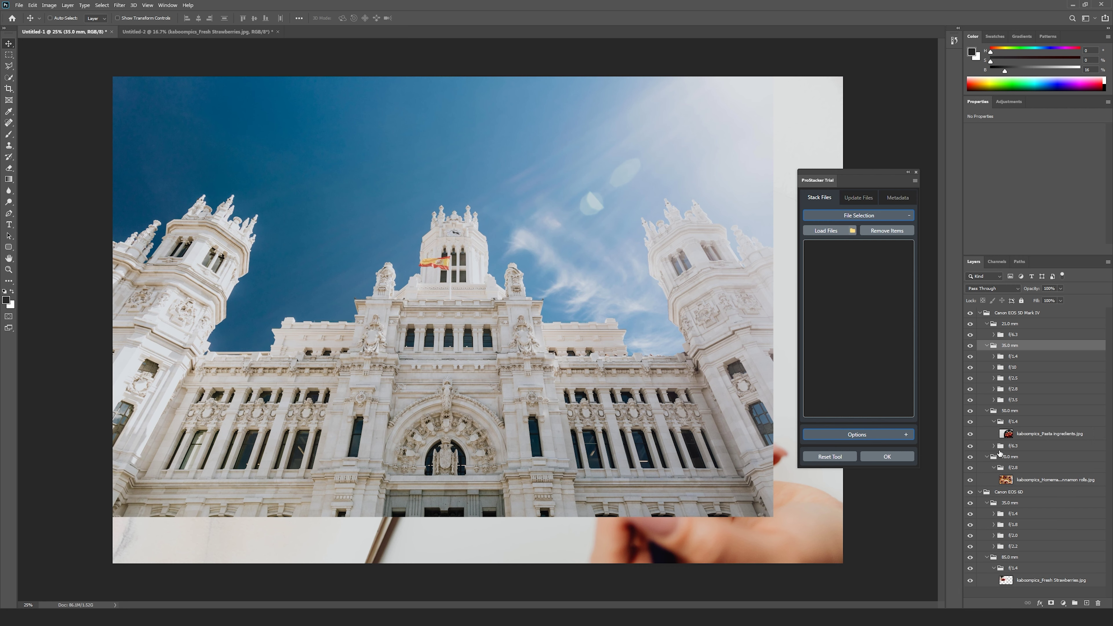
left_click(994, 446)
left_click(1015, 459)
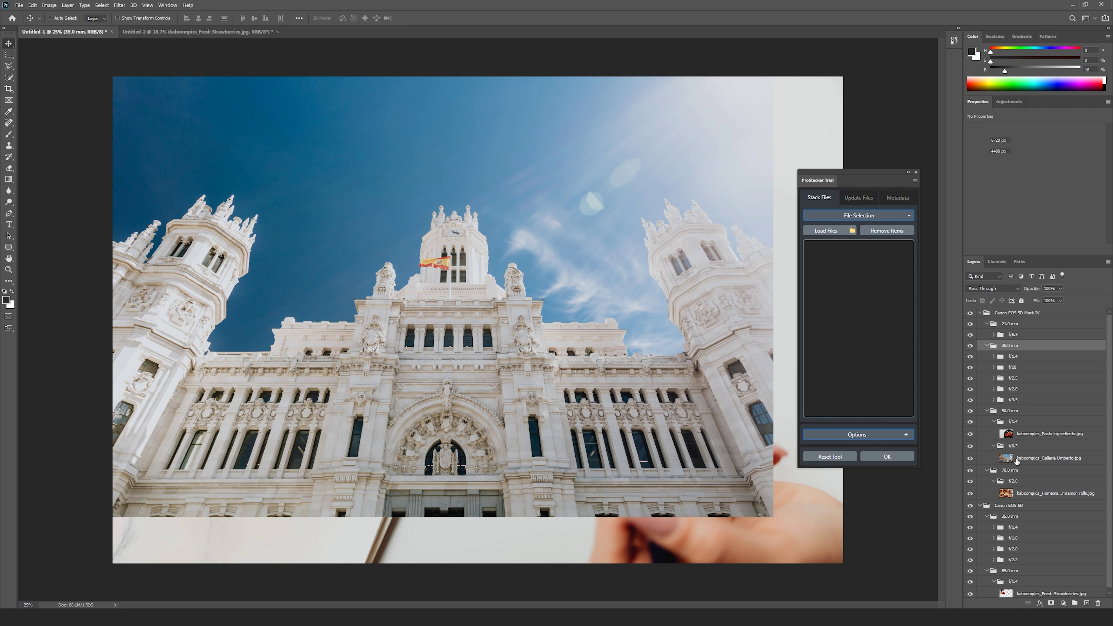
left_click(994, 389)
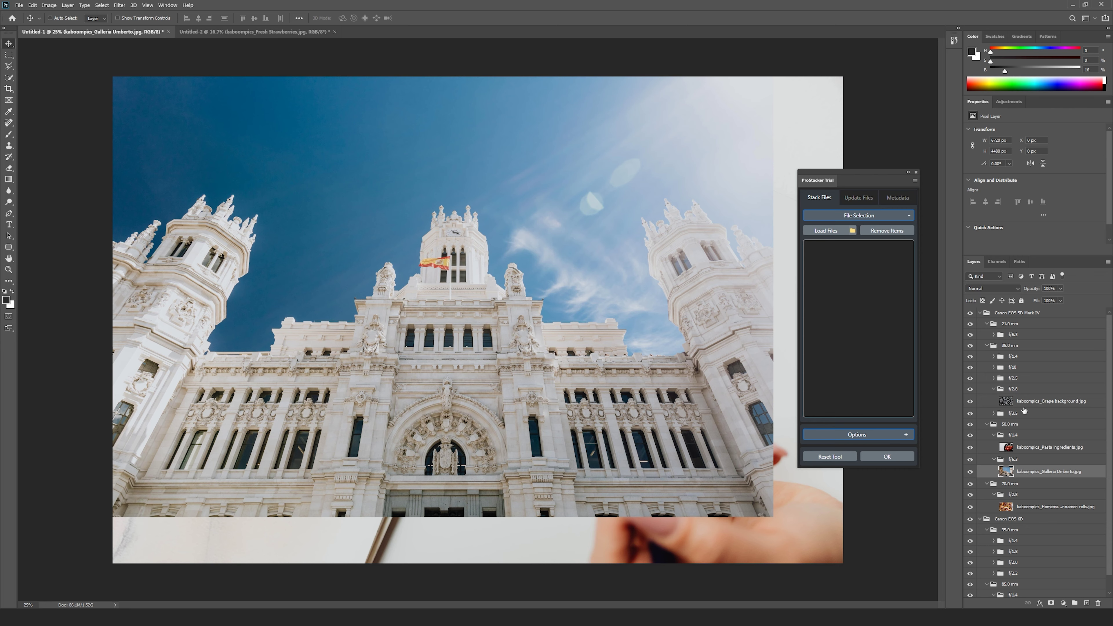
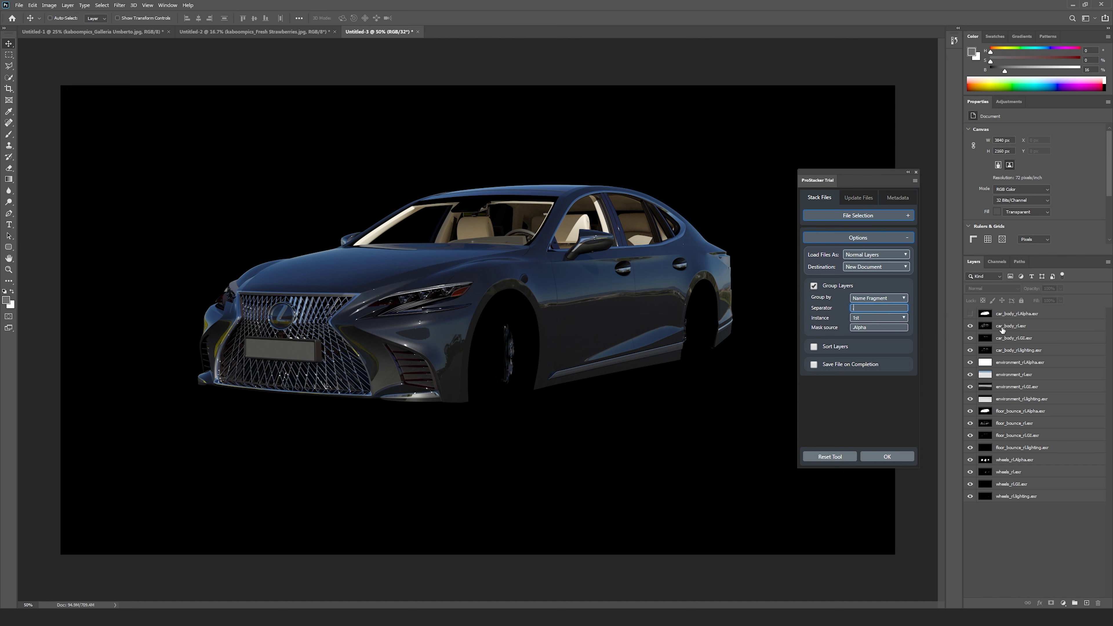
Examine the naming of the car_body_rl.GI.exr and car_body_rl.lighting.exr layers in the car render document.
left_click(1045, 341)
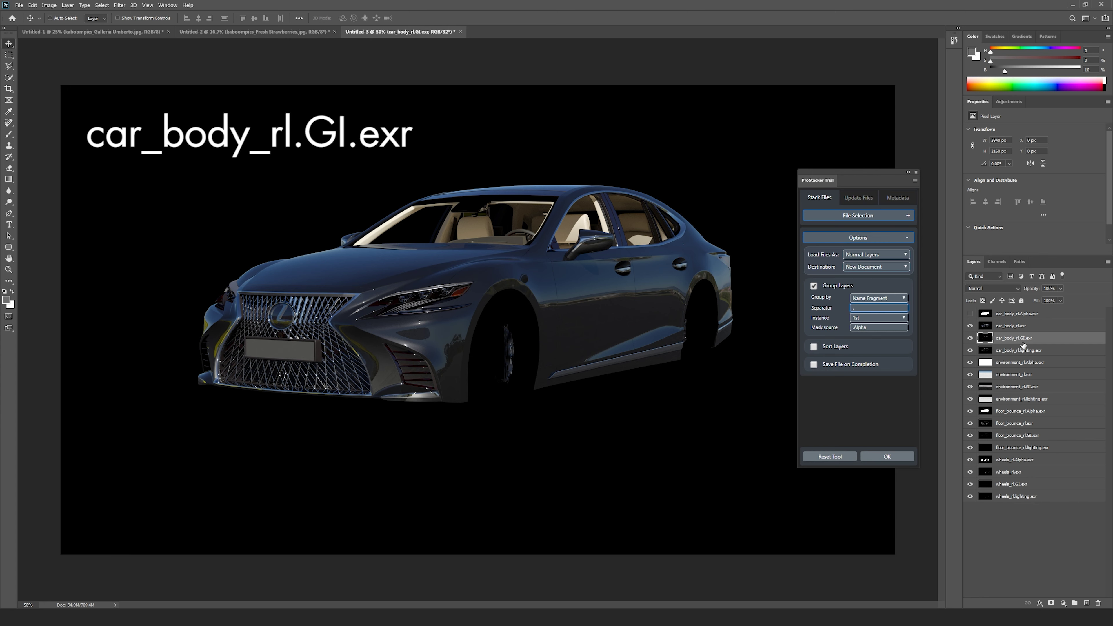
left_click(1036, 351)
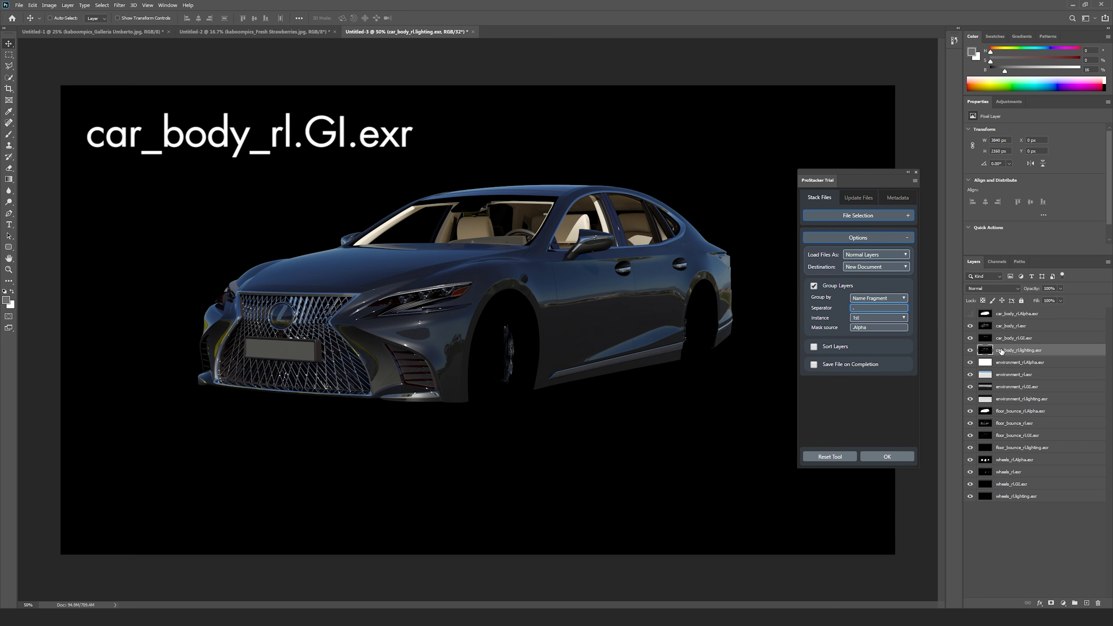
left_click(1005, 341)
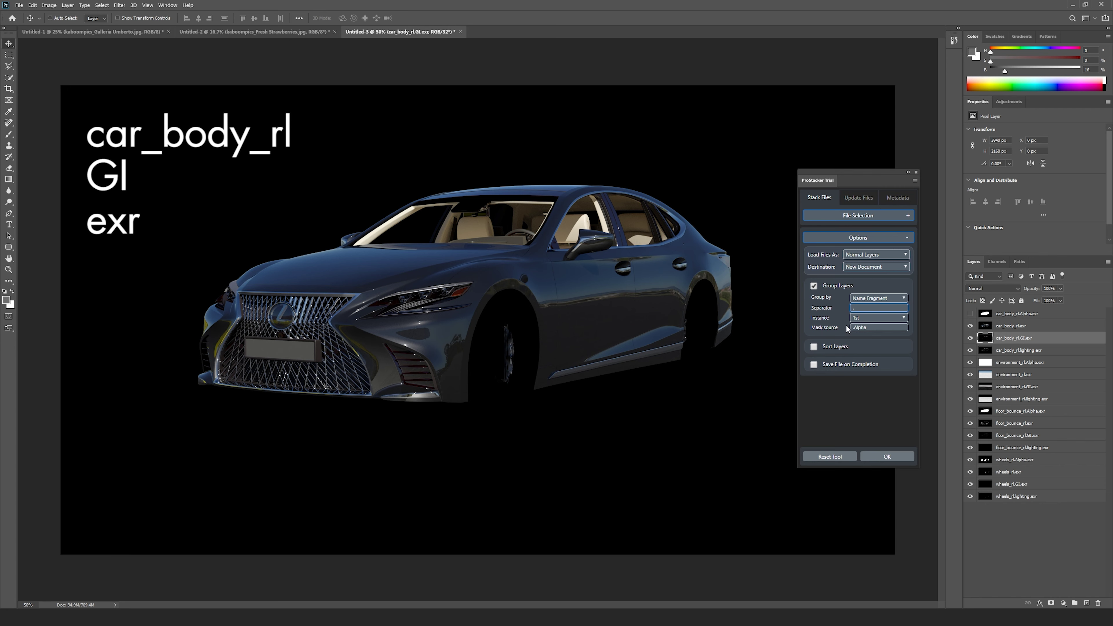
Clear the mask source, keep the Instance at 1st, and group all layers by Name Fragment using the "." separator.
left_click(860, 319)
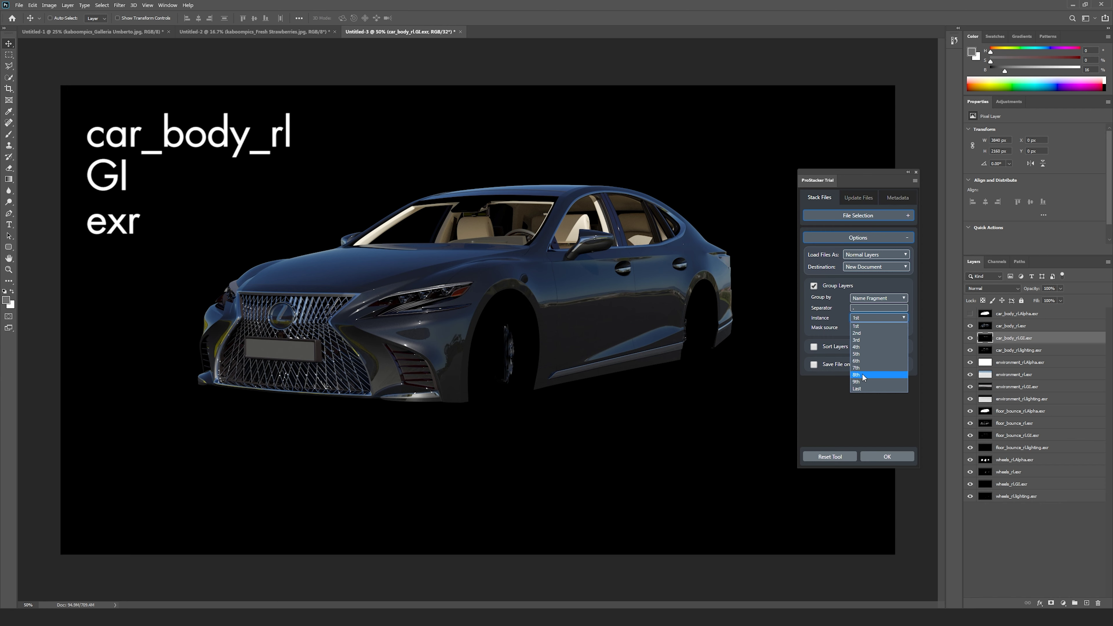
left_click(860, 329)
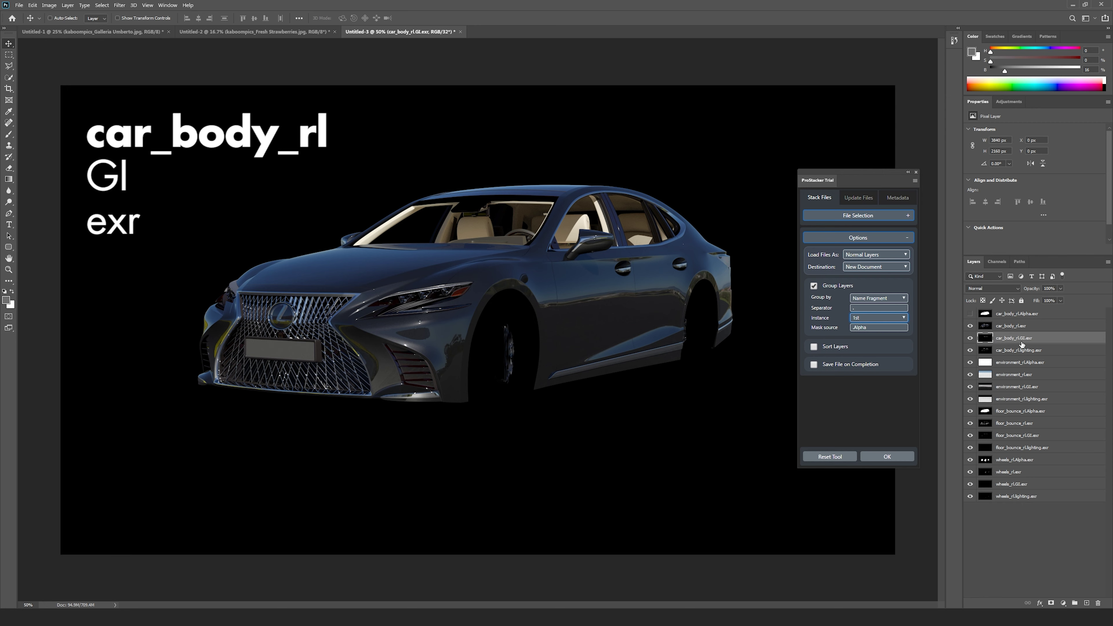
left_click_drag(880, 330, 824, 330)
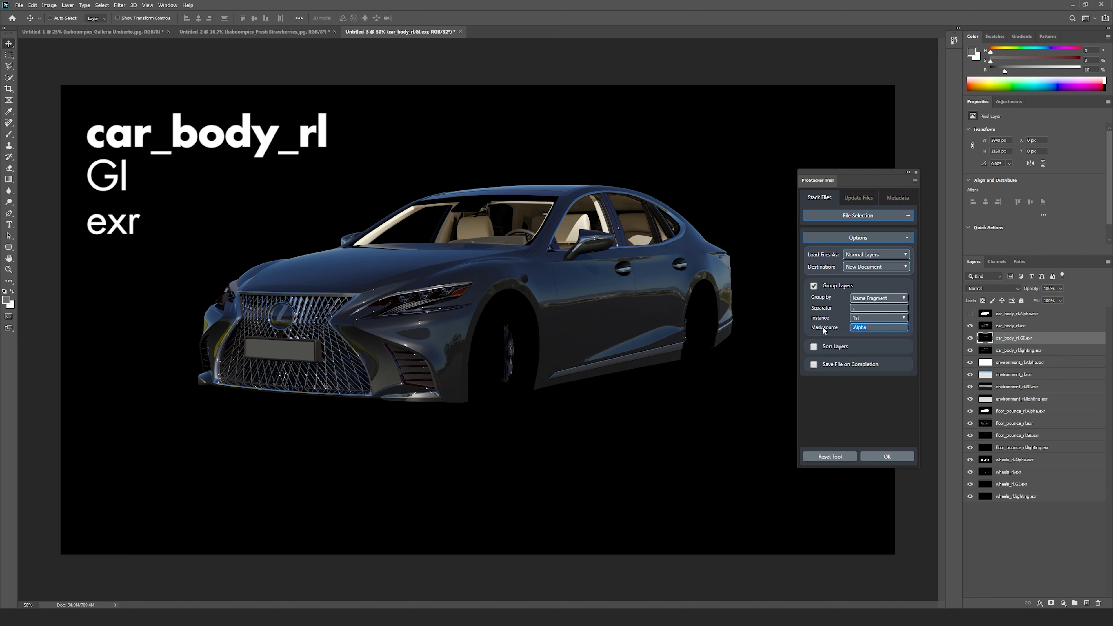
key("BackSpace")
left_click(901, 457)
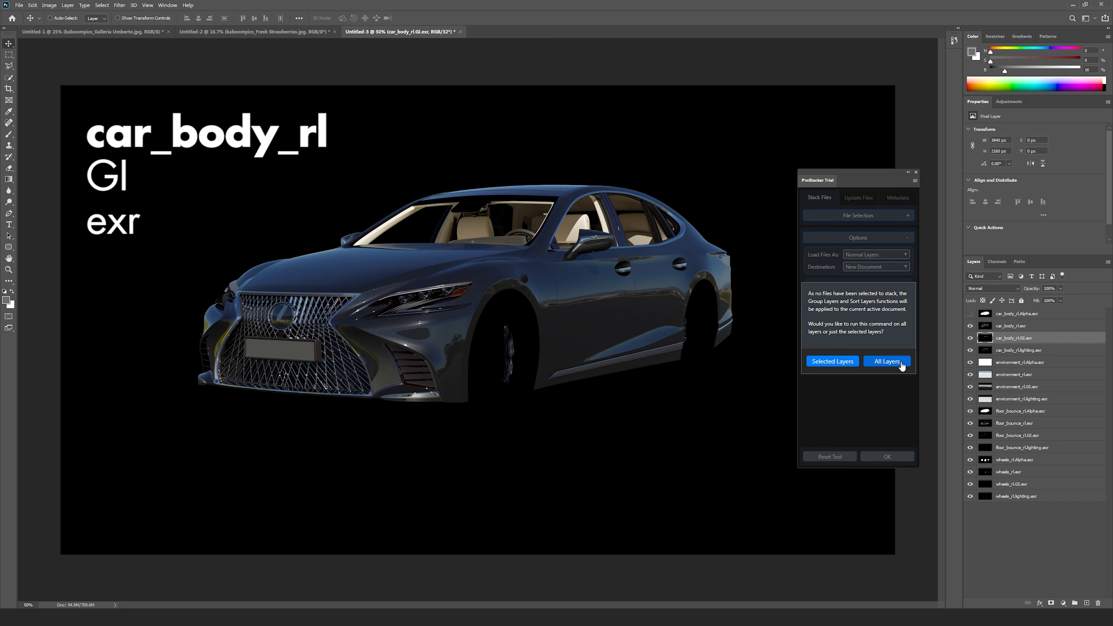
left_click(900, 363)
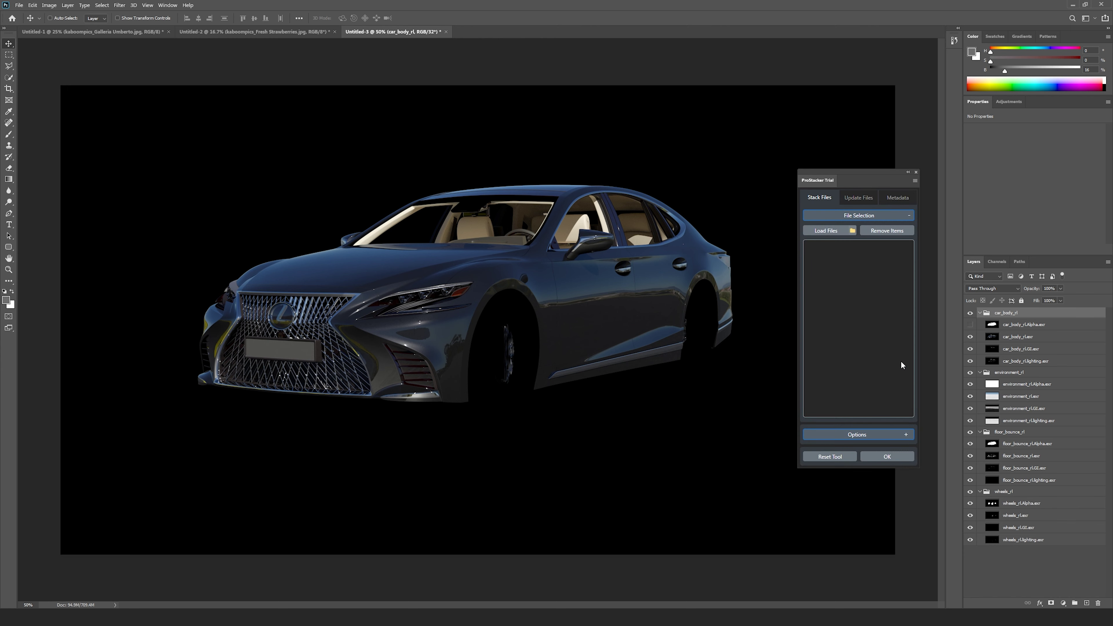
Enable Group Layers again with Name Fragment grouping and open its Separator for editing.
left_click(852, 436)
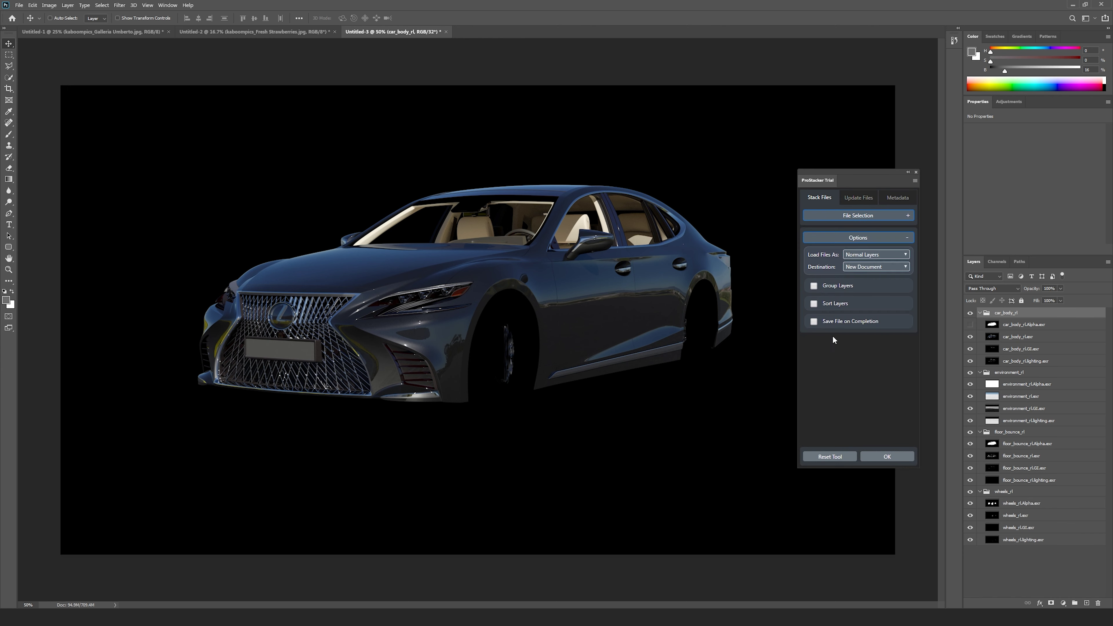
left_click(814, 285)
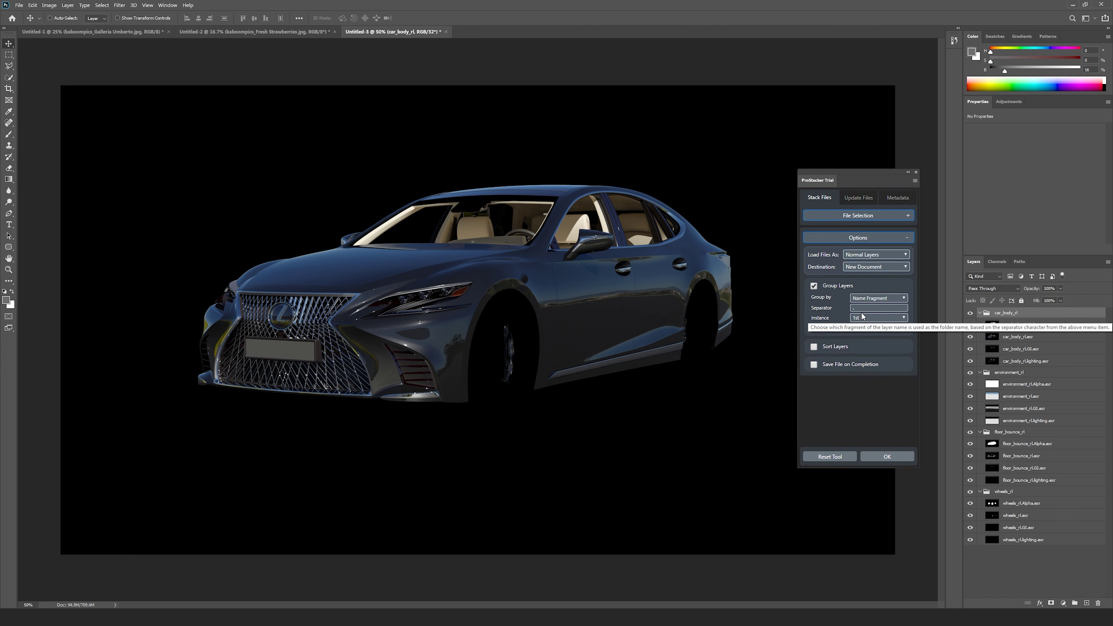
left_click(868, 307)
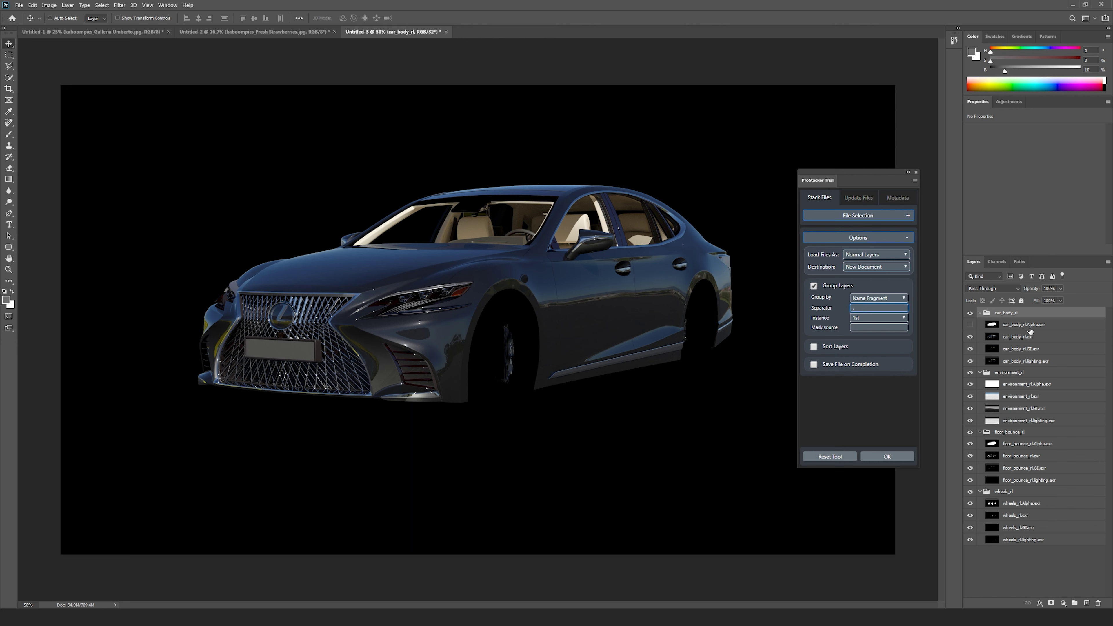
Examine the car_body_rl.Alpha.exr layer and compare the car_body_rl and environment_rl group names with the layers inside them.
left_click(1030, 329)
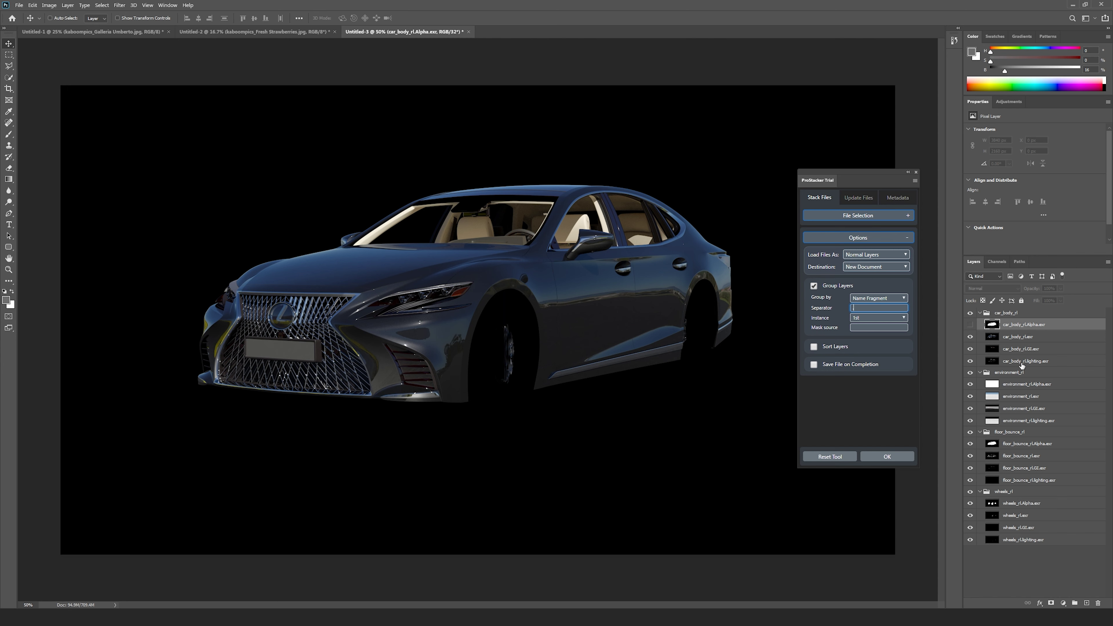
type(".")
left_click(1027, 317)
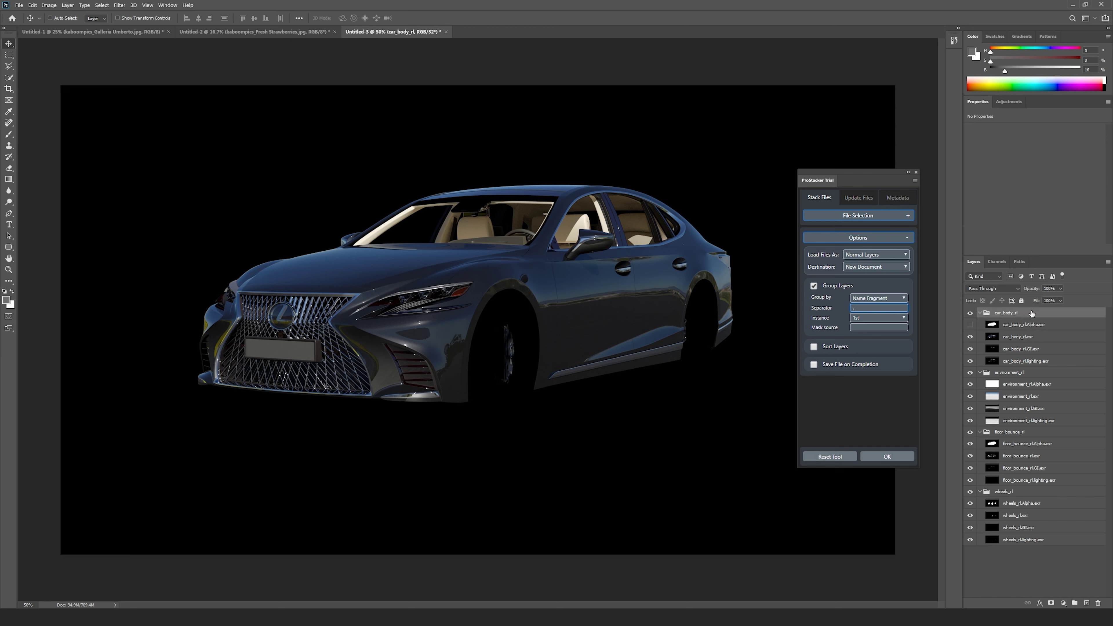
left_click(1026, 372)
type(".")
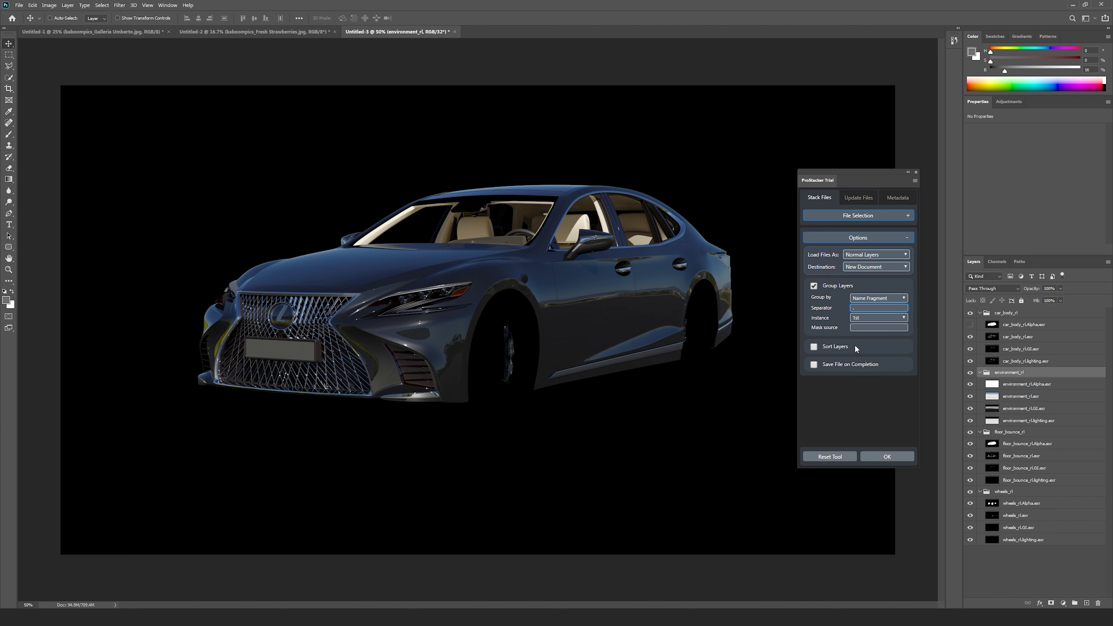
Show the document history and revert to the more recent Pre Group by Name Fragment snapshot.
left_click(168, 5)
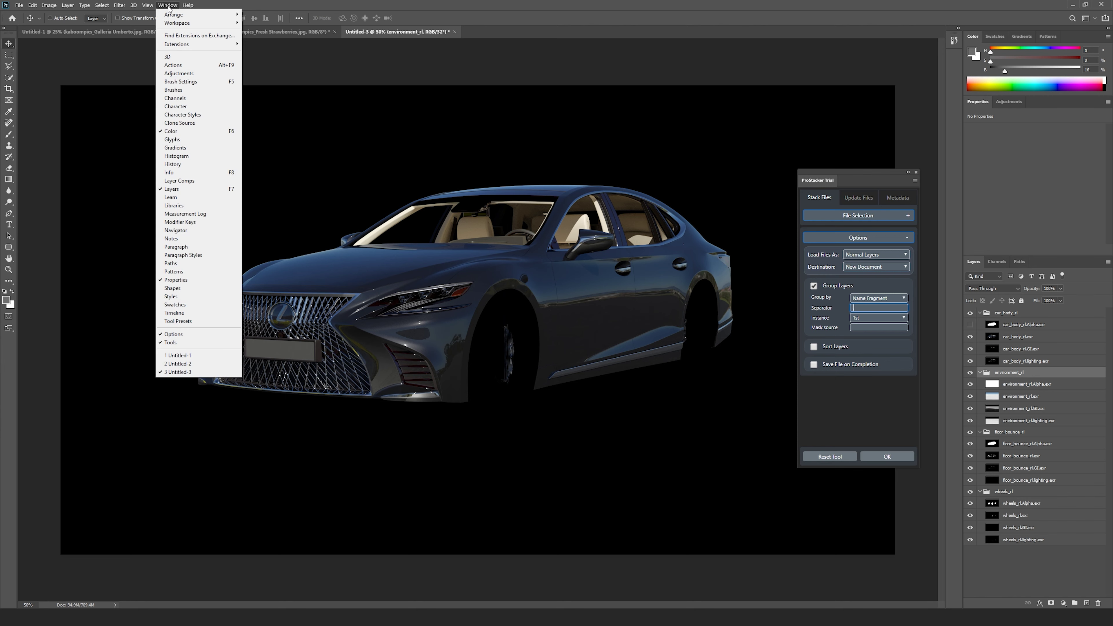
left_click(173, 164)
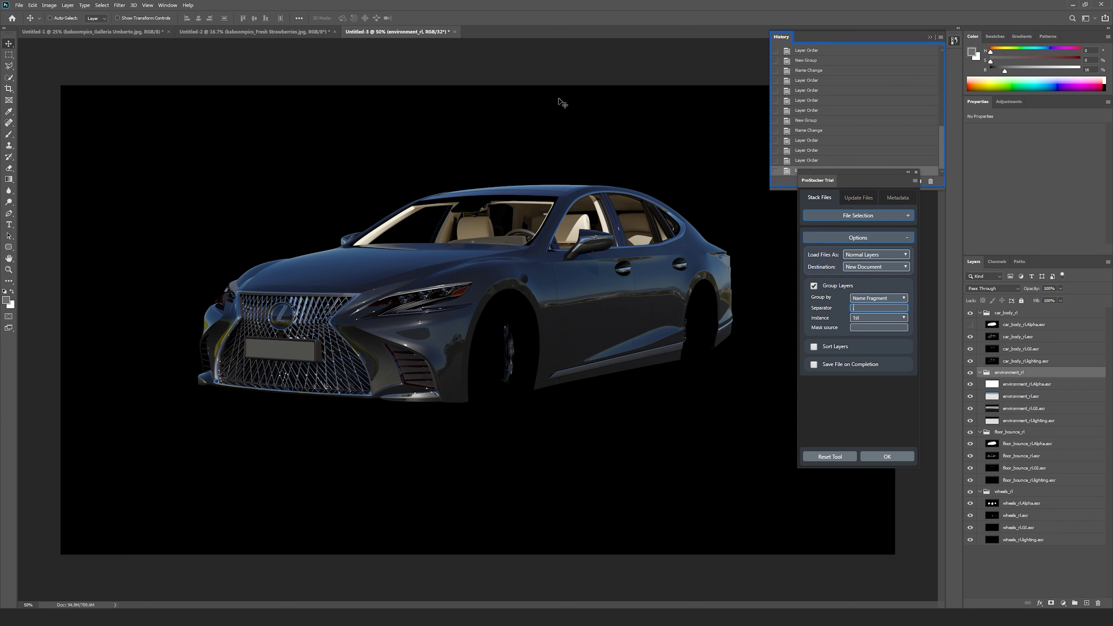
left_click_drag(940, 152, 942, 77)
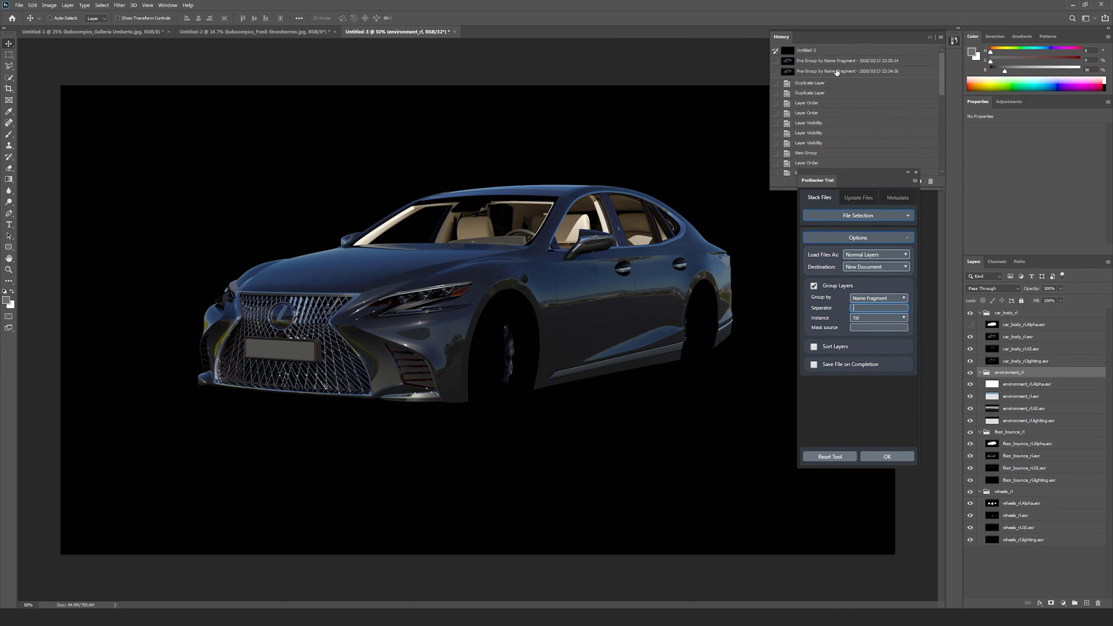
left_click(864, 73)
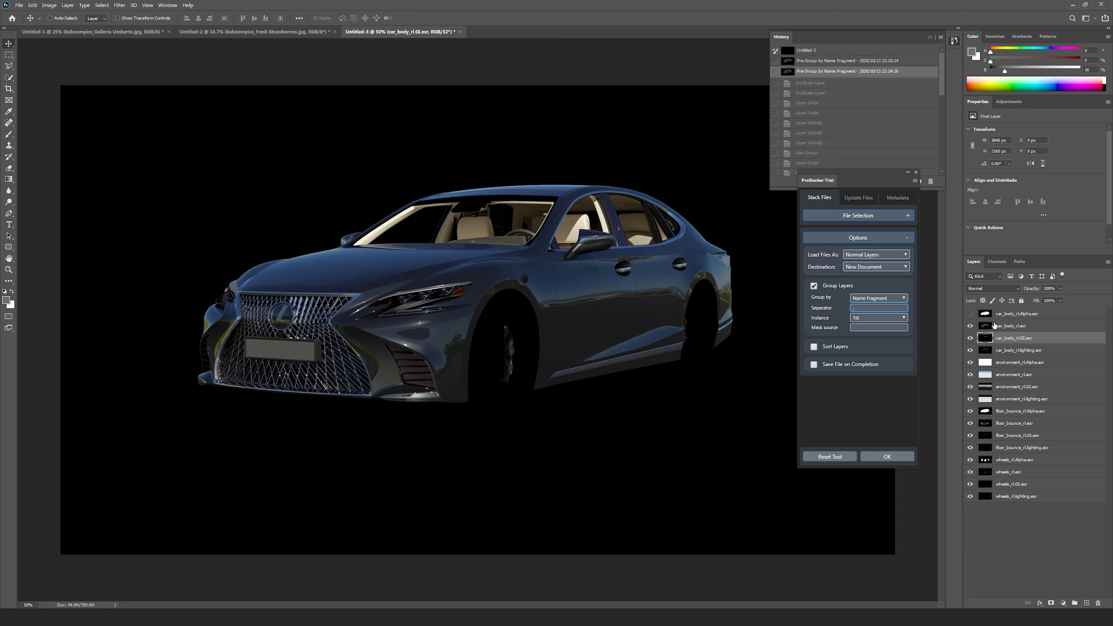
Set the name fragment Instance to 2nd, keeping "." as the separator.
type(".")
left_click(904, 318)
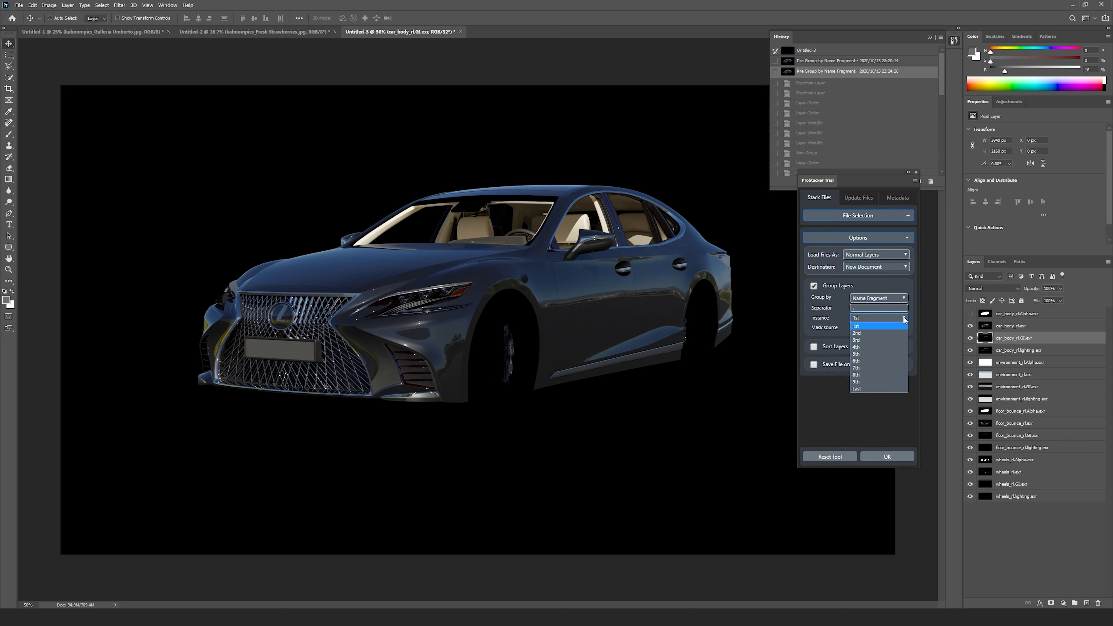
left_click(867, 333)
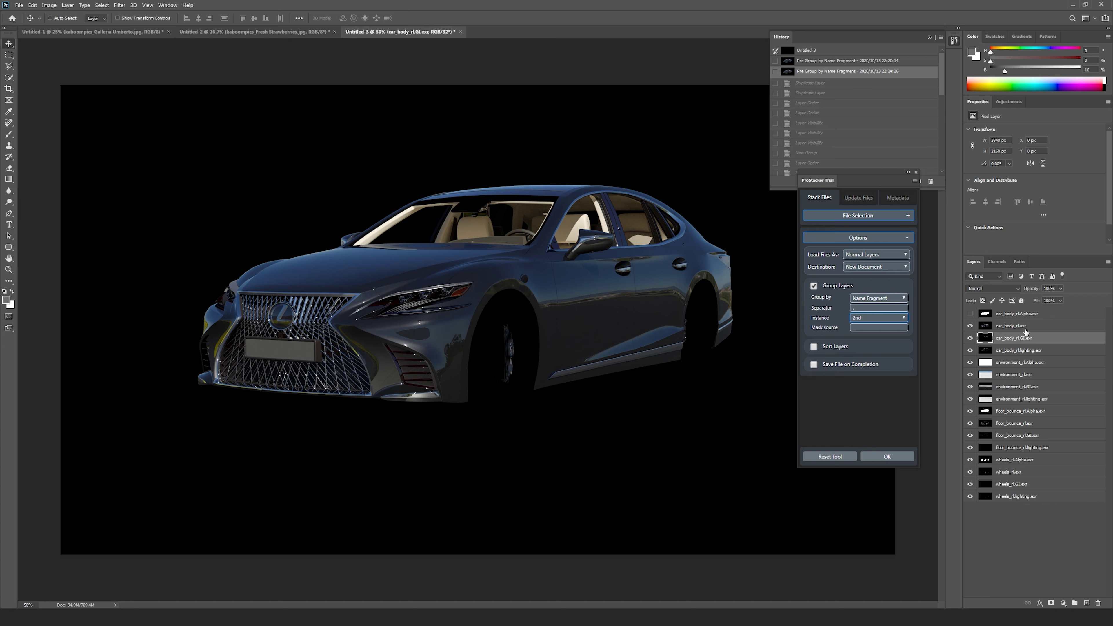
Examine the second name fragment of each car_body_rl layer and of environment_rl.exr.
left_click(1028, 316)
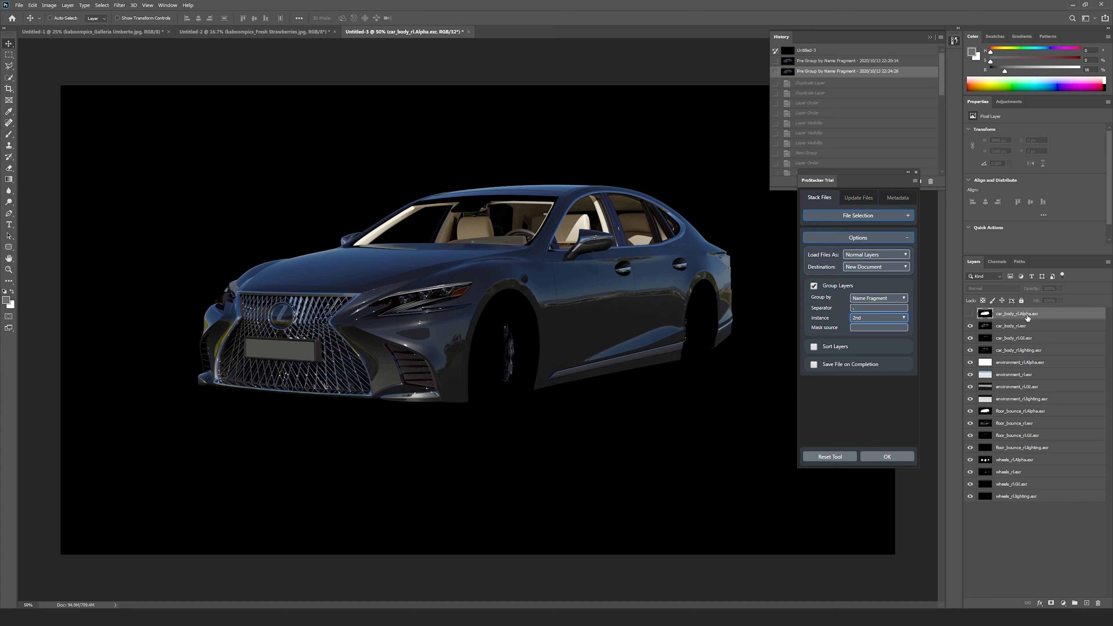
left_click(1026, 329)
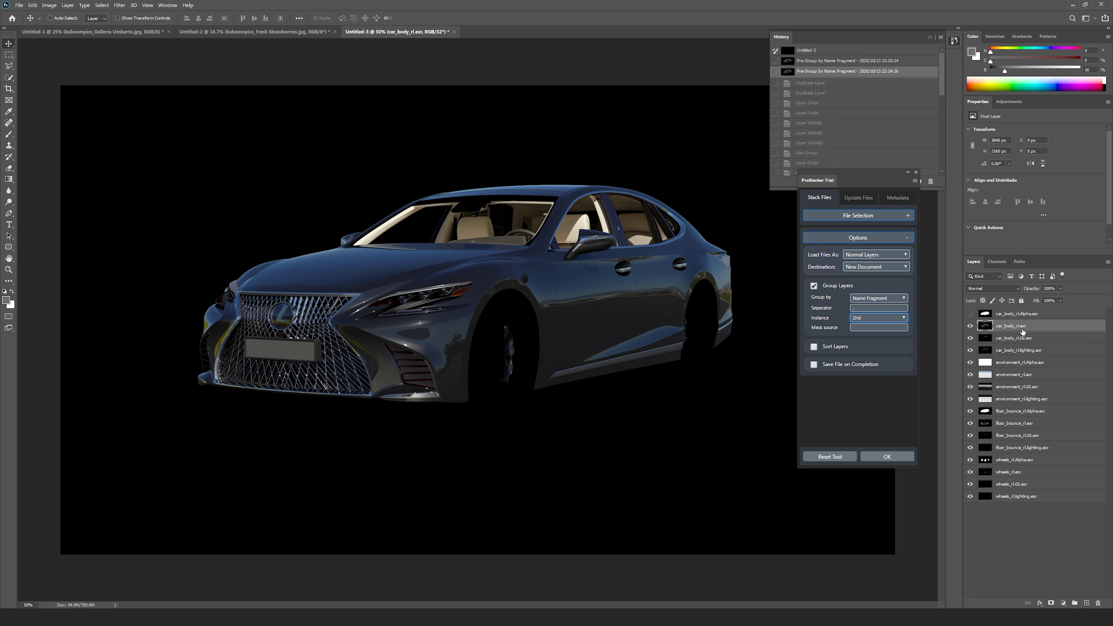
left_click(1029, 340)
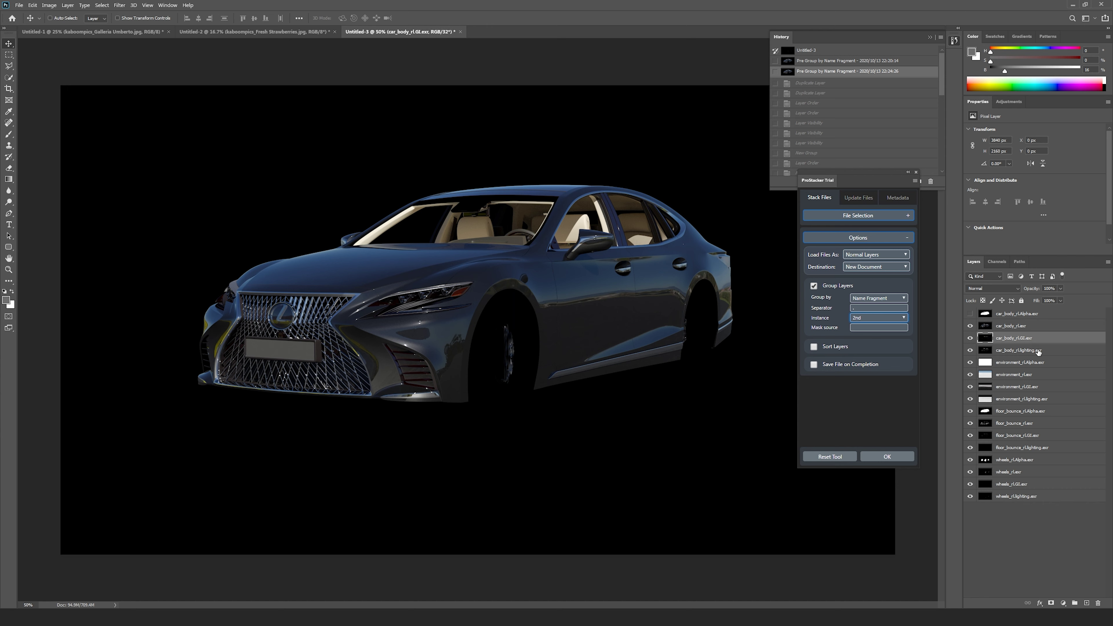
left_click(1038, 352)
left_click(1061, 375)
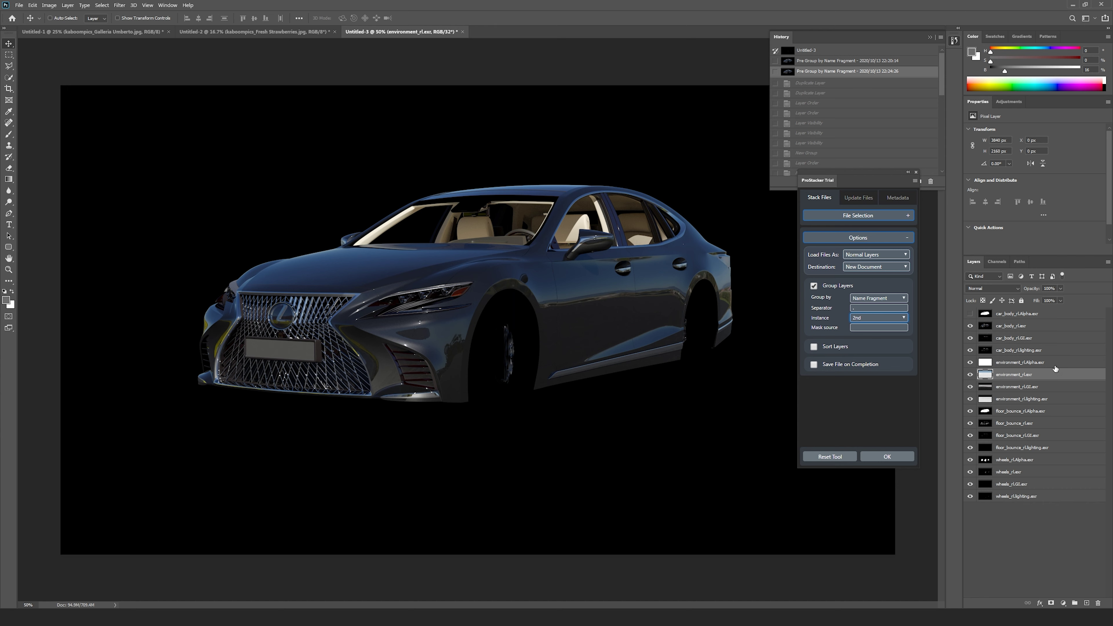
Compare the layers of the car_body_rl, environment_rl, floor_bounce_rl and wheels_rl sets that share the same second name fragment.
left_click(1047, 338)
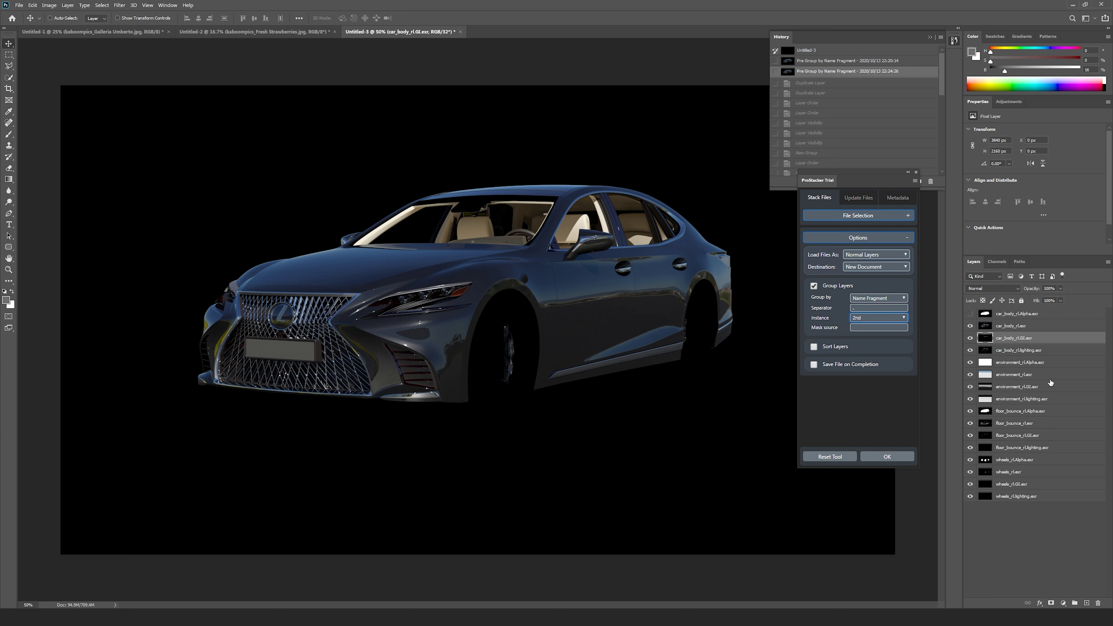
left_click(1042, 392, "ctrl")
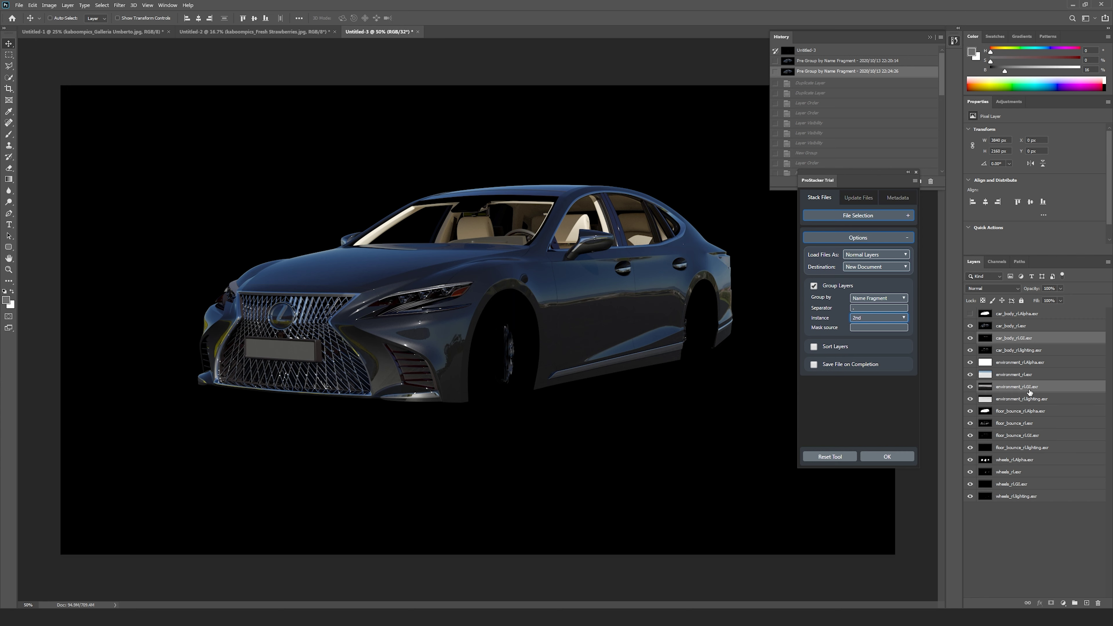
left_click(1039, 436, "ctrl")
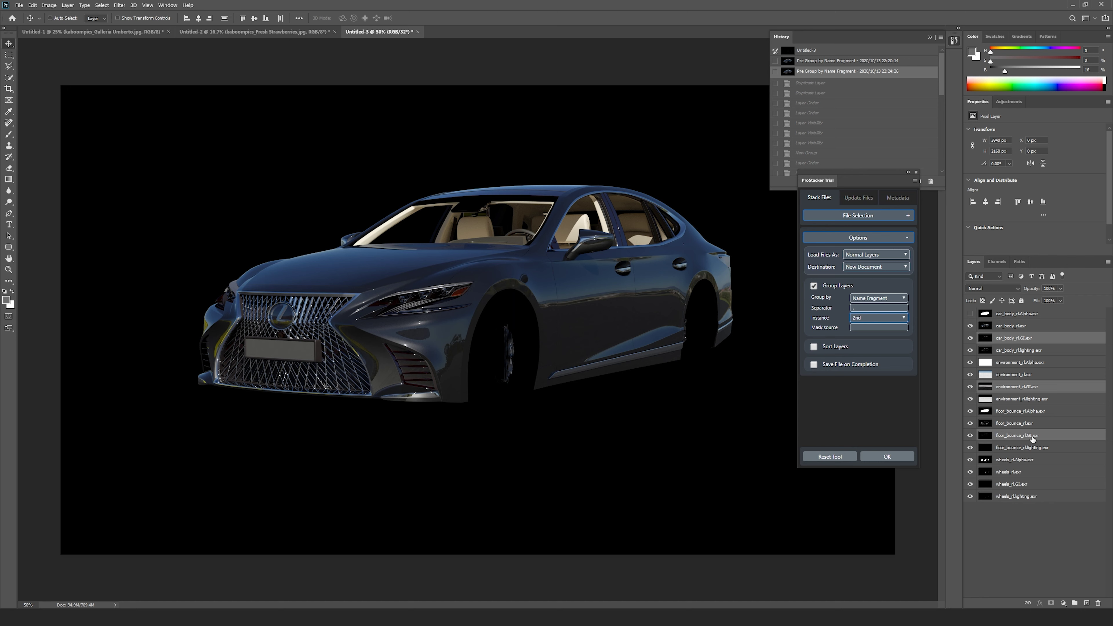
left_click(1029, 474)
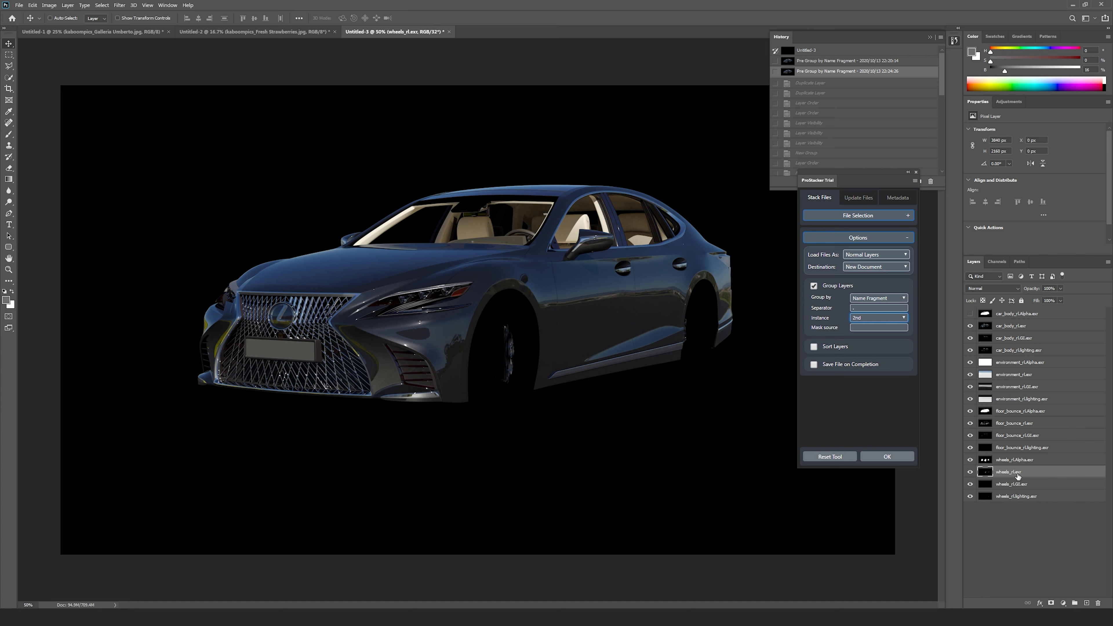
left_click(1035, 424, "ctrl")
left_click(1032, 378, "ctrl")
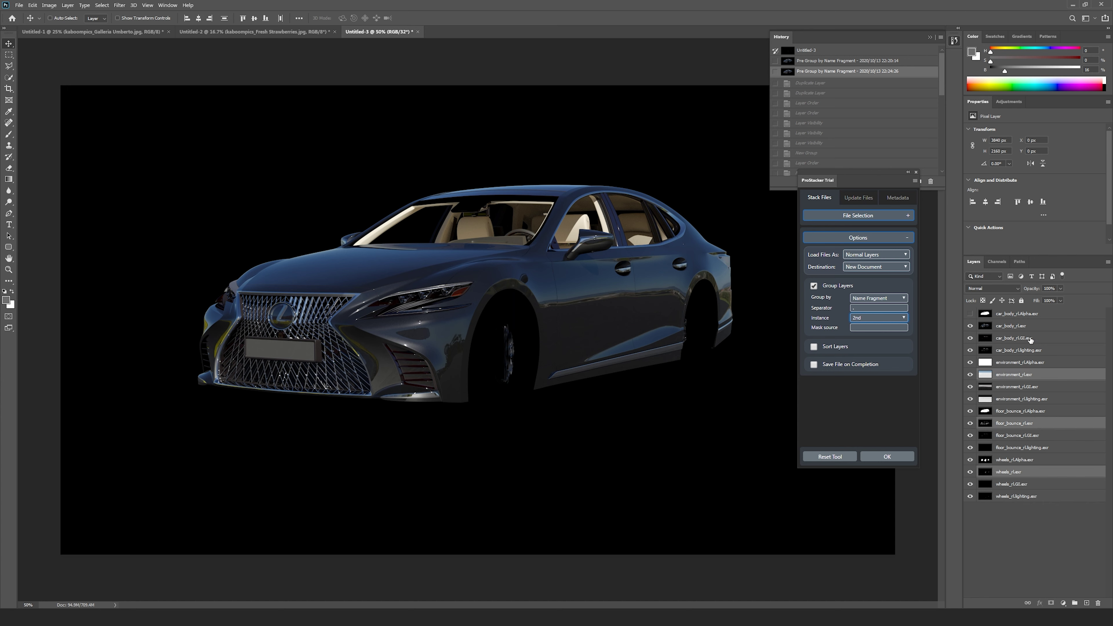
left_click(1030, 328, "ctrl")
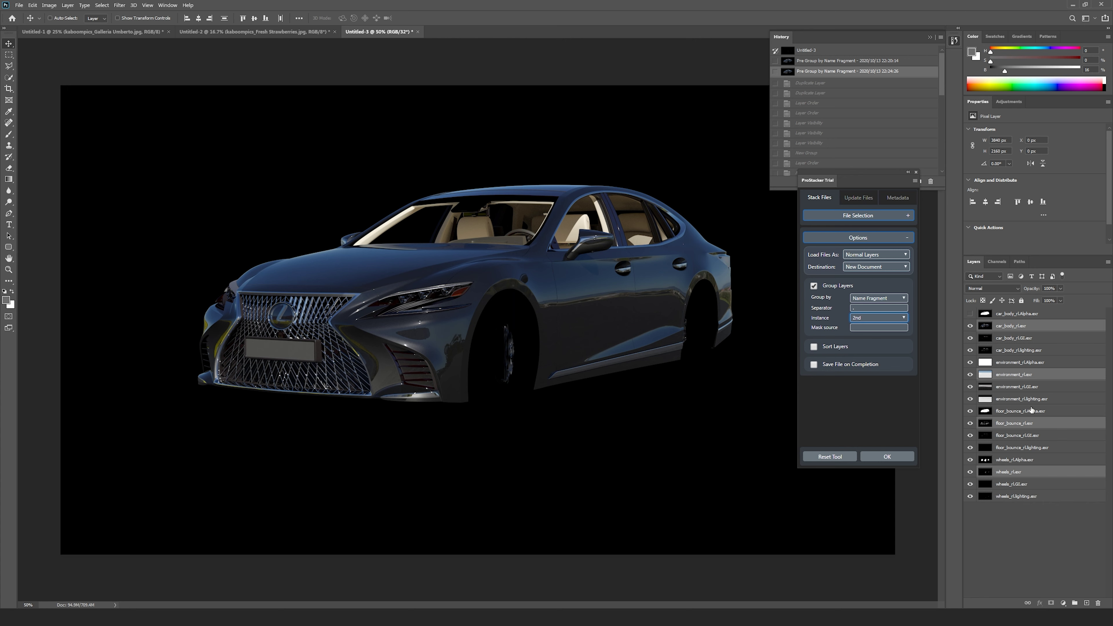
Clear the layer selection and group all layers by their second name fragment.
left_click(1054, 522)
left_click(908, 457)
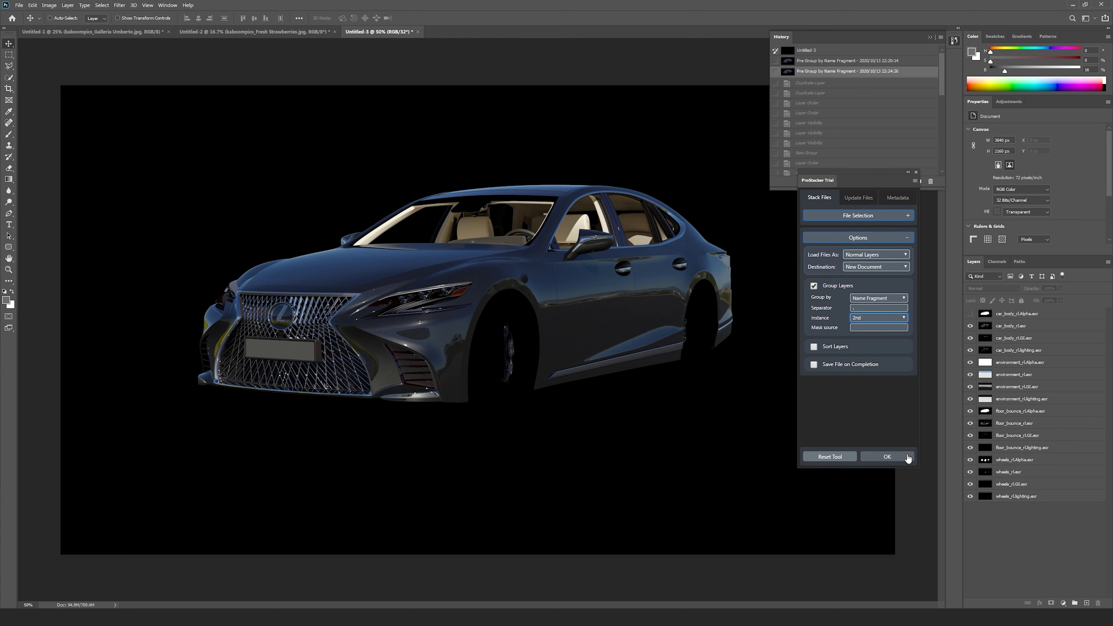
left_click(892, 360)
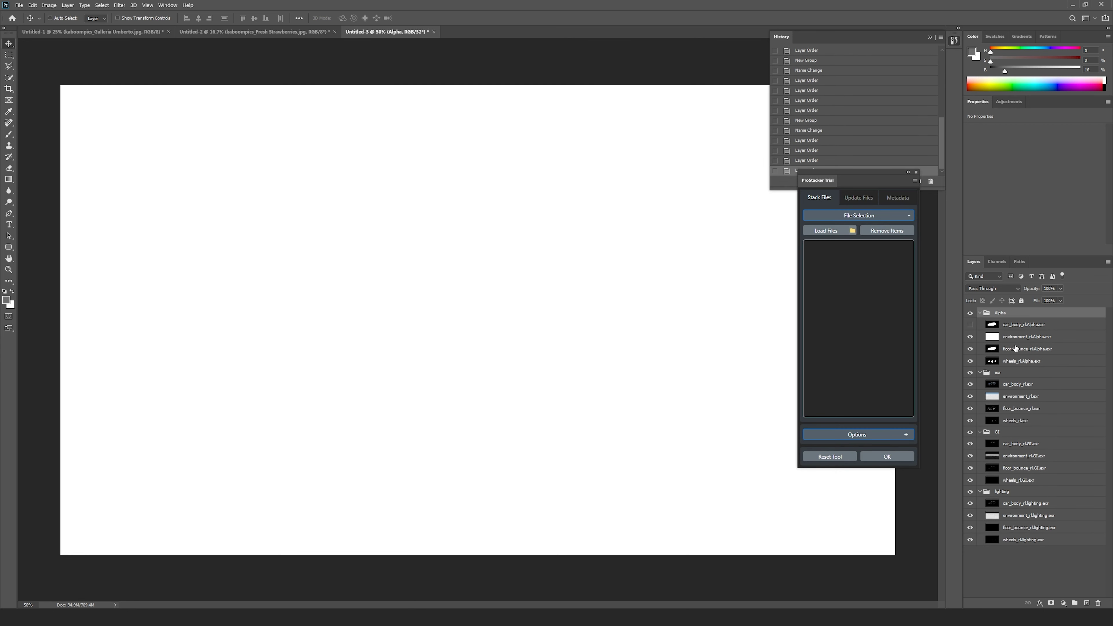
Examine the layers collected in the groups made from the second name fragment, from the exr group through the lighting group.
left_click(1051, 388)
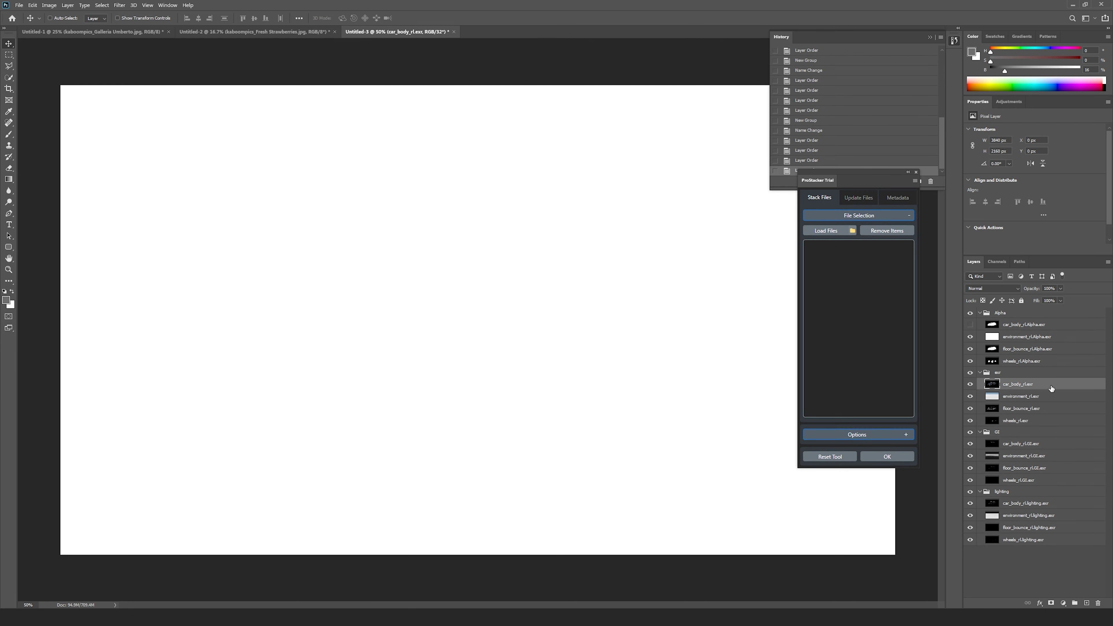
left_click(1035, 449)
left_click(1036, 457)
left_click(1033, 468)
left_click(1032, 482)
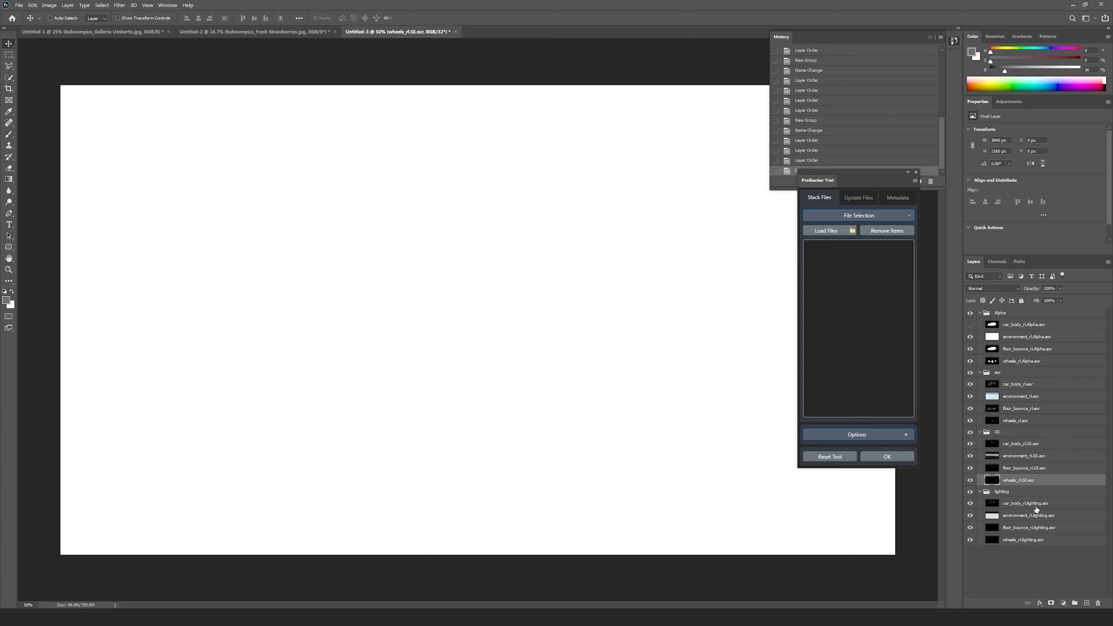
left_click(1036, 508)
Revert the document to the newest Pre Group by Name Fragment snapshot, undoing the grouping by second fragment.
scroll(940, 138, "up", 10)
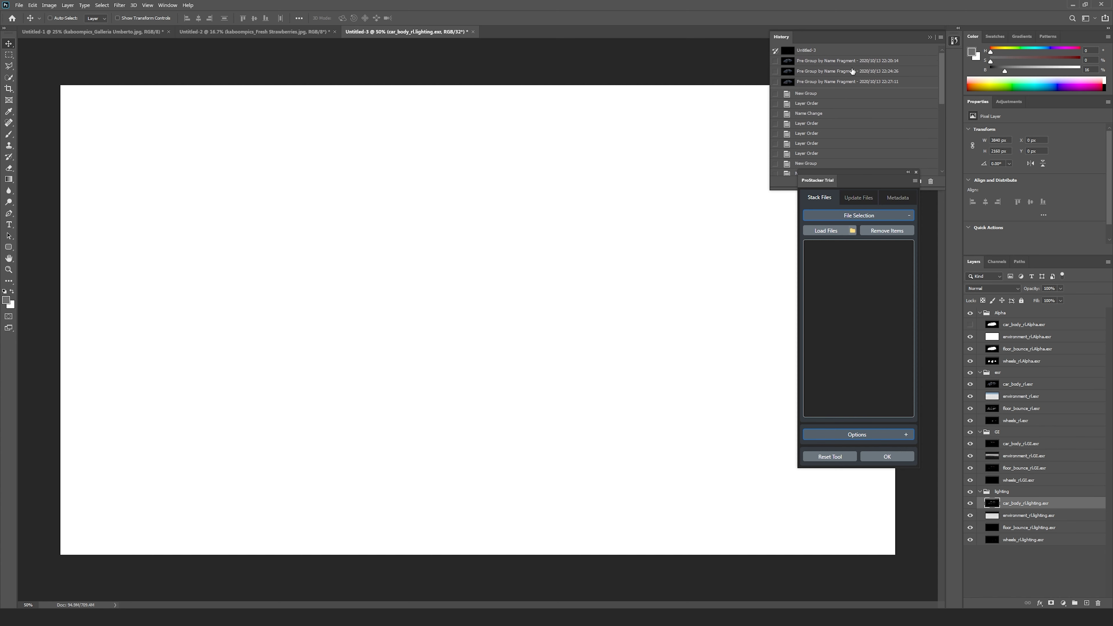
left_click(846, 81)
Enable Group Layers with the name fragment Instance set to Last and run the grouping.
left_click(884, 436)
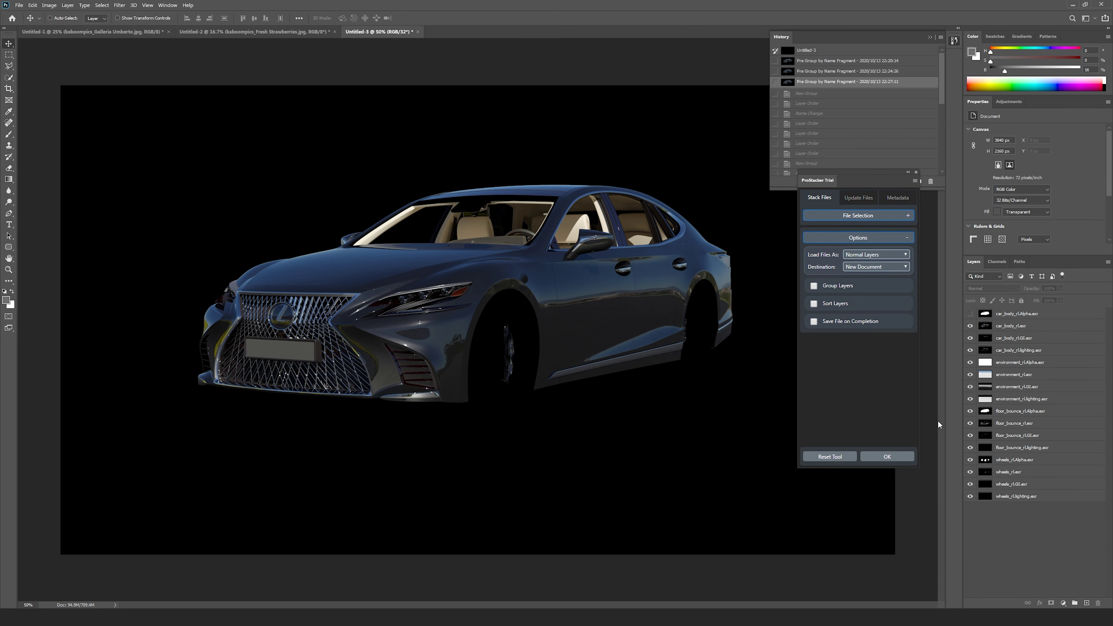
left_click(814, 286)
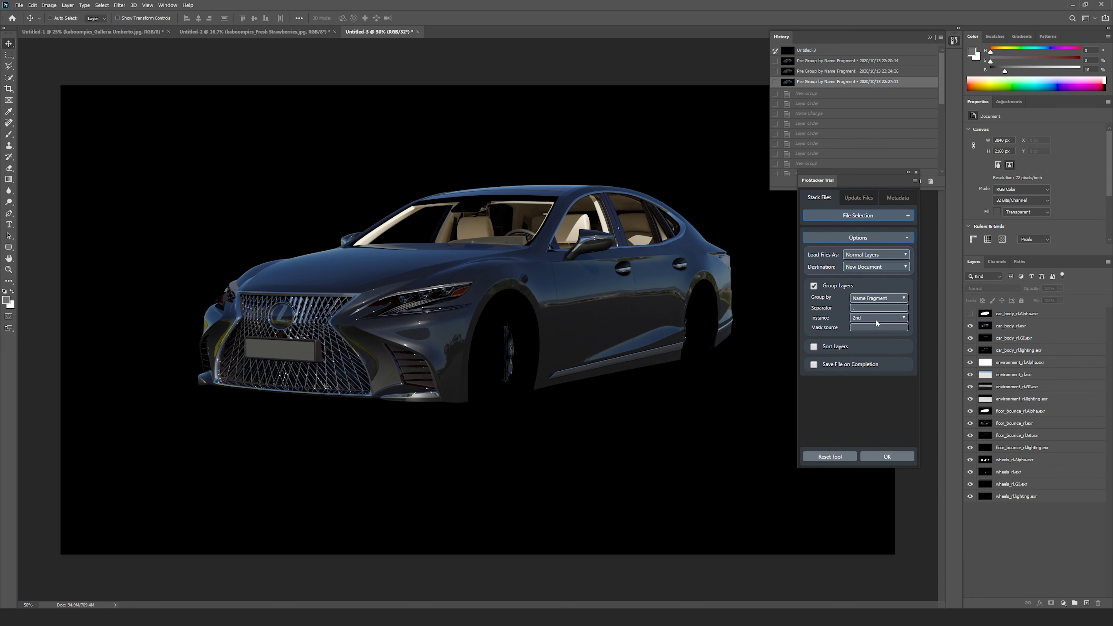
left_click(877, 319)
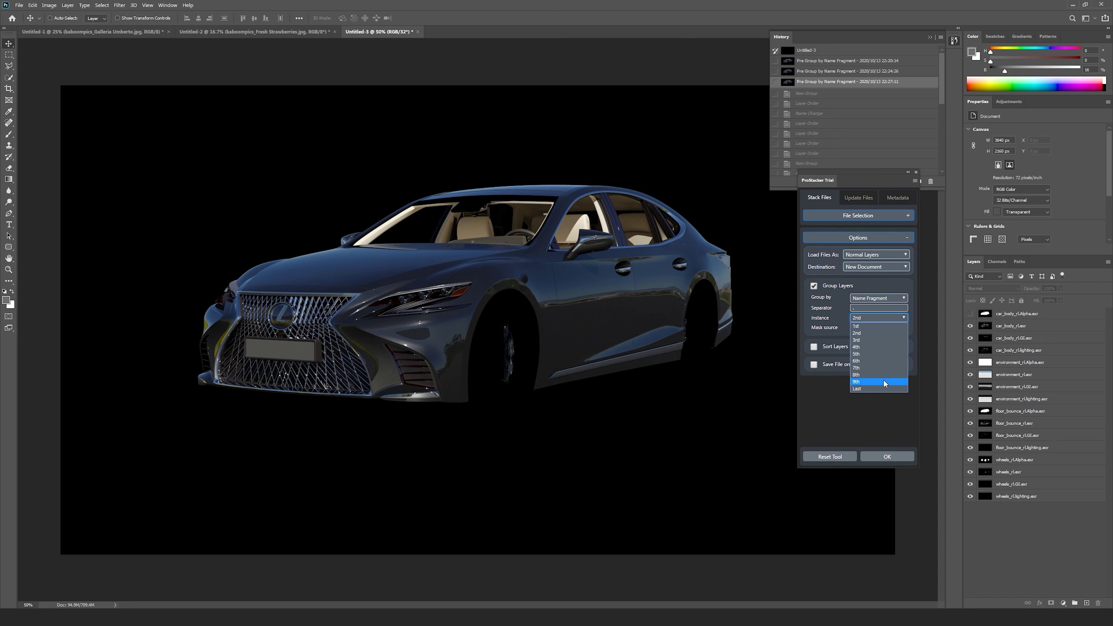
left_click(869, 390)
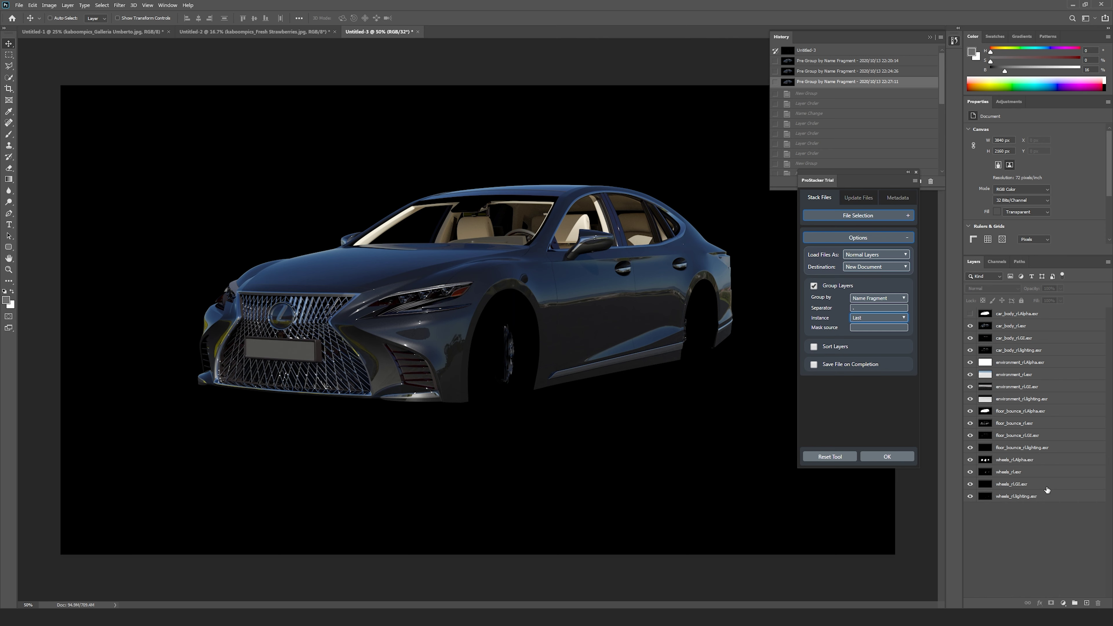
left_click(887, 457)
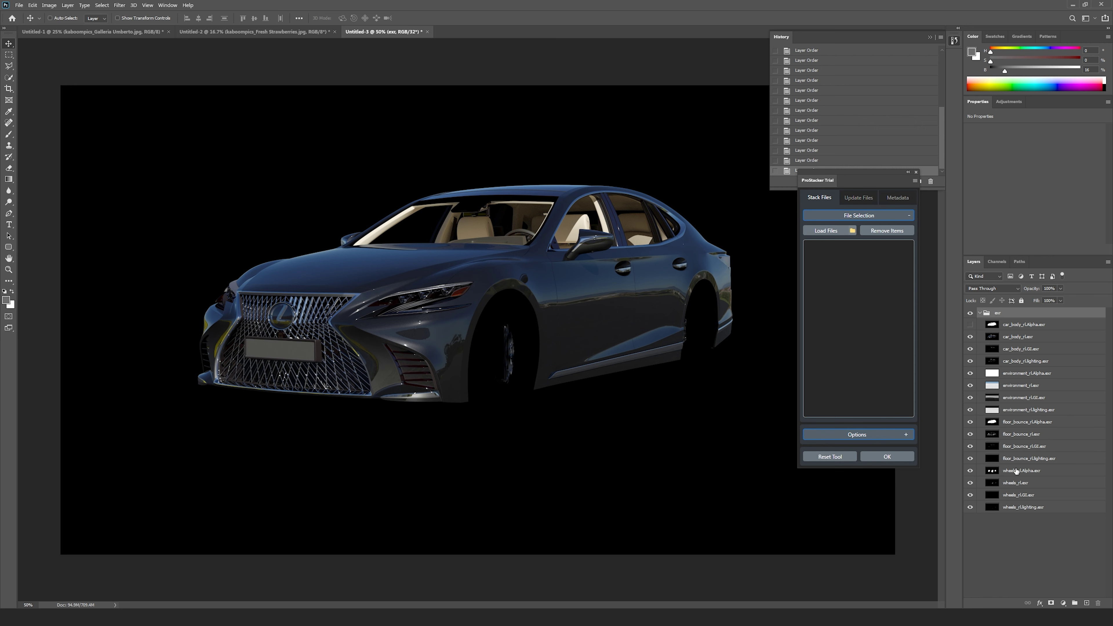
Undo the grouping by last fragment by restoring the snapshot taken just before it.
left_click(895, 435)
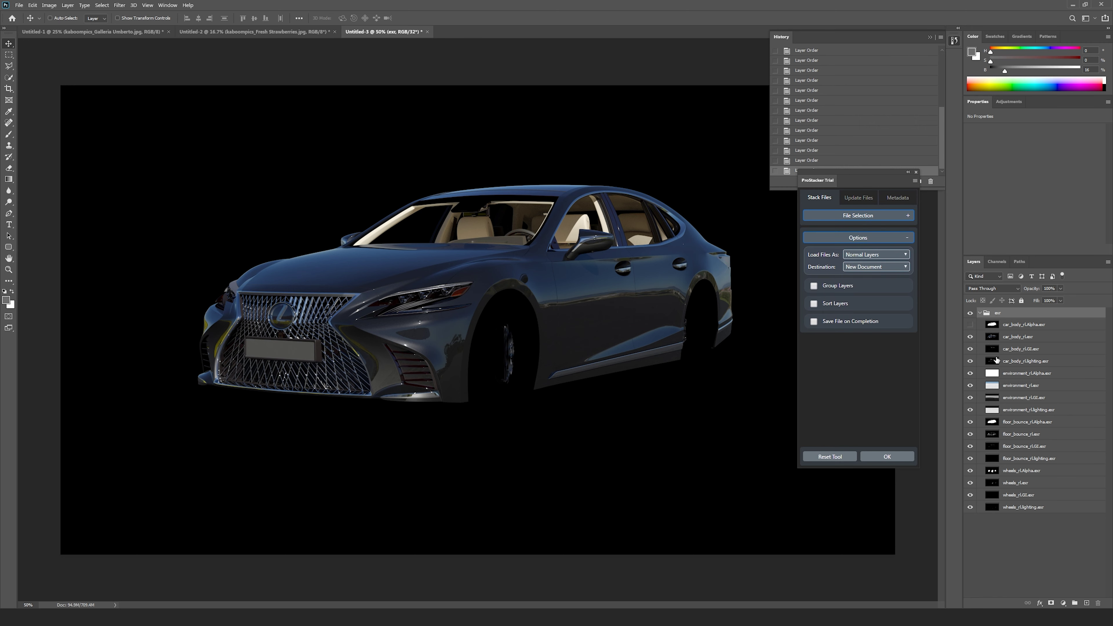
scroll(872, 88, "up", 10)
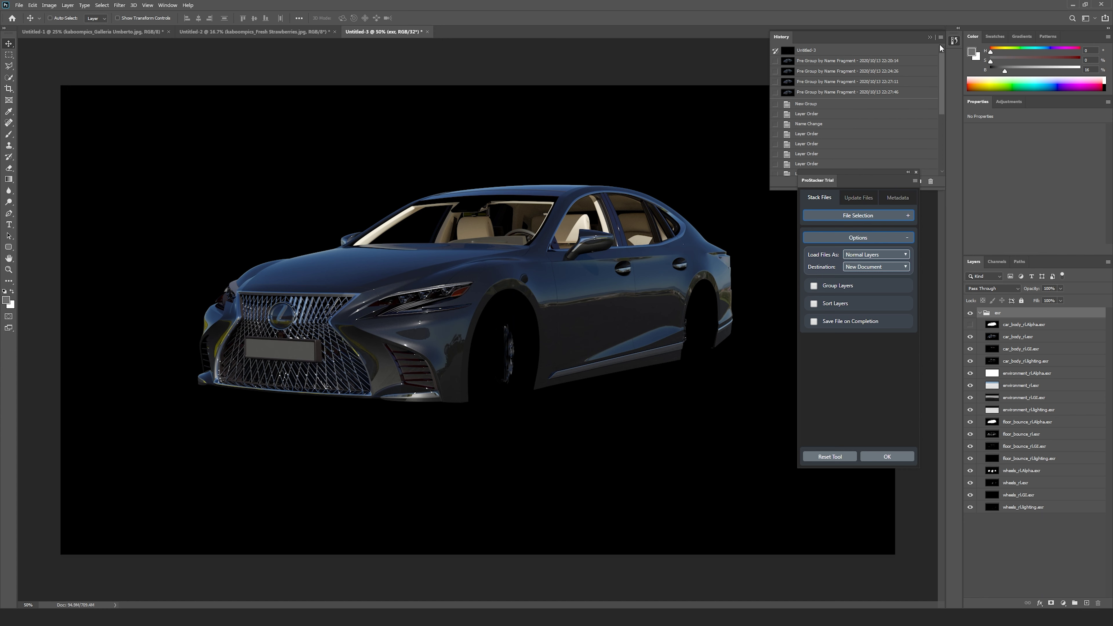
left_click(861, 93)
Enable Group Layers by name fragment with Instance set to 1st and the mask source set to .Alpha.
left_click(814, 286)
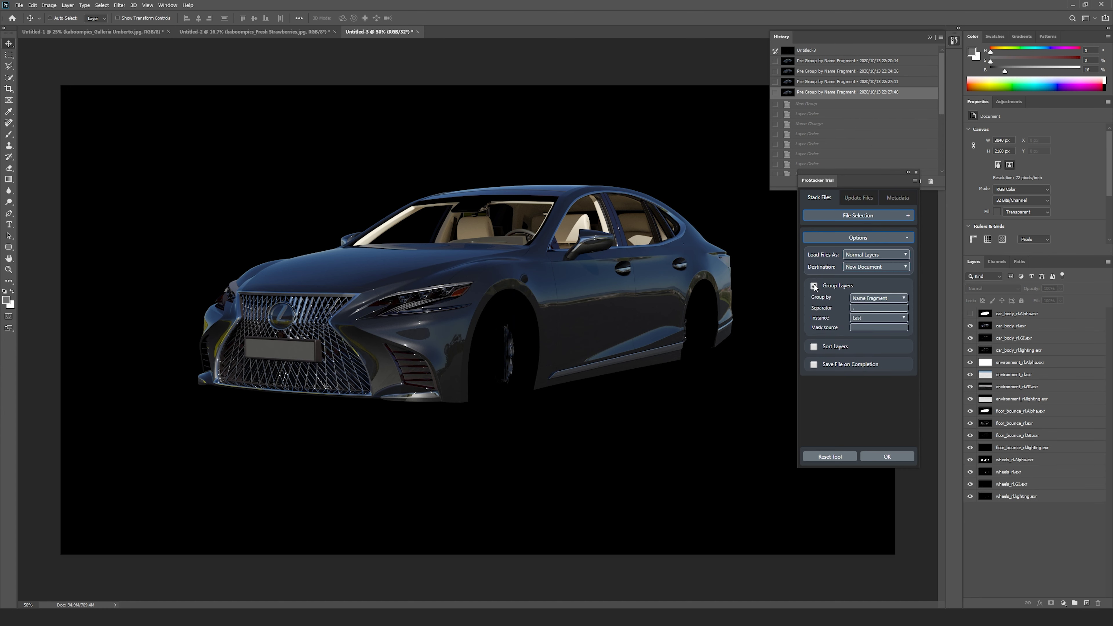
left_click(863, 318)
left_click(862, 330)
left_click(859, 328)
type("Alpha")
mouse_move(874, 328)
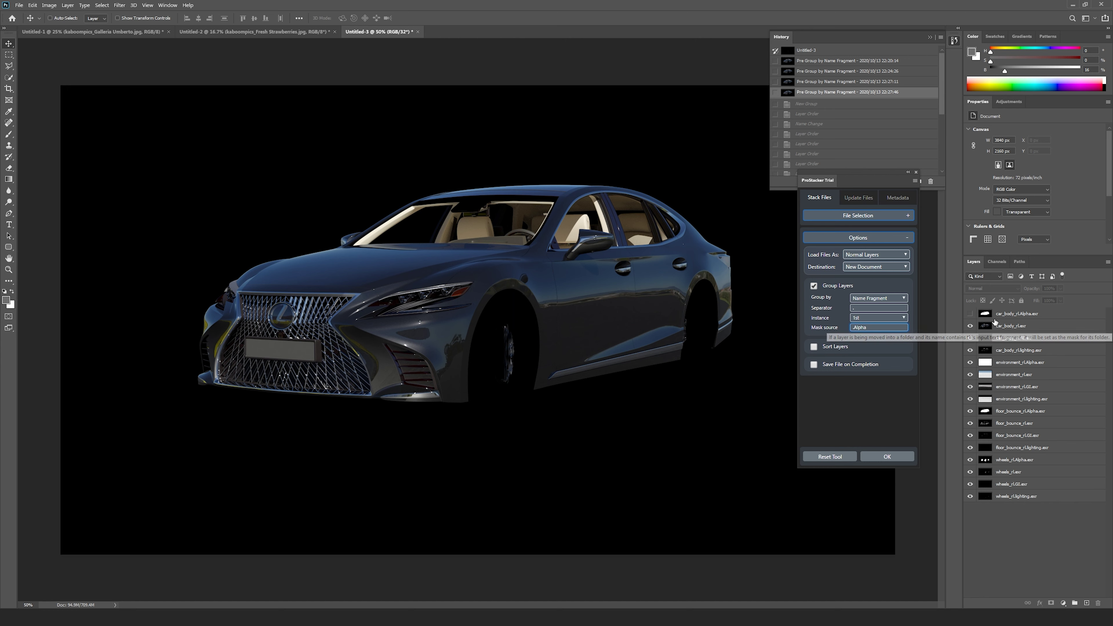
Examine the Alpha layers, showing car_body_rl.Alpha.exr briefly on the canvas and hiding it again.
left_click(1050, 314)
left_click(1046, 367)
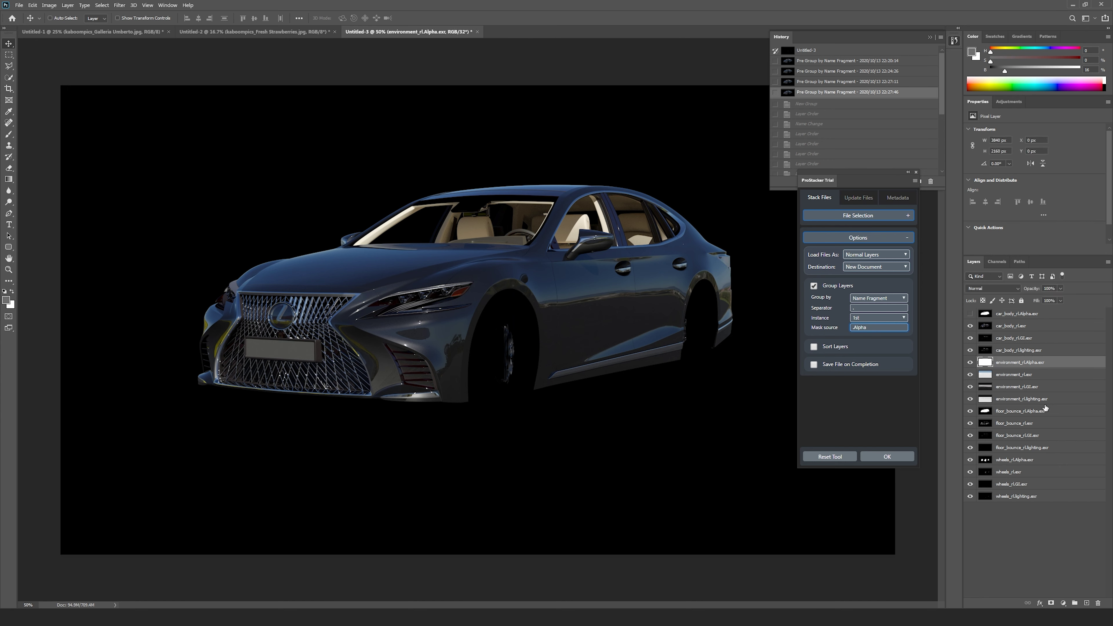
left_click(1045, 411)
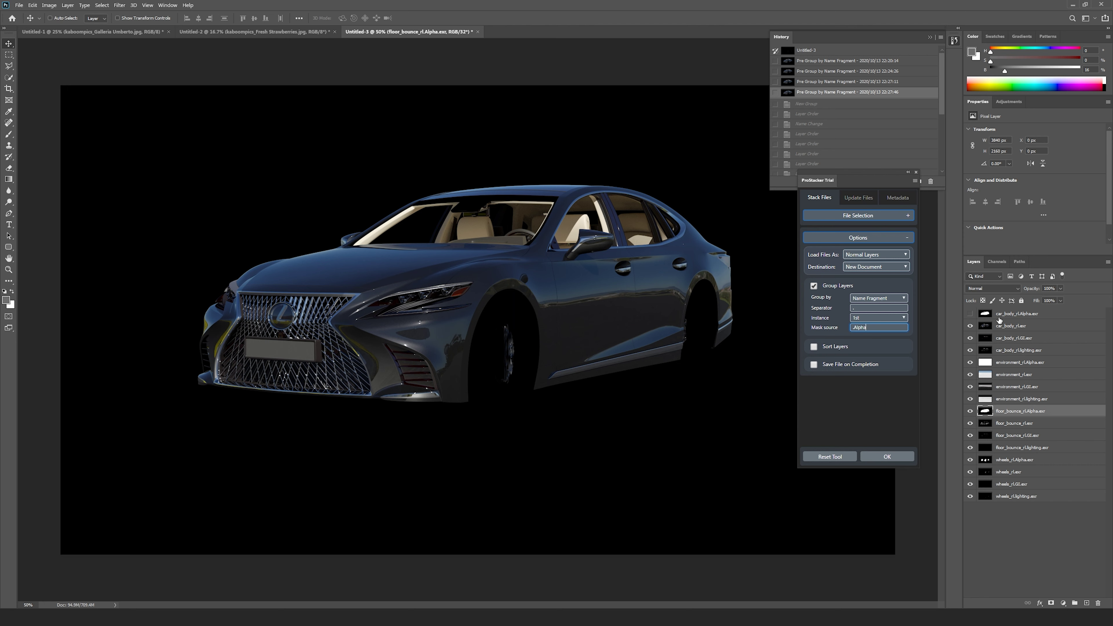
left_click(1029, 314)
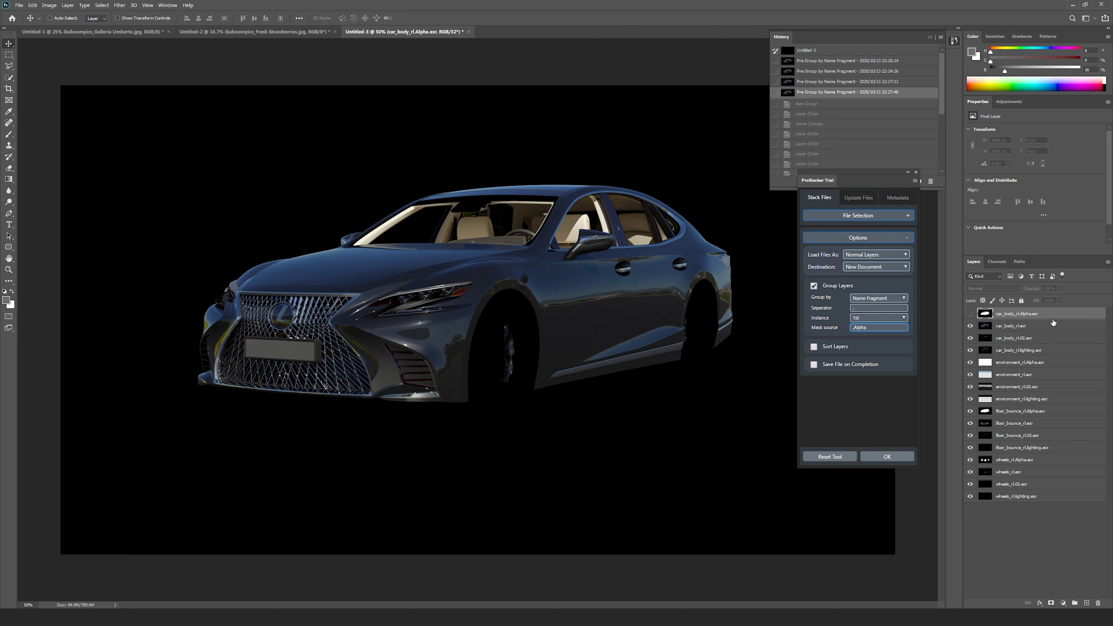
left_click(970, 314)
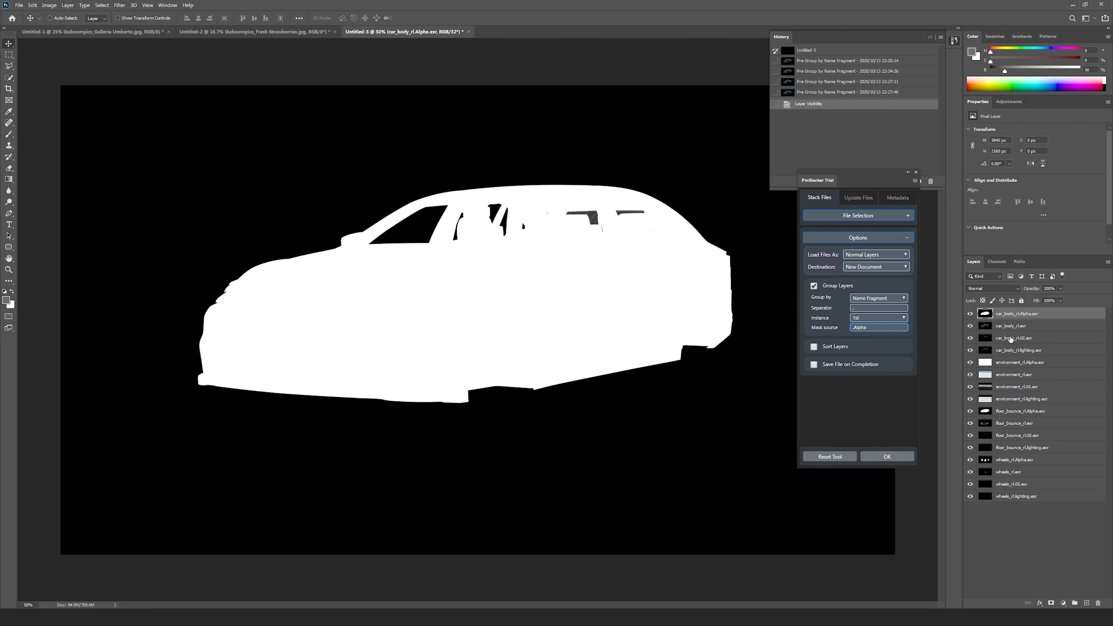
left_click(971, 314)
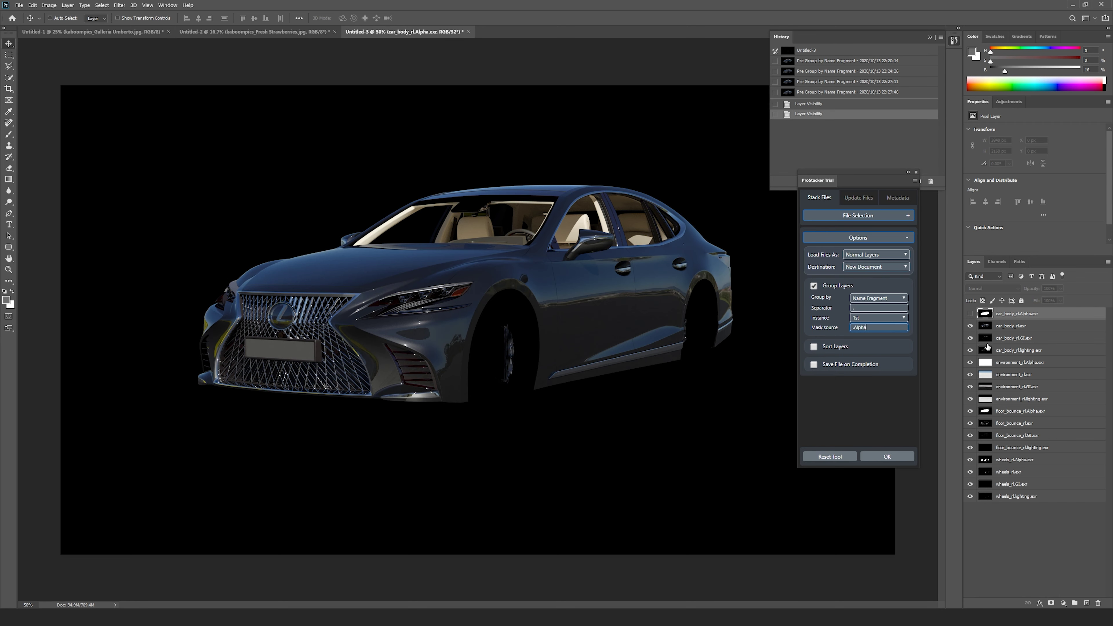
Select the whole layer stack and group all layers by first name fragment, using the .Alpha layers as group masks.
left_click(1017, 494, "shift")
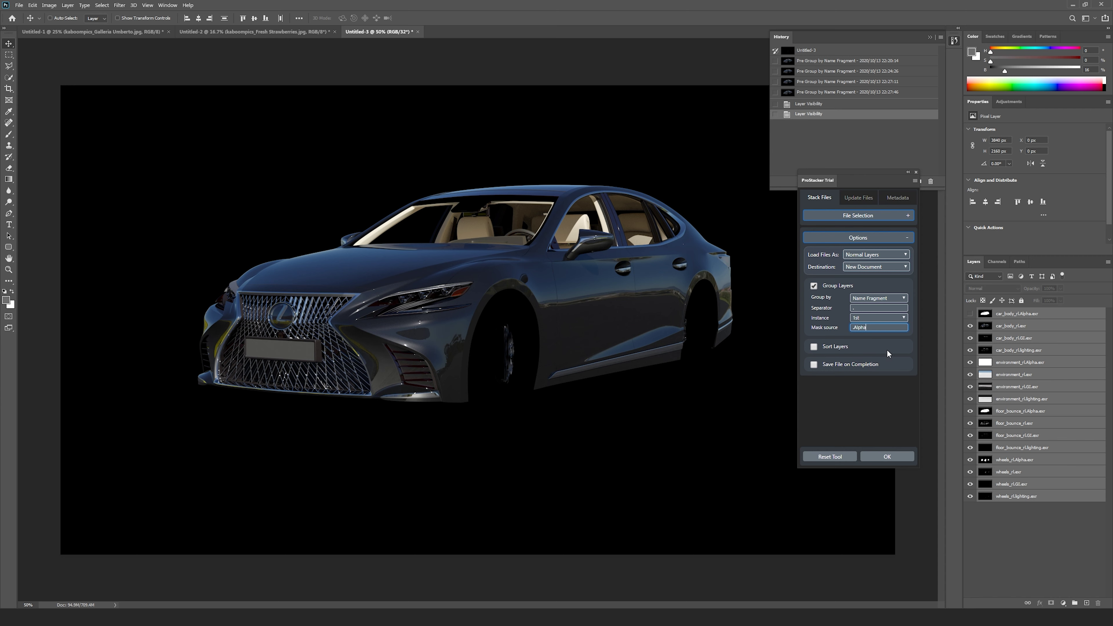
left_click(904, 459)
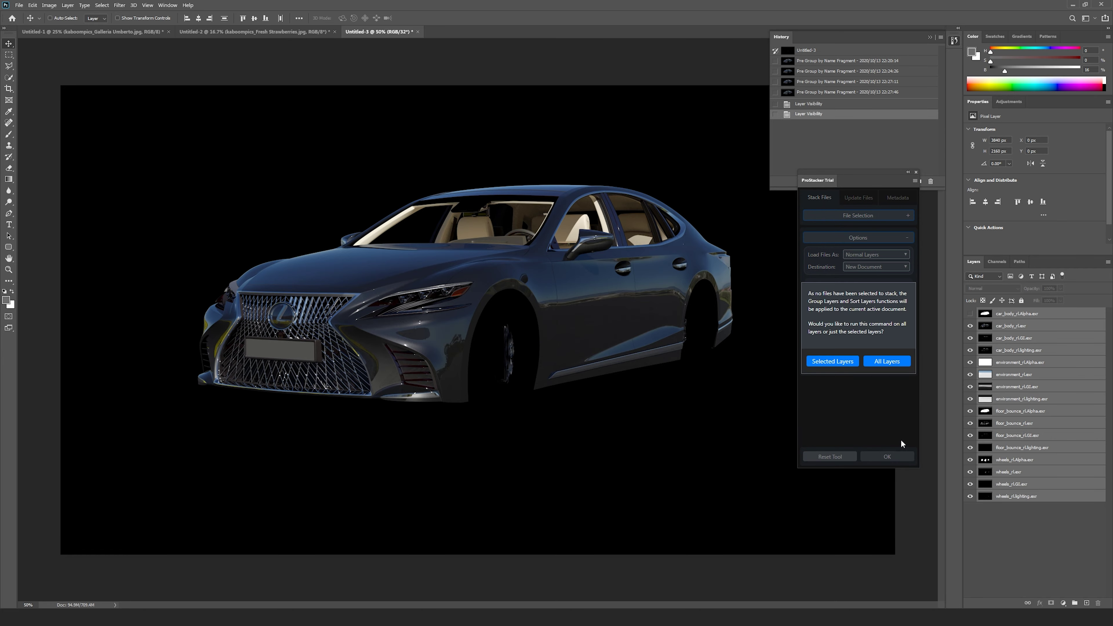
left_click(895, 361)
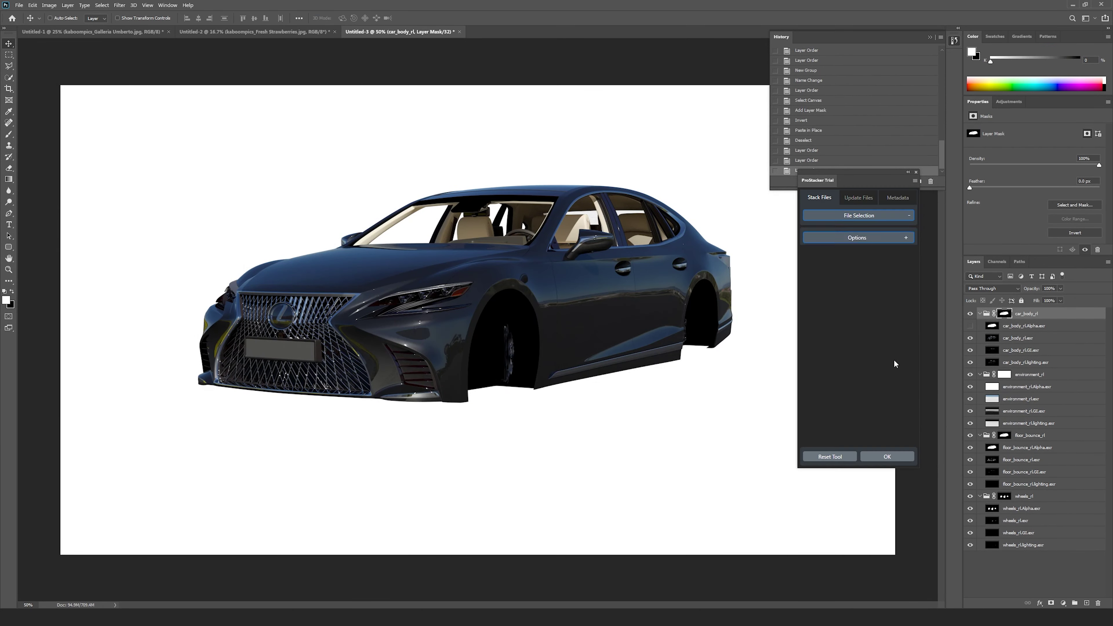
Inspect the layer masks of the car_body_rl, floor_bounce_rl and wheels_rl groups, and isolate wheels_rl.Alpha.exr briefly before restoring visibility.
left_click(1005, 314, "alt")
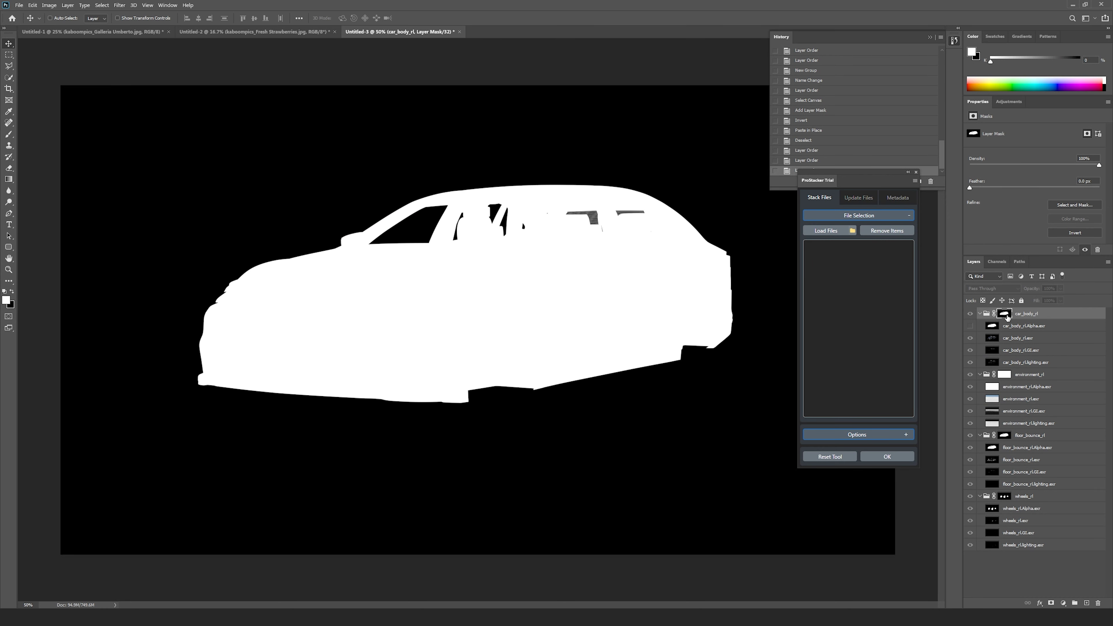
left_click(1006, 314, "alt")
left_click(1005, 436, "alt")
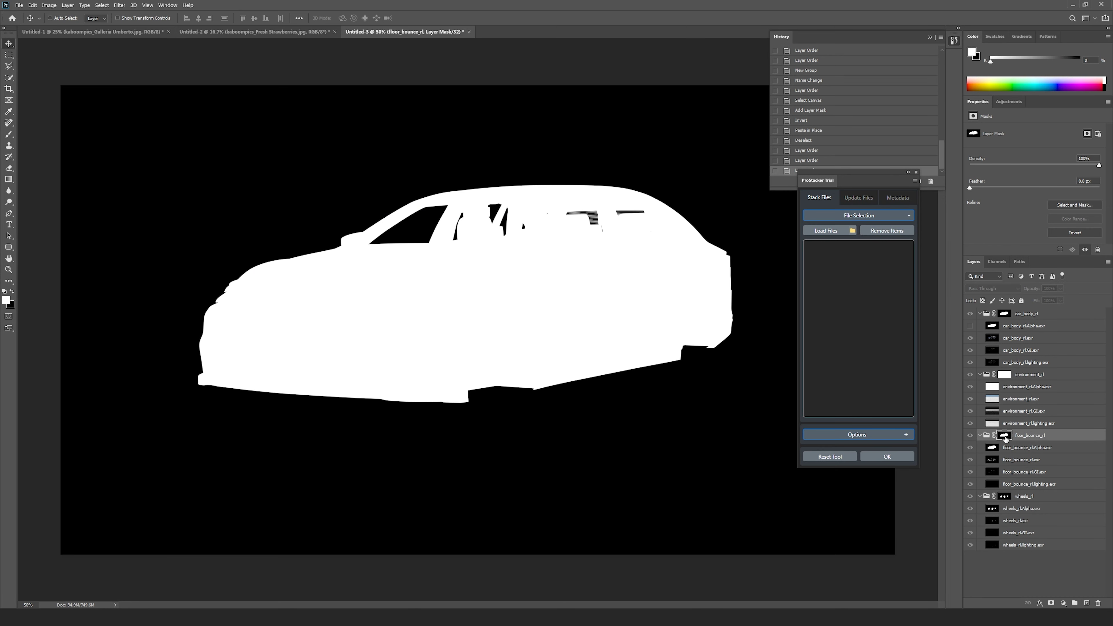
left_click(1005, 436, "alt")
left_click(1004, 498)
left_click(1004, 498, "alt")
left_click(1004, 499, "alt")
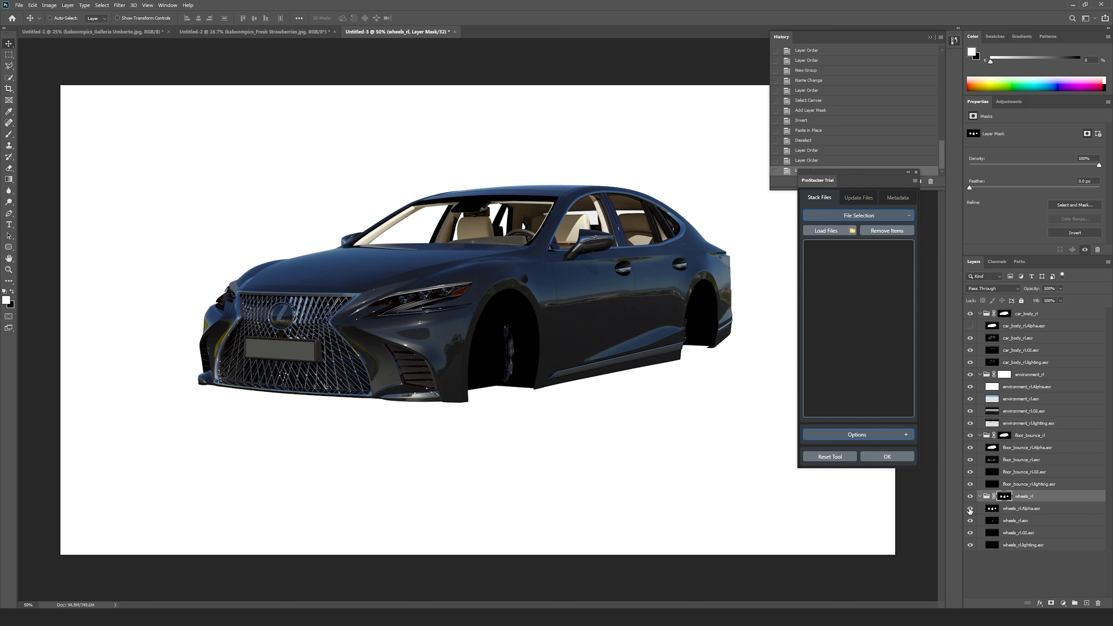
left_click(970, 509, "alt")
left_click(970, 509, "alt")
Review the .Alpha mask source in the grouping options against the Alpha layer inside each group.
left_click(904, 435)
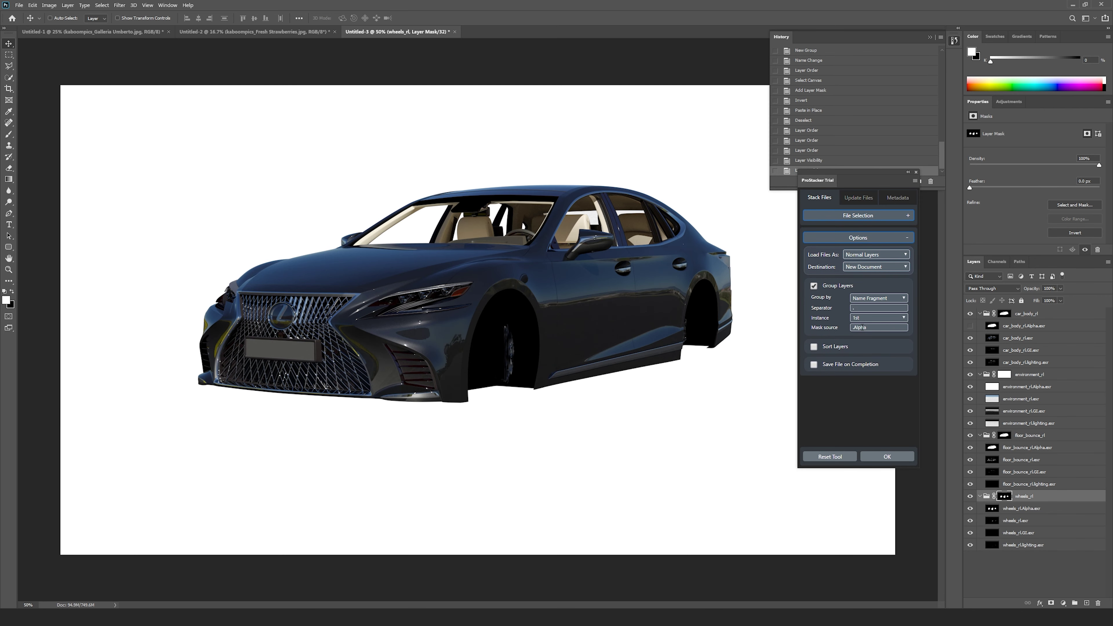
left_click(862, 327)
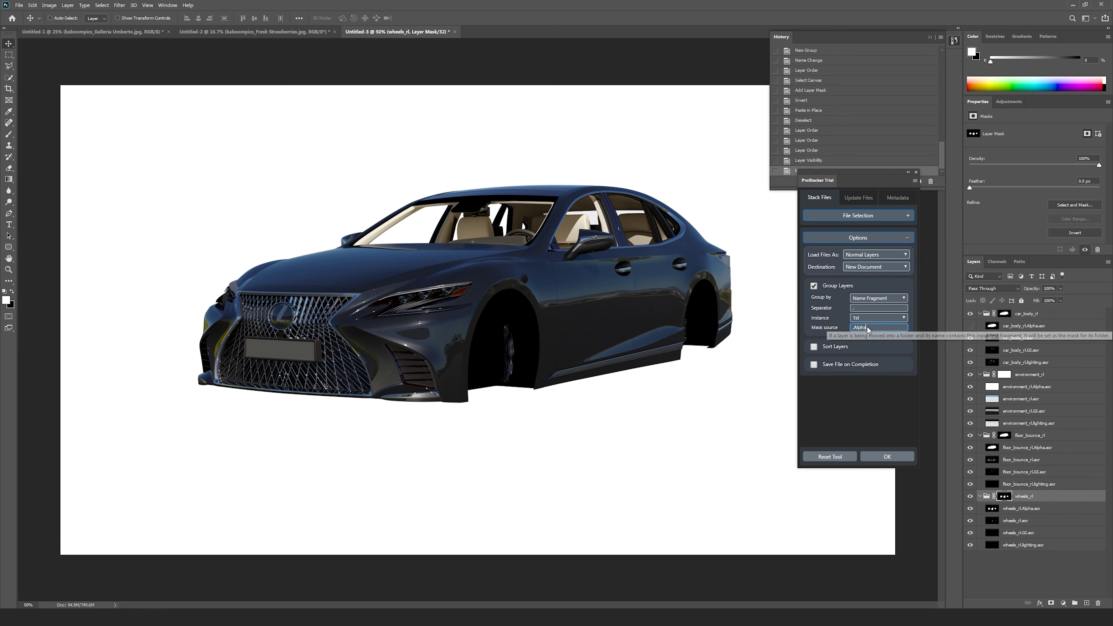
left_click(1027, 511)
left_click(1034, 449)
left_click(1038, 387)
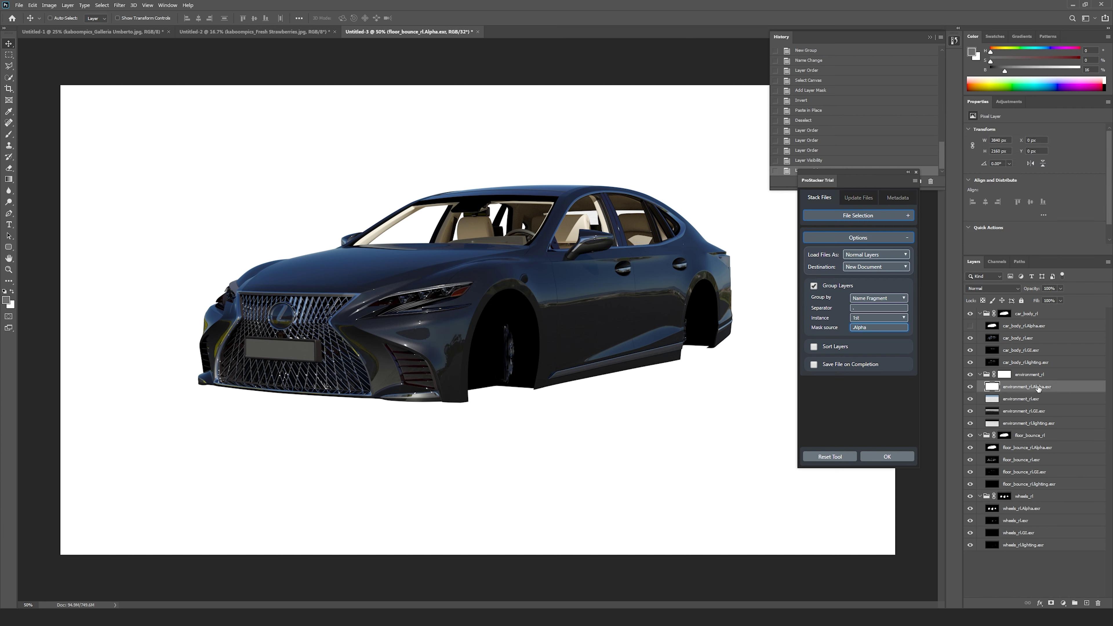
left_click(1037, 327)
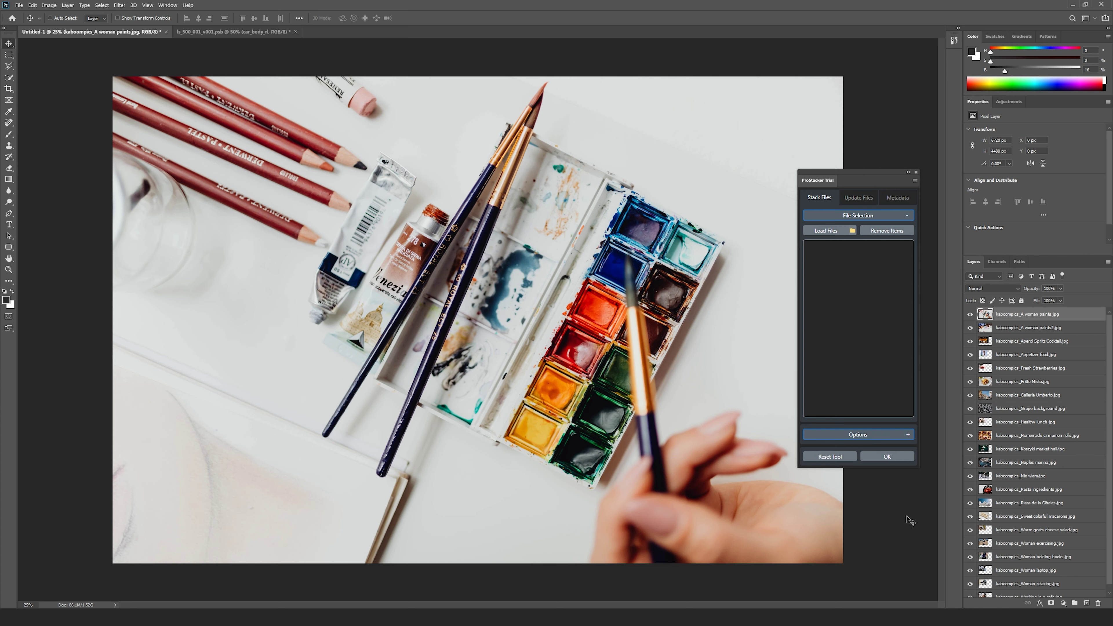
Sort all layers in the current document by the Focal Length metadata in ascending order.
left_click(887, 434)
left_click(816, 305)
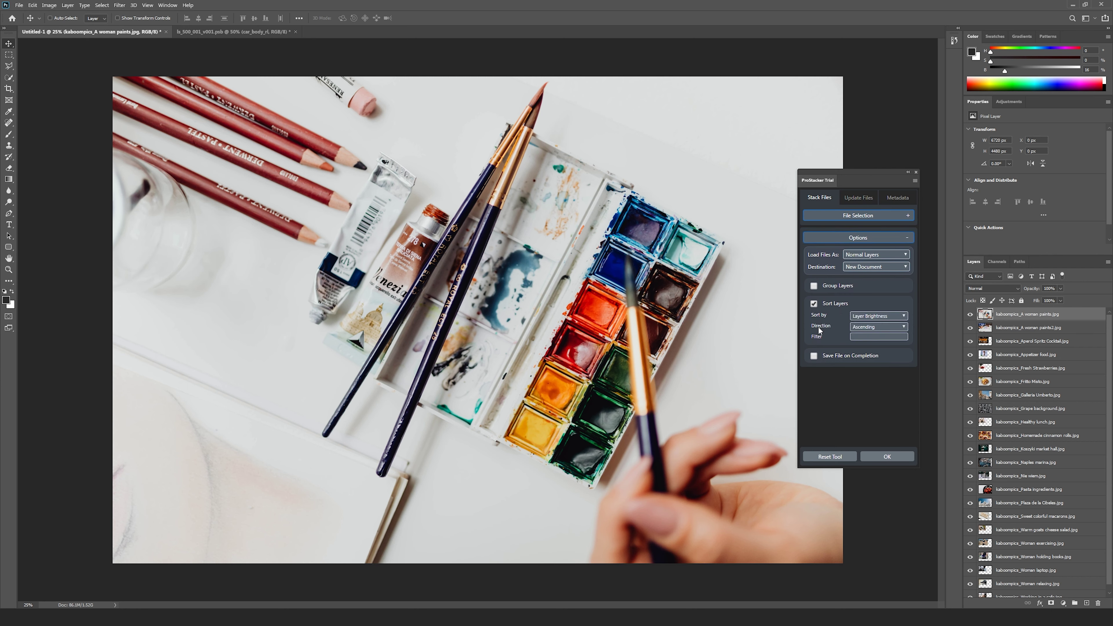
left_click(899, 316)
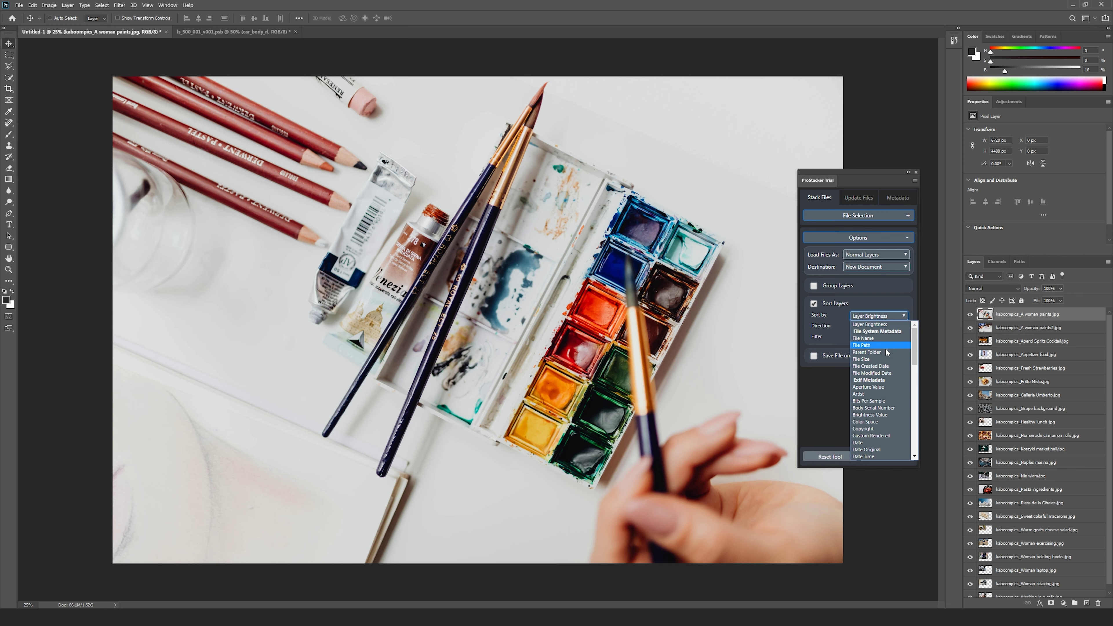
mouse_move(915, 351)
left_mouse_down()
mouse_move(919, 433)
mouse_move(917, 370)
left_mouse_up()
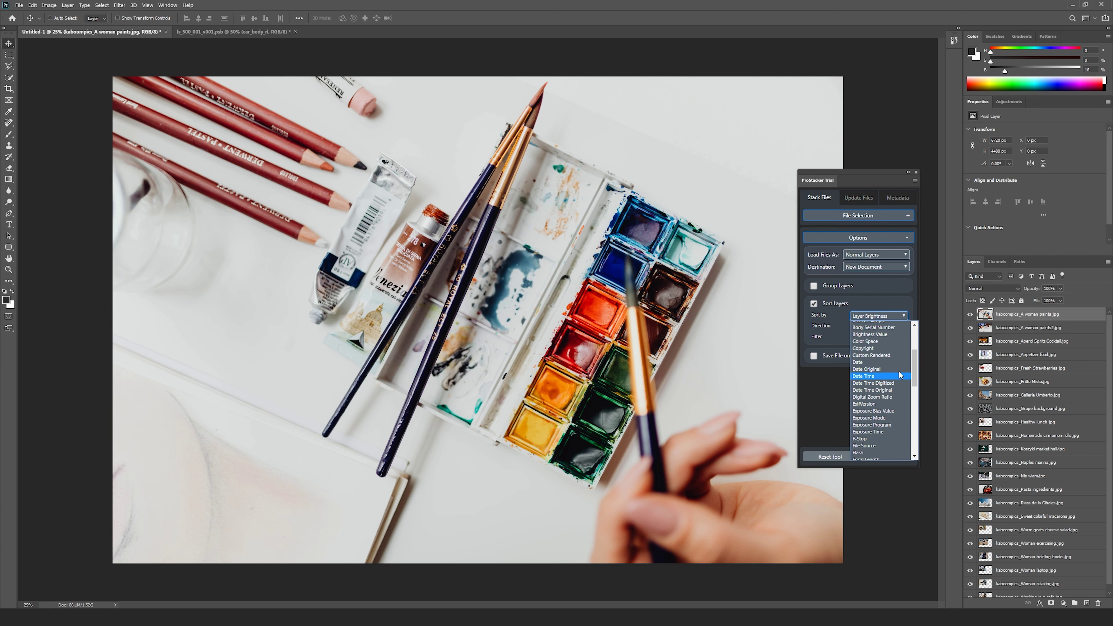
left_click_drag(915, 372, 915, 387)
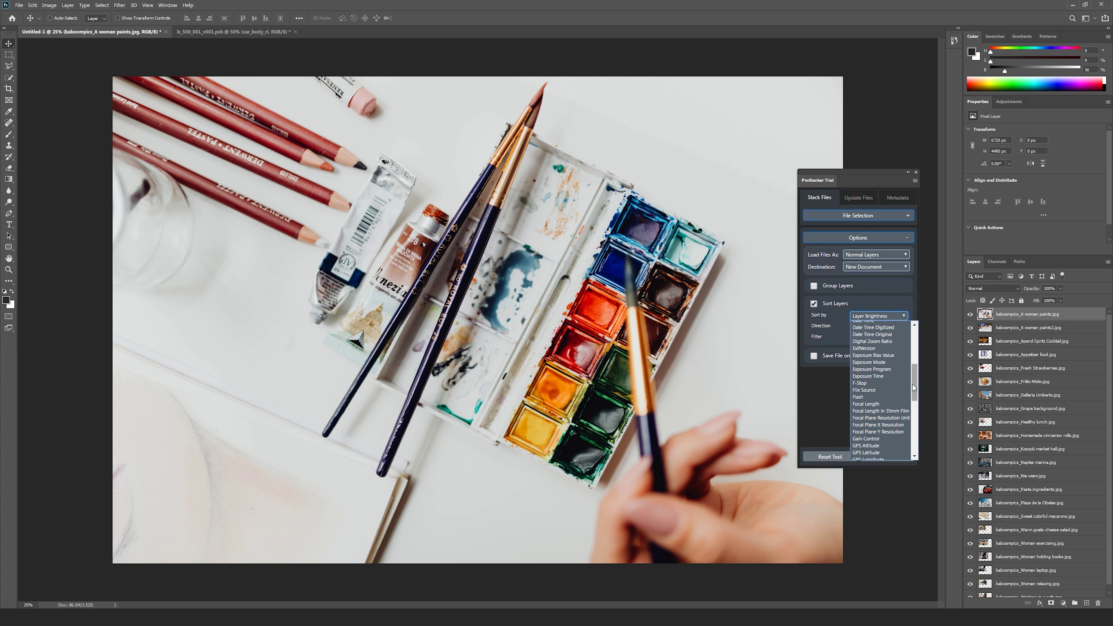
left_click(874, 406)
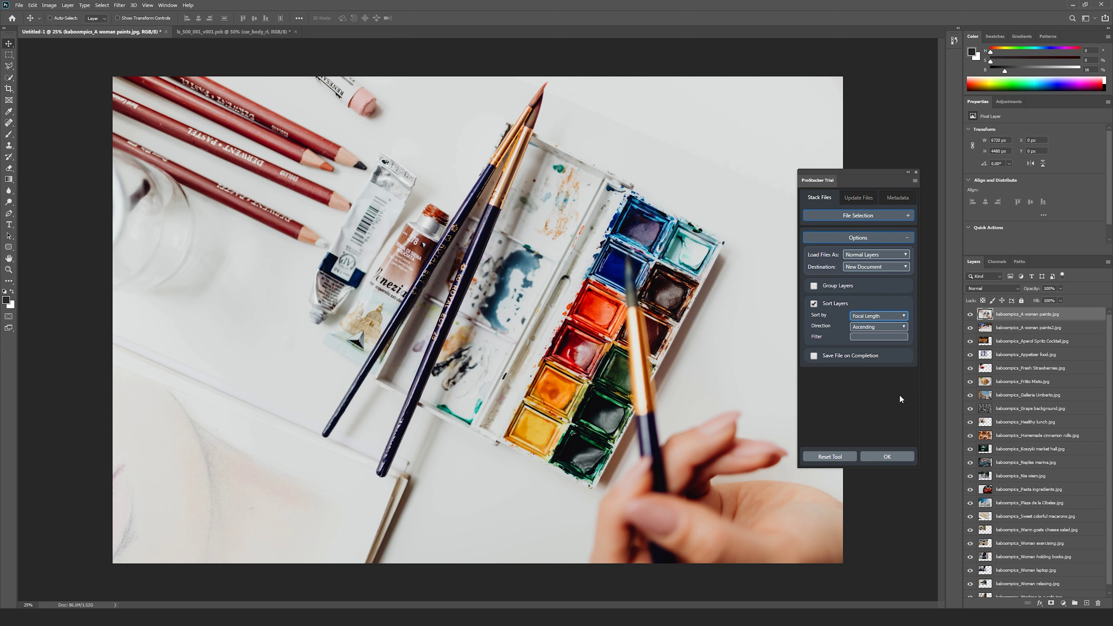
left_click(894, 457)
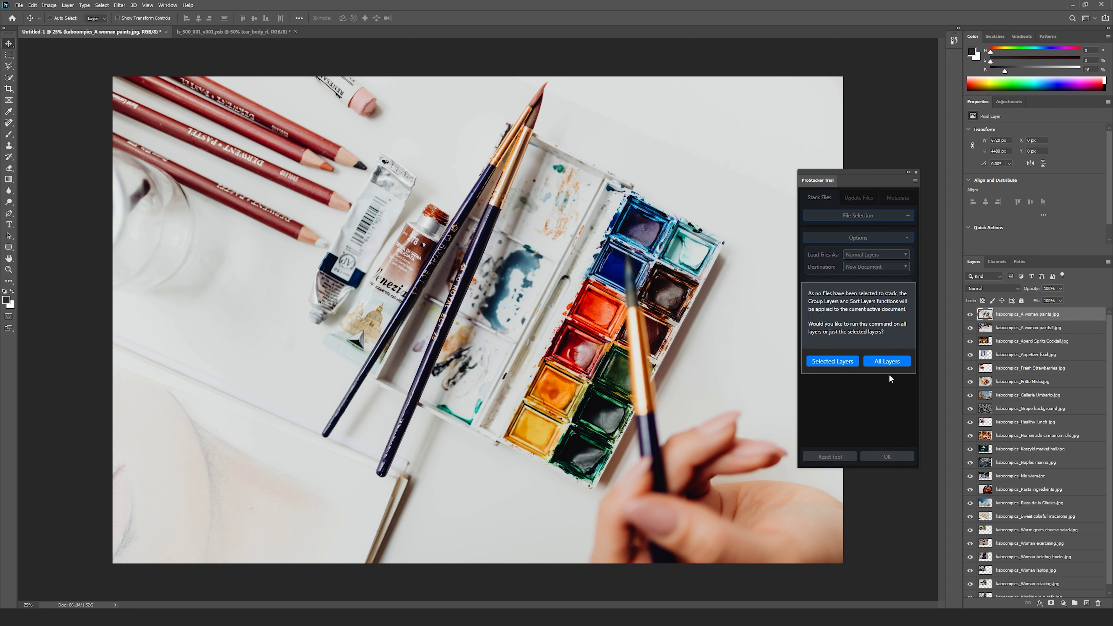
left_click(892, 361)
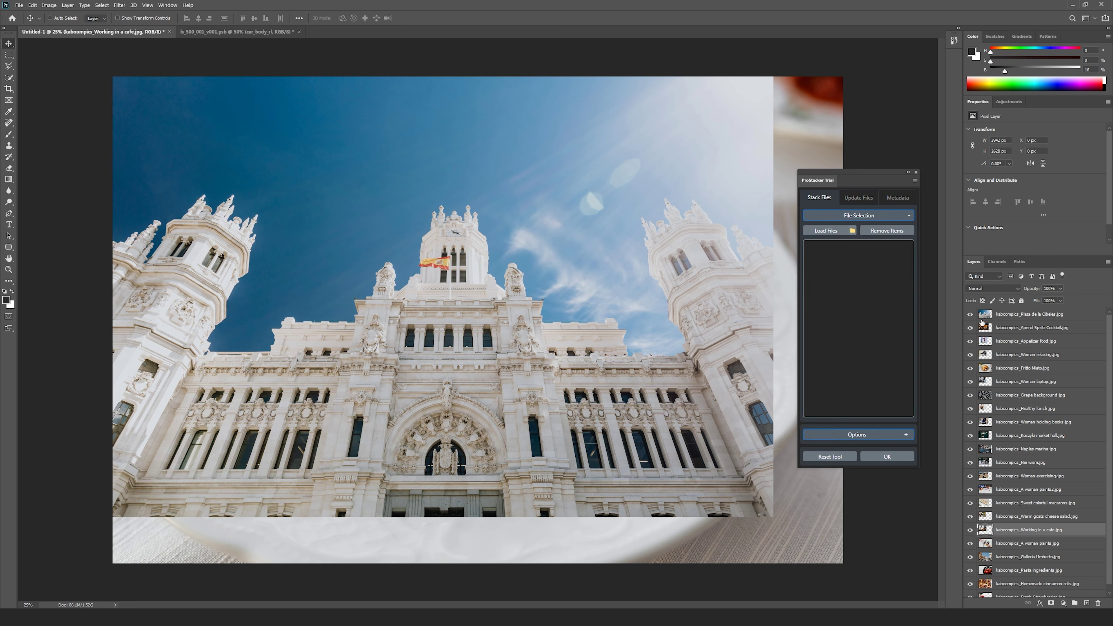
Inspect both ends of the sorted stack, selecting the Plaza de la Cibeles layer and briefly isolating Fresh Strawberries before restoring visibility.
left_click(991, 315)
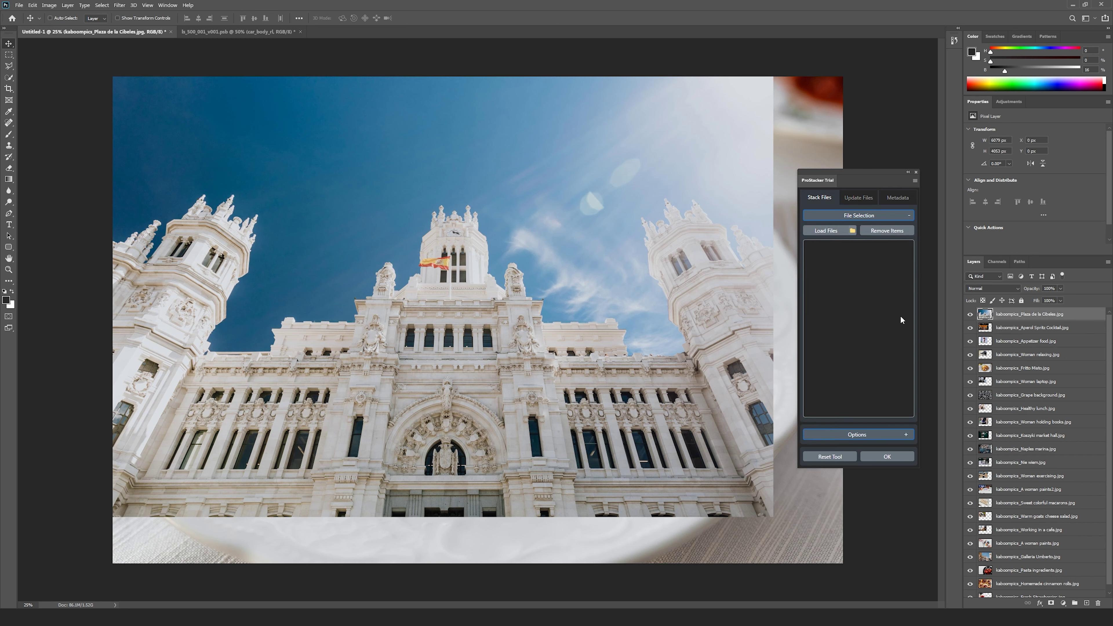
scroll(1110, 349, "down", 1)
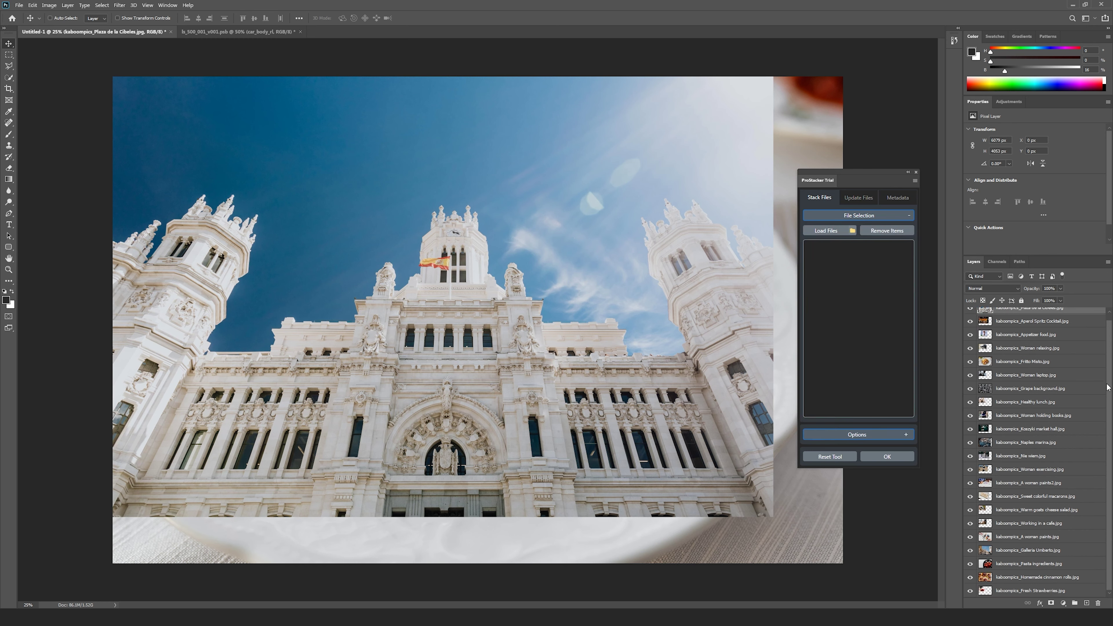
left_click(970, 592, "alt")
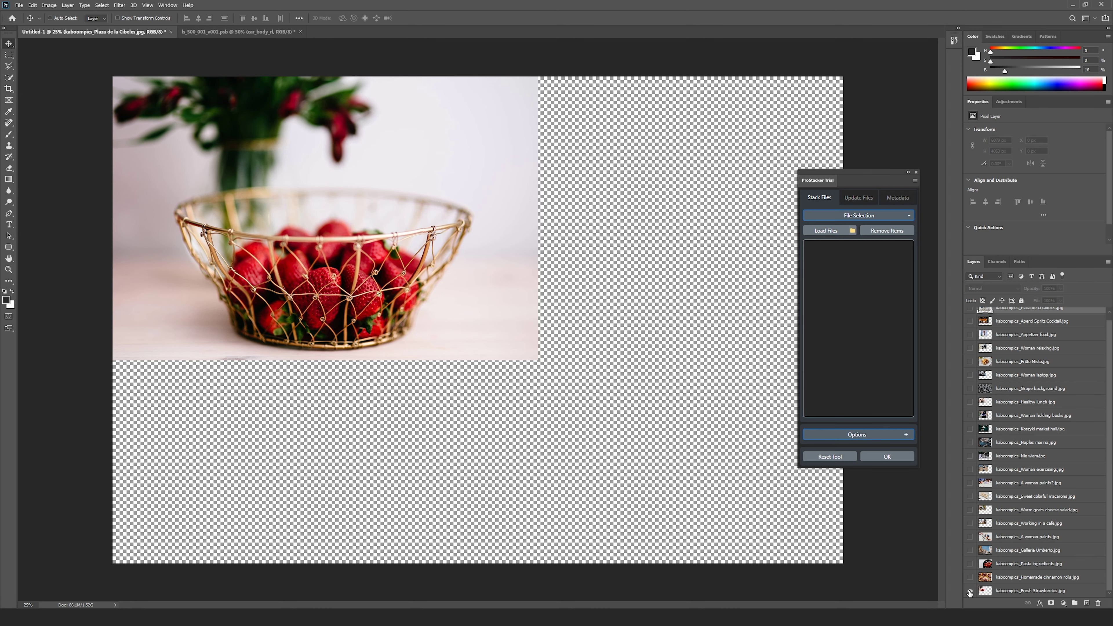
left_click(970, 592, "alt")
scroll(1111, 502, "up", 1)
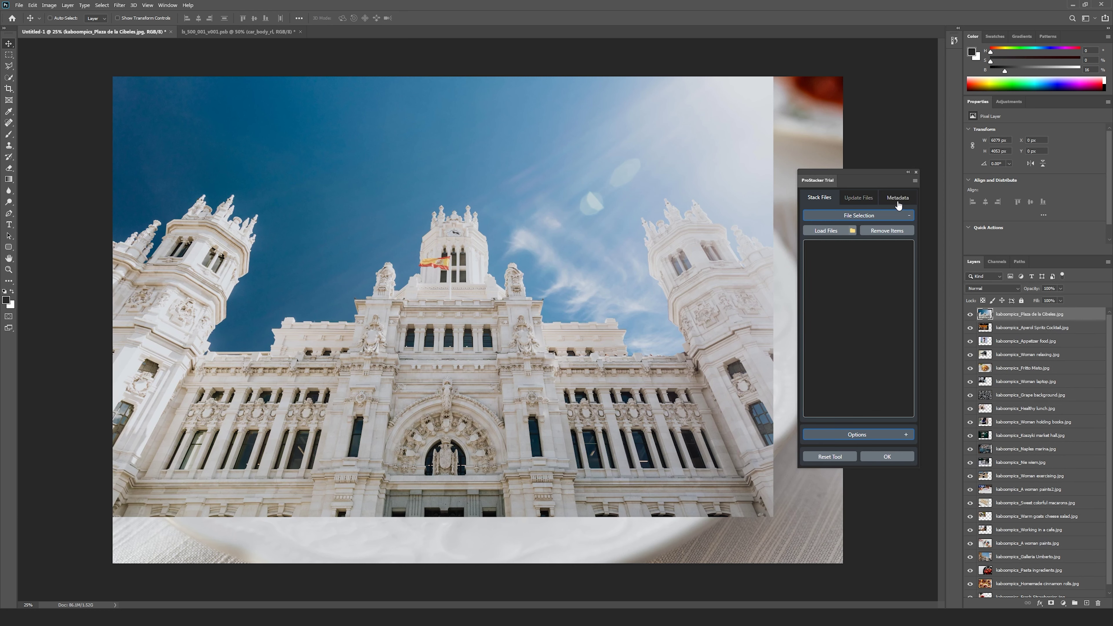
List the Focal Length metadata for all layers and compare it from first to last with the layer order.
left_click(898, 198)
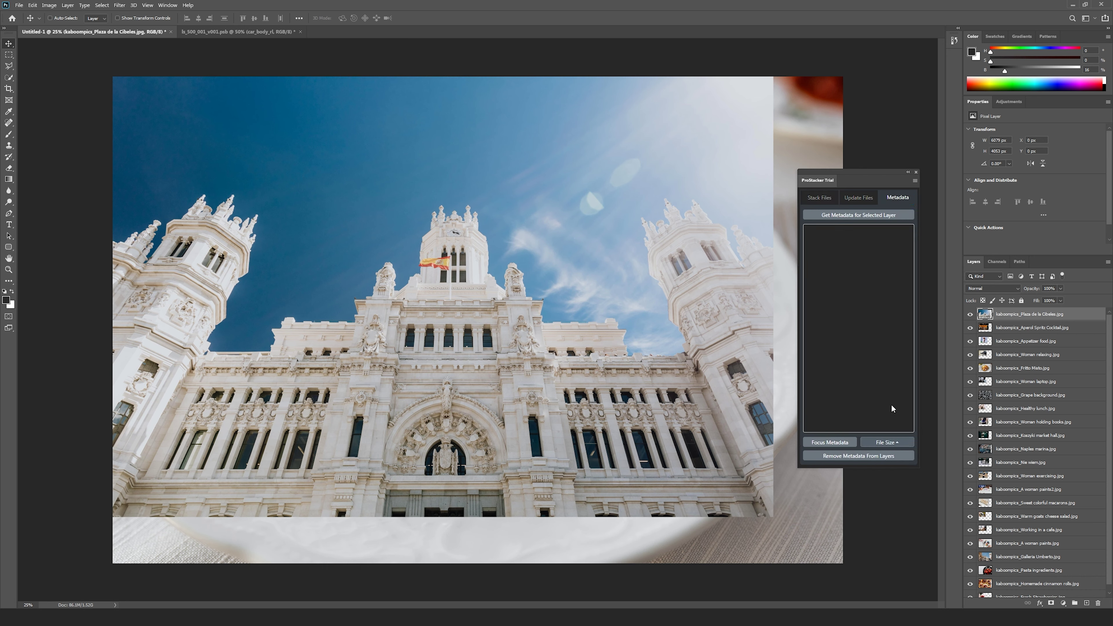
left_click(886, 442)
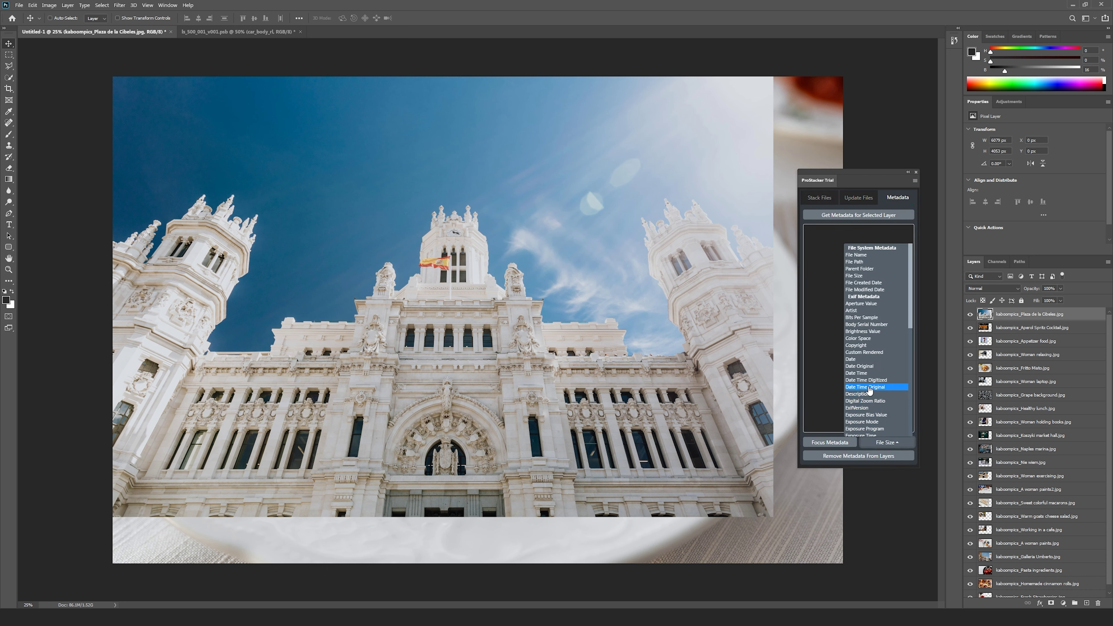
scroll(870, 389, "down", 2)
scroll(864, 386, "down", 2)
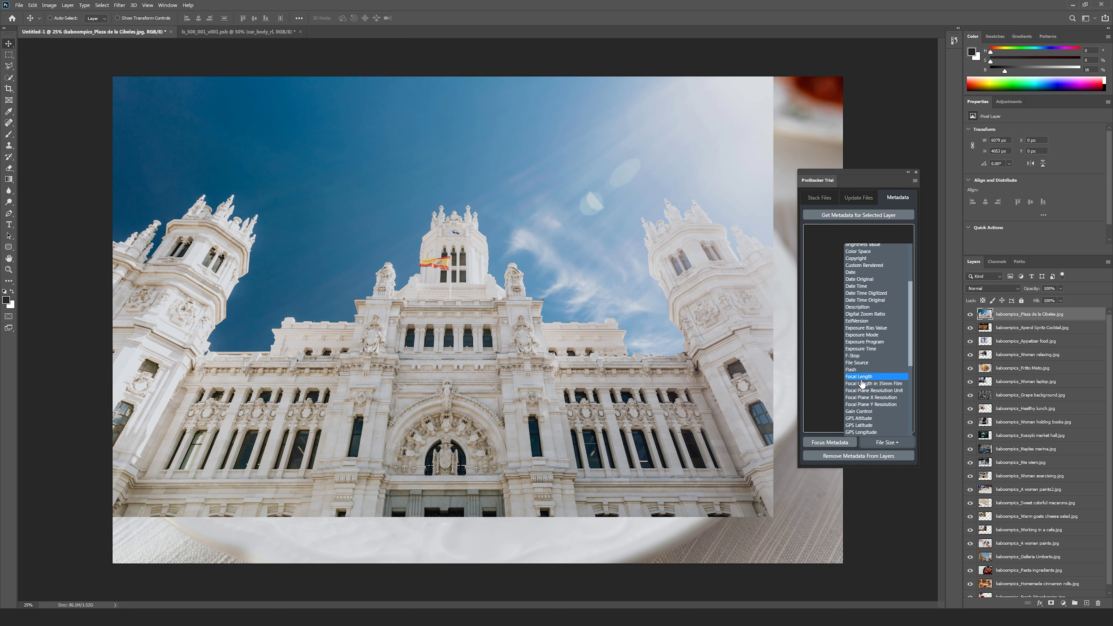
left_click(860, 378)
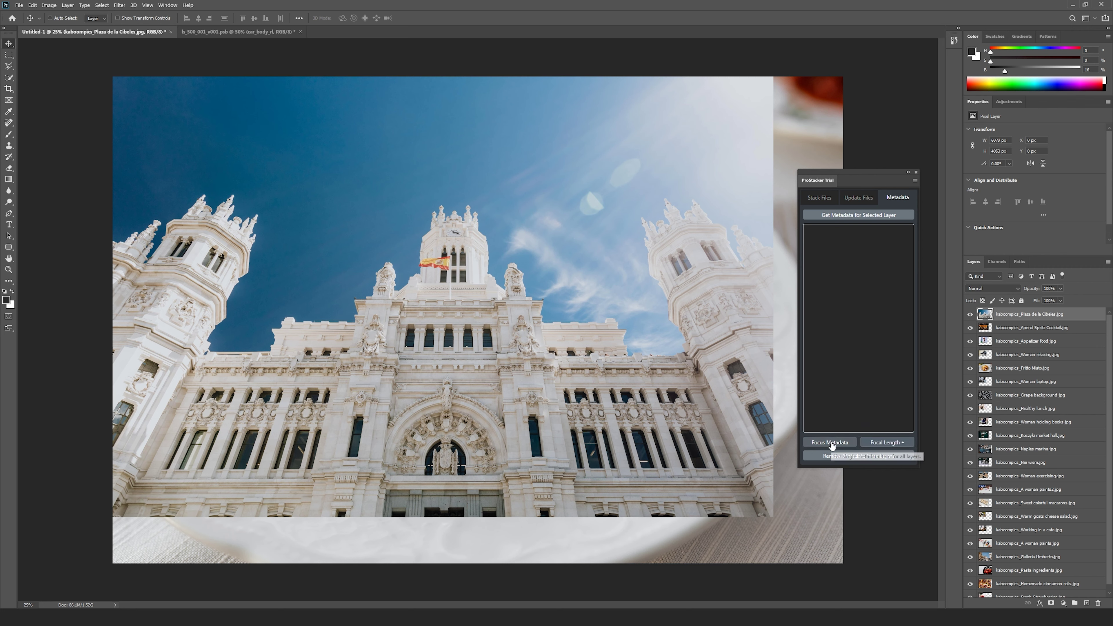
left_click(831, 443)
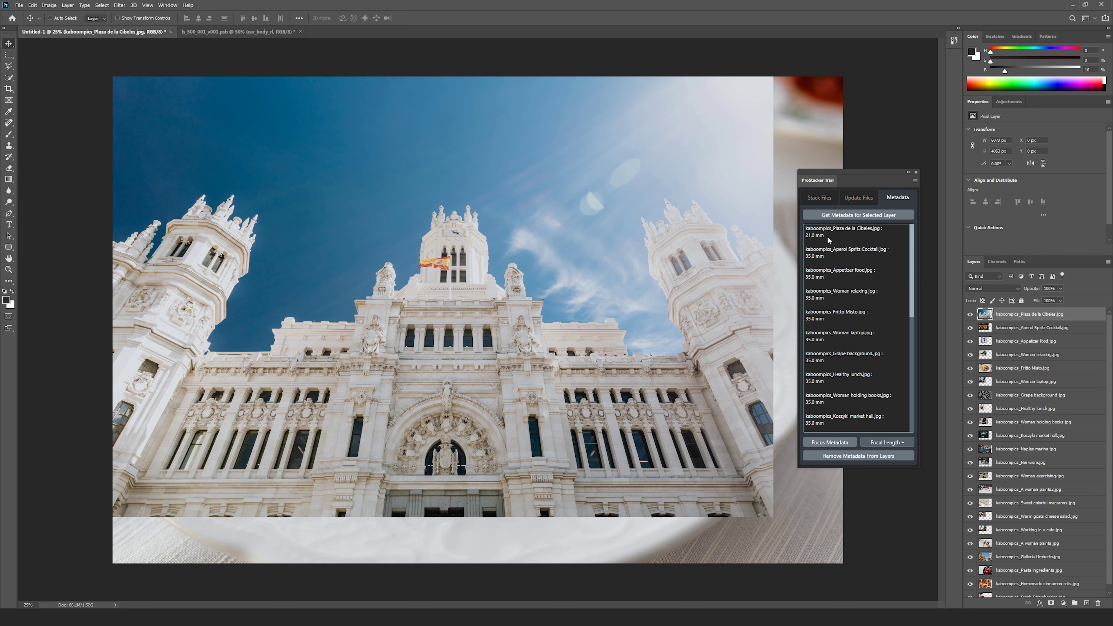
scroll(829, 410, "down", 6)
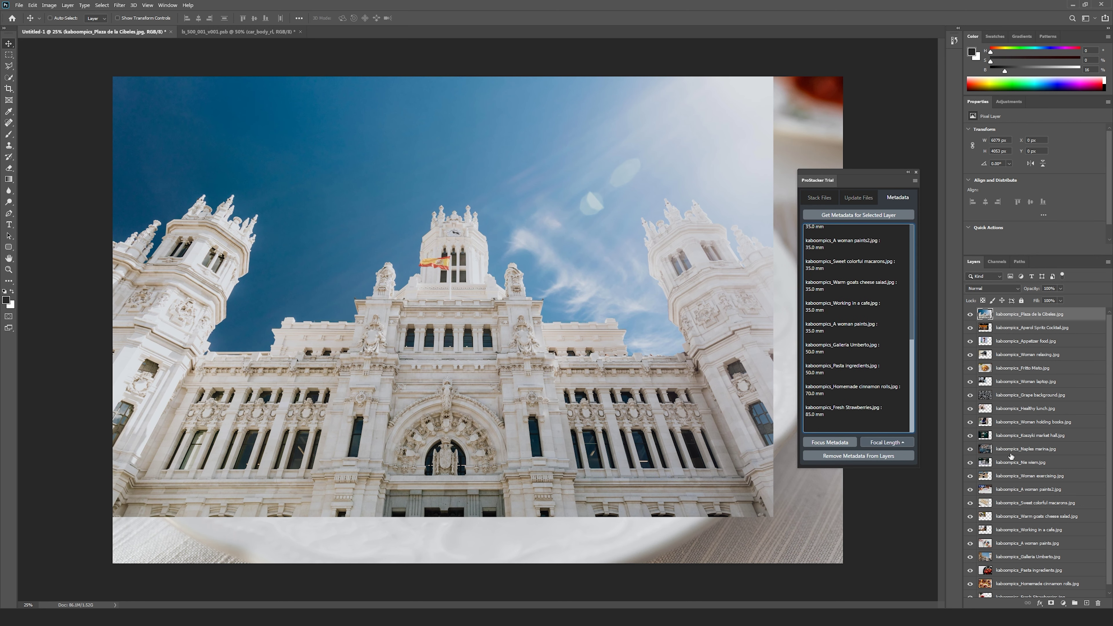
scroll(1040, 595, "down", 1)
scroll(858, 328, "up", 5)
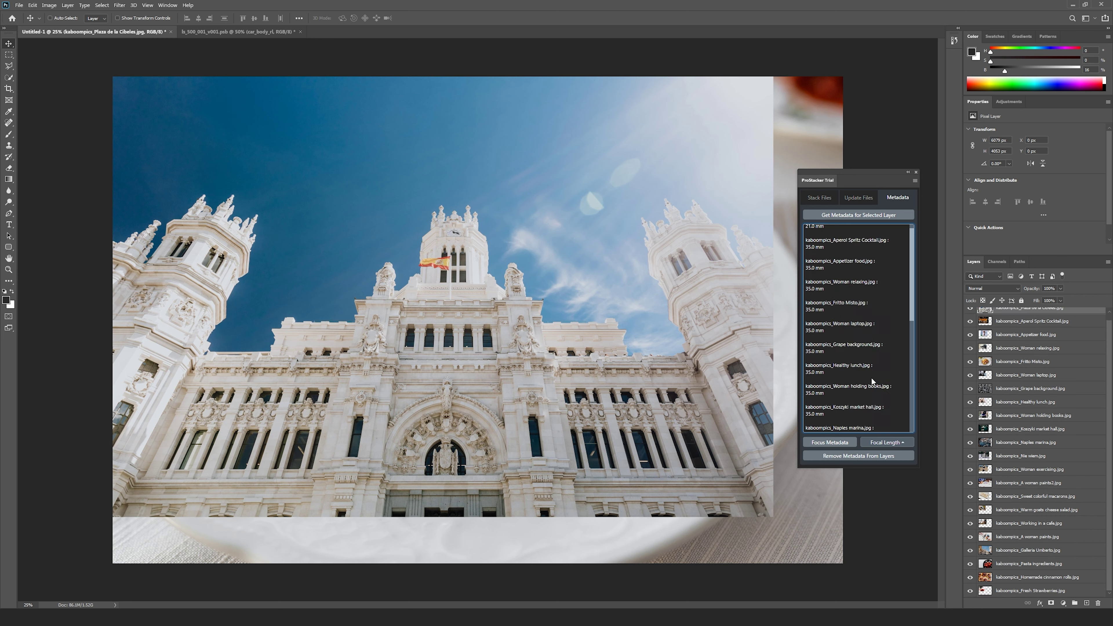
Sort all layers in the document by the Aperture Value metadata in ascending order.
left_click(819, 198)
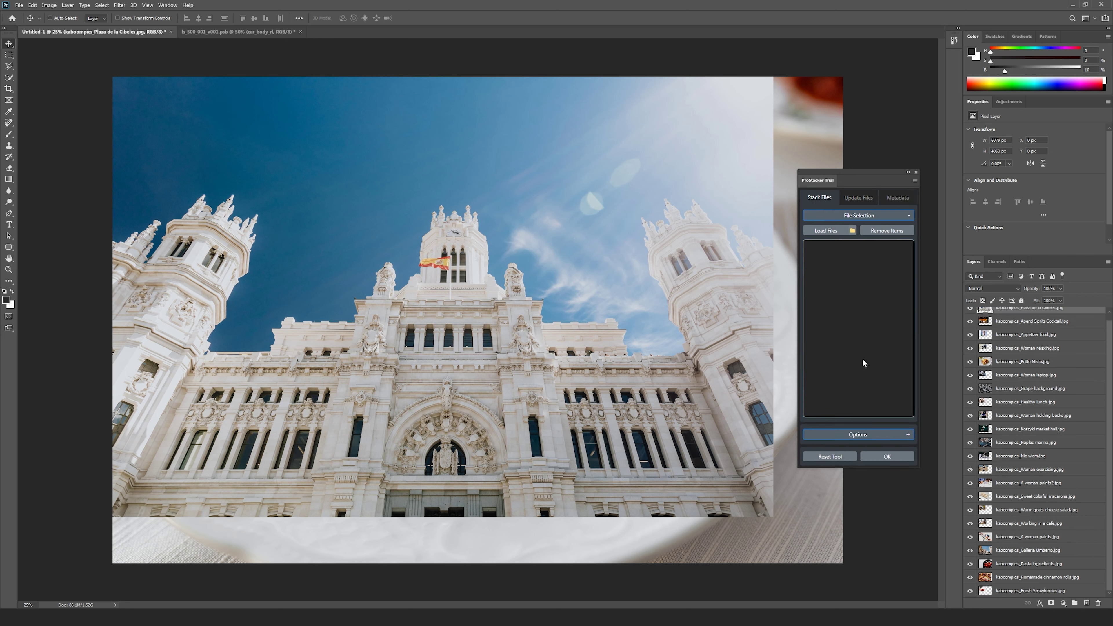
left_click(831, 435)
left_click(814, 303)
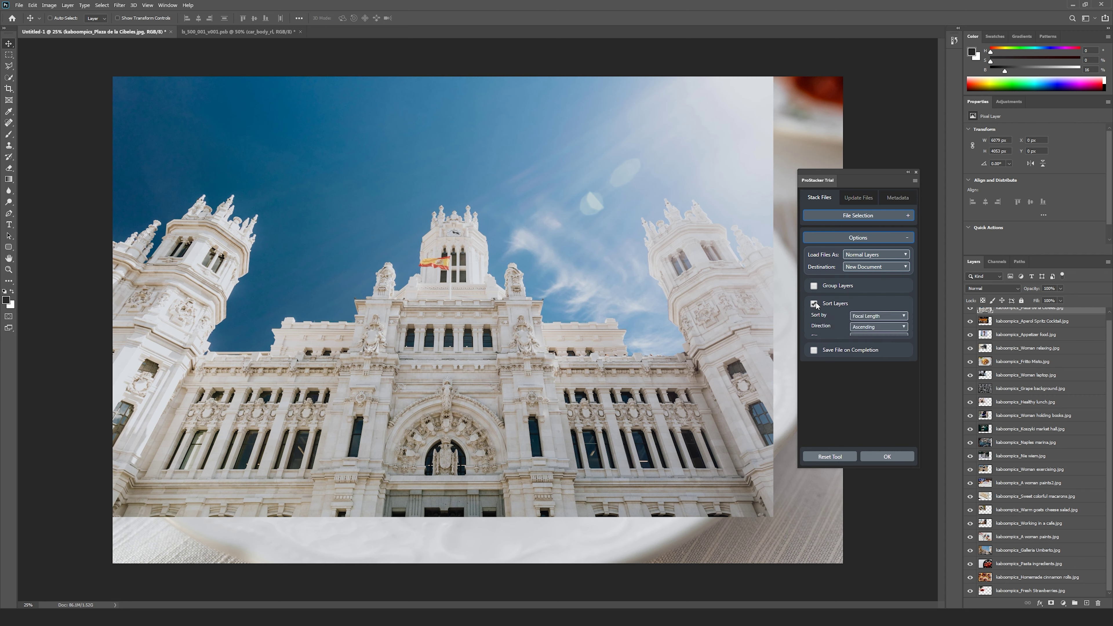
left_click(879, 315)
scroll(874, 362, "up", 3)
left_click(873, 361)
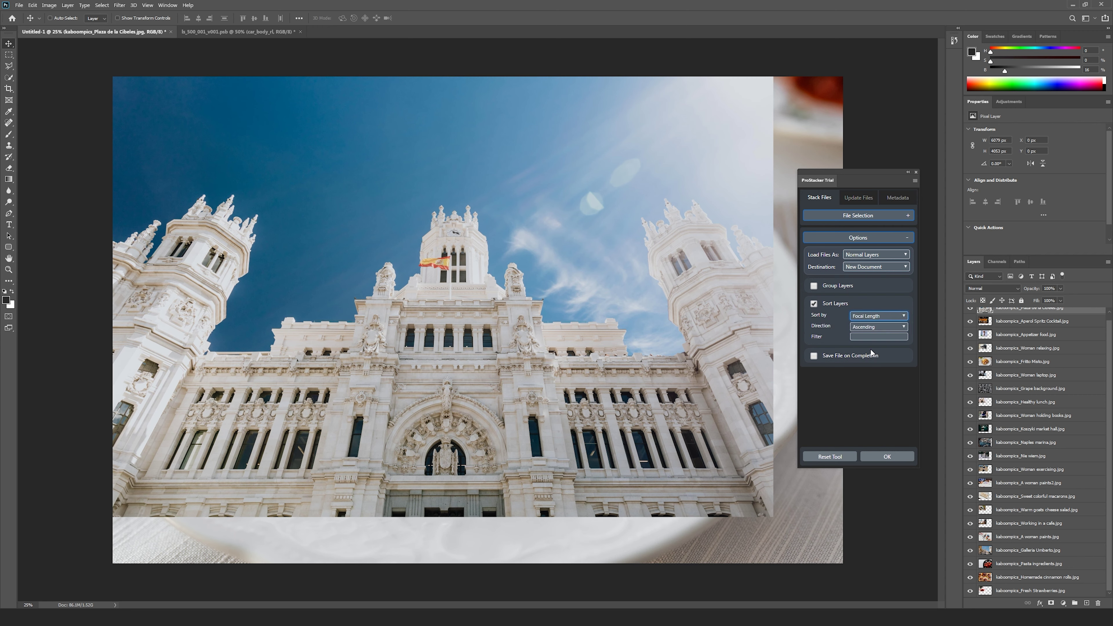
left_click(883, 456)
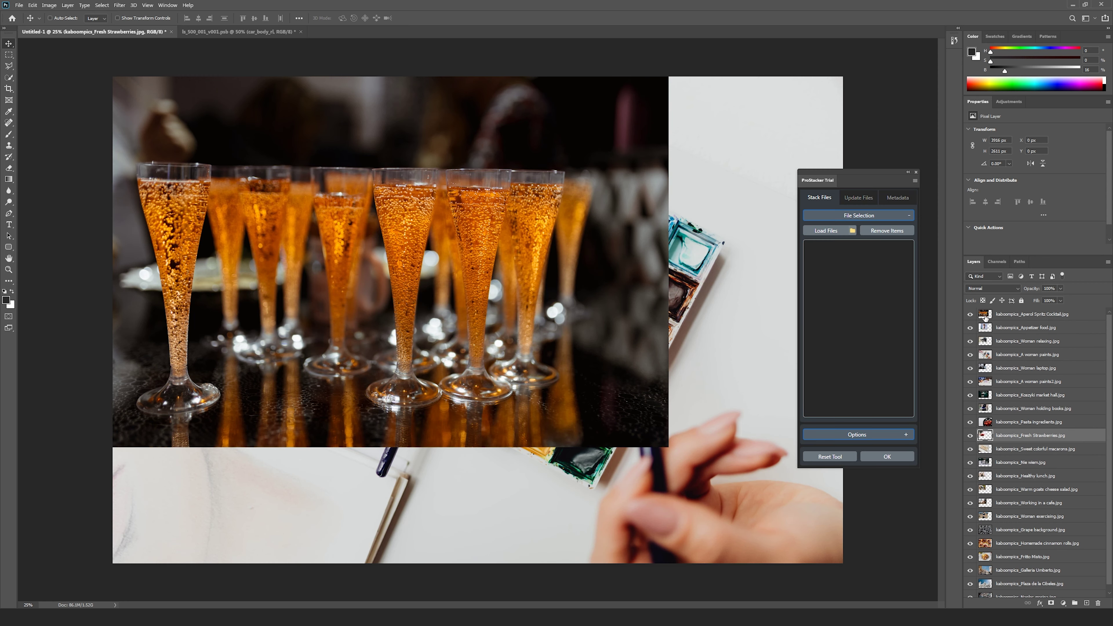
List the Aperture Value metadata for all layers, then briefly isolate the Naples marina layer and restore visibility.
left_click(898, 198)
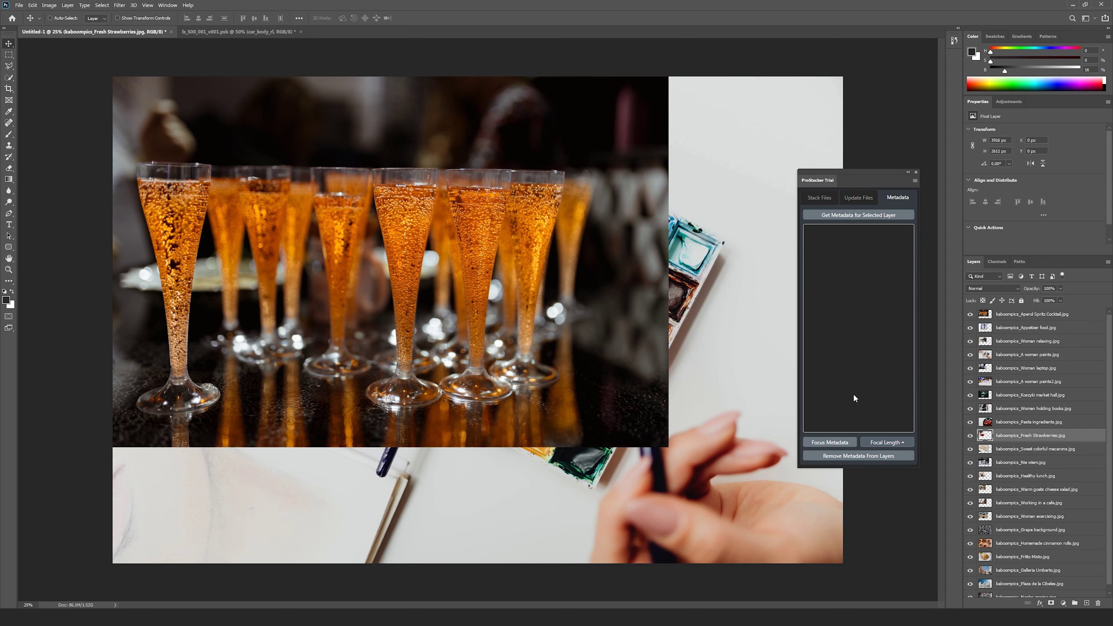
left_click(883, 443)
left_click(865, 304)
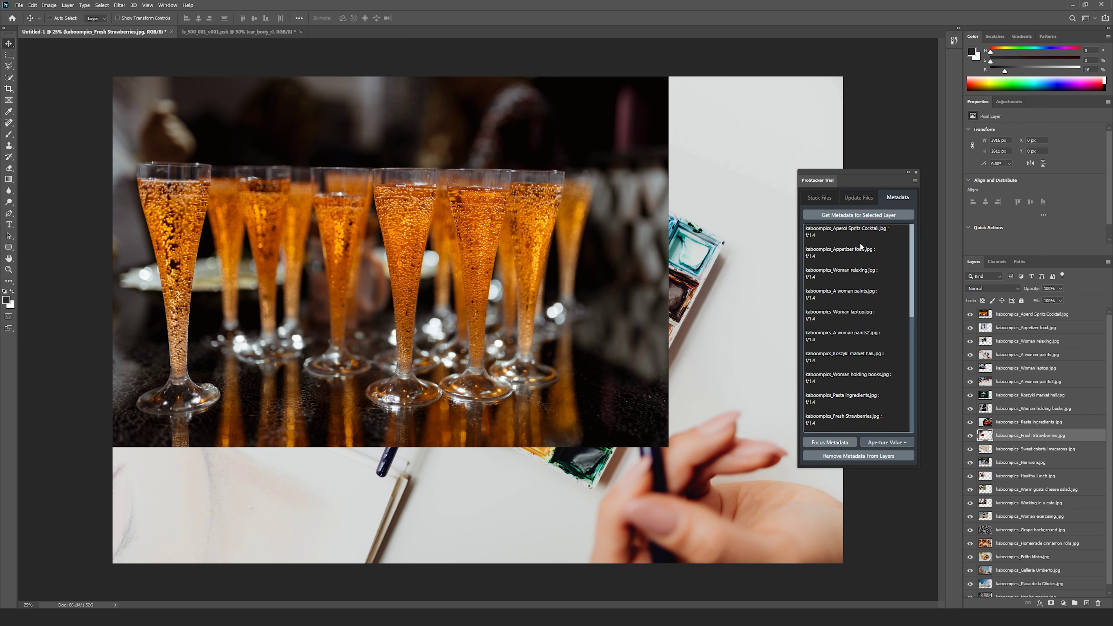
left_click_drag(912, 253, 913, 371)
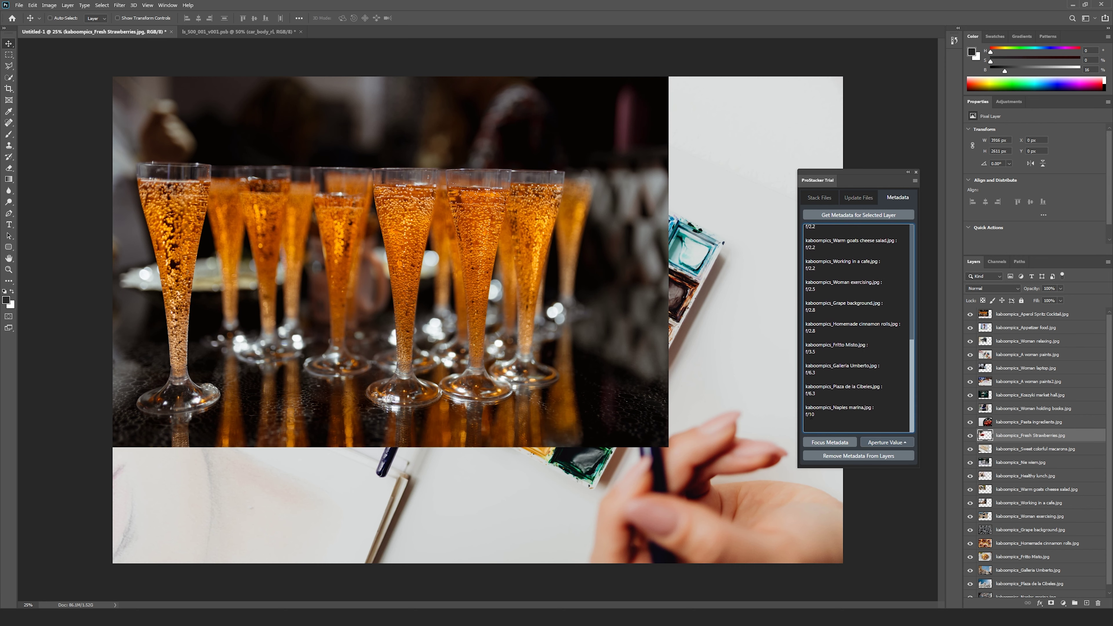
scroll(1104, 373, "down", 1)
left_click(970, 591, "alt")
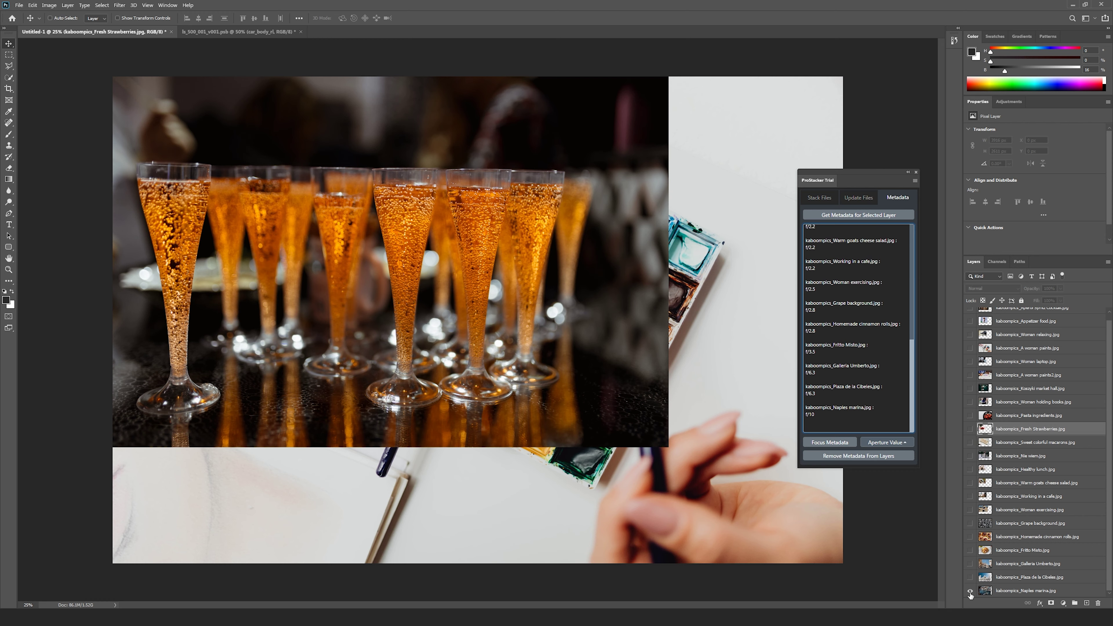
left_click(970, 591, "alt")
Sort all layers in the document by the Image Height metadata.
left_click(819, 198)
left_click(862, 438)
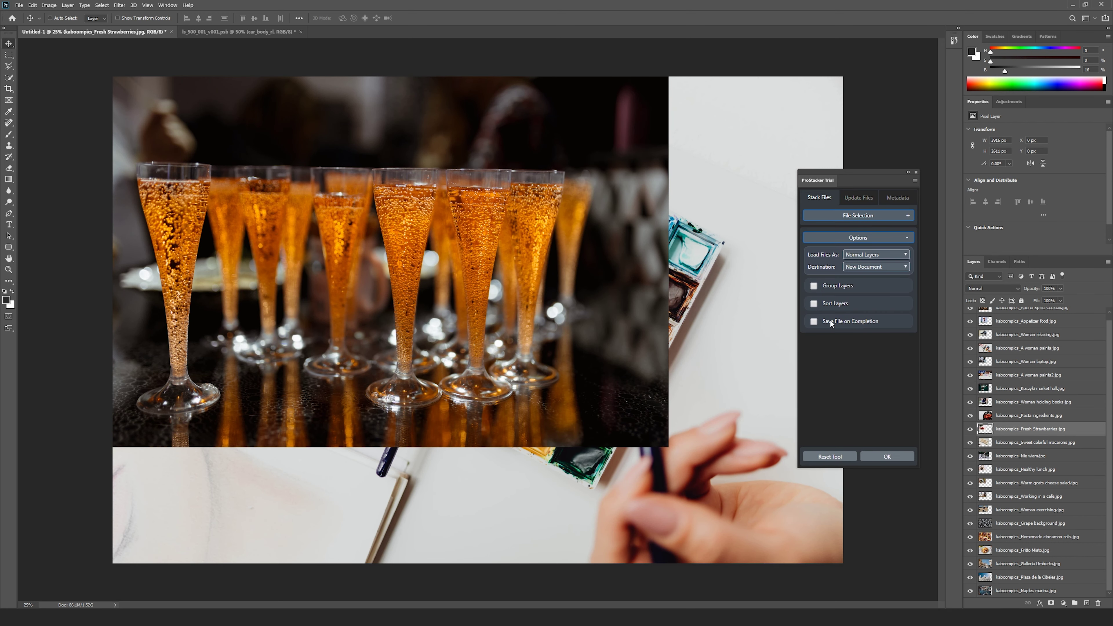
left_click(815, 303)
left_click(879, 316)
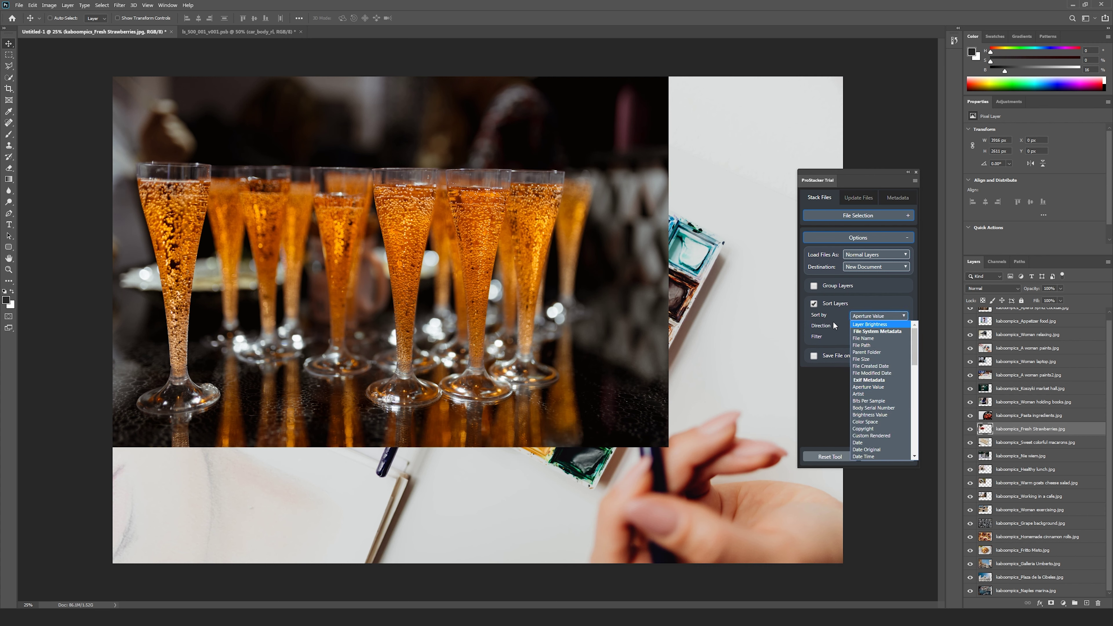
scroll(894, 377, "down", 9)
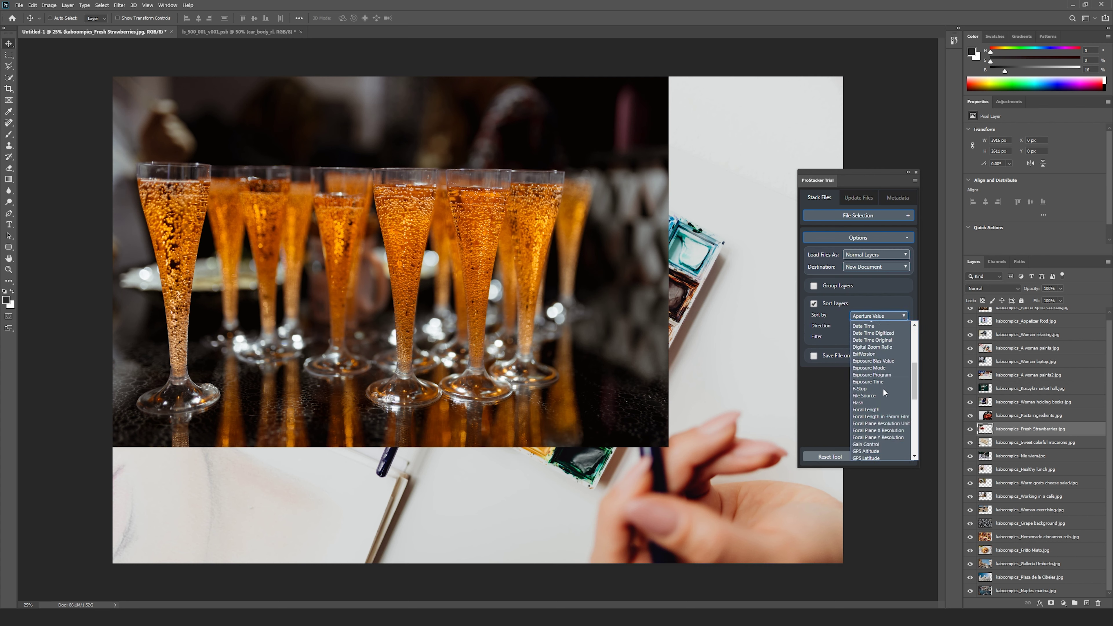
scroll(884, 392, "down", 2)
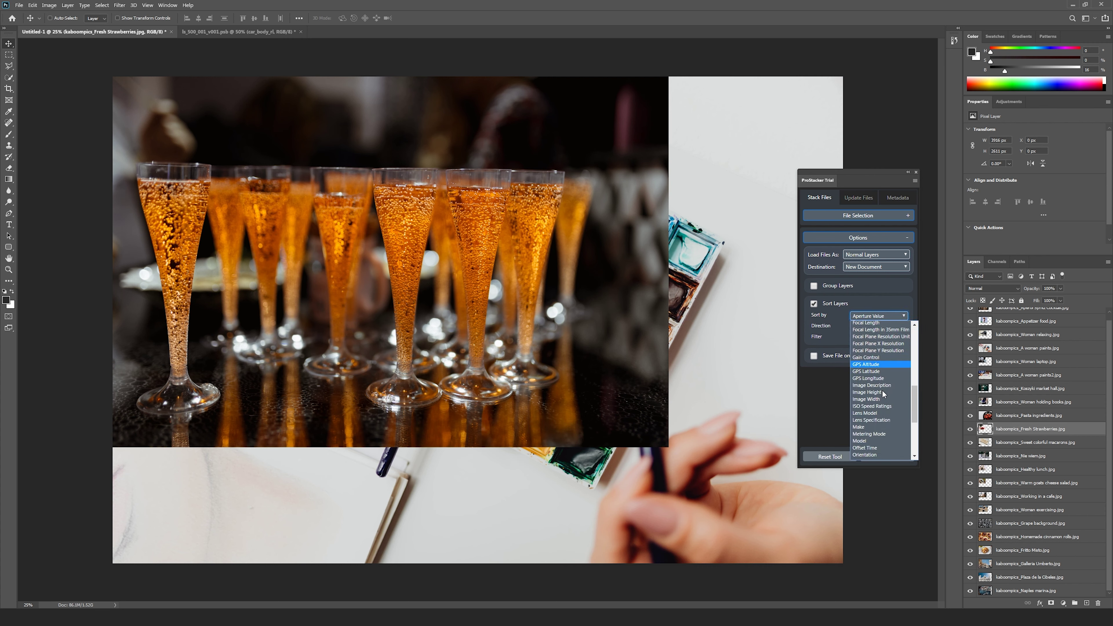
left_click(866, 392)
left_click(886, 457)
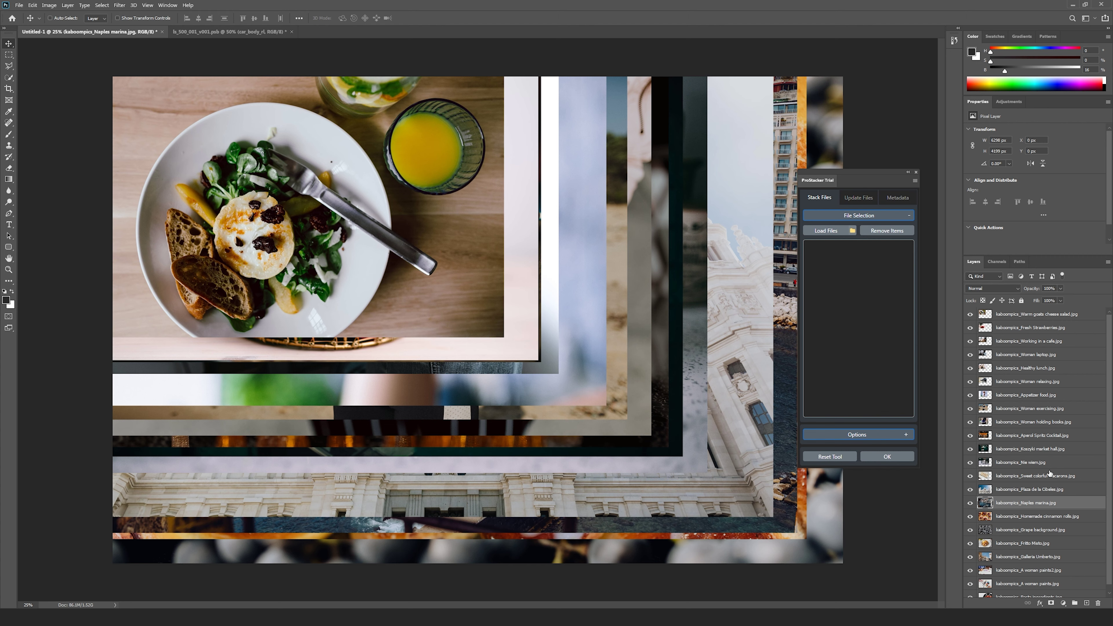
Enable layer sorting and set the sort criterion to Custom metadata after browsing the available metadata tags.
left_click(849, 434)
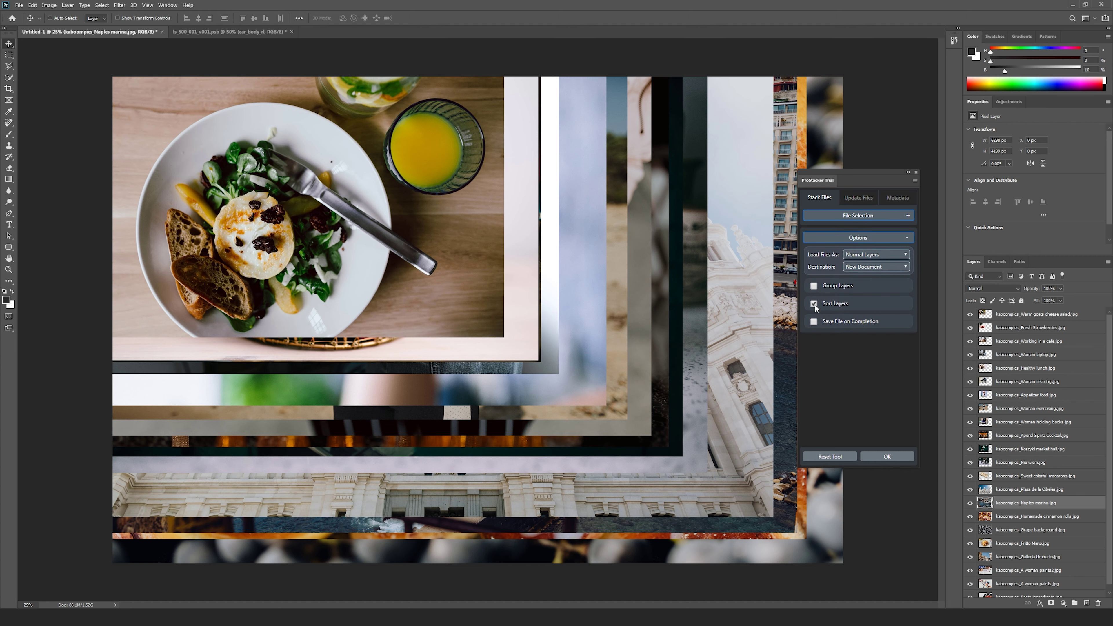
left_click(814, 303)
left_click(878, 316)
scroll(886, 393, "up", 2)
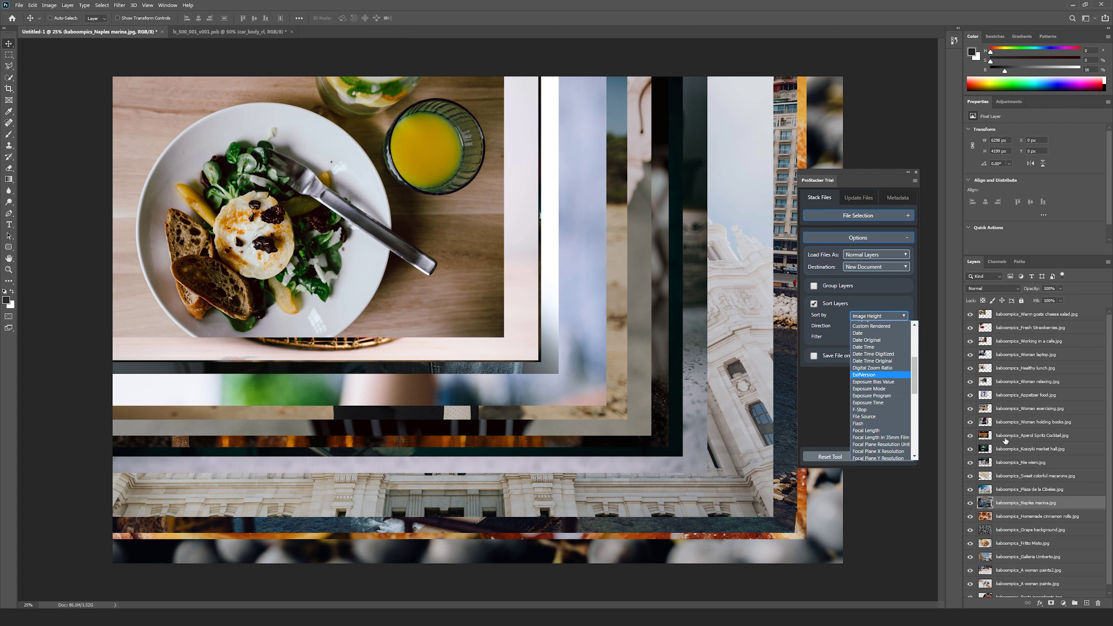
scroll(881, 381, "up", 5)
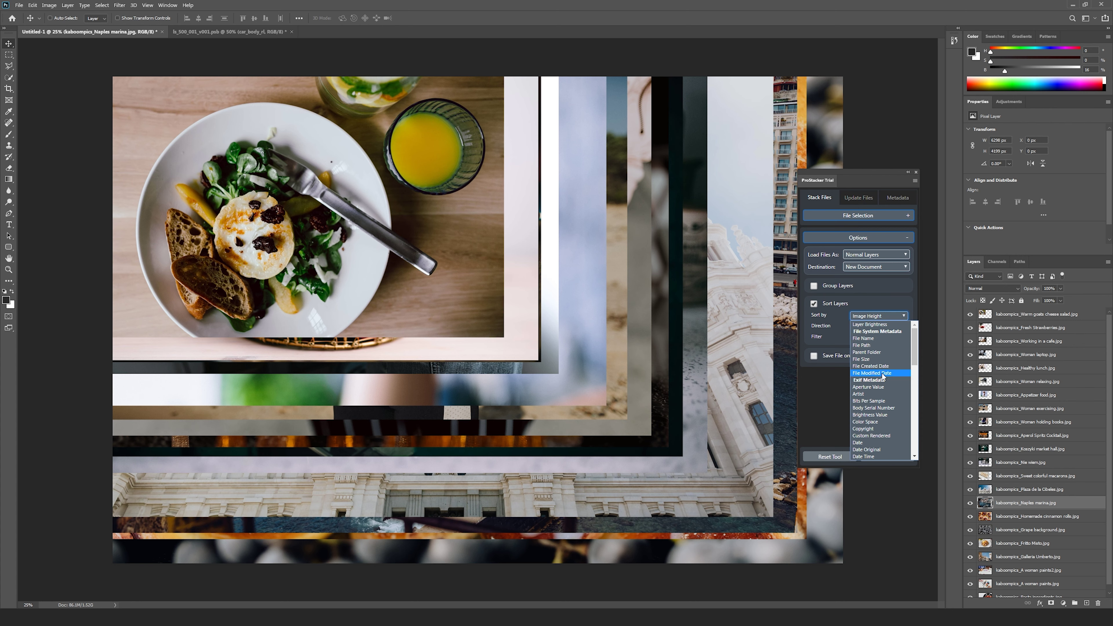
left_click_drag(915, 353, 925, 447)
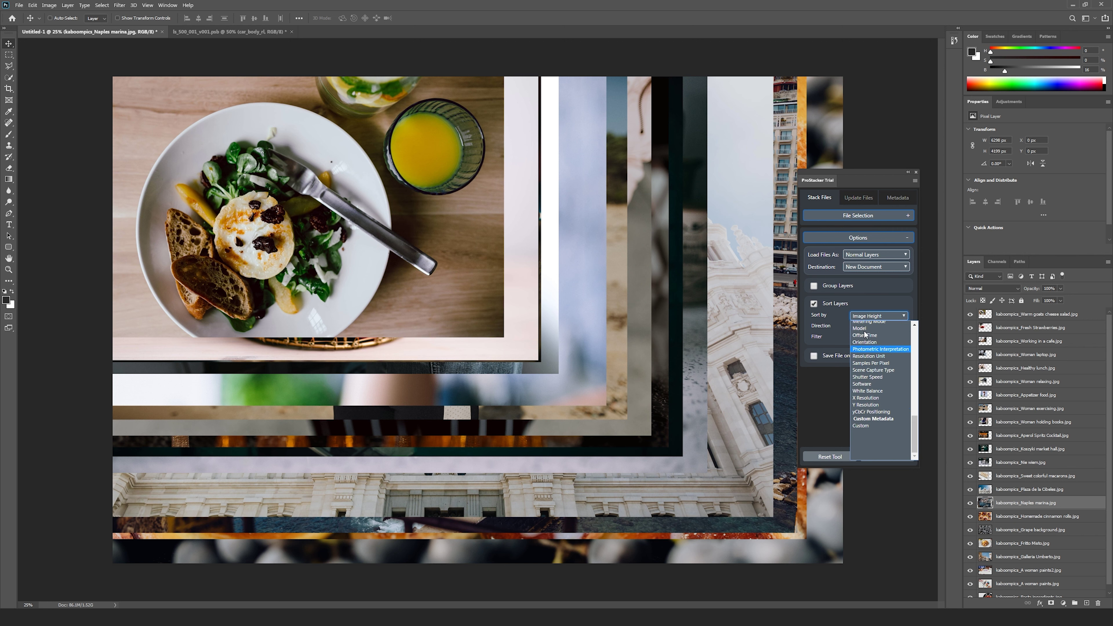
left_click(861, 426)
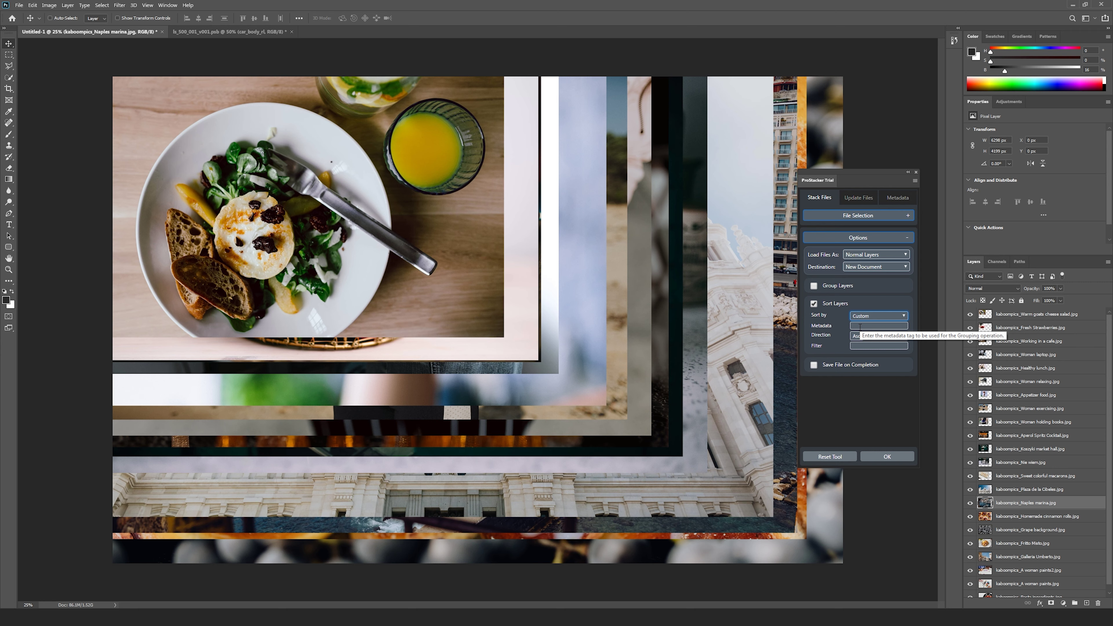
Show the id_matte_rl group in the car document and sort all its matte layers by Layer Brightness in ascending order.
left_click(864, 316)
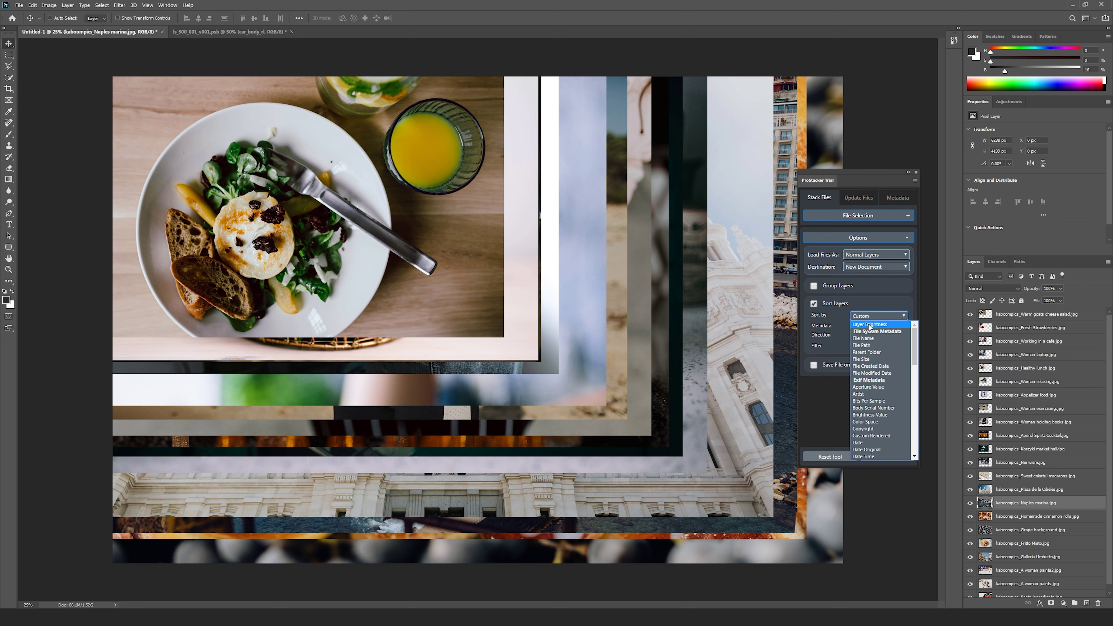
left_click(861, 324)
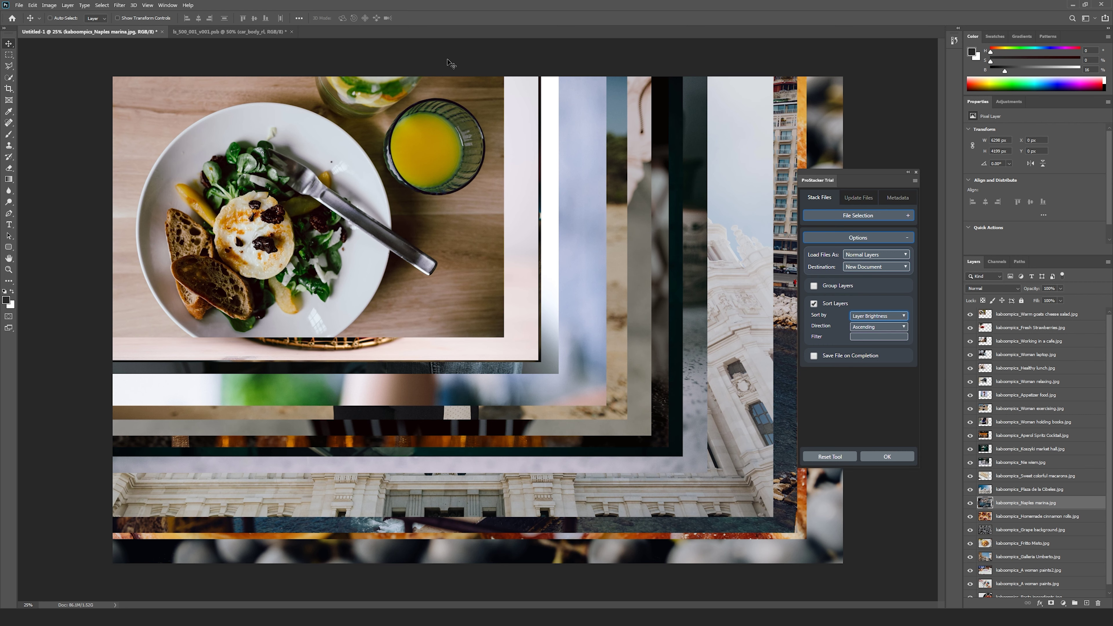
left_click(221, 32)
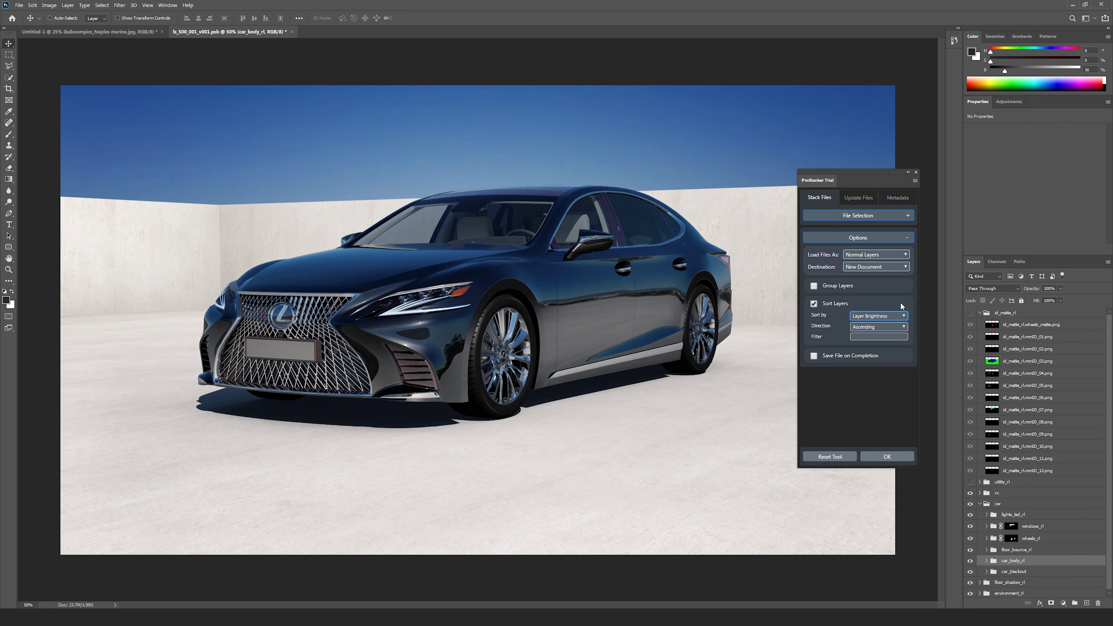
left_click(970, 312)
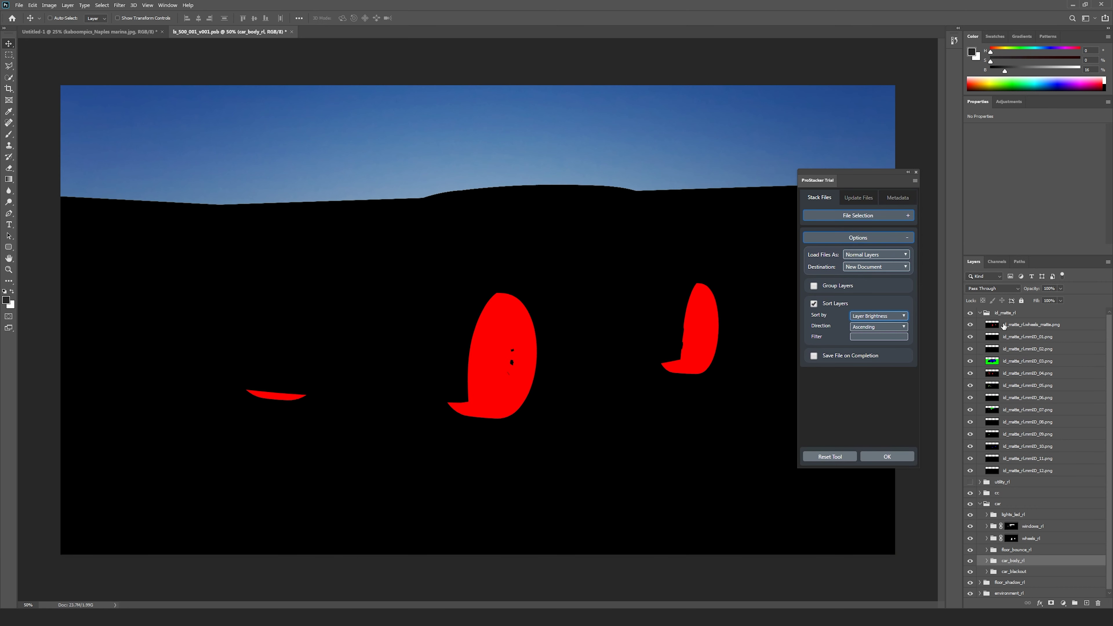
left_click(1003, 328)
left_click(1004, 471, "shift")
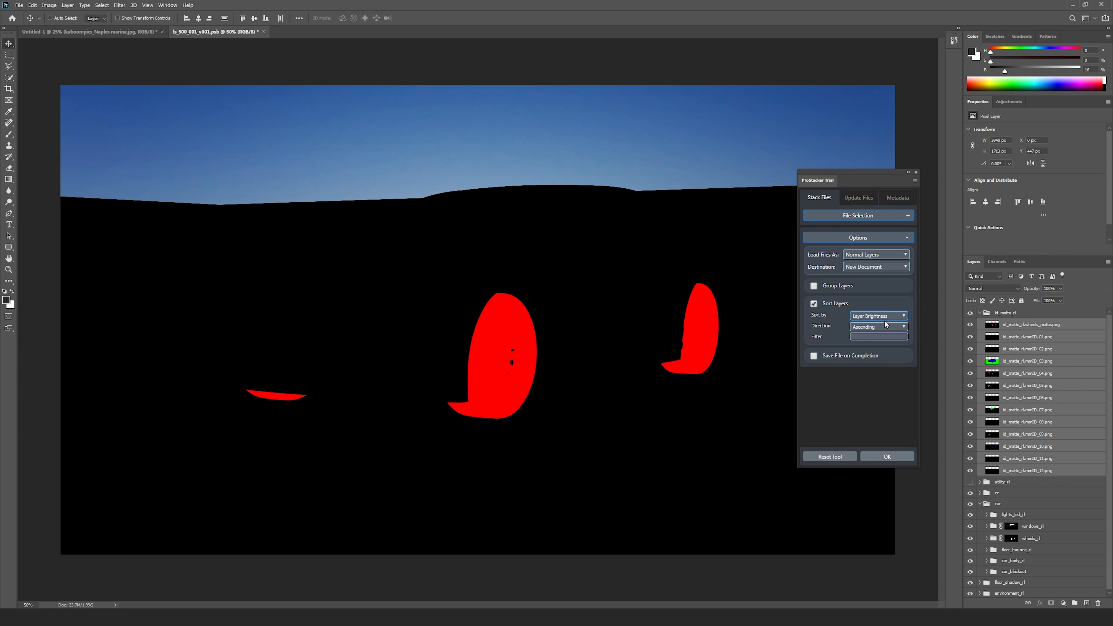
left_click(898, 461)
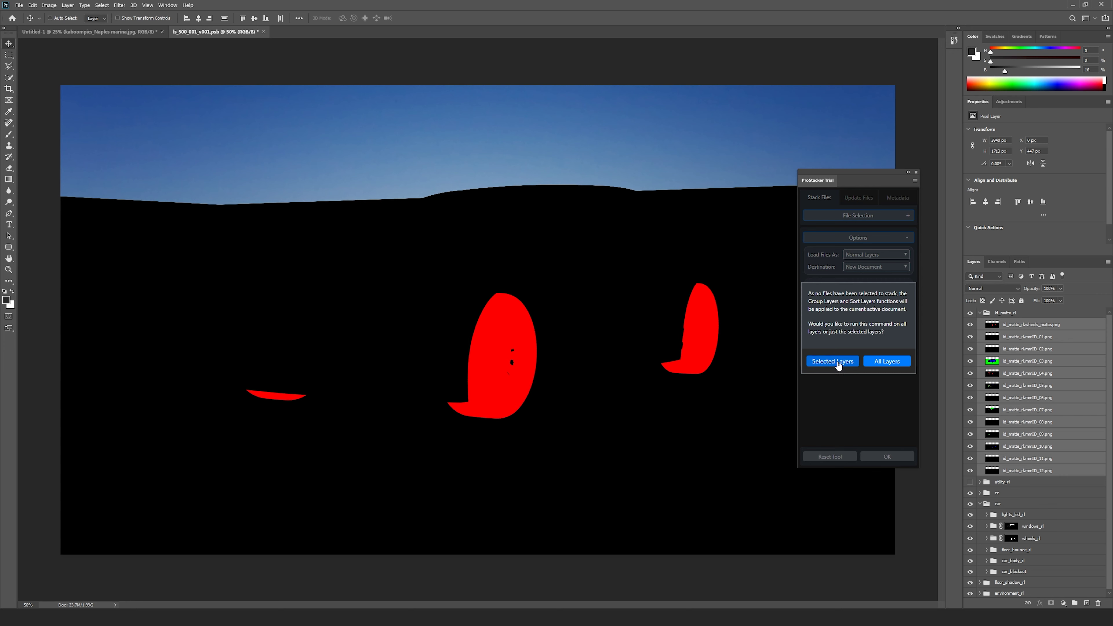
left_click(838, 362)
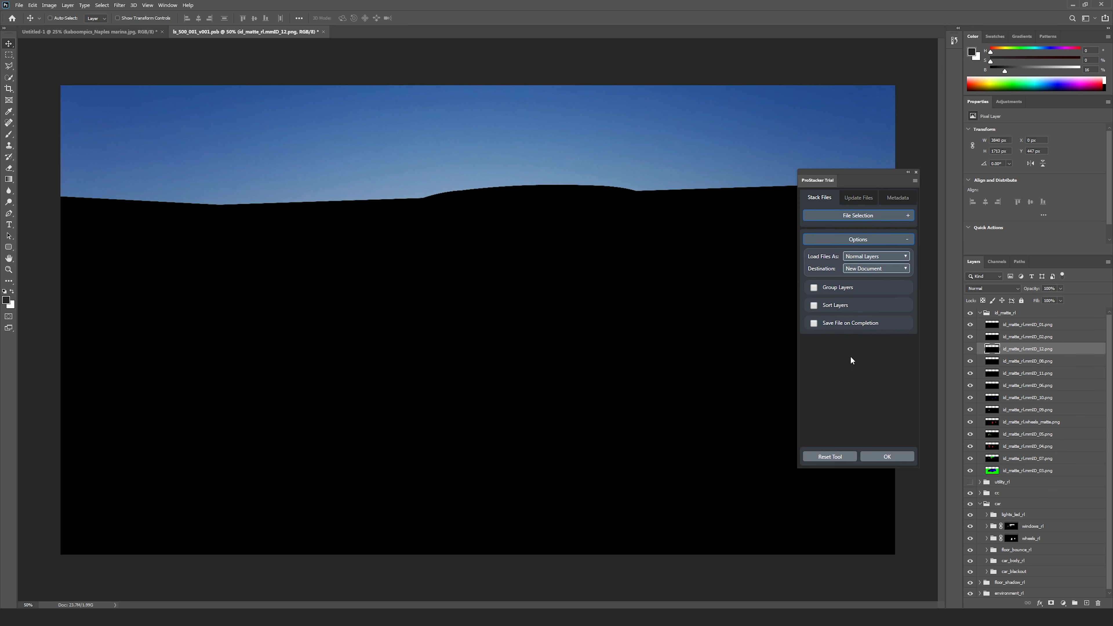
Sort all matte layers in the id_matte_rl group by Layer Brightness in descending order.
left_click(815, 304)
left_click(870, 315)
left_click(868, 327)
left_click(865, 342)
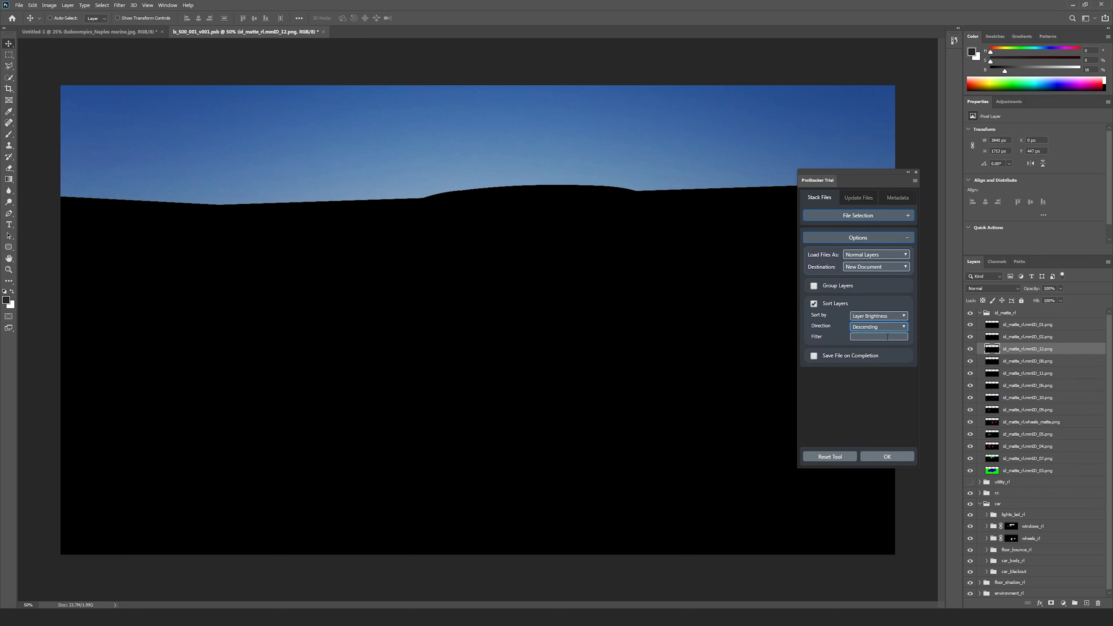
left_click(1007, 469, "shift")
left_click(887, 457)
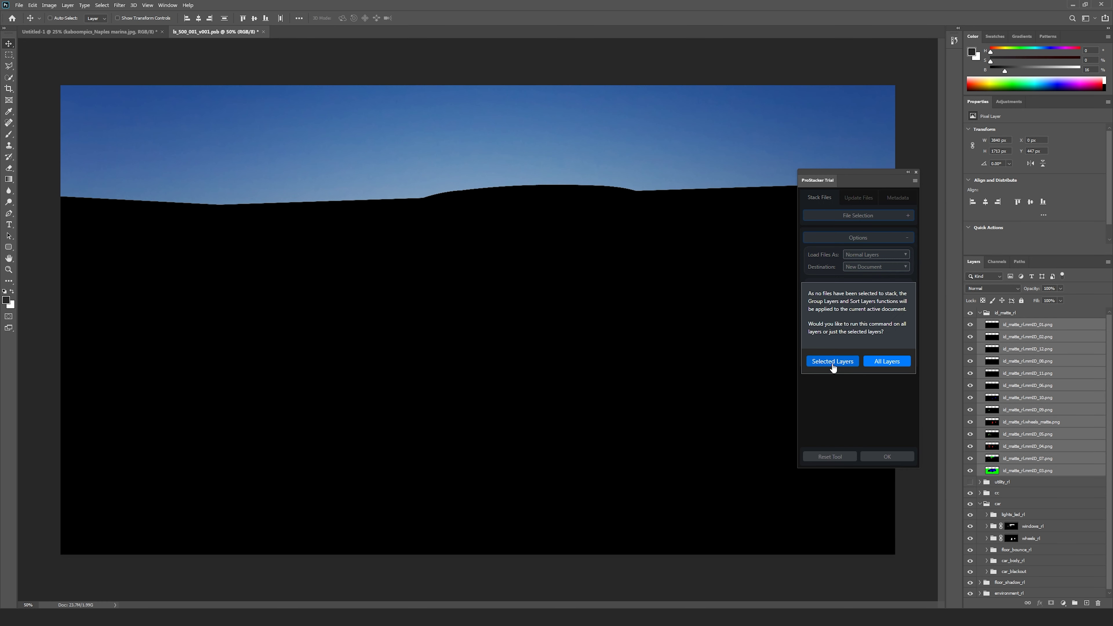
left_click(833, 362)
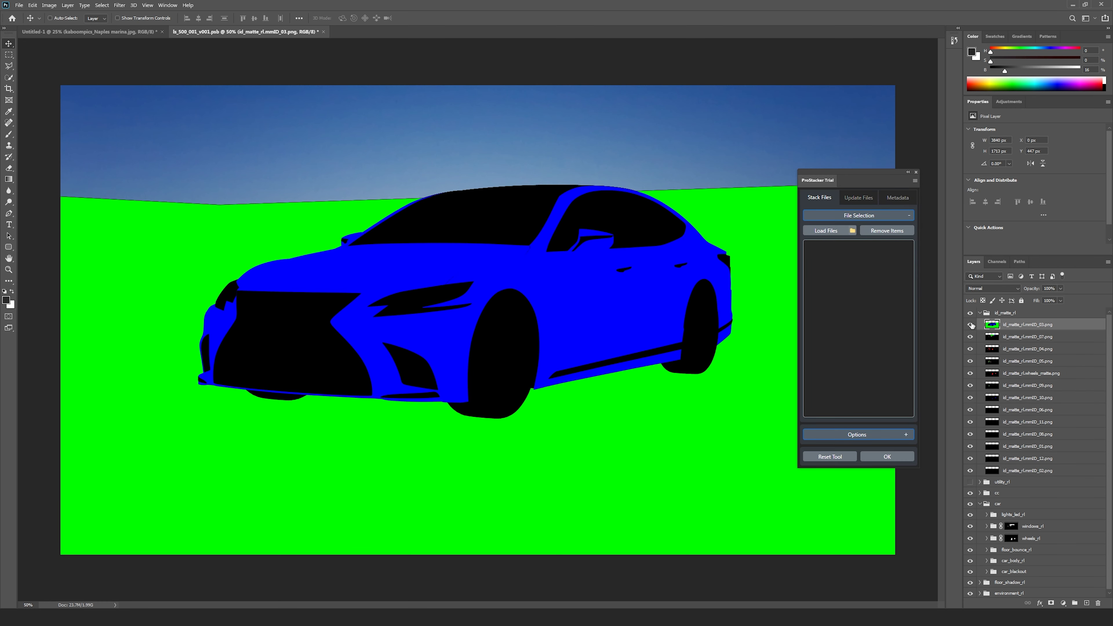
Temporarily hide the uppermost matte layers one by one to check the brightness order, and restore their visibility.
left_click(970, 325)
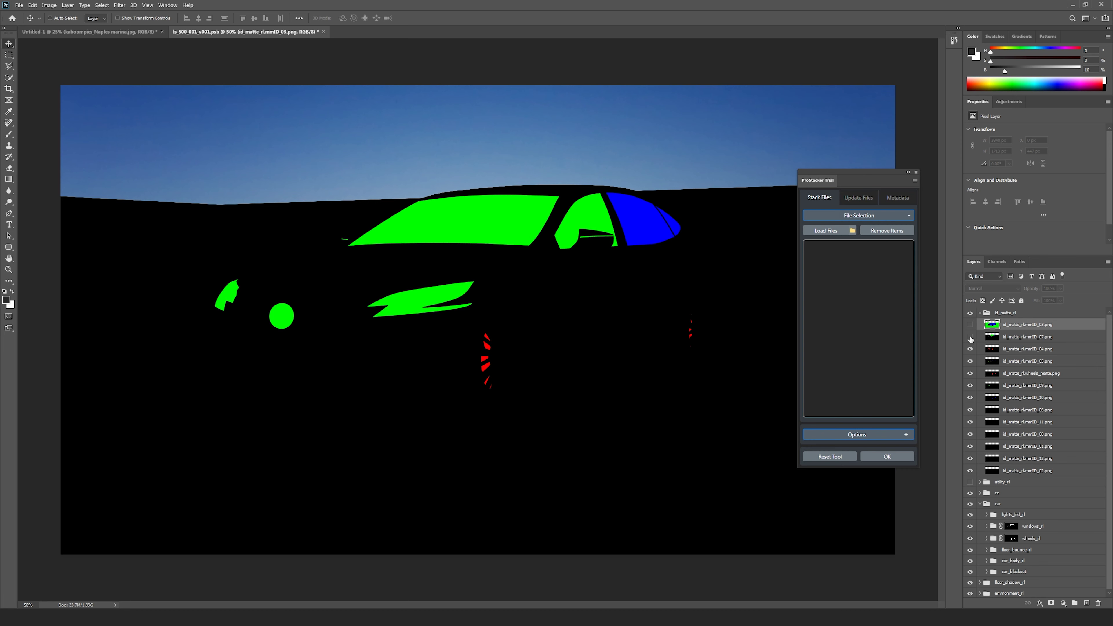
left_click(971, 338)
mouse_move(970, 349)
left_mouse_down()
mouse_move(970, 464)
mouse_move(970, 325)
left_mouse_up()
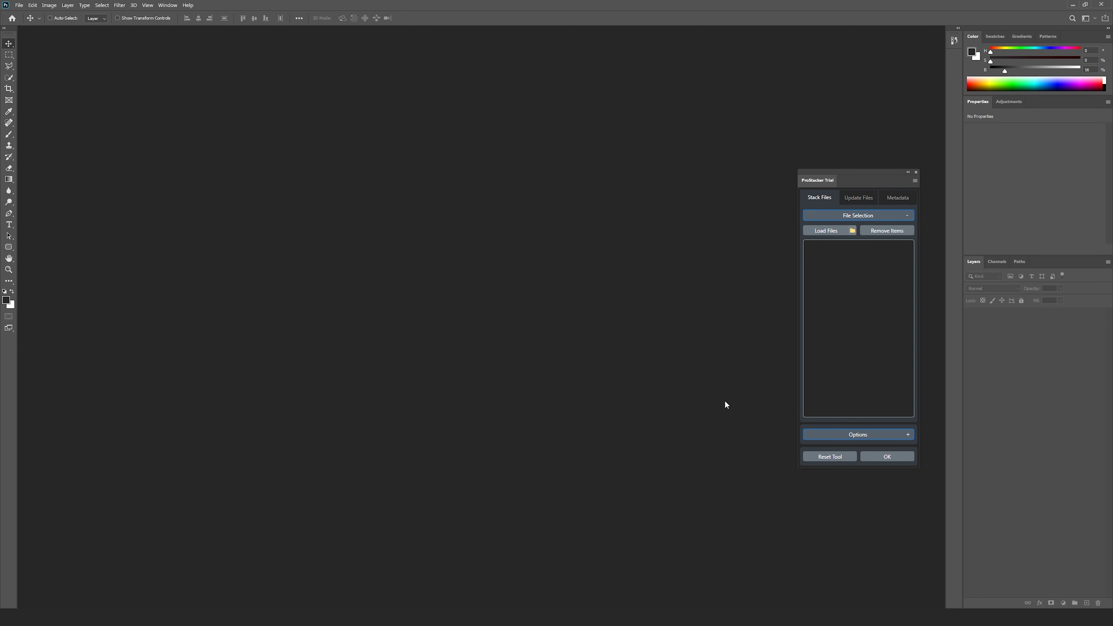
Enable Save File on Completion in the file stacking options.
left_click(839, 436)
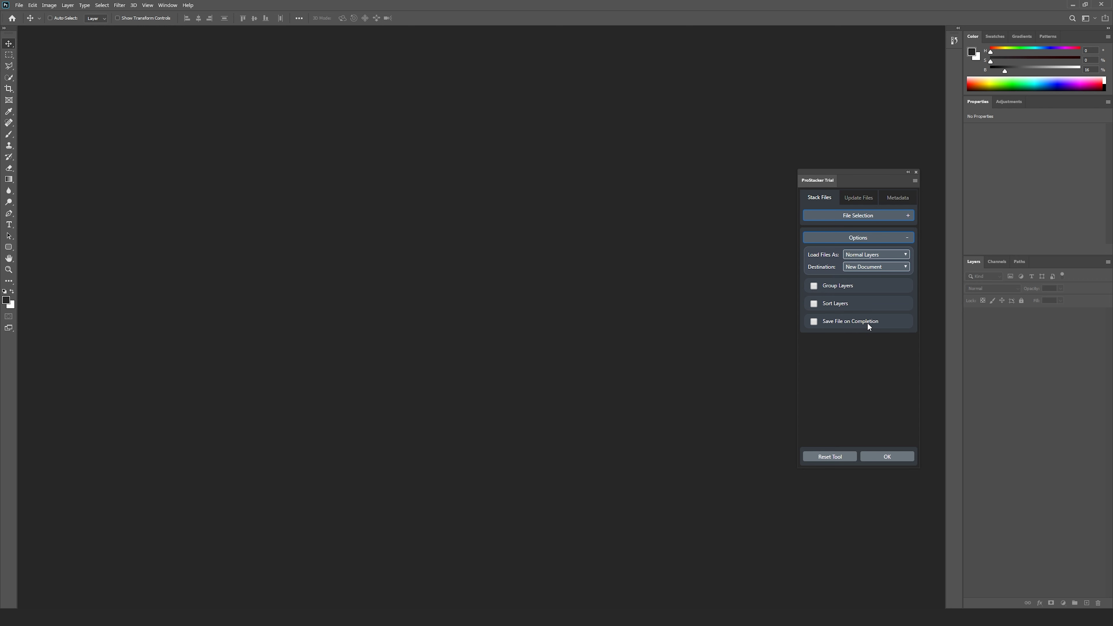
left_click(814, 322)
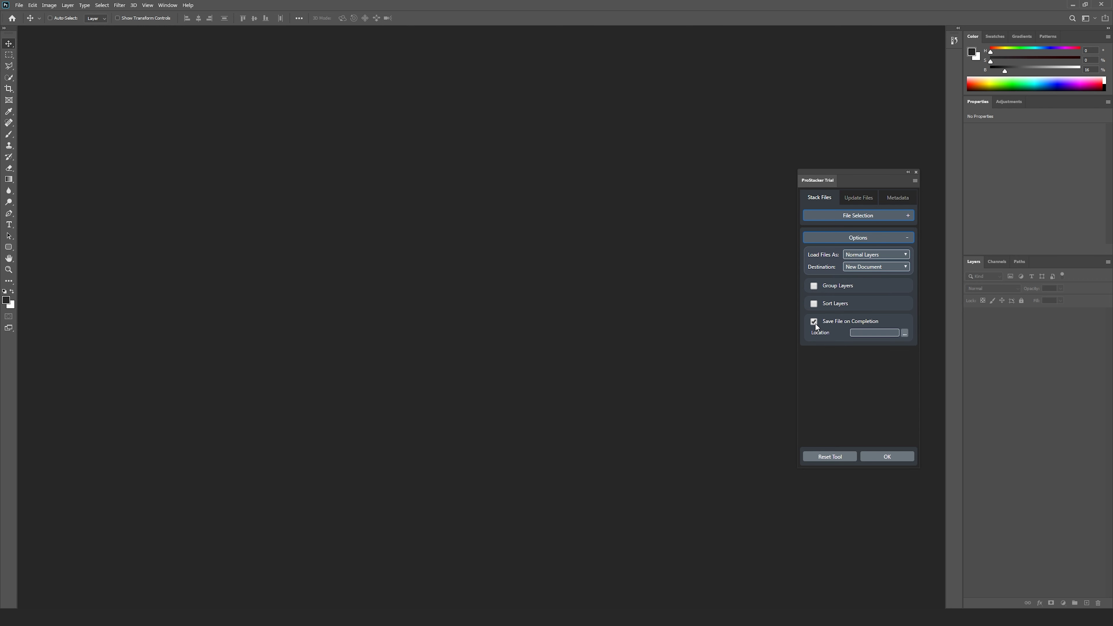